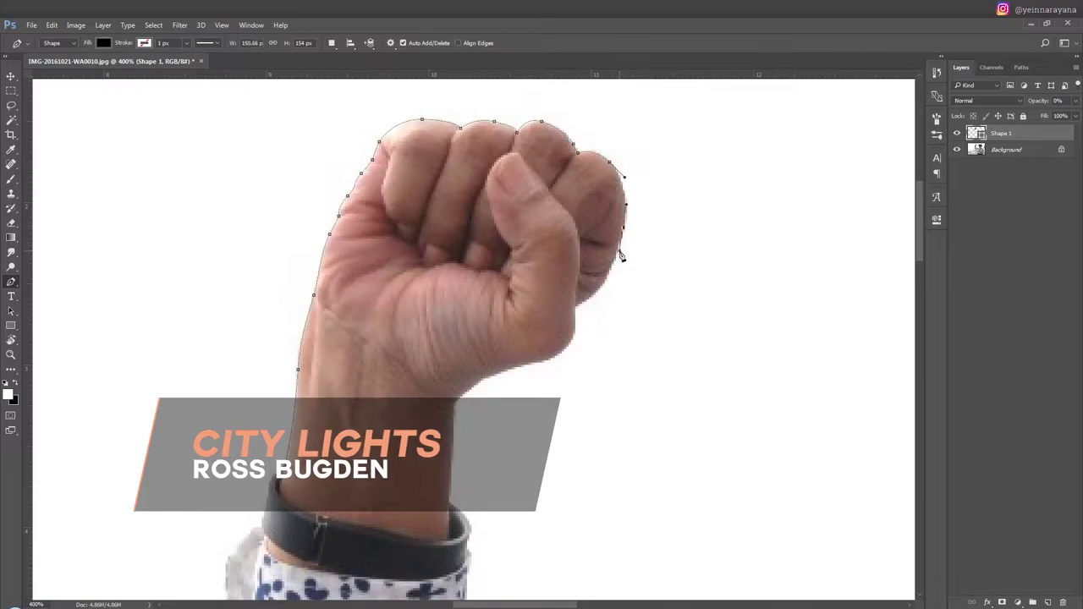
Step: Place Pen anchors down the sleeve edge and up the beret's left side
{"action": "scroll", "coordinate": [465, 406], "scroll_direction": "down", "scroll_amount": 5}
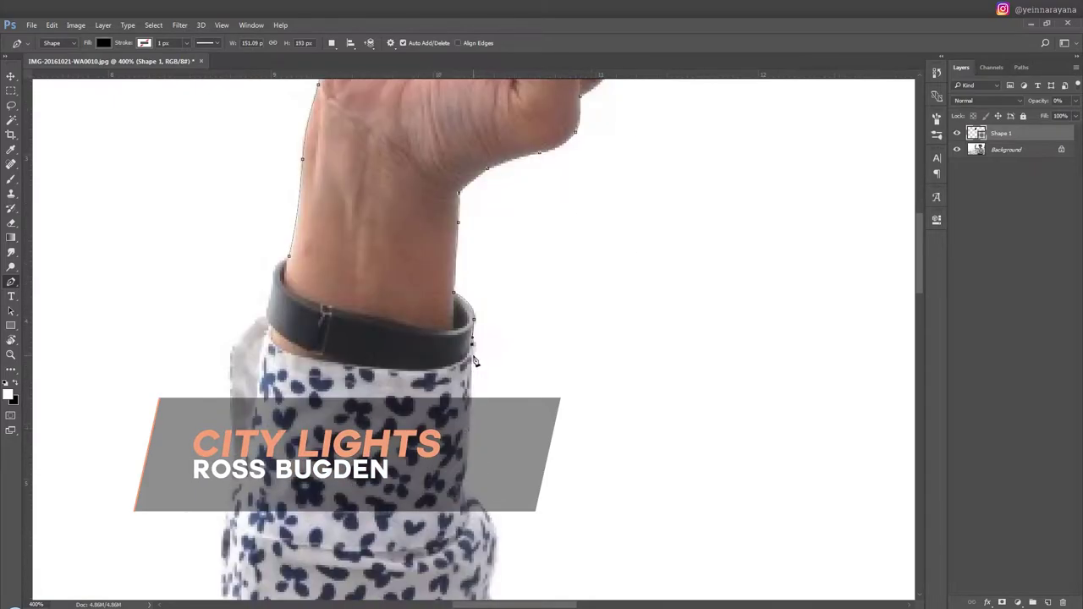
{"action": "scroll", "coordinate": [480, 504], "scroll_direction": "down", "scroll_amount": 3}
{"action": "left_click", "coordinate": [493, 447]}
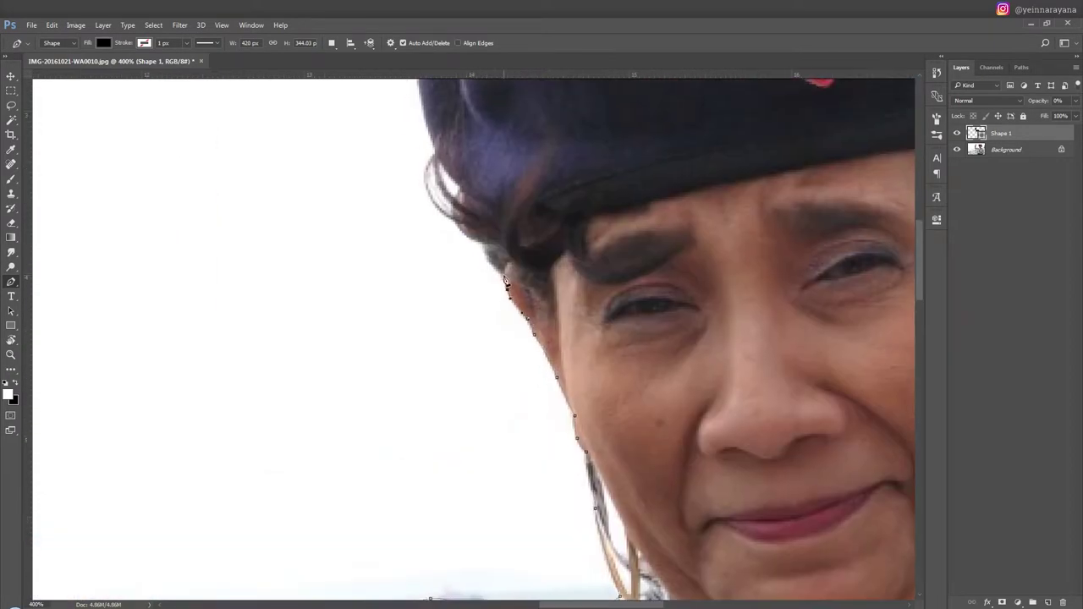
{"action": "scroll", "coordinate": [479, 230], "scroll_direction": "up", "scroll_amount": 5}
{"action": "left_click", "coordinate": [449, 280]}
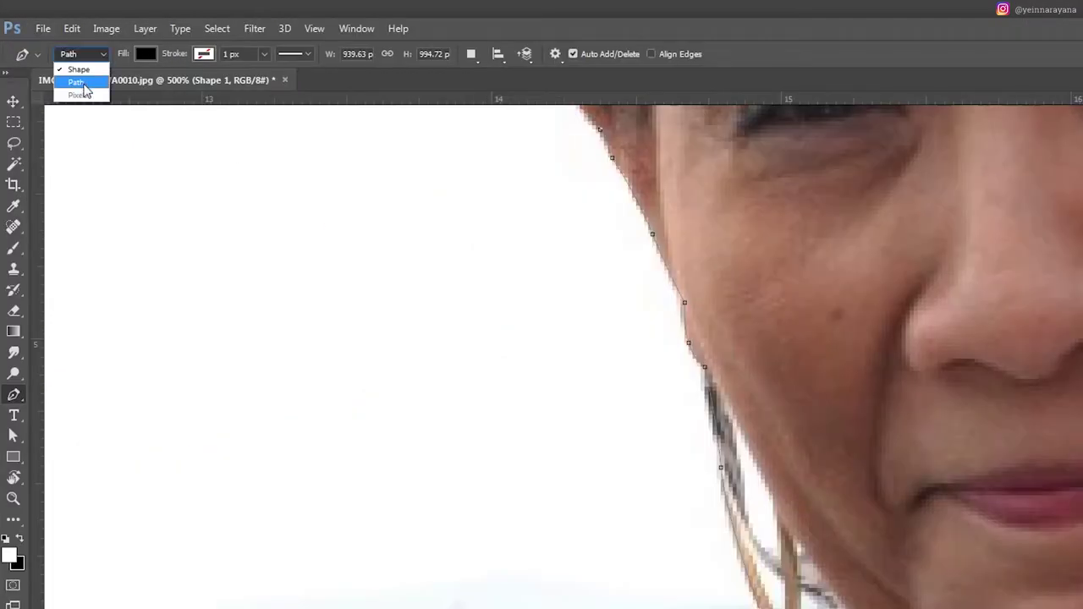
Step: Set the Pen tool to Path mode and choose how new path parts combine
{"action": "left_click", "coordinate": [83, 83]}
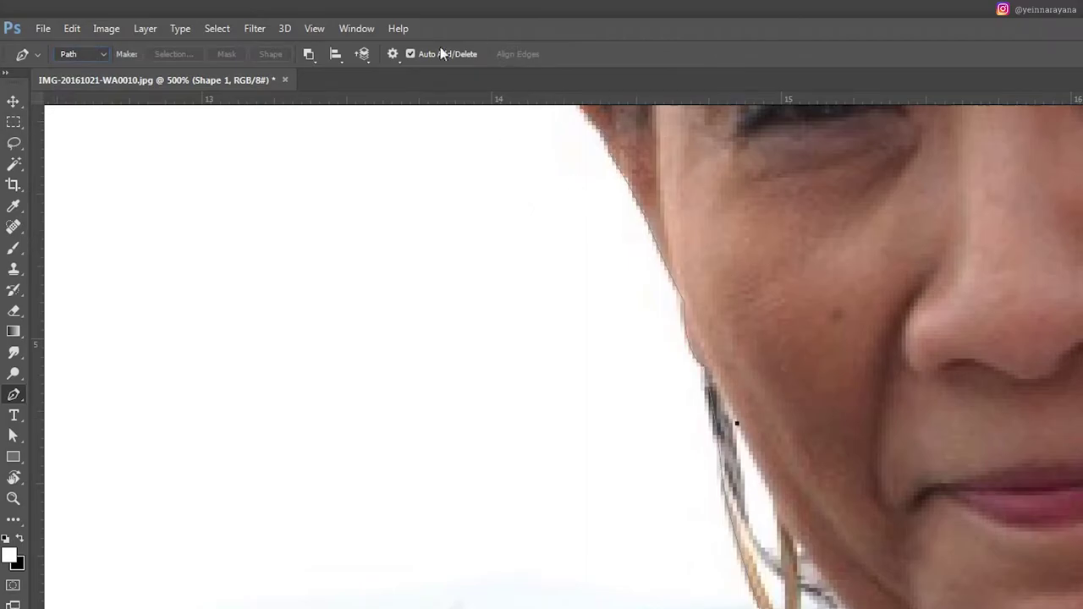
{"action": "left_click", "coordinate": [309, 54]}
{"action": "left_click", "coordinate": [335, 106]}
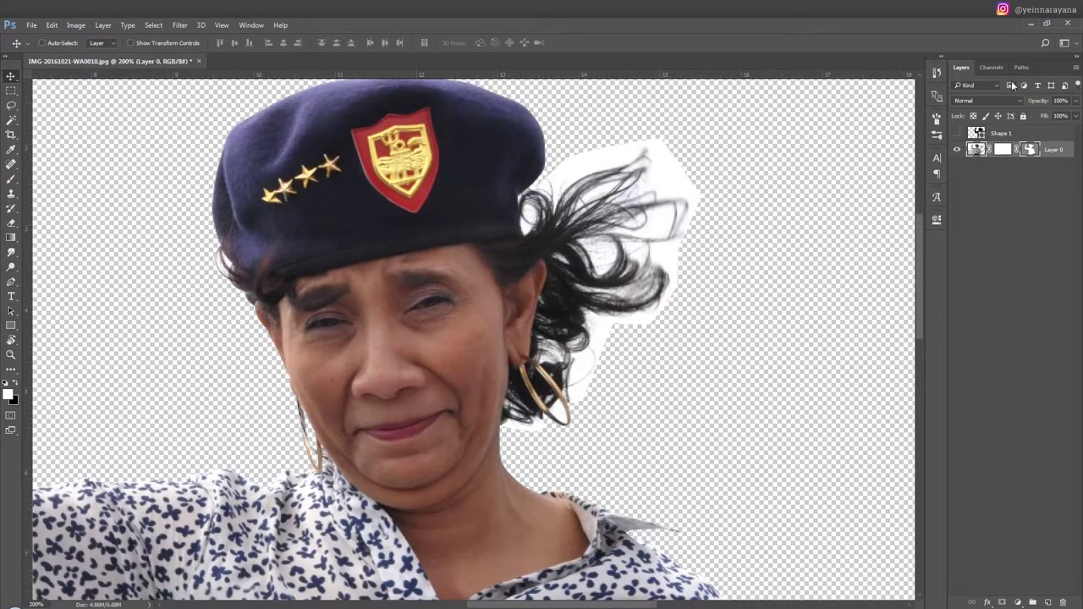
Step: In Image > Calculations, try Layer Mask, Green, then Blue as the second source channel
{"action": "left_click", "coordinate": [76, 25]}
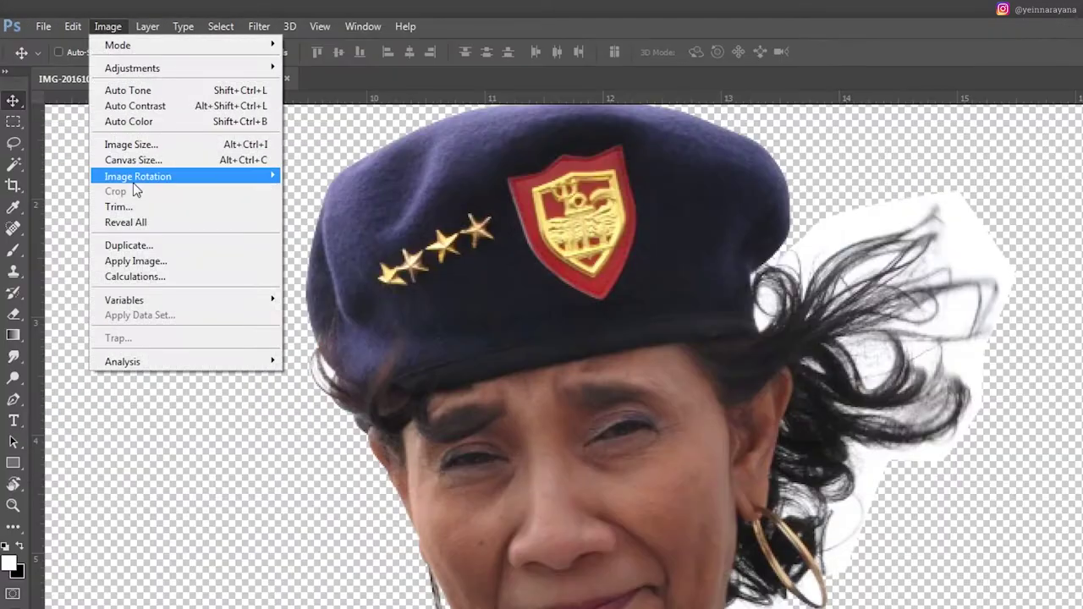
{"action": "left_click", "coordinate": [138, 276]}
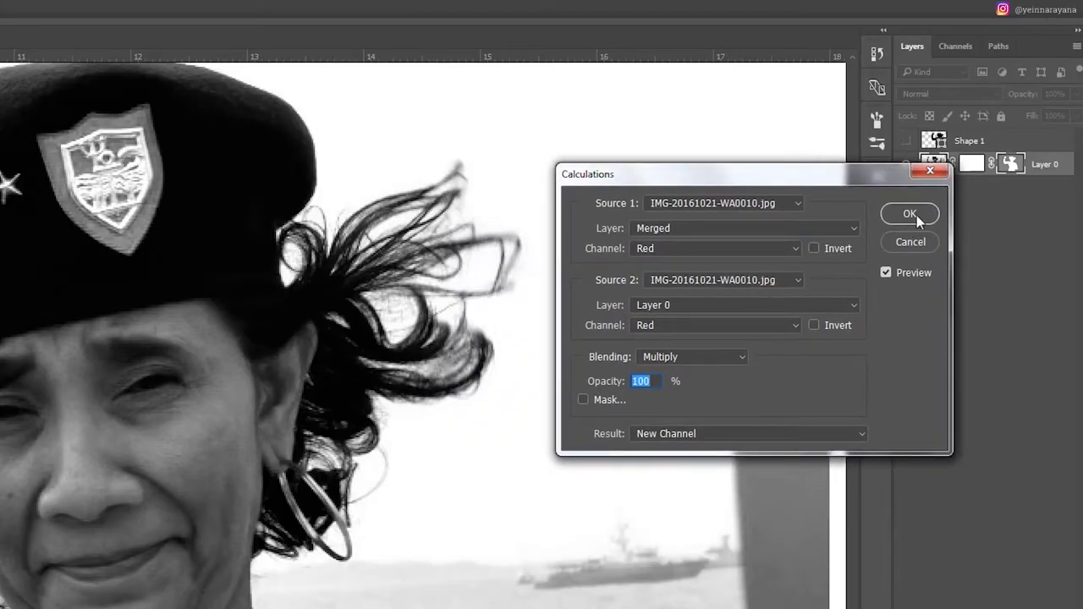
{"action": "left_click", "coordinate": [715, 325]}
{"action": "left_click", "coordinate": [657, 386]}
{"action": "left_click", "coordinate": [665, 328]}
{"action": "left_click", "coordinate": [646, 364]}
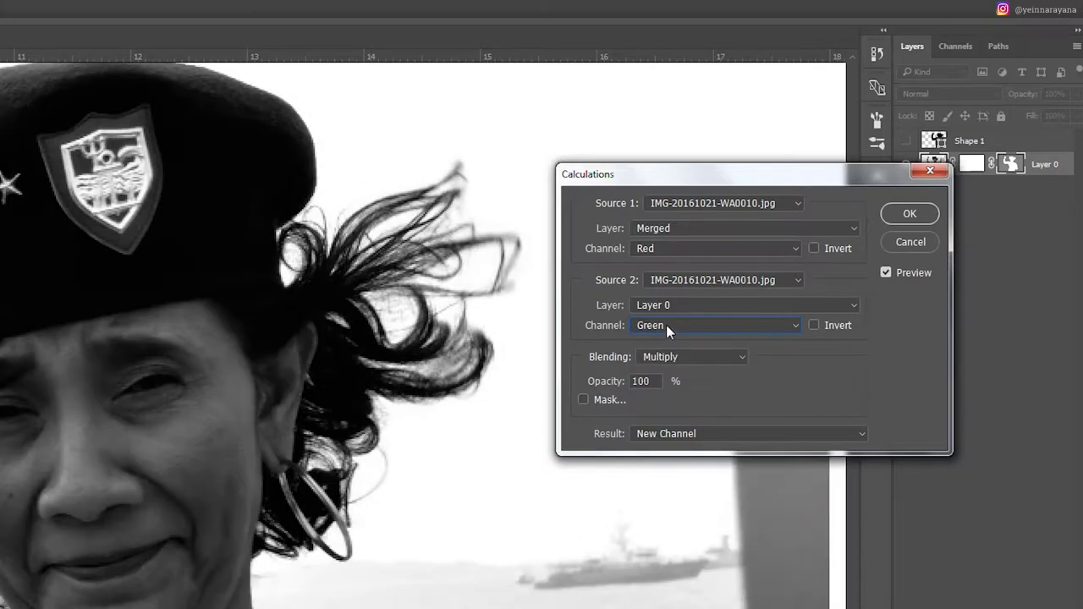
{"action": "left_click", "coordinate": [666, 325]}
{"action": "left_click", "coordinate": [643, 374]}
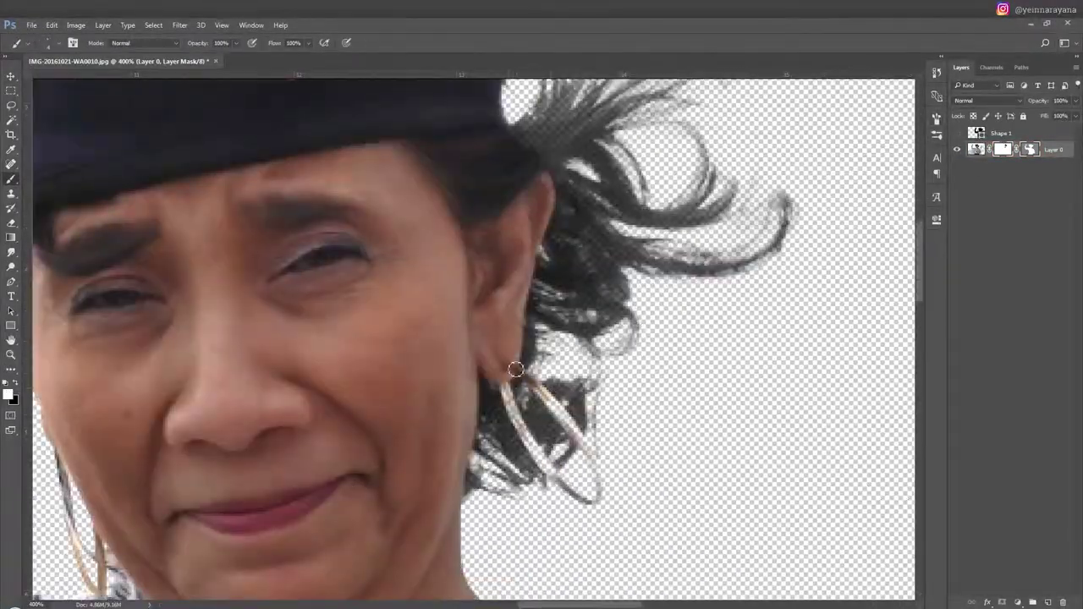
Step: Restore the ear hair, earring and strands on Layer 0's mask, then set brush opacity to 31%
{"action": "left_click_drag", "start_coordinate": [516, 367], "coordinate": [593, 508]}
{"action": "mouse_move", "coordinate": [499, 397]}
{"action": "left_mouse_down"}
{"action": "mouse_move", "coordinate": [592, 305]}
{"action": "mouse_move", "coordinate": [536, 433]}
{"action": "left_mouse_up"}
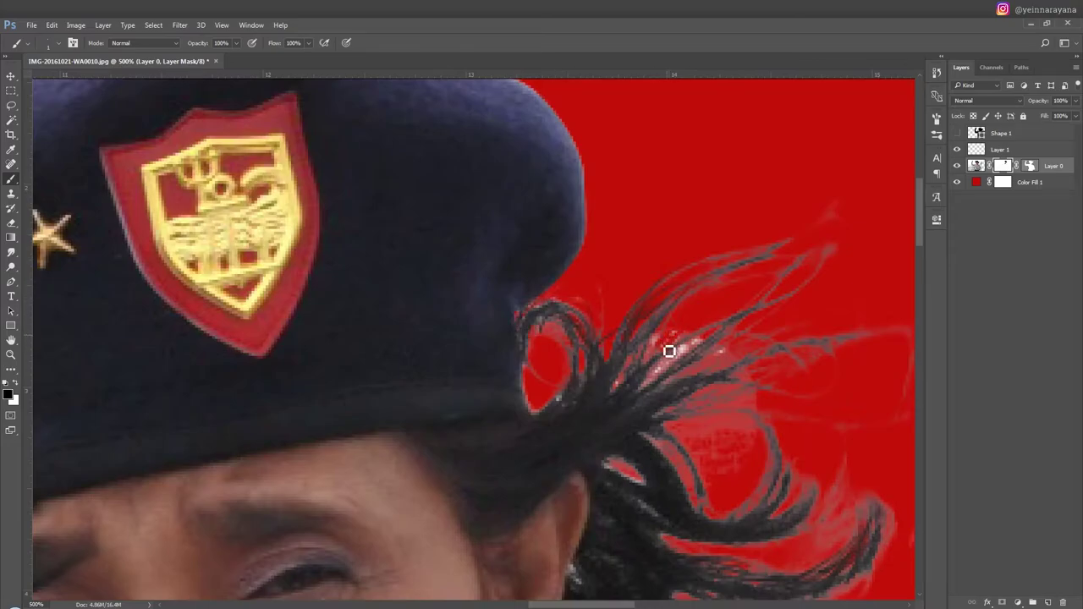
{"action": "mouse_move", "coordinate": [669, 351]}
{"action": "left_mouse_down"}
{"action": "mouse_move", "coordinate": [682, 435]}
{"action": "mouse_move", "coordinate": [725, 399]}
{"action": "mouse_move", "coordinate": [682, 346]}
{"action": "mouse_move", "coordinate": [559, 306]}
{"action": "left_mouse_up"}
{"action": "key", "text": "ctrl+minus"}
{"action": "key", "text": "ctrl+minus"}
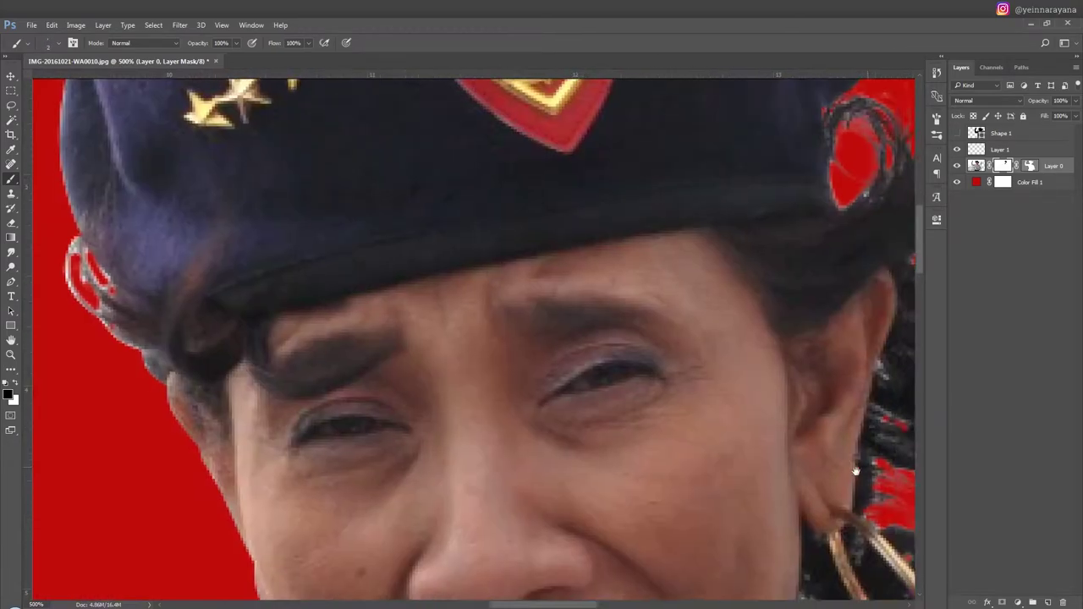
{"action": "key", "text": "3"}
{"action": "key", "text": "1"}
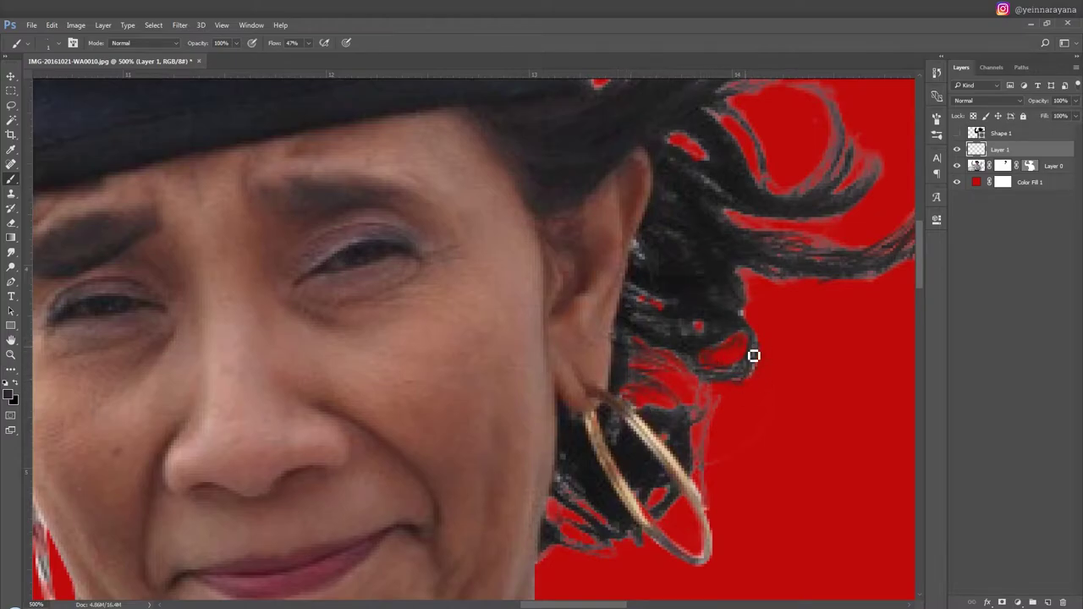
Step: Paint light hair strands below the beret on a new empty layer
{"action": "left_click_drag", "start_coordinate": [754, 355], "coordinate": [759, 432]}
{"action": "scroll", "coordinate": [702, 488], "scroll_direction": "down", "scroll_amount": 2}
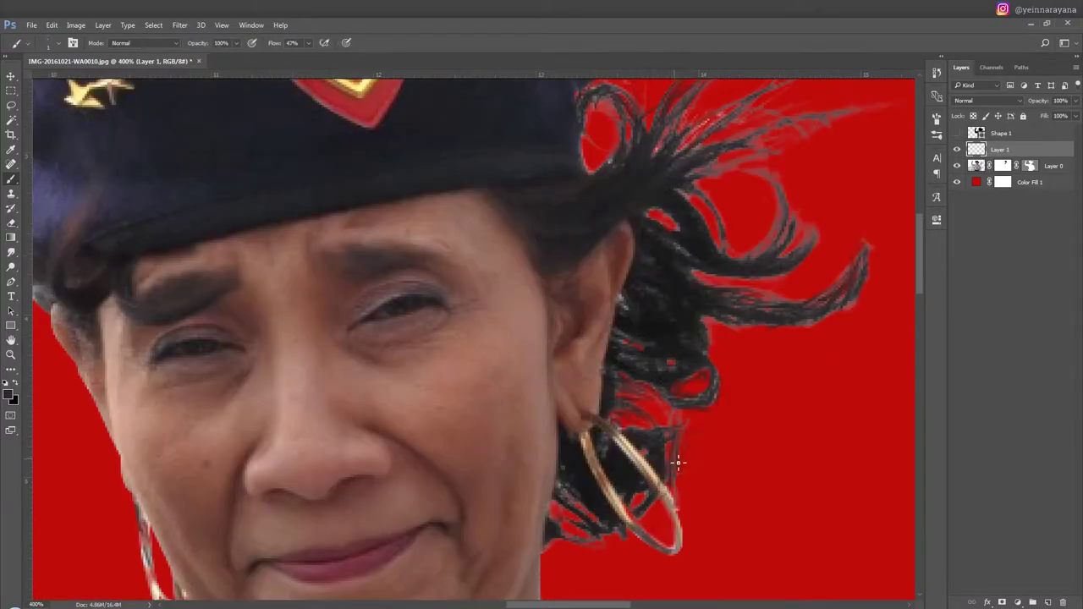
{"action": "scroll", "coordinate": [677, 459], "scroll_direction": "up", "scroll_amount": 1}
{"action": "scroll", "coordinate": [694, 370], "scroll_direction": "up", "scroll_amount": 2}
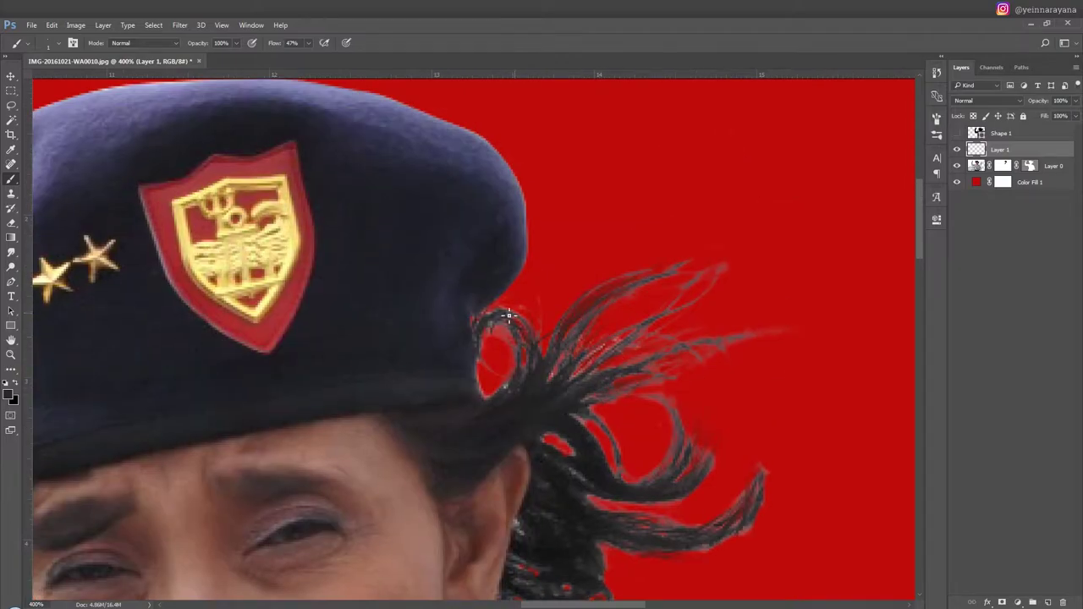
{"action": "key", "text": "ctrl+shift+alt+n"}
{"action": "left_click_drag", "start_coordinate": [406, 420], "coordinate": [484, 423]}
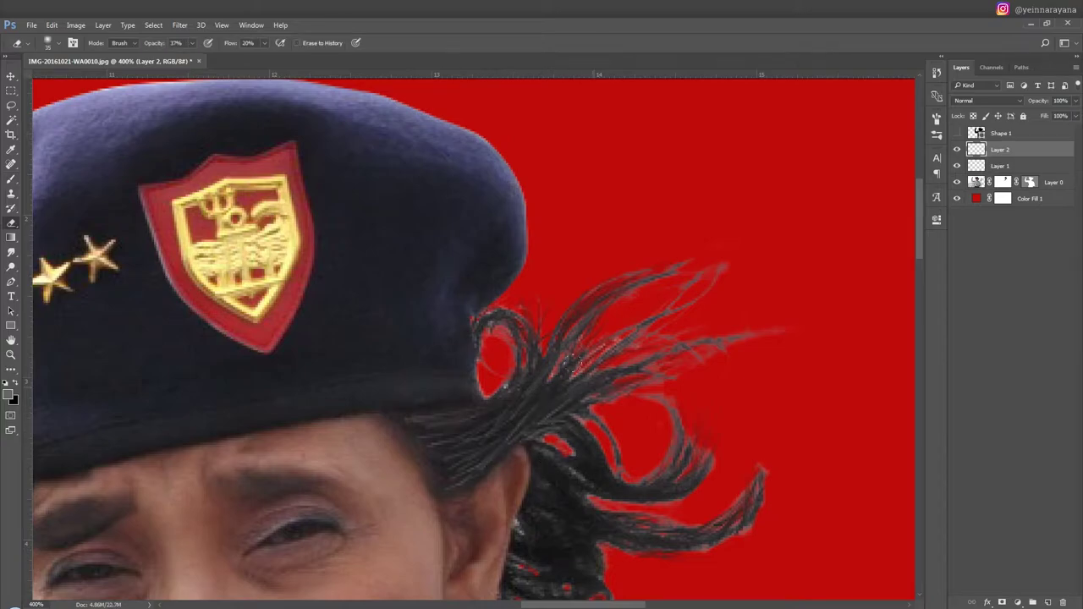
{"action": "scroll", "coordinate": [516, 438], "scroll_direction": "down", "scroll_amount": 1}
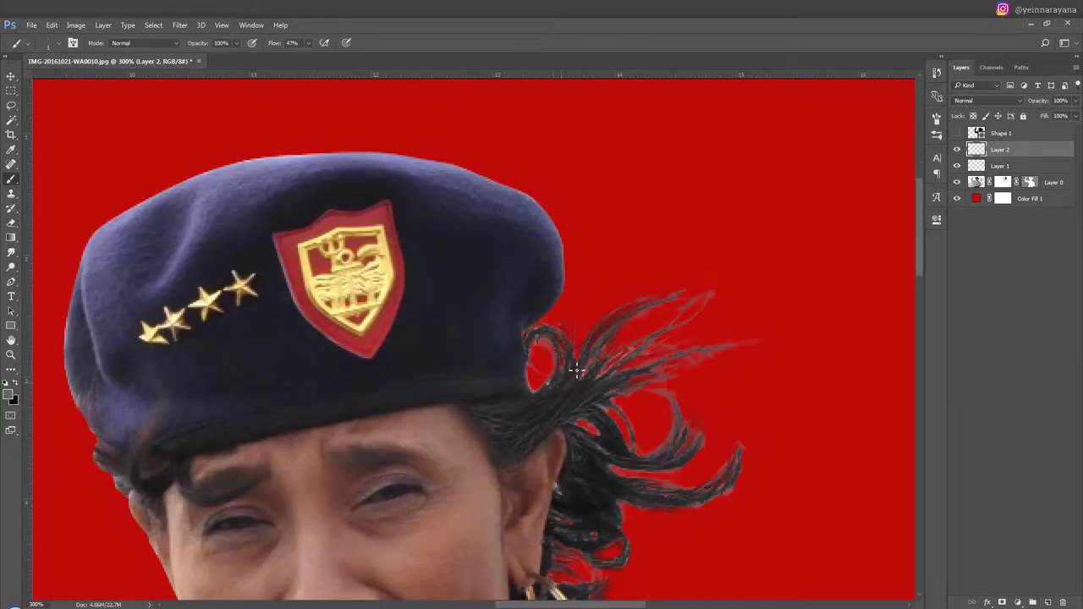
{"action": "key", "text": "ctrl+u"}
{"action": "key", "text": "Escape"}
{"action": "key", "text": "ctrl+minus"}
Step: Add a layer beneath the cutout and paint dark strands into the upper, right and lower hair
{"action": "left_click", "coordinate": [969, 198]}
{"action": "key", "text": "ctrl+shift+alt+n"}
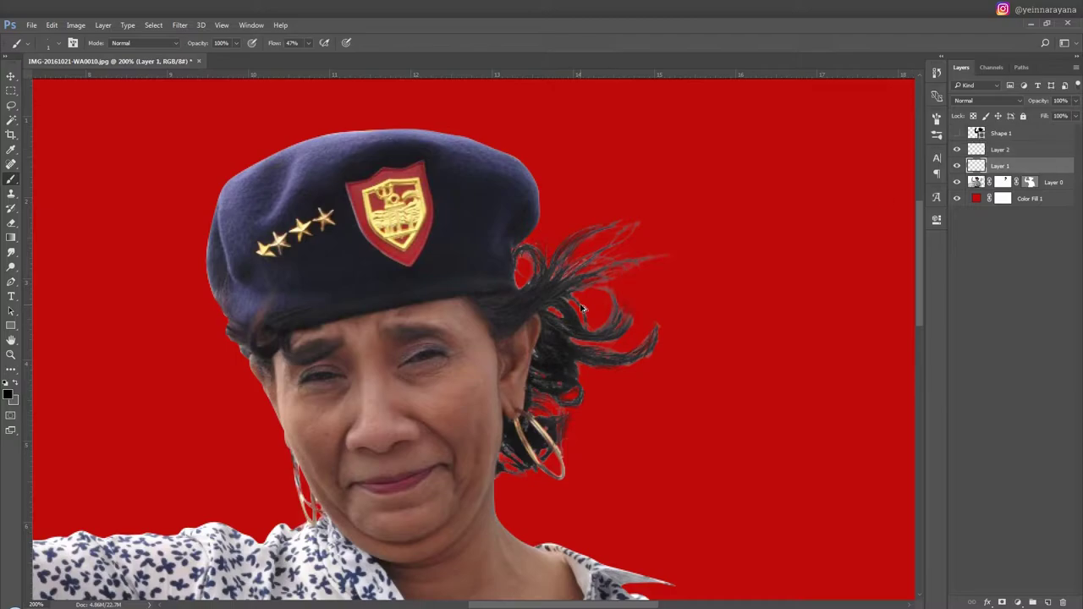
{"action": "scroll", "coordinate": [584, 305], "scroll_direction": "up", "scroll_amount": 2}
{"action": "left_click_drag", "start_coordinate": [664, 228], "coordinate": [527, 218]}
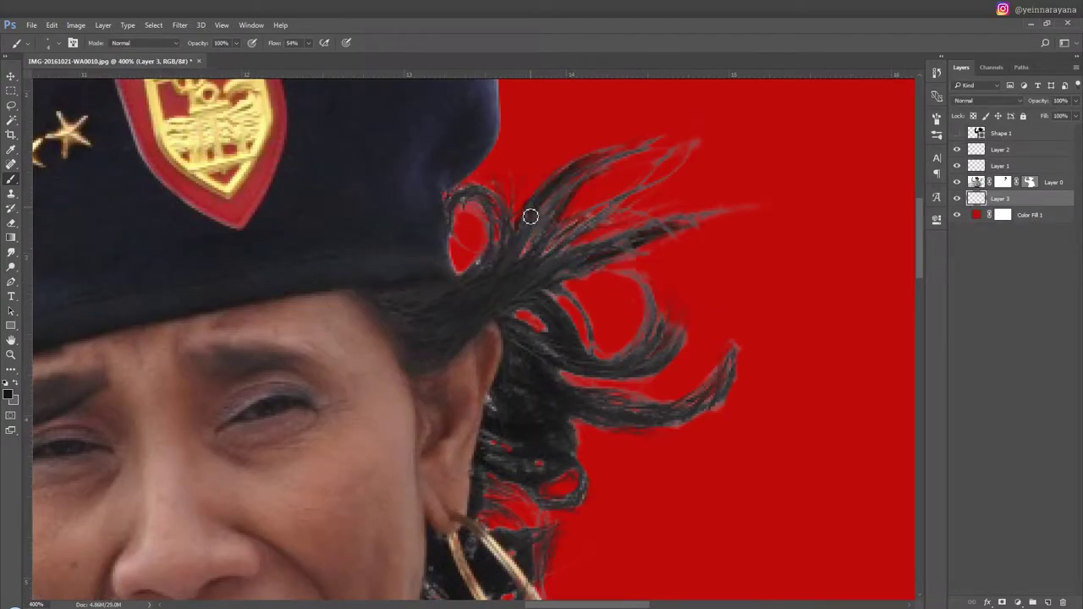
{"action": "left_click_drag", "start_coordinate": [689, 304], "coordinate": [669, 339]}
{"action": "left_click_drag", "start_coordinate": [626, 431], "coordinate": [593, 444]}
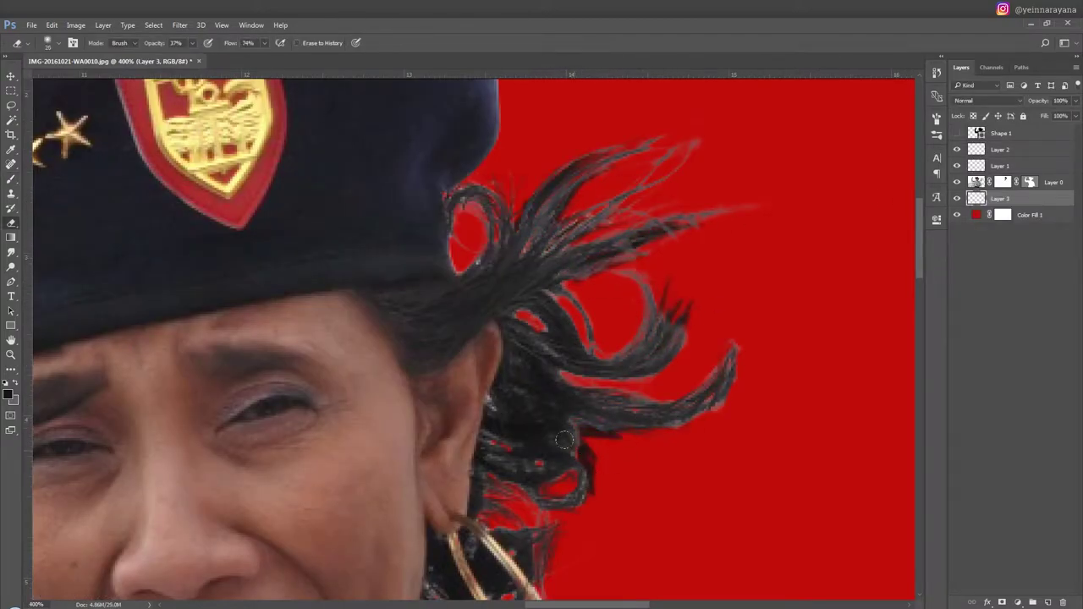
Step: Darken the upper and lower hair strands on Layer 1
{"action": "key", "text": "alt+bracketright"}
{"action": "key", "text": "alt+bracketright"}
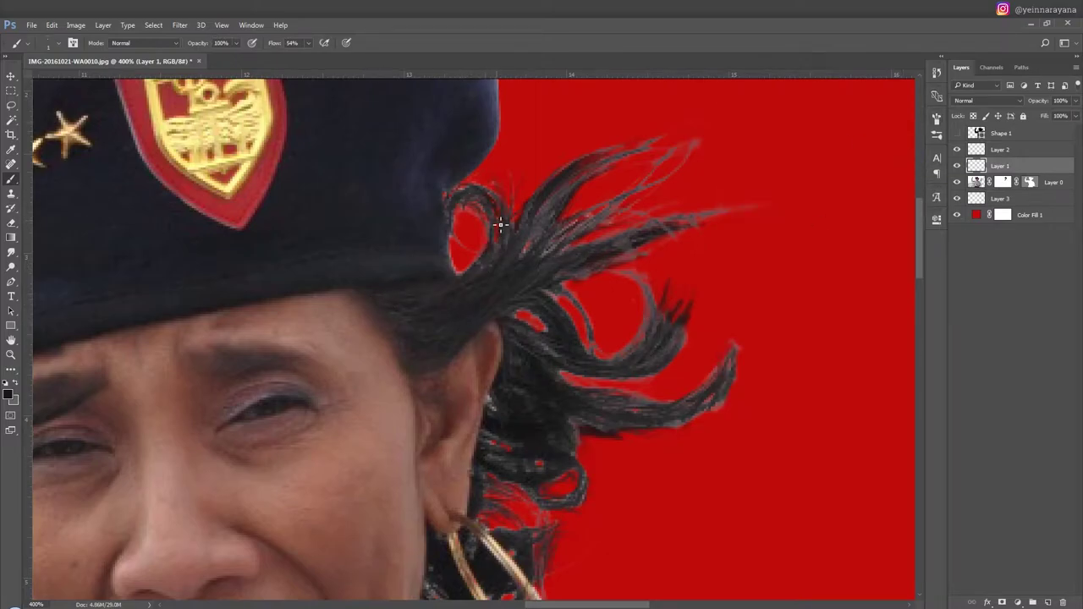
{"action": "mouse_move", "coordinate": [574, 177]}
{"action": "left_mouse_down"}
{"action": "mouse_move", "coordinate": [595, 288]}
{"action": "mouse_move", "coordinate": [584, 326]}
{"action": "left_mouse_up"}
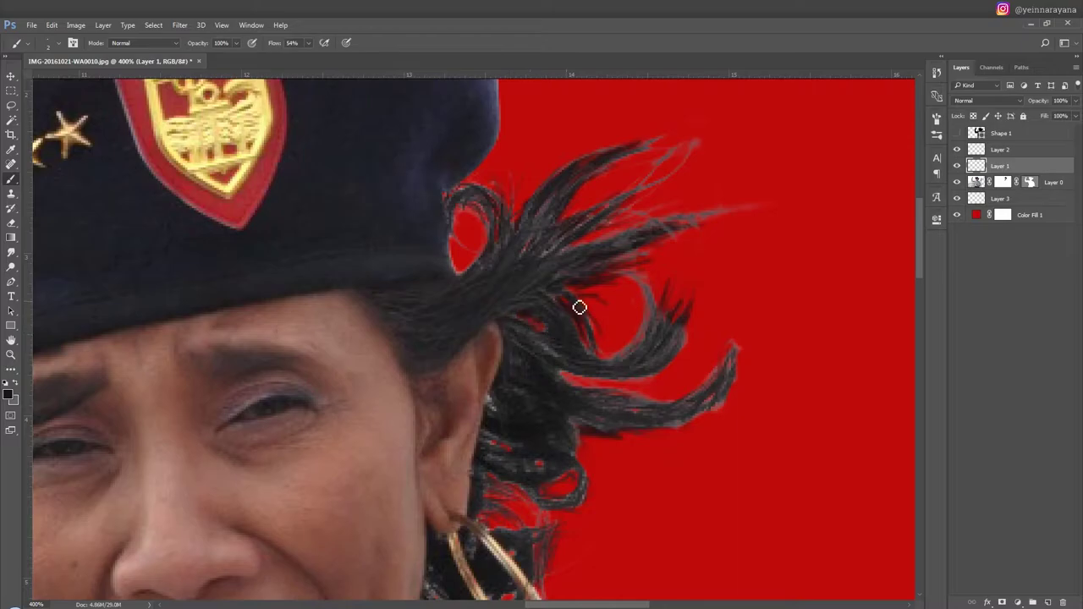
{"action": "mouse_move", "coordinate": [618, 368]}
{"action": "left_mouse_down"}
{"action": "mouse_move", "coordinate": [612, 398]}
{"action": "mouse_move", "coordinate": [685, 336]}
{"action": "mouse_move", "coordinate": [703, 279]}
{"action": "left_mouse_up"}
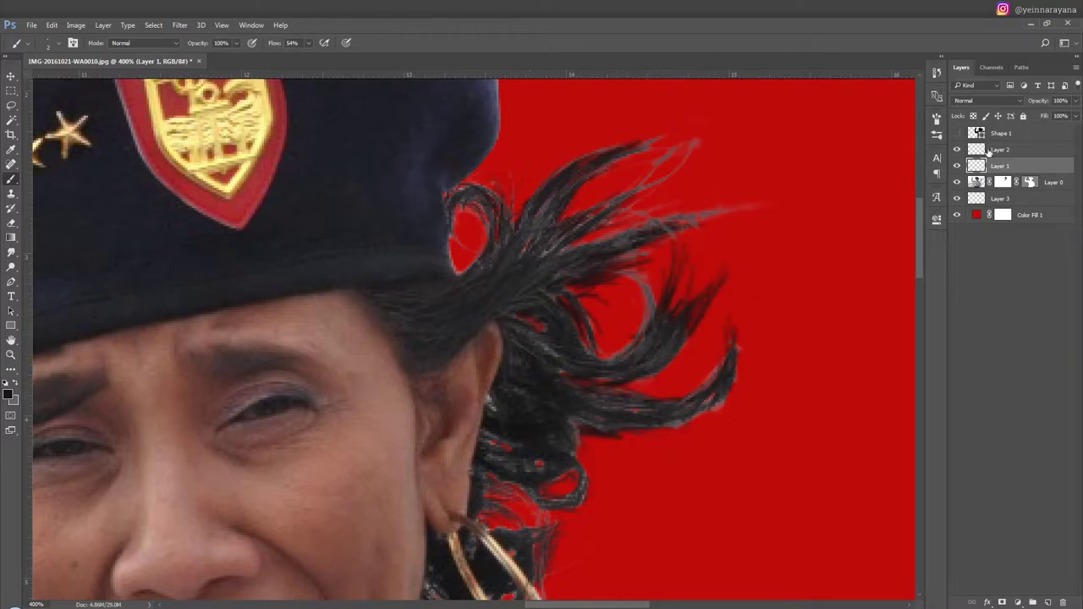
{"action": "key", "text": "alt+bracketright"}
{"action": "key", "text": "x"}
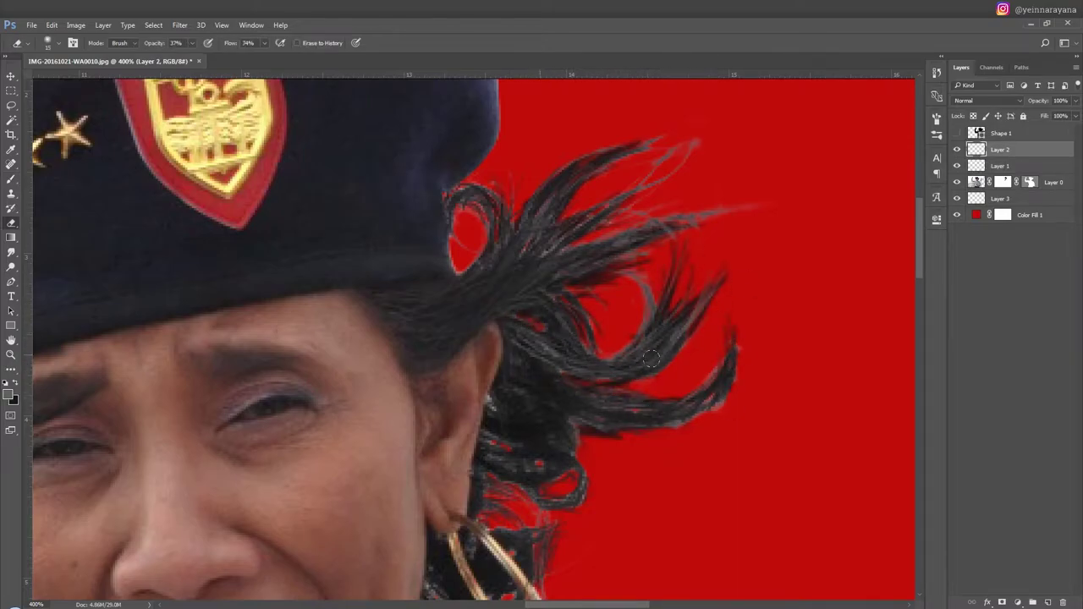
Step: Add another new layer for more hair and sample a hair colour to brush with
{"action": "key", "text": "ctrl+minus"}
{"action": "scroll", "coordinate": [534, 356], "scroll_direction": "down", "scroll_amount": 2}
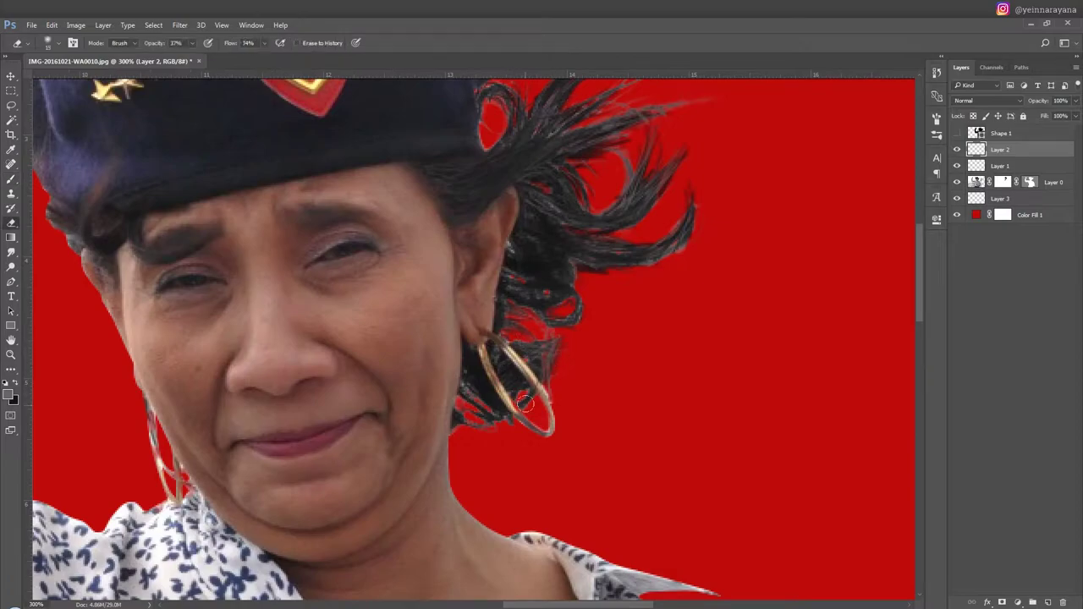
{"action": "scroll", "coordinate": [245, 281], "scroll_direction": "up", "scroll_amount": 2}
{"action": "scroll", "coordinate": [245, 281], "scroll_direction": "left", "scroll_amount": 3}
{"action": "scroll", "coordinate": [238, 286], "scroll_direction": "up", "scroll_amount": 3}
{"action": "scroll", "coordinate": [238, 286], "scroll_direction": "left", "scroll_amount": 2}
{"action": "key", "text": "alt+bracketleft"}
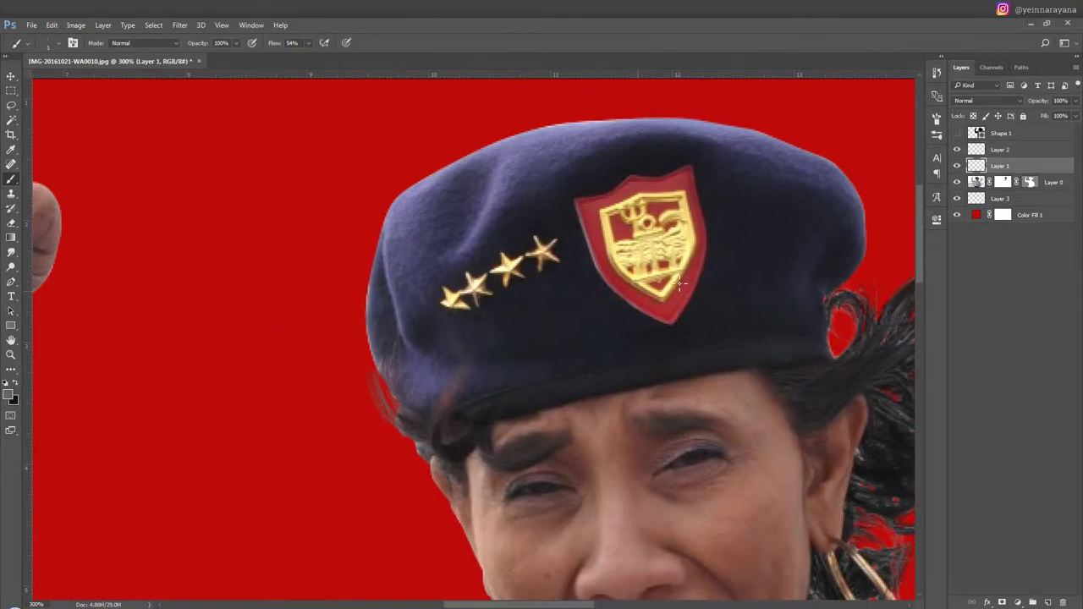
{"action": "scroll", "coordinate": [397, 420], "scroll_direction": "down", "scroll_amount": 3}
{"action": "key", "text": "ctrl+shift+alt+n"}
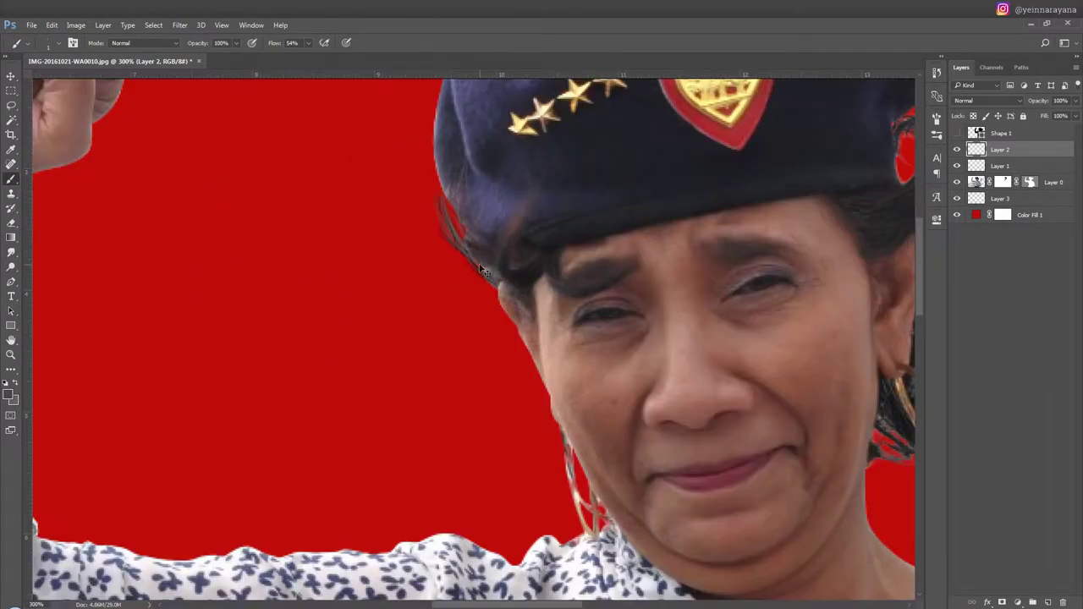
{"action": "left_click", "coordinate": [10, 392]}
{"action": "key", "text": "Return"}
{"action": "key", "text": "b"}
{"action": "scroll", "coordinate": [693, 284], "scroll_direction": "up", "scroll_amount": 3}
{"action": "scroll", "coordinate": [692, 283], "scroll_direction": "right", "scroll_amount": 4}
Step: Paint black on Layer 0's mask to hide stray hair strands
{"action": "left_click", "coordinate": [1002, 198]}
{"action": "key", "text": "d"}
{"action": "left_click_drag", "start_coordinate": [808, 233], "coordinate": [762, 280]}
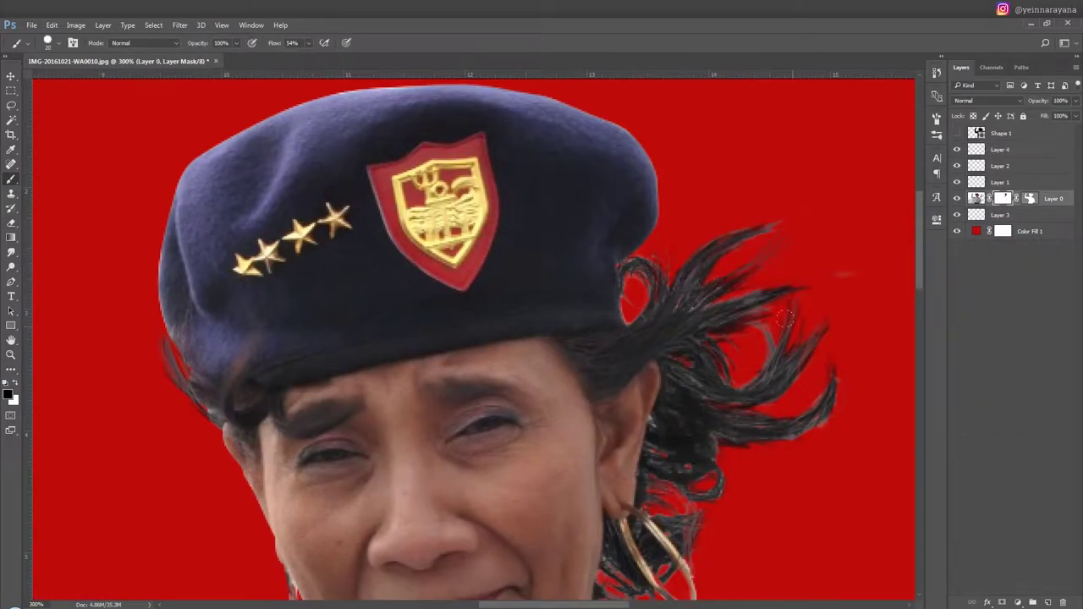
{"action": "left_click_drag", "start_coordinate": [816, 423], "coordinate": [745, 431]}
Step: Select Layer 4 with the Eraser and zoom out to see the whole composition
{"action": "key", "text": "alt+bracketright"}
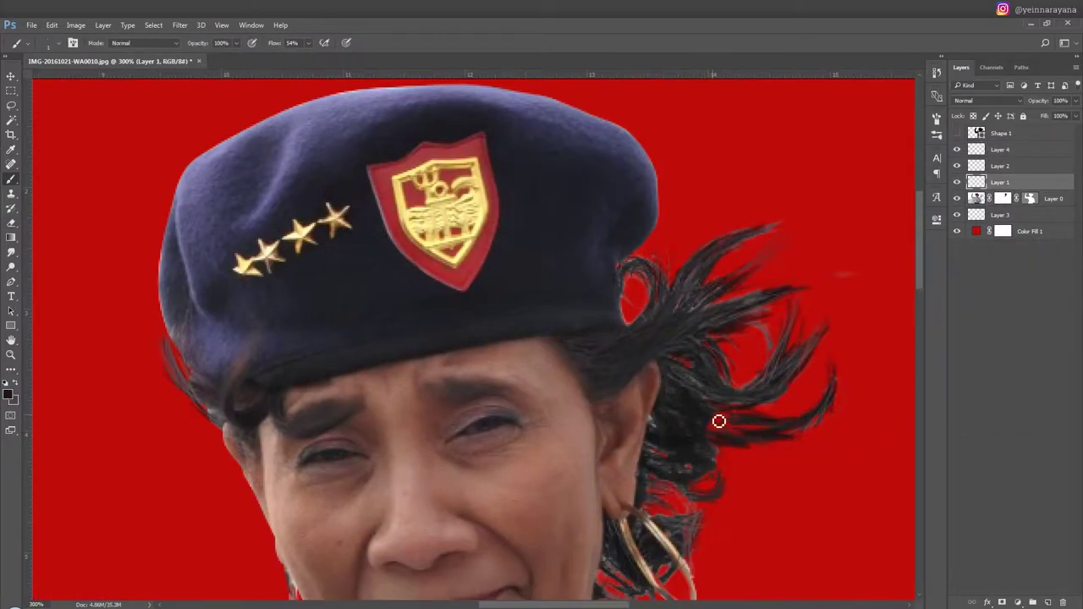
{"action": "key", "text": "alt+bracketright"}
{"action": "key", "text": "alt+bracketright"}
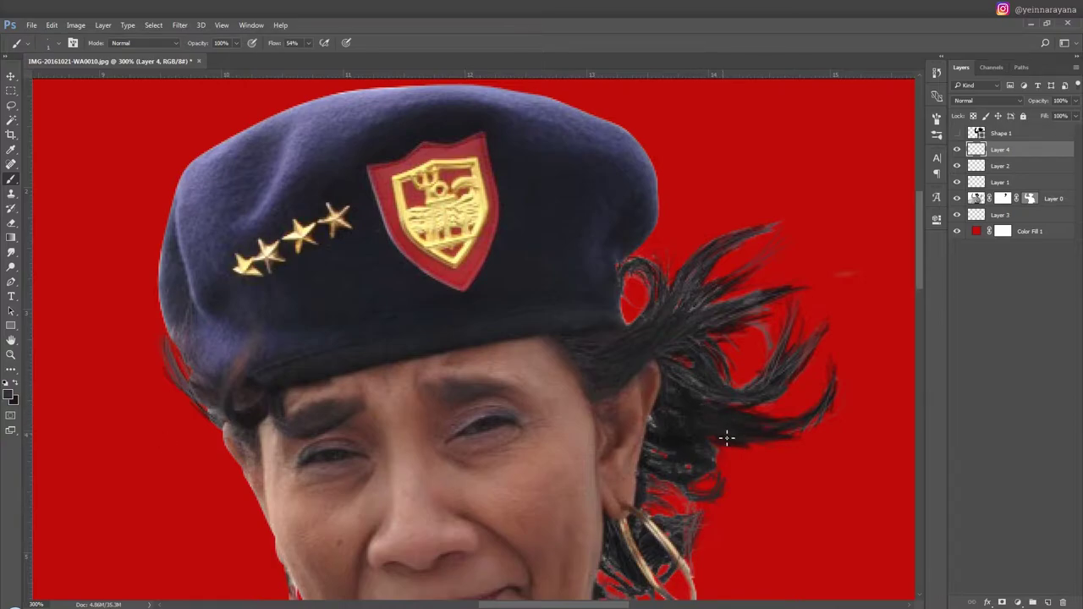
{"action": "key", "text": "e"}
{"action": "key", "text": "ctrl+minus"}
{"action": "key", "text": "ctrl+minus"}
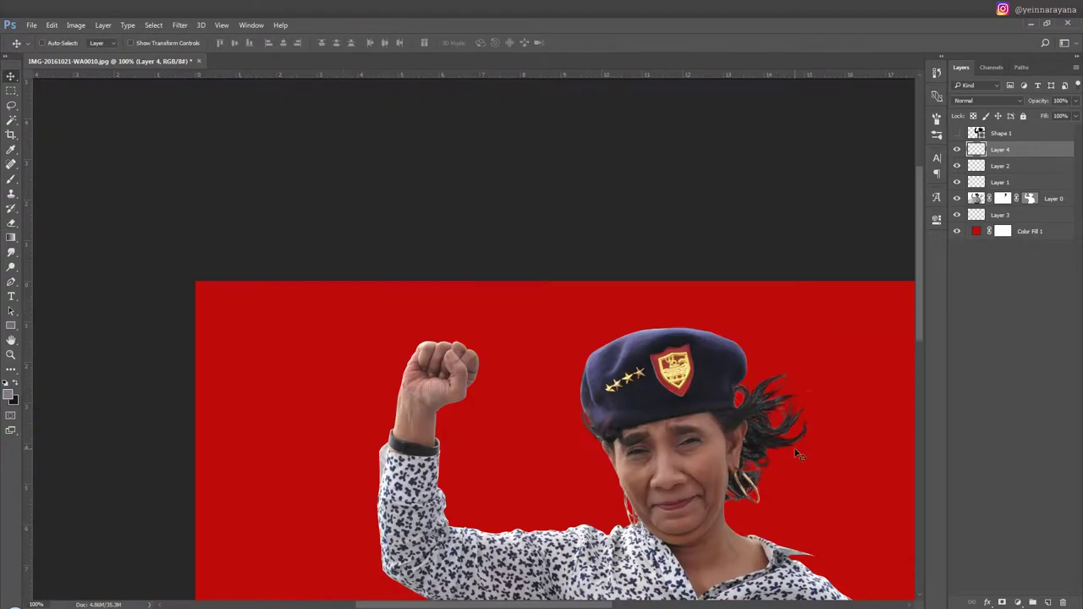
{"action": "key", "text": "ctrl+minus"}
{"action": "key", "text": "ctrl+minus"}
{"action": "key", "text": "ctrl+minus"}
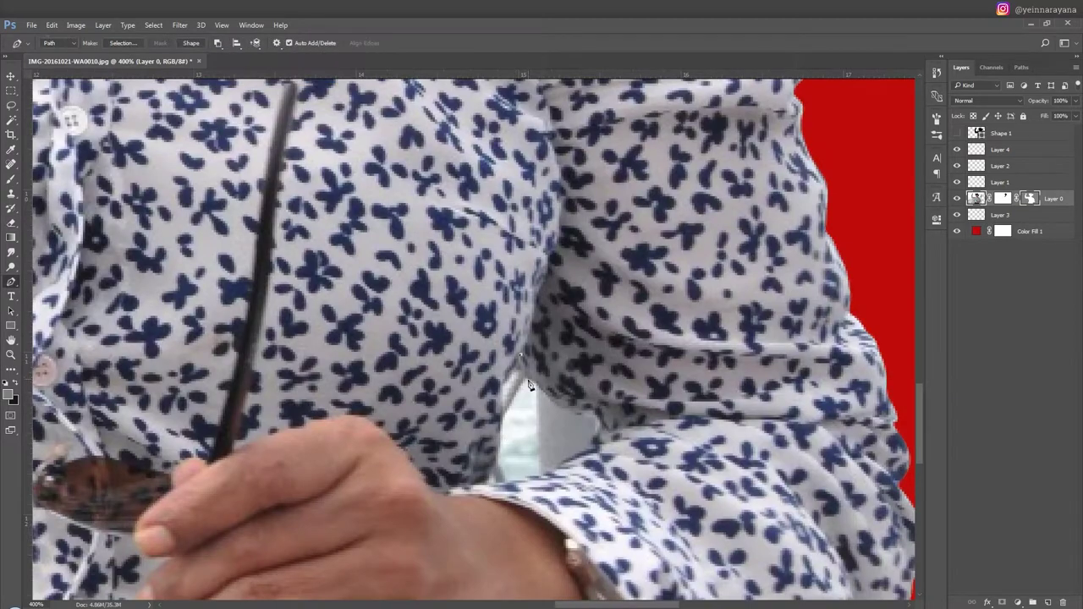
Step: Paint an extra hair strand blowing to the right across the figure
{"action": "left_click", "coordinate": [529, 385]}
{"action": "key", "text": "a"}
{"action": "key", "text": "ctrl+1"}
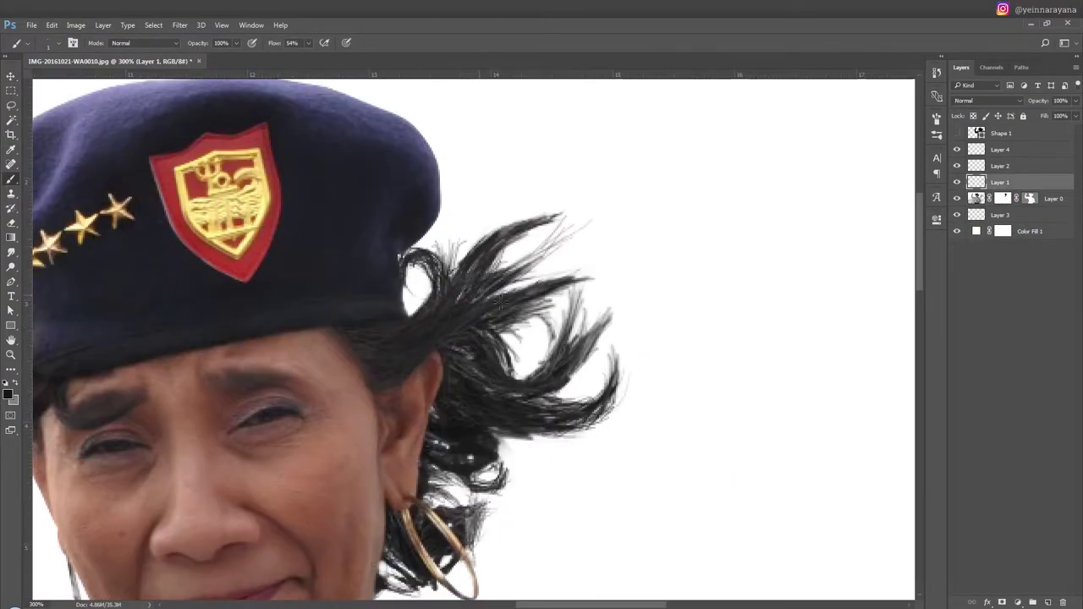
{"action": "left_click_drag", "start_coordinate": [501, 300], "coordinate": [623, 282]}
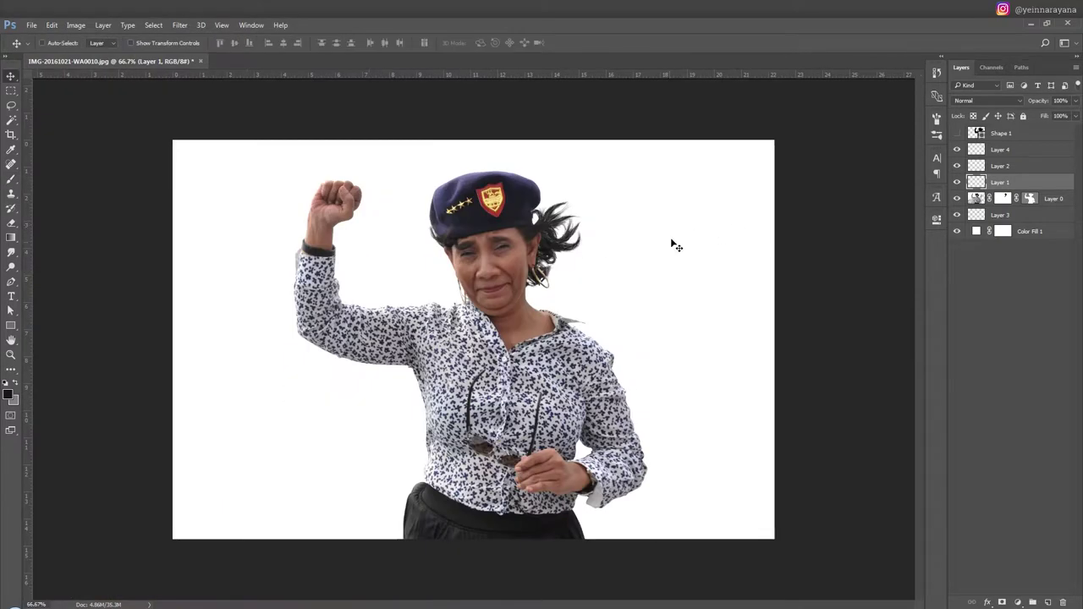
Step: Merge the figure's layers into one layer named 'bu susi'
{"action": "left_click", "coordinate": [1000, 149]}
{"action": "left_click", "coordinate": [1000, 214], "text": "shift"}
{"action": "right_click", "coordinate": [1010, 182]}
{"action": "left_click", "coordinate": [931, 372]}
{"action": "double_click", "coordinate": [1000, 149]}
{"action": "type", "text": "bi"}
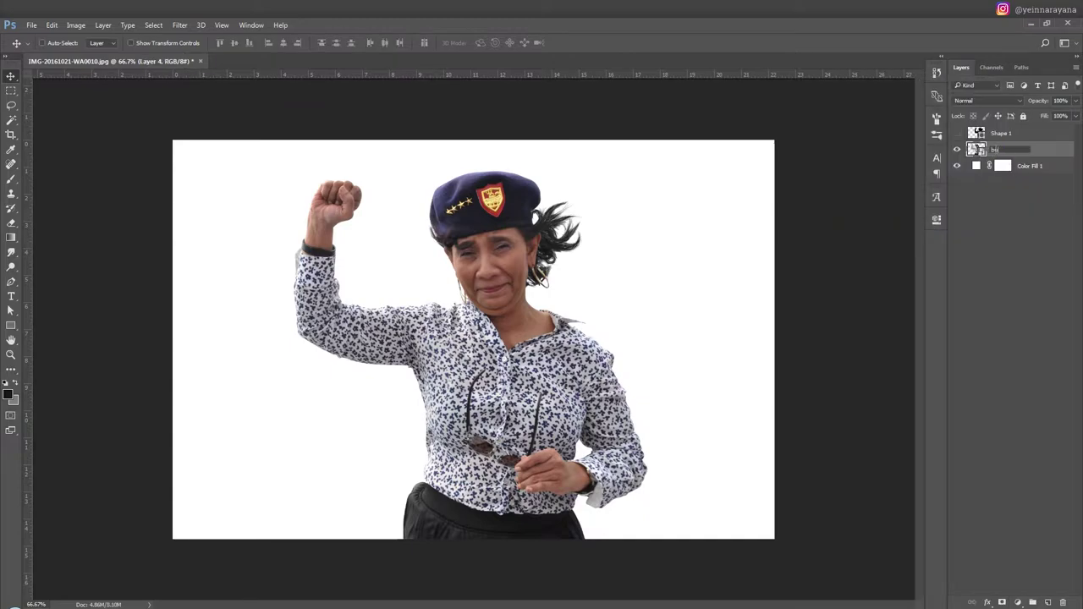
{"action": "key", "text": "Return"}
Step: Save the image as 'bu susi.psd' and create a new portrait document
{"action": "key", "text": "ctrl+shift+s"}
{"action": "type", "text": "bu susi"}
{"action": "key", "text": "Return"}
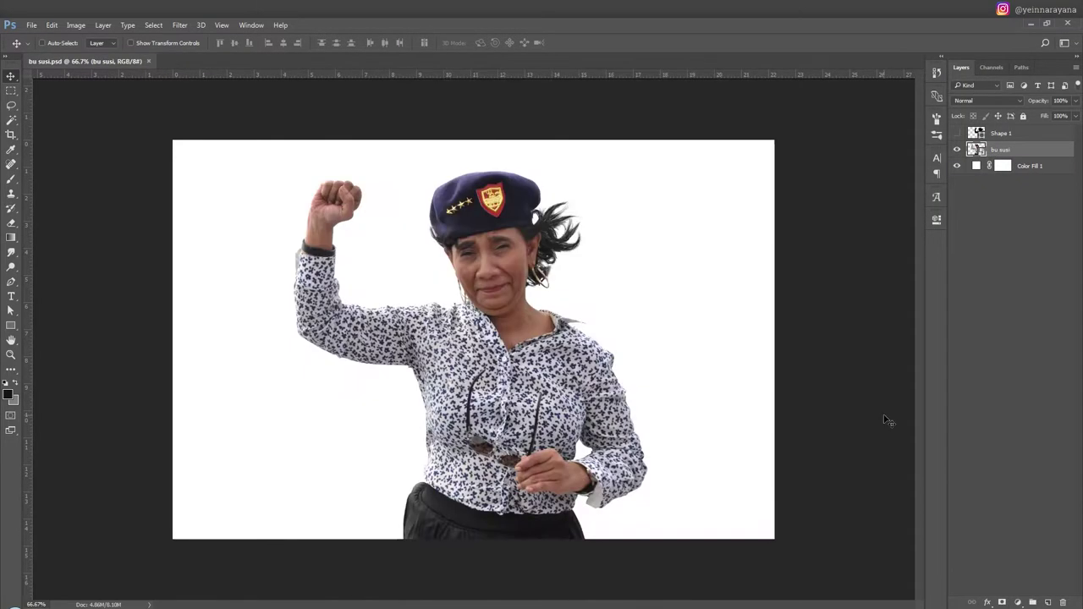
{"action": "key", "text": "ctrl+n"}
{"action": "key", "text": "Return"}
Step: Place the bu susi figure in the portrait document, enlarged and tilted about 5°
{"action": "left_click", "coordinate": [85, 61]}
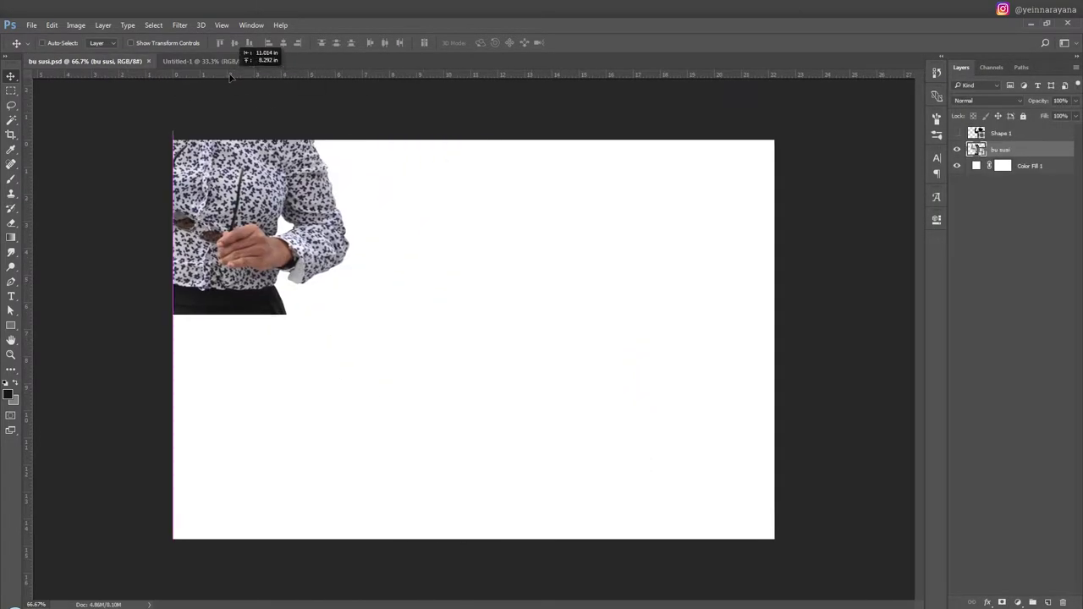
{"action": "left_click_drag", "start_coordinate": [474, 338], "coordinate": [474, 390]}
{"action": "key", "text": "ctrl+t"}
{"action": "left_click_drag", "start_coordinate": [542, 304], "coordinate": [551, 293]}
{"action": "mouse_move", "coordinate": [474, 390]}
{"action": "left_mouse_down"}
{"action": "mouse_move", "coordinate": [542, 415]}
{"action": "mouse_move", "coordinate": [645, 409]}
{"action": "left_mouse_up"}
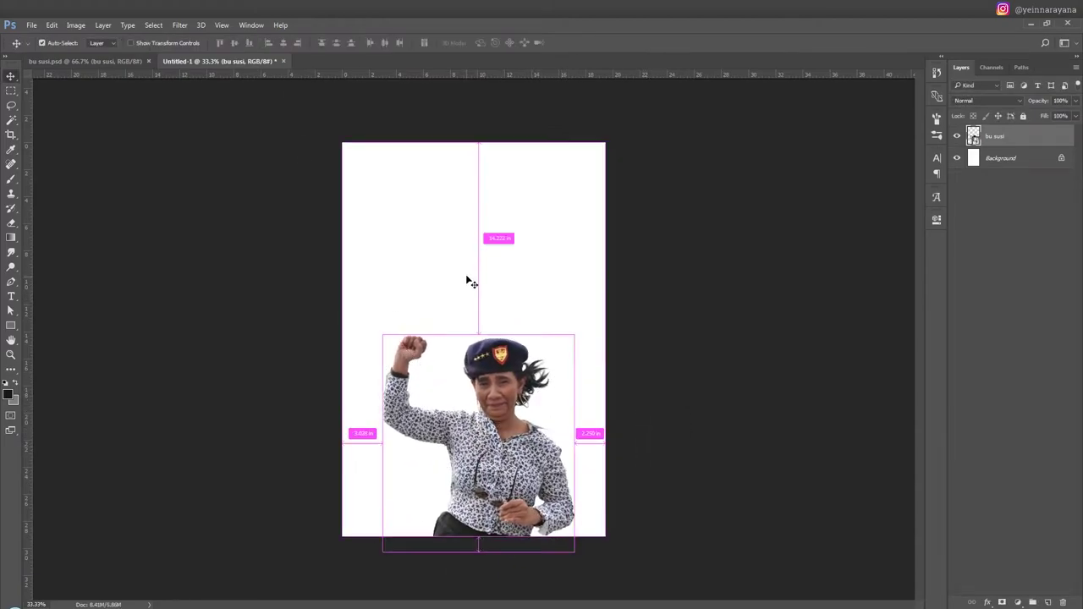
{"action": "mouse_move", "coordinate": [466, 278]}
{"action": "left_mouse_down"}
{"action": "mouse_move", "coordinate": [387, 265]}
{"action": "mouse_move", "coordinate": [435, 314]}
{"action": "left_mouse_up"}
{"action": "key", "text": "Return"}
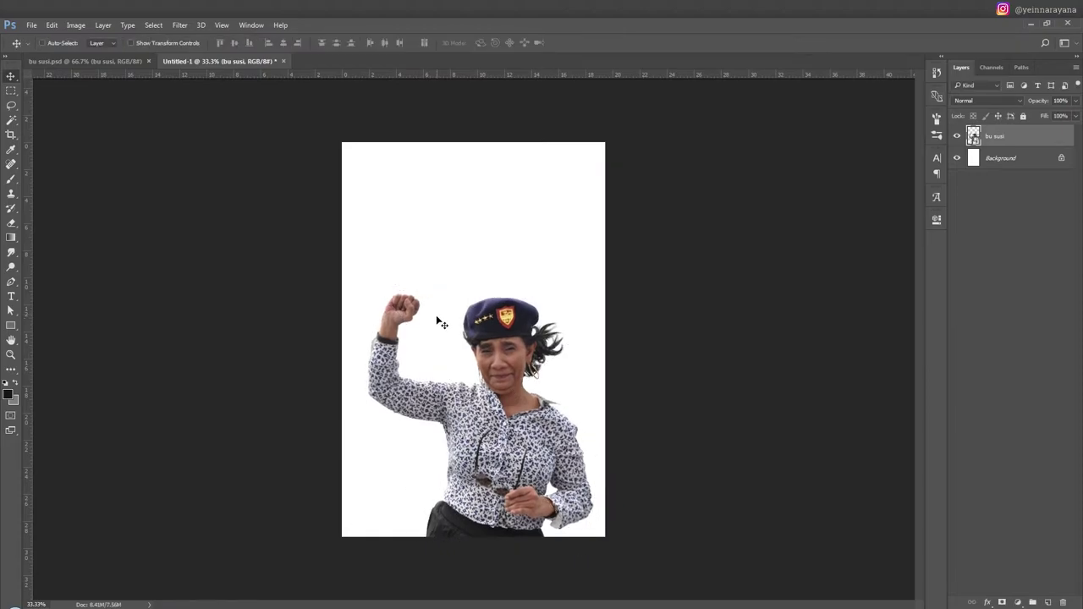
Step: Hide a lassoed patch beside the belt with a layer mask
{"action": "scroll", "coordinate": [430, 511], "scroll_direction": "up", "scroll_amount": 1}
{"action": "key", "text": "l"}
{"action": "scroll", "coordinate": [477, 512], "scroll_direction": "up", "scroll_amount": 2}
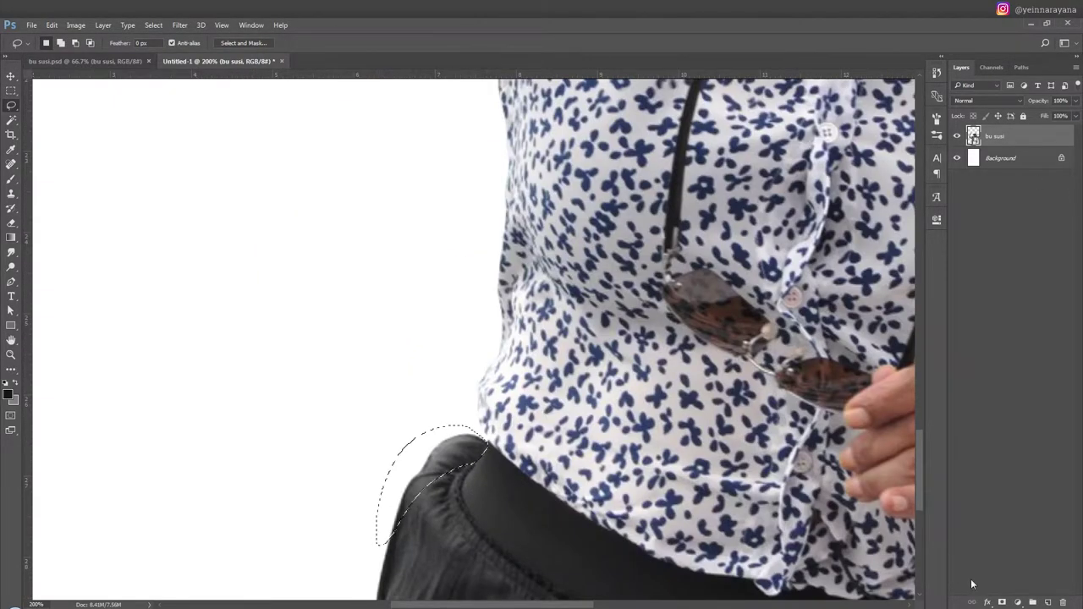
{"action": "left_click", "coordinate": [1002, 602], "text": "alt"}
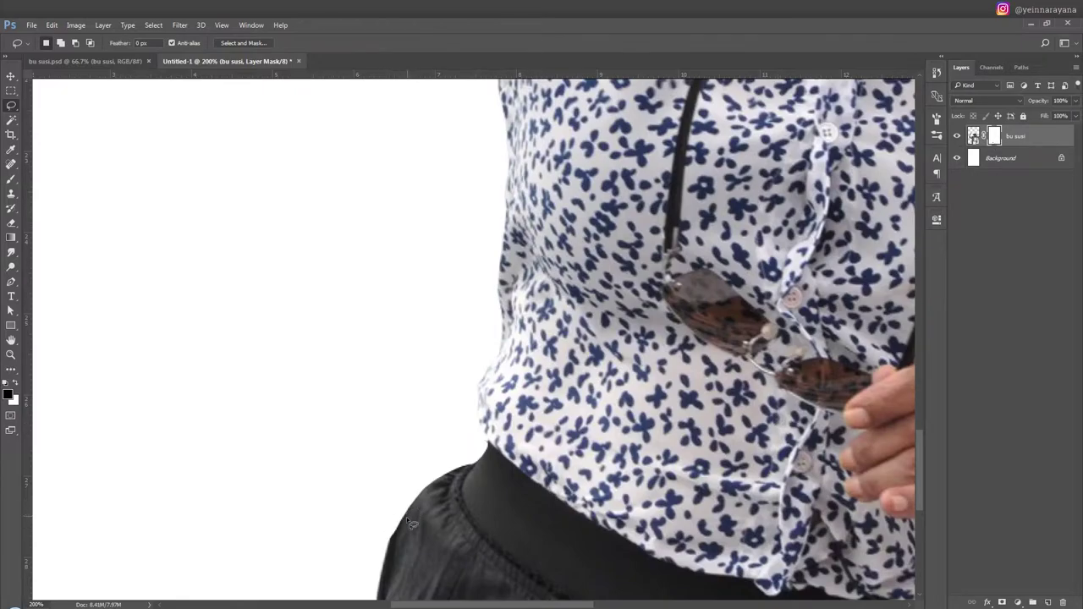
{"action": "scroll", "coordinate": [360, 463], "scroll_direction": "down", "scroll_amount": 3}
{"action": "scroll", "coordinate": [341, 367], "scroll_direction": "down", "scroll_amount": 2}
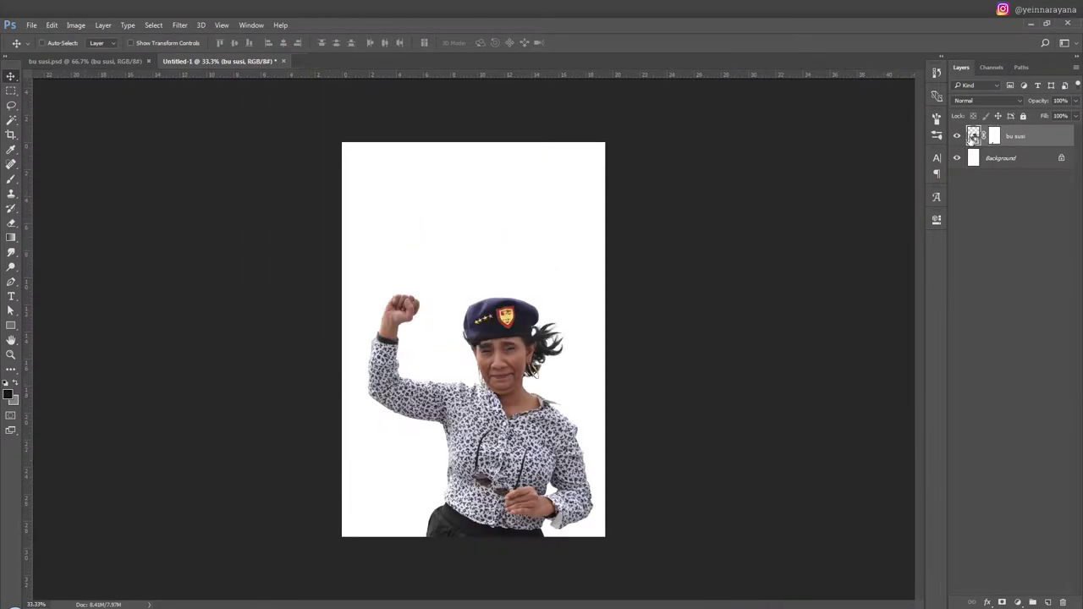
{"action": "left_click", "coordinate": [51, 25]}
{"action": "left_click", "coordinate": [64, 227]}
Step: Rotate the figure's pose slightly around the fist with Puppet Warp and commit it
{"action": "left_click_drag", "start_coordinate": [404, 310], "coordinate": [398, 296]}
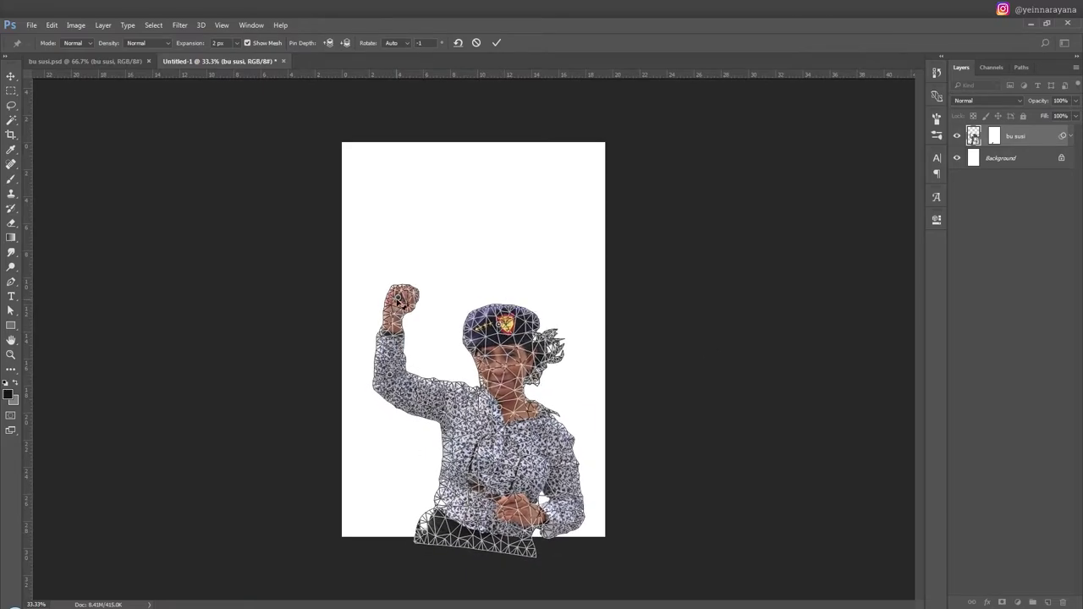
{"action": "key", "text": "Return"}
{"action": "scroll", "coordinate": [404, 531], "scroll_direction": "up", "scroll_amount": 2}
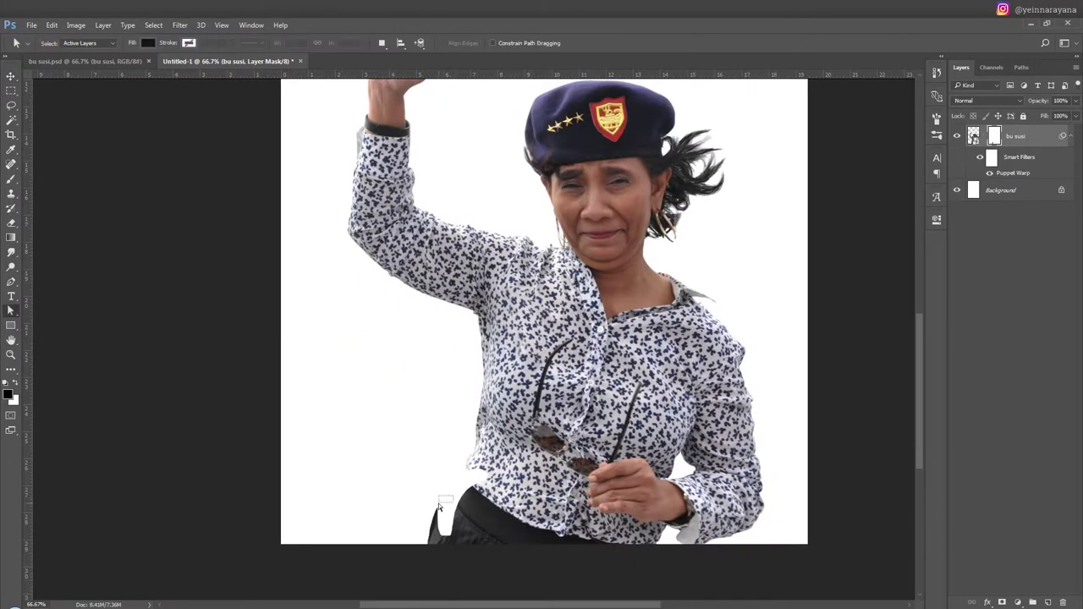
{"action": "left_click_drag", "start_coordinate": [405, 531], "coordinate": [427, 512]}
Step: Delete the figure's layer mask and move her higher in the portrait
{"action": "left_click_drag", "start_coordinate": [994, 138], "coordinate": [1063, 602]}
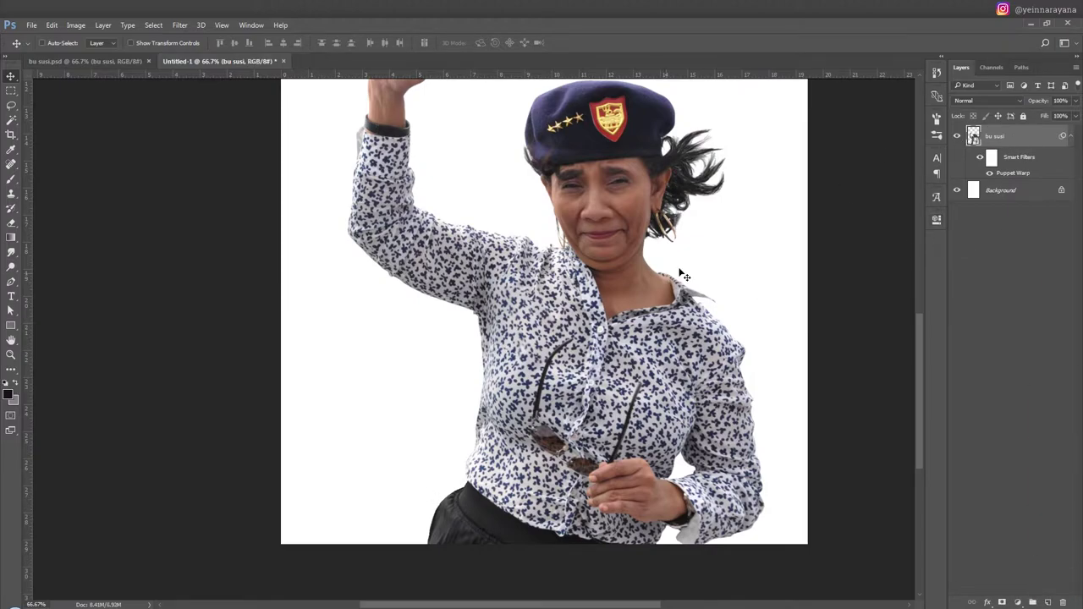
{"action": "key", "text": "ctrl+minus"}
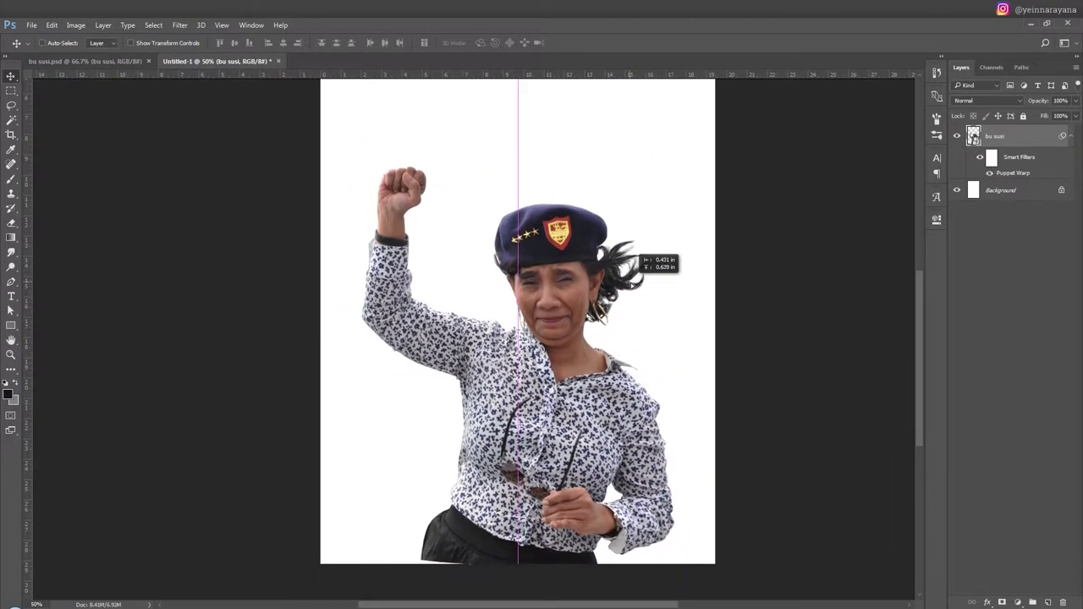
{"action": "left_click_drag", "start_coordinate": [626, 271], "coordinate": [626, 240]}
{"action": "key", "text": "ctrl+plus"}
Step: Copy a skirt piece to a new layer and warp it downward to lengthen the skirt
{"action": "key", "text": "ctrl+j"}
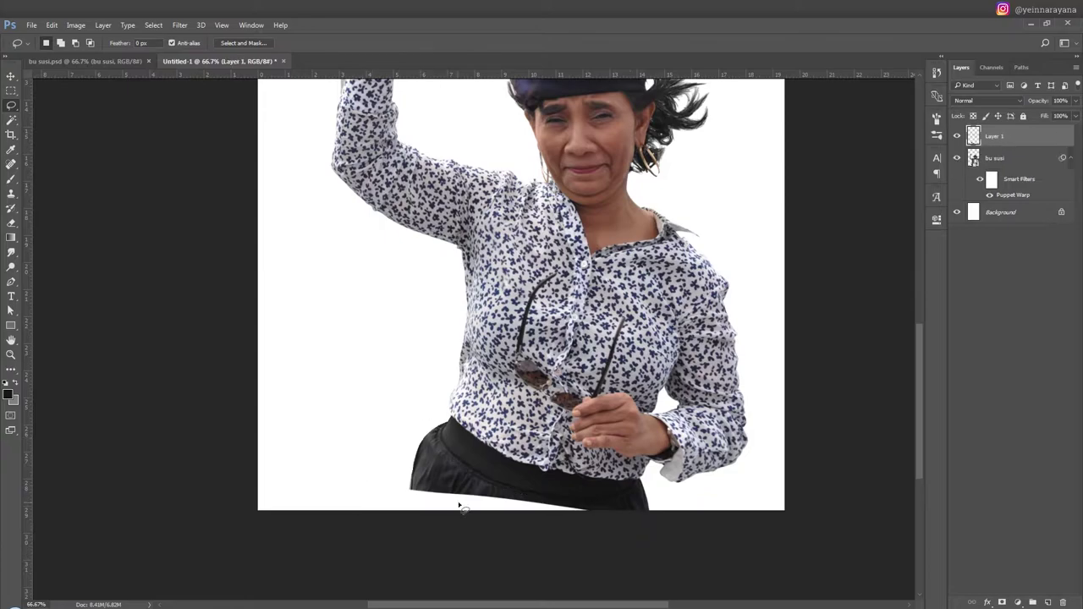
{"action": "key", "text": "ctrl+plus"}
{"action": "mouse_move", "coordinate": [395, 494]}
{"action": "left_mouse_down"}
{"action": "mouse_move", "coordinate": [541, 512]}
{"action": "mouse_move", "coordinate": [474, 438]}
{"action": "left_mouse_up"}
{"action": "key", "text": "Return"}
Step: Duplicate the skirt piece and erase its left edge to soften the seam
{"action": "key", "text": "ctrl+j"}
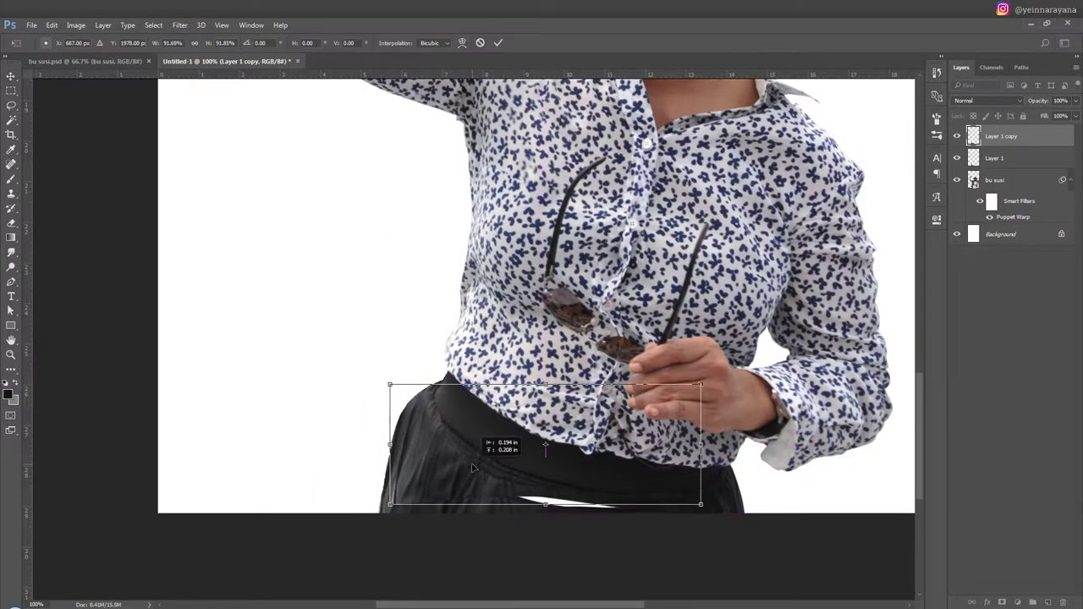
{"action": "key", "text": "e"}
{"action": "left_click_drag", "start_coordinate": [421, 396], "coordinate": [394, 482]}
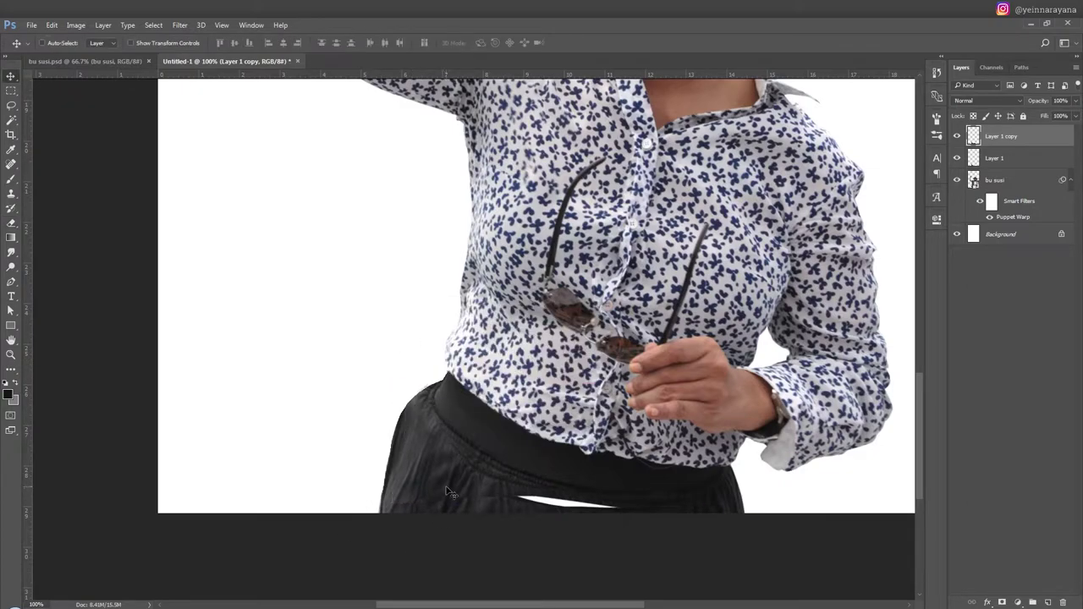
{"action": "key", "text": "alt+bracketleft"}
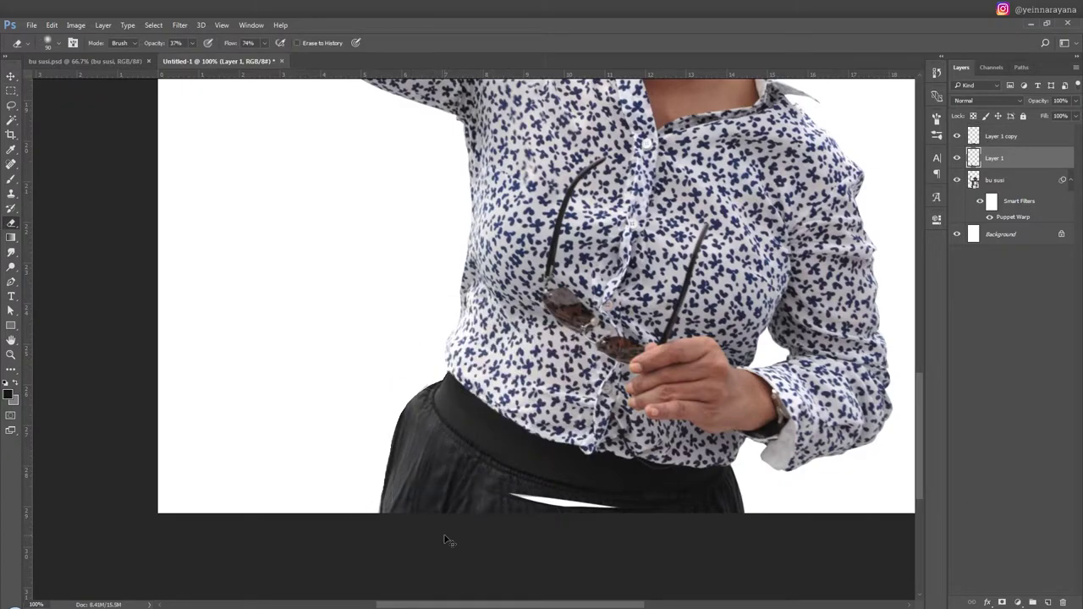
{"action": "key", "text": "v"}
{"action": "key", "text": "alt+bracketright"}
{"action": "key", "text": "ctrl+plus"}
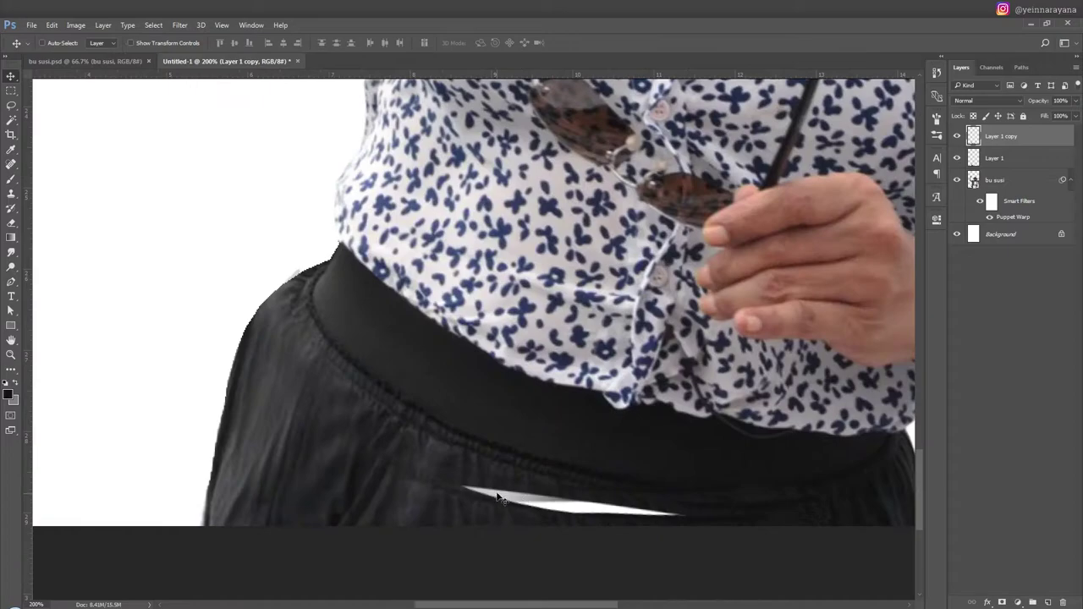
Step: Add a layer for clone-stamp fixes and stack another skirt piece copy on top
{"action": "key", "text": "ctrl+shift+alt+n"}
{"action": "key", "text": "s"}
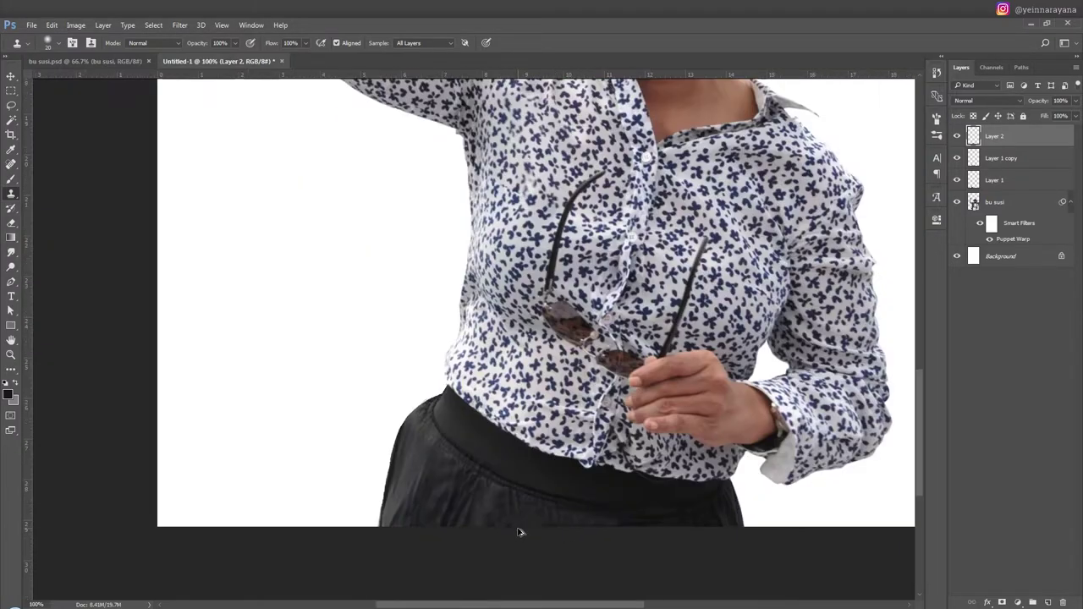
{"action": "left_click_drag", "start_coordinate": [981, 175], "coordinate": [981, 136]}
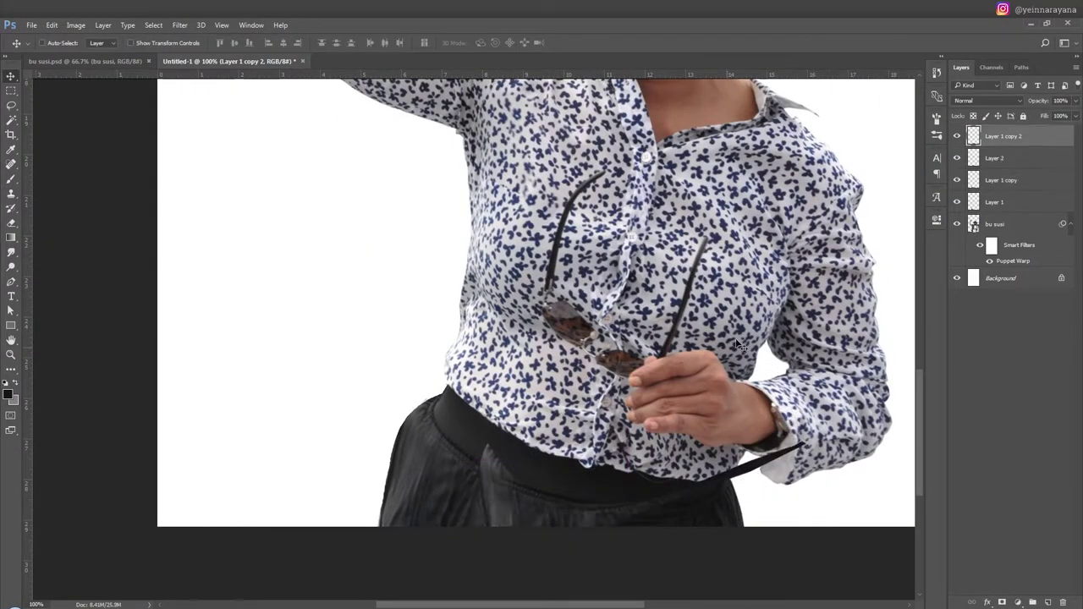
{"action": "key", "text": "e"}
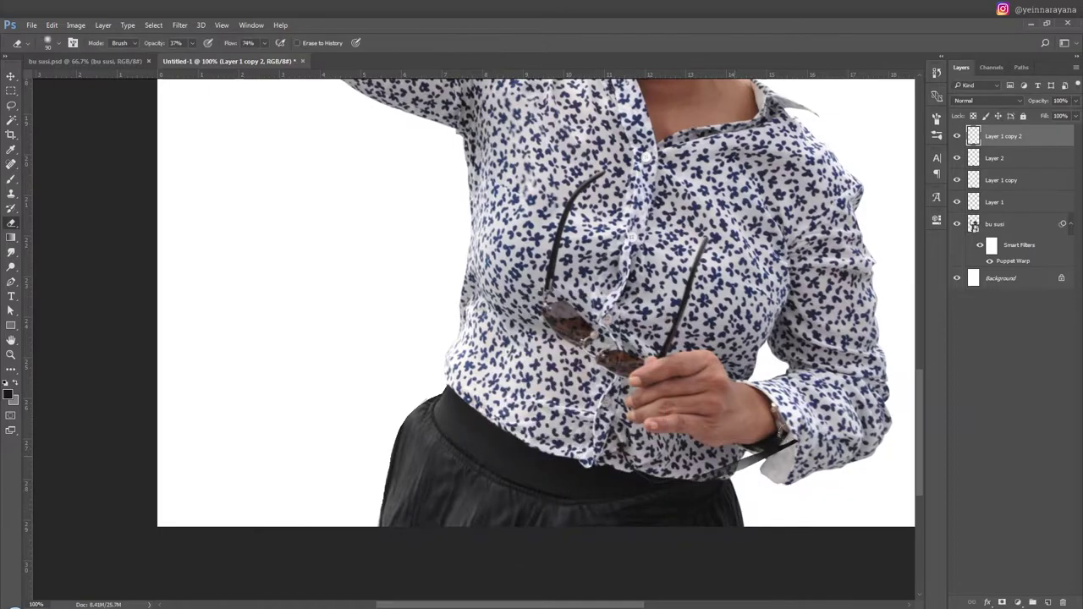
Step: Add a rotated duplicate skirt piece and merge the patches into 'add long skirt'
{"action": "key", "text": "v"}
{"action": "key", "text": "ctrl+u"}
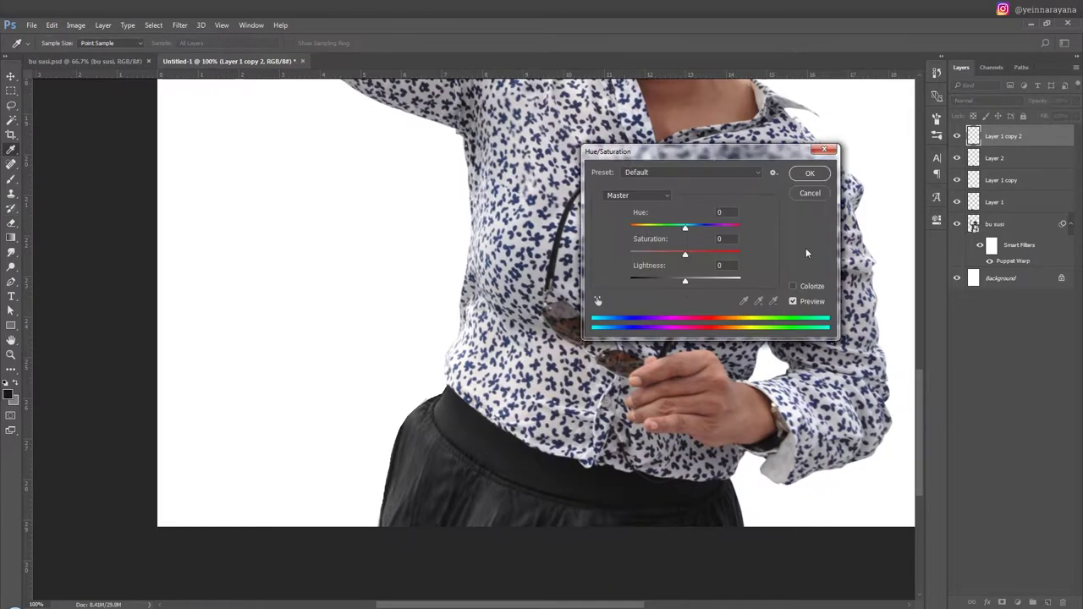
{"action": "key", "text": "Escape"}
{"action": "key", "text": "ctrl+alt+t"}
{"action": "key", "text": "Return"}
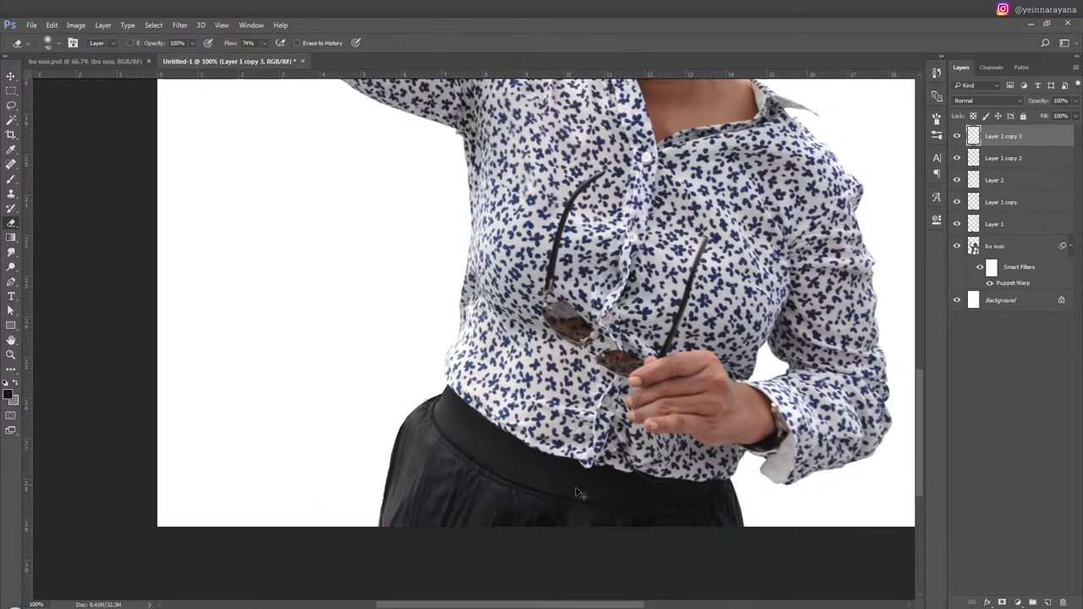
{"action": "key", "text": "ctrl+minus"}
{"action": "key", "text": "ctrl+minus"}
{"action": "key", "text": "ctrl+minus"}
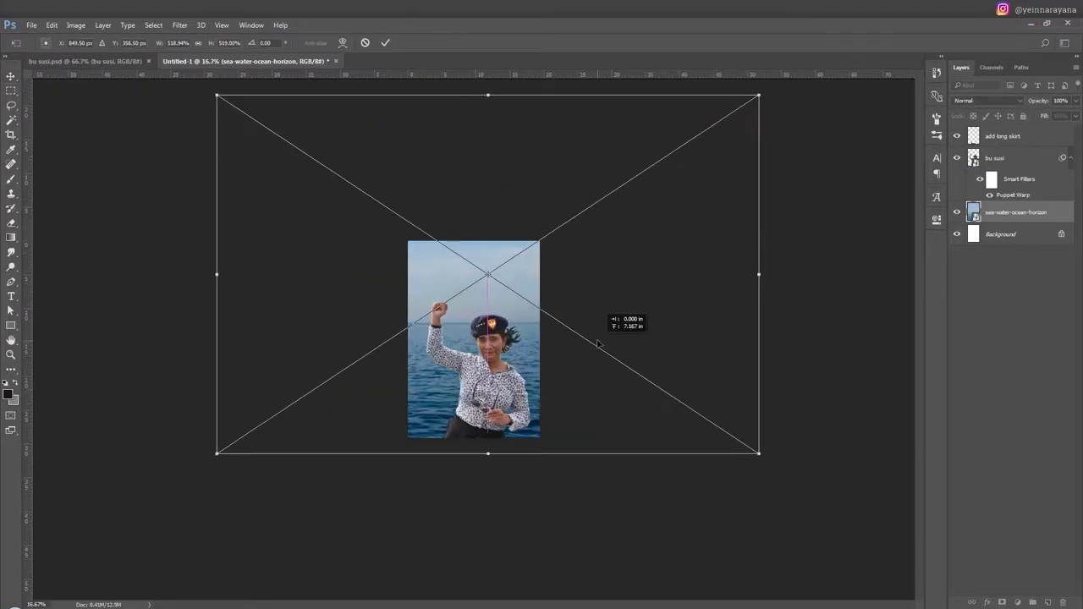
Step: Commit the enlarged sea photo and shift the boat photo's hue to +3
{"action": "key", "text": "Return"}
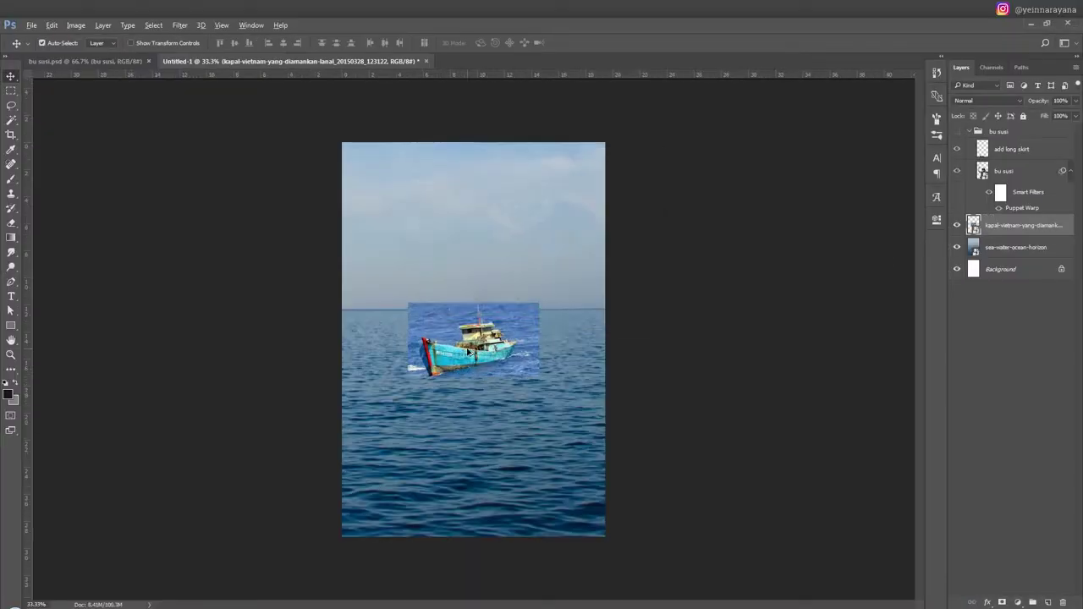
{"action": "key", "text": "ctrl+u"}
{"action": "left_click_drag", "start_coordinate": [830, 244], "coordinate": [834, 247]}
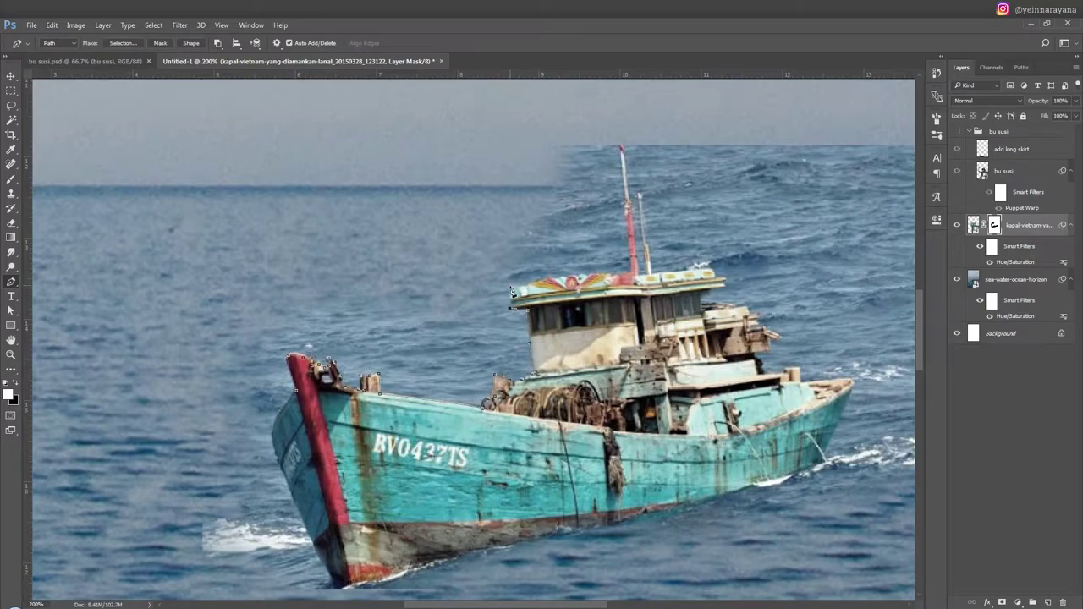
Step: Outline the boat from mast tip to cabin and hull, then load the path as a selection
{"action": "scroll", "coordinate": [511, 291], "scroll_direction": "up", "scroll_amount": 3}
{"action": "left_click_drag", "start_coordinate": [772, 94], "coordinate": [595, 198]}
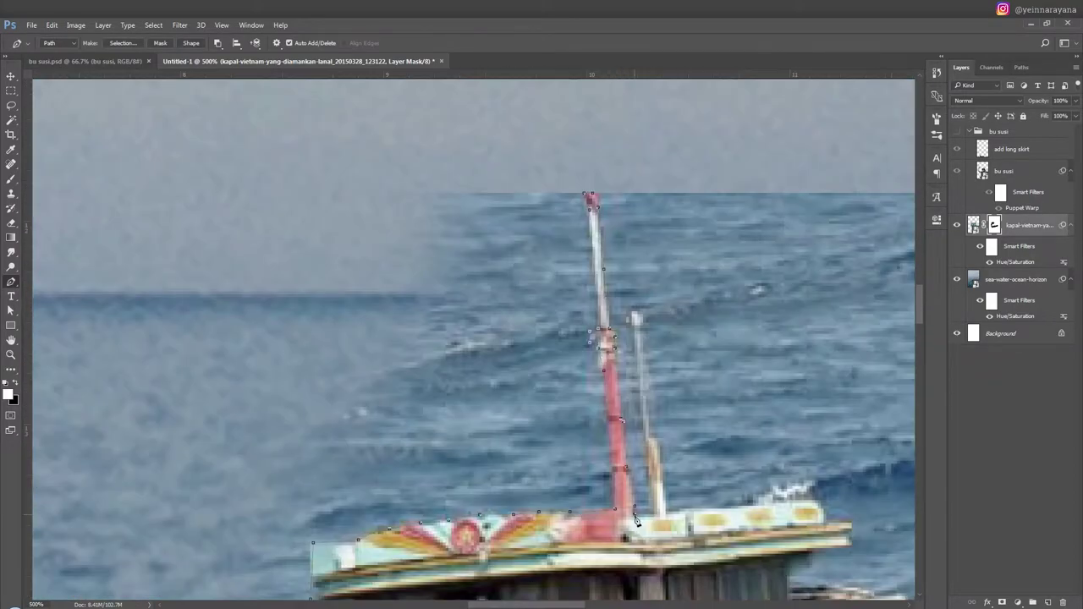
{"action": "left_click_drag", "start_coordinate": [817, 506], "coordinate": [573, 419]}
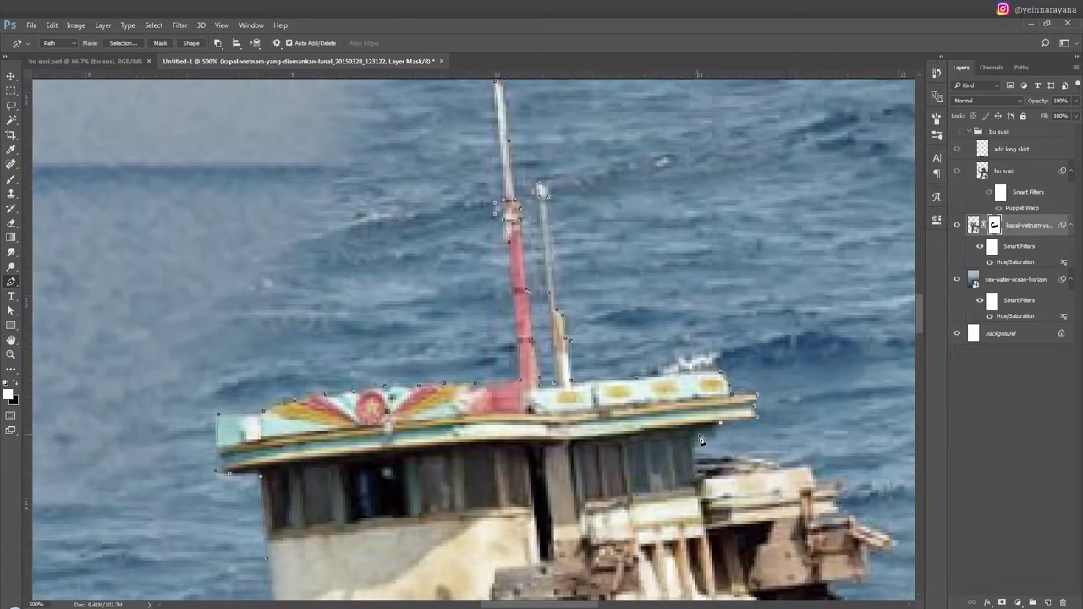
{"action": "scroll", "coordinate": [602, 468], "scroll_direction": "down", "scroll_amount": 3}
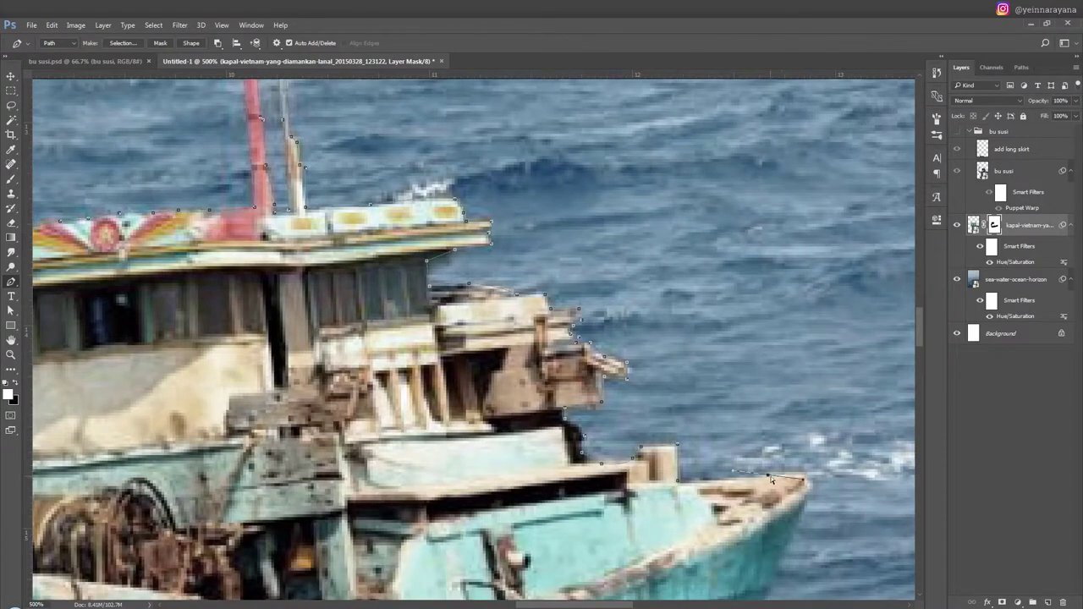
{"action": "key", "text": "ctrl+0"}
{"action": "key", "text": "ctrl+Return"}
Step: Pick the brush and add a new empty layer above the boat
{"action": "key", "text": "b"}
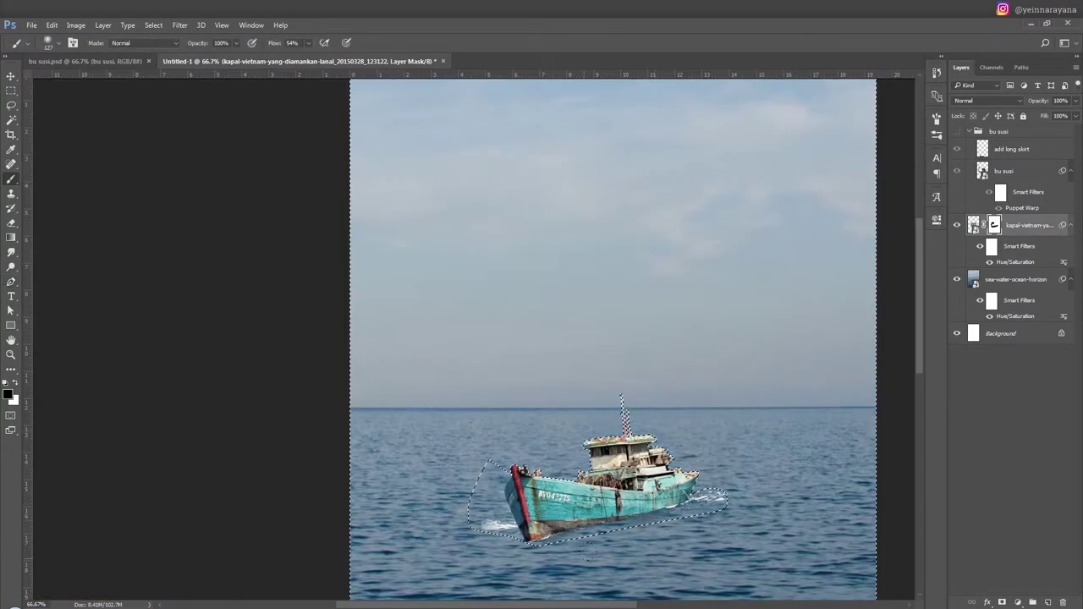
{"action": "scroll", "coordinate": [592, 554], "scroll_direction": "up", "scroll_amount": 3}
{"action": "scroll", "coordinate": [584, 542], "scroll_direction": "down", "scroll_amount": 3}
{"action": "scroll", "coordinate": [511, 479], "scroll_direction": "up", "scroll_amount": 4}
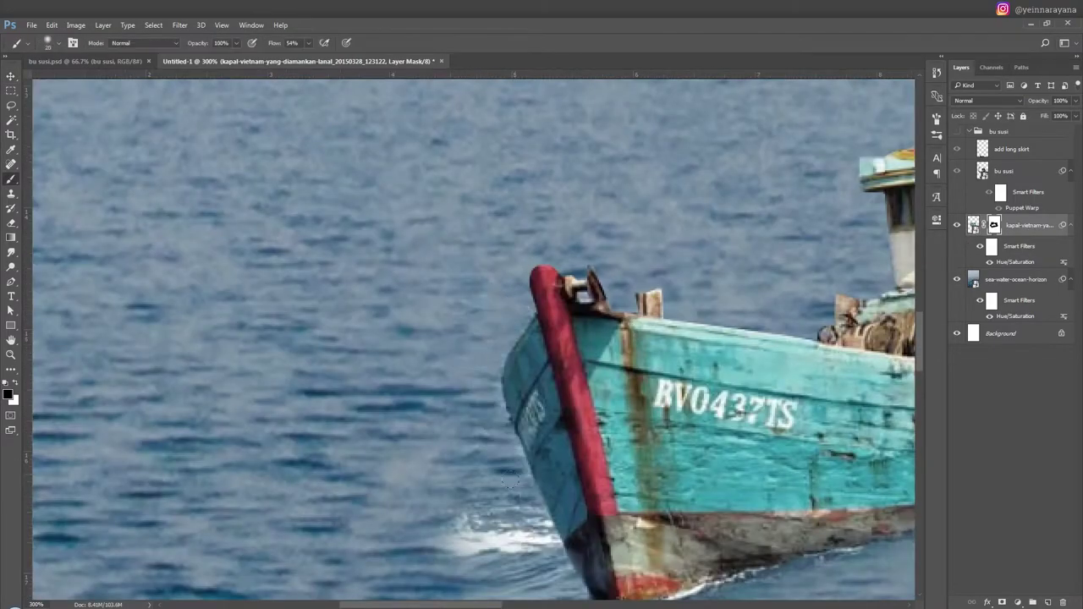
{"action": "key", "text": "ctrl+0"}
{"action": "key", "text": "ctrl+shift+alt+n"}
{"action": "scroll", "coordinate": [457, 389], "scroll_direction": "up", "scroll_amount": 2}
{"action": "scroll", "coordinate": [457, 389], "scroll_direction": "up", "scroll_amount": 2}
{"action": "key", "text": "1"}
{"action": "key", "text": "6"}
Step: Shade the boat with a Soft Light brush at 44% opacity
{"action": "left_click", "coordinate": [144, 42]}
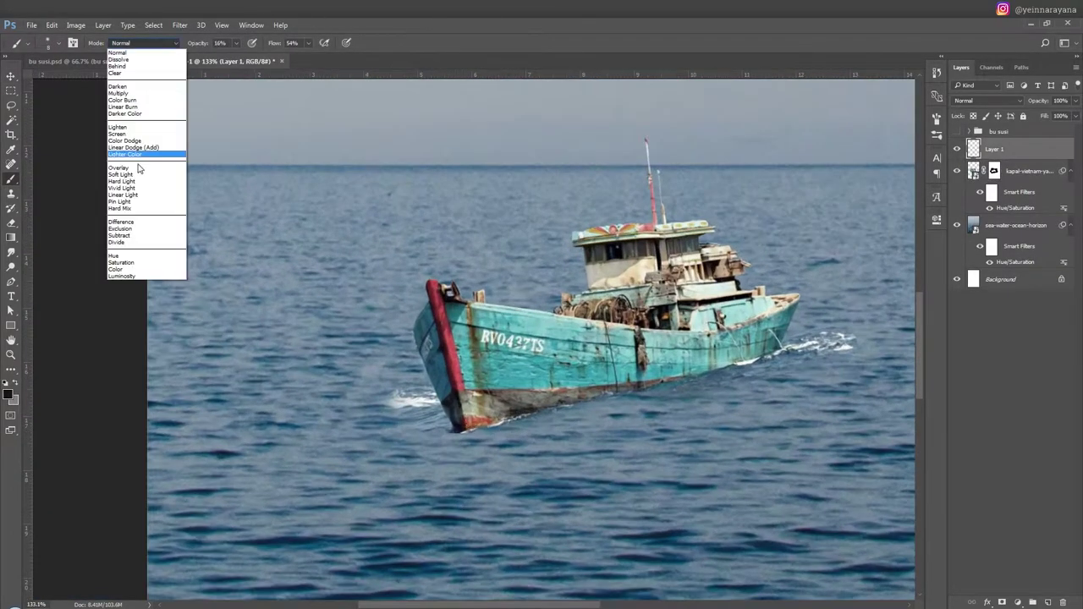
{"action": "left_click", "coordinate": [120, 175]}
{"action": "scroll", "coordinate": [462, 435], "scroll_direction": "up", "scroll_amount": 1}
{"action": "key", "text": "4"}
{"action": "key", "text": "4"}
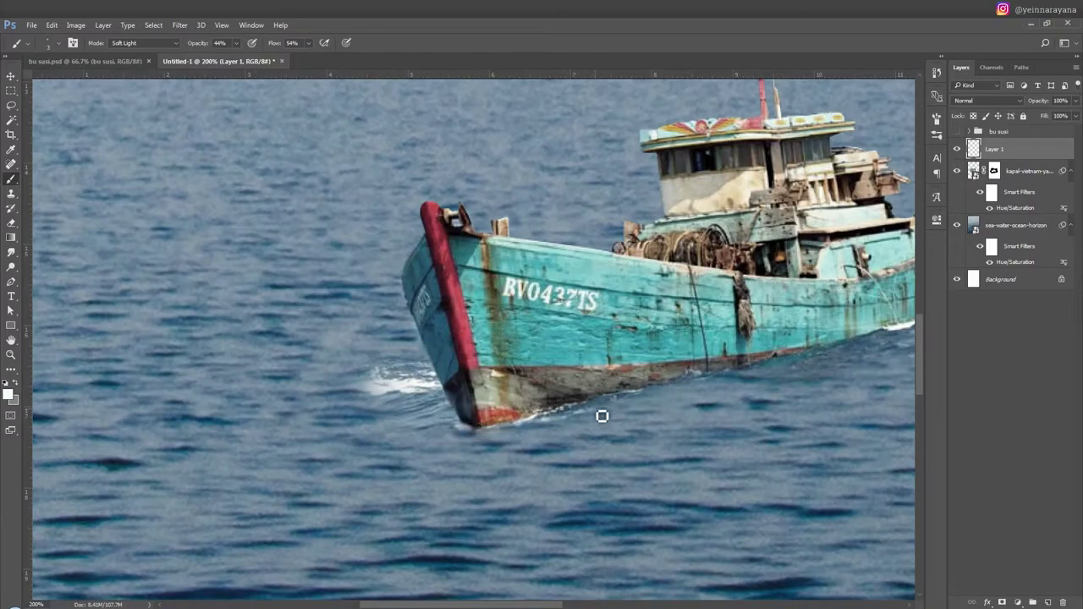
{"action": "left_click_drag", "start_coordinate": [694, 395], "coordinate": [572, 453]}
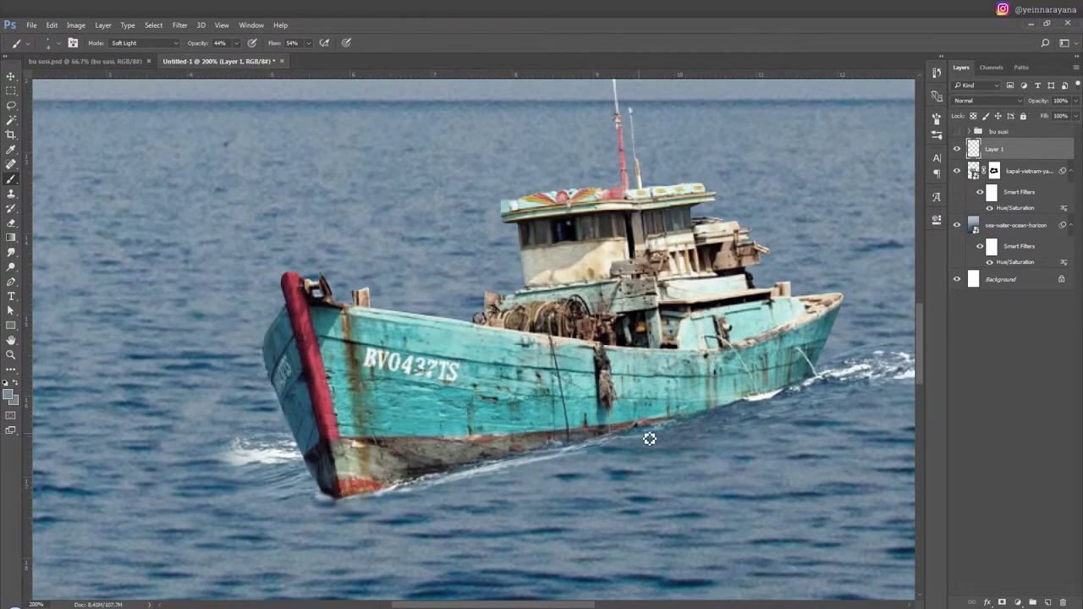
{"action": "left_click_drag", "start_coordinate": [685, 453], "coordinate": [623, 474]}
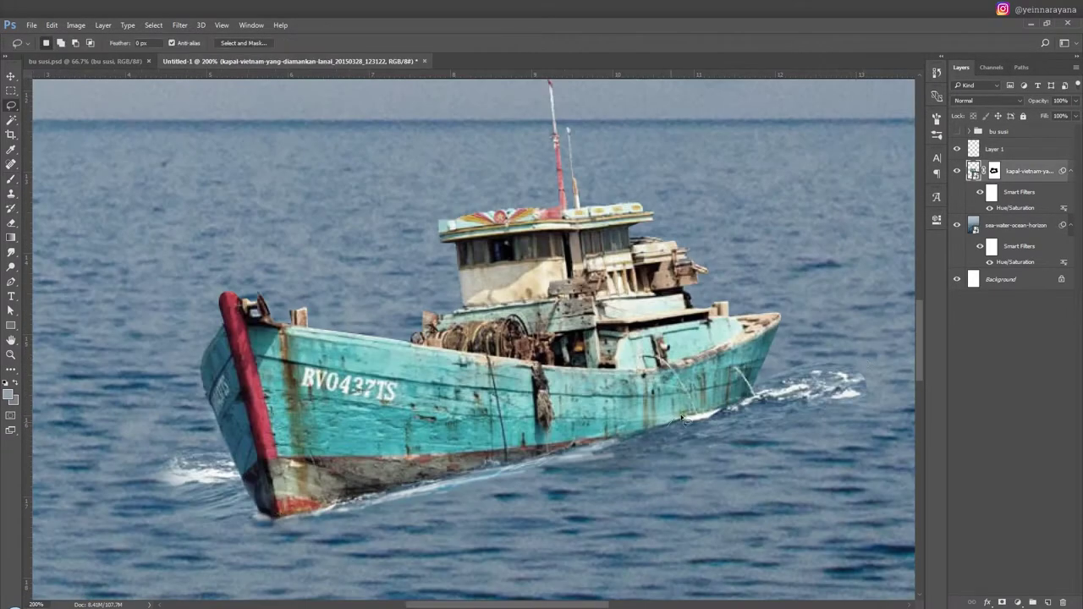
Step: Add Layer 2, group the boat layers as kapal, and enlarge the bu susi figure
{"action": "key", "text": "ctrl+shift+alt+n"}
{"action": "key", "text": "ctrl+0"}
{"action": "key", "text": "v"}
{"action": "left_click_drag", "start_coordinate": [356, 398], "coordinate": [702, 471]}
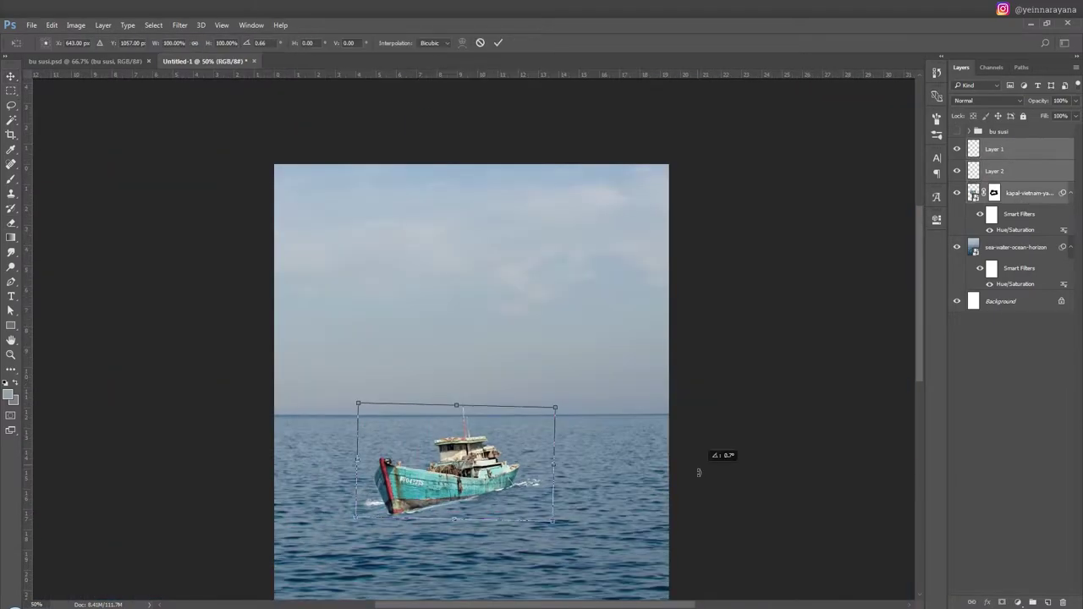
{"action": "key", "text": "ctrl+g"}
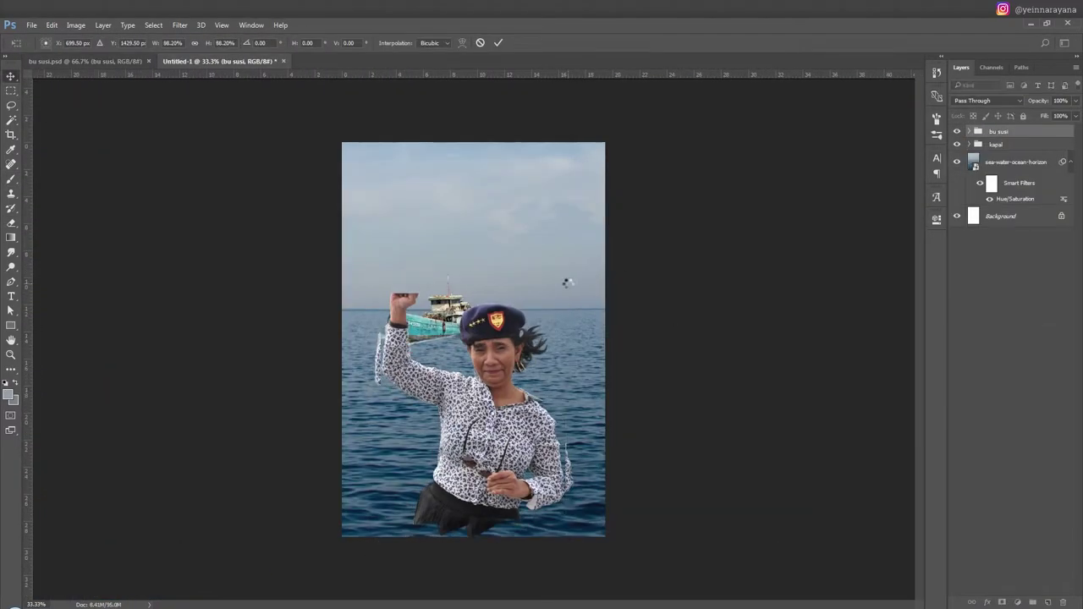
{"action": "left_click_drag", "start_coordinate": [567, 283], "coordinate": [621, 312]}
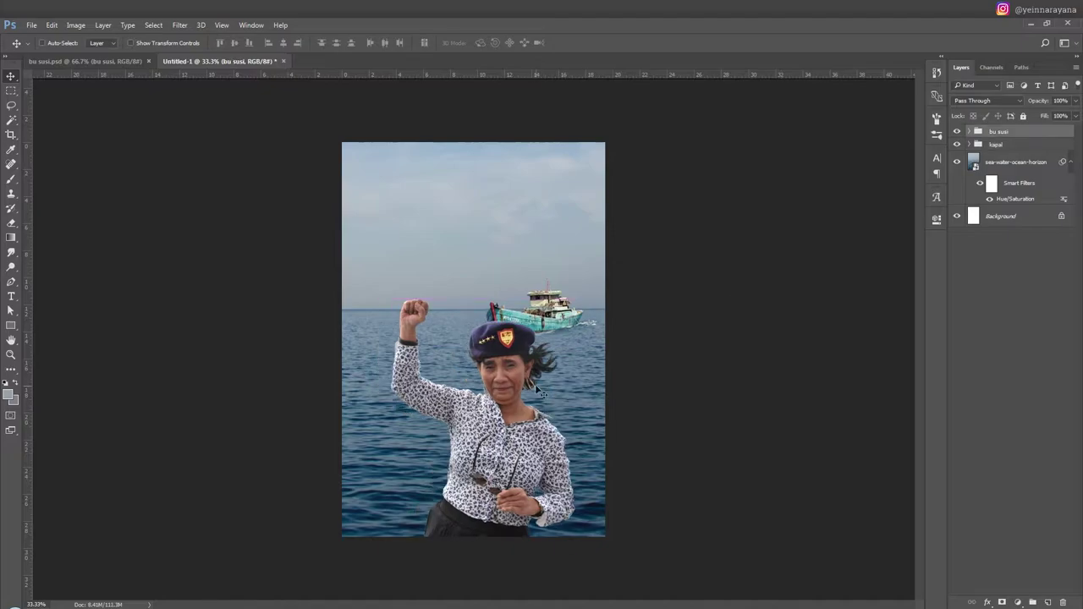
Step: Commit the woman's new size and position, then erase smoke into a waterline band
{"action": "key", "text": "Return"}
{"action": "left_click_drag", "start_coordinate": [474, 373], "coordinate": [498, 360]}
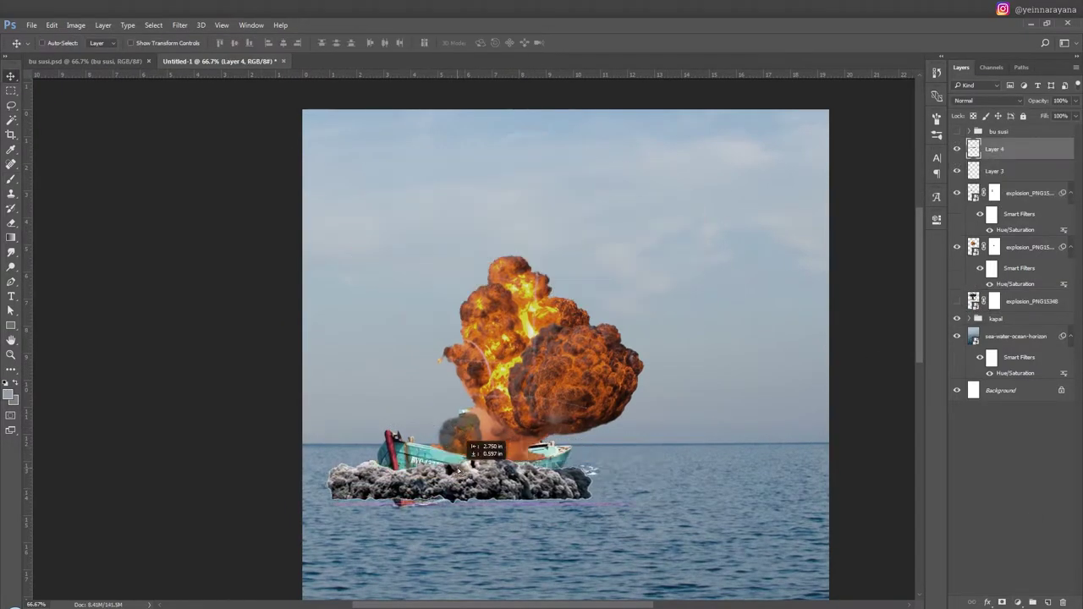
{"action": "key", "text": "e"}
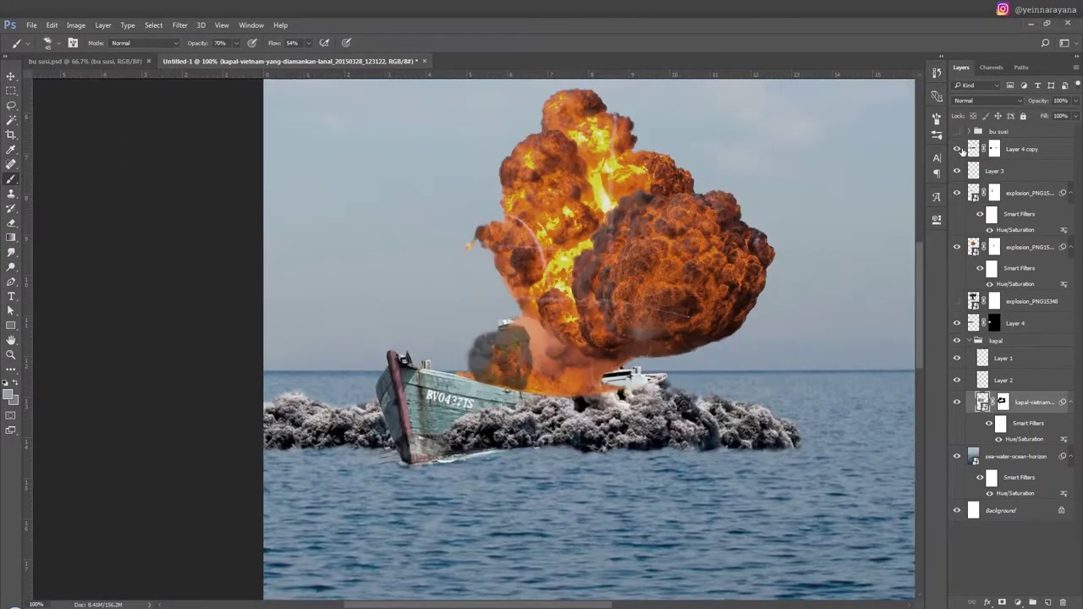
Step: On a new layer, paint a dark shadow under the smoke at 20% opacity
{"action": "key", "text": "ctrl+shift+alt+n"}
{"action": "key", "text": "s"}
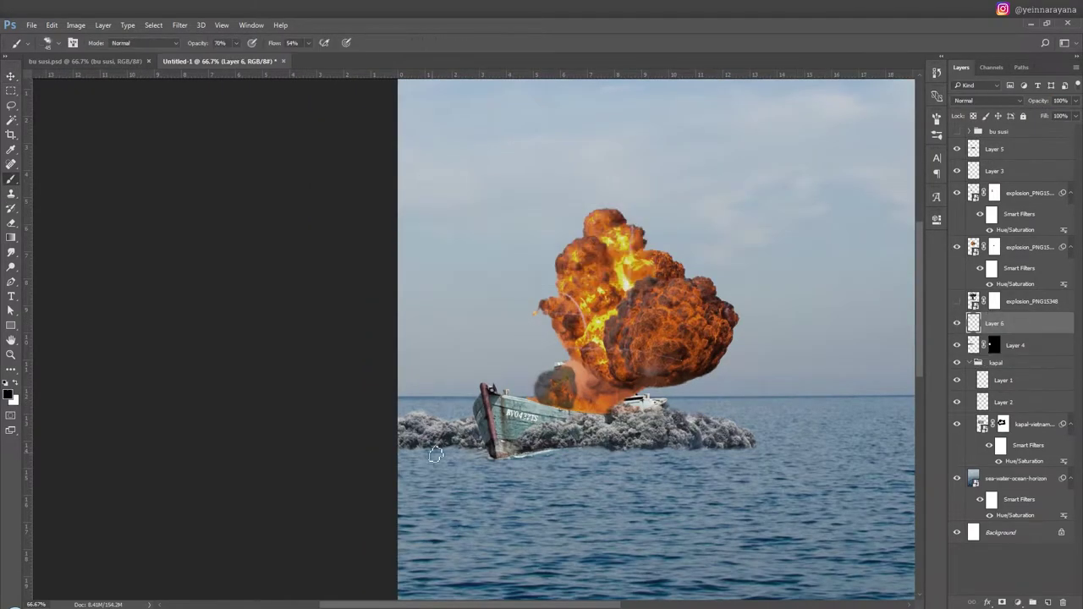
{"action": "right_click", "coordinate": [435, 455]}
{"action": "key", "text": "Escape"}
{"action": "key", "text": "2"}
{"action": "left_click_drag", "start_coordinate": [402, 453], "coordinate": [564, 450]}
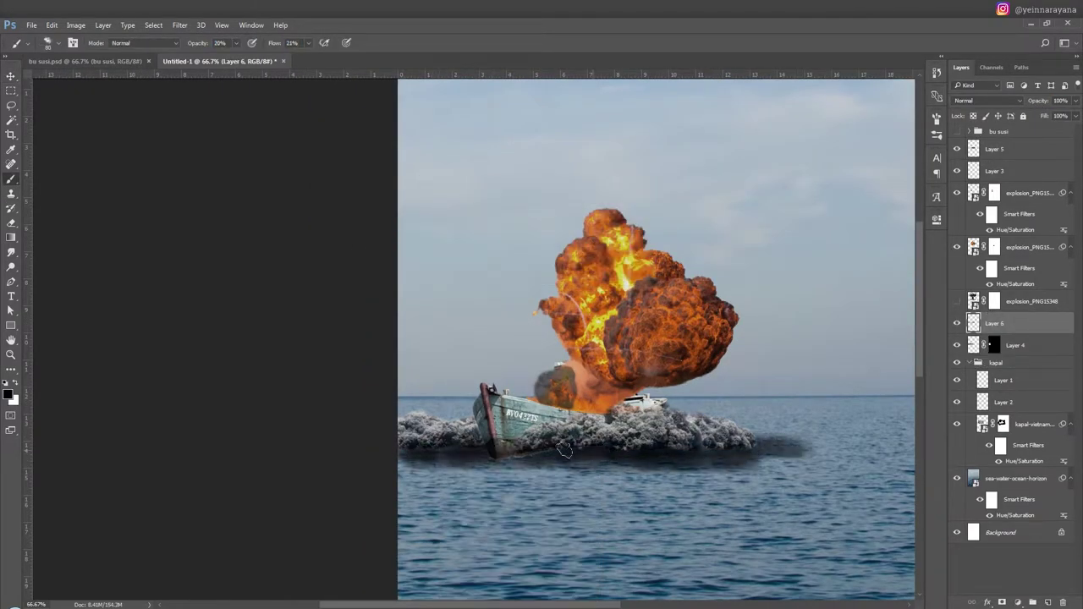
Step: Erase excess shadow and duplicate the explosion layer with Ctrl+J
{"action": "key", "text": "e"}
{"action": "right_click", "coordinate": [472, 438]}
{"action": "key", "text": "Escape"}
{"action": "right_click", "coordinate": [462, 438]}
{"action": "key", "text": "Escape"}
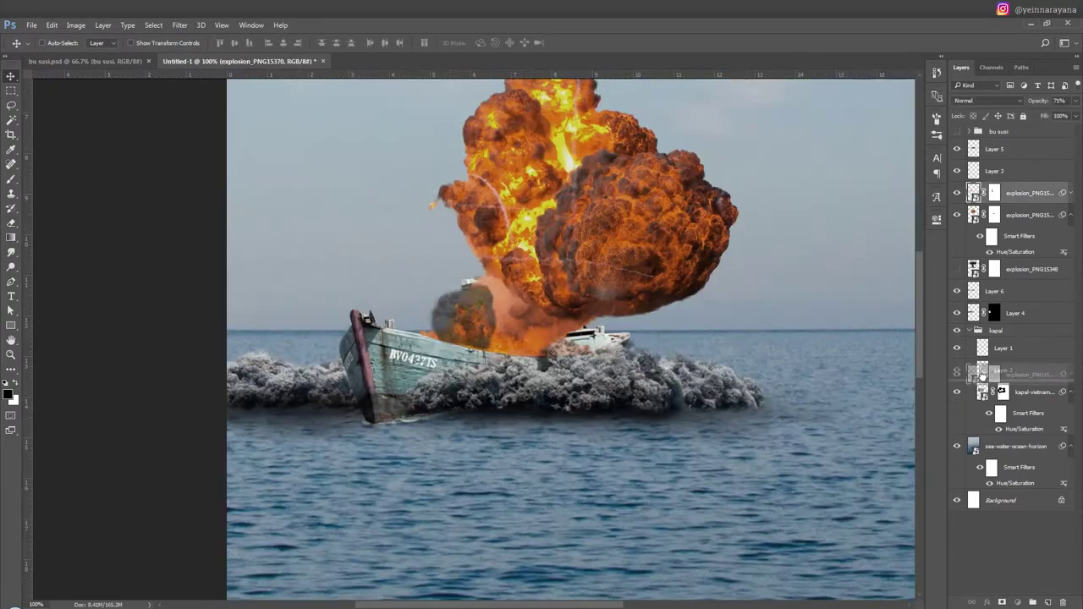
{"action": "key", "text": "ctrl+j"}
{"action": "key", "text": "ctrl+j"}
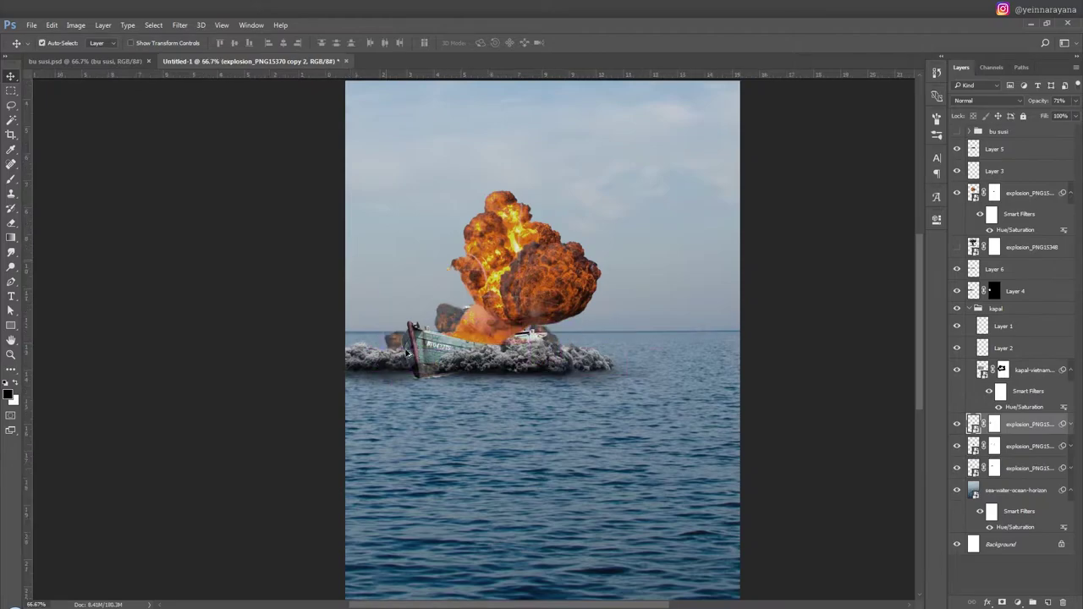
{"action": "key", "text": "ctrl+minus"}
{"action": "left_click", "coordinate": [957, 131]}
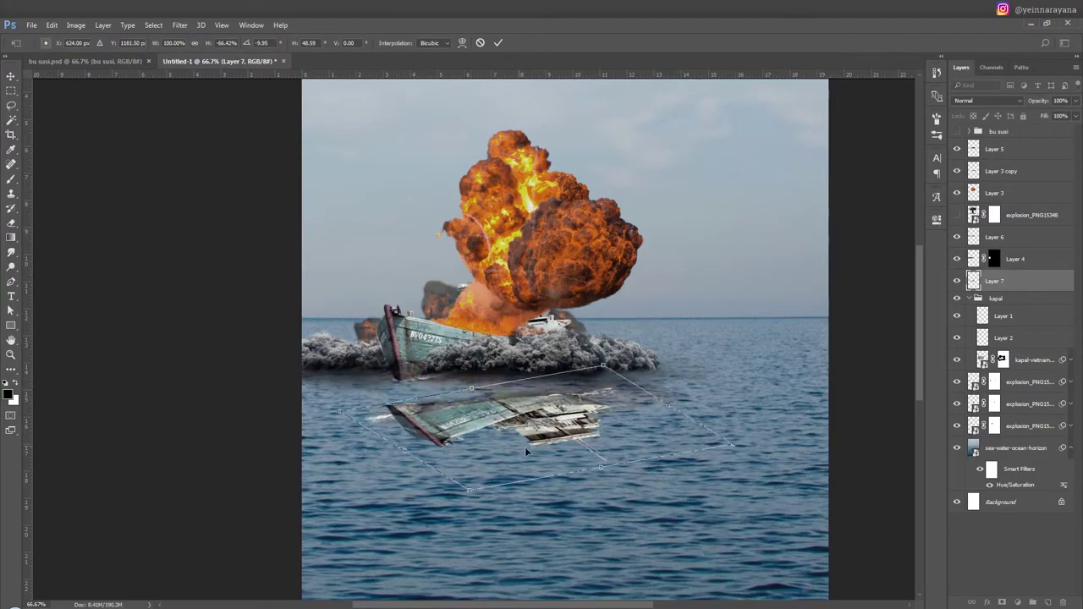
Step: Distort the reflection's corners into perspective on the water beneath the hull
{"action": "left_click_drag", "start_coordinate": [470, 489], "coordinate": [326, 486]}
{"action": "left_click_drag", "start_coordinate": [339, 413], "coordinate": [355, 359]}
{"action": "left_click_drag", "start_coordinate": [601, 367], "coordinate": [669, 356]}
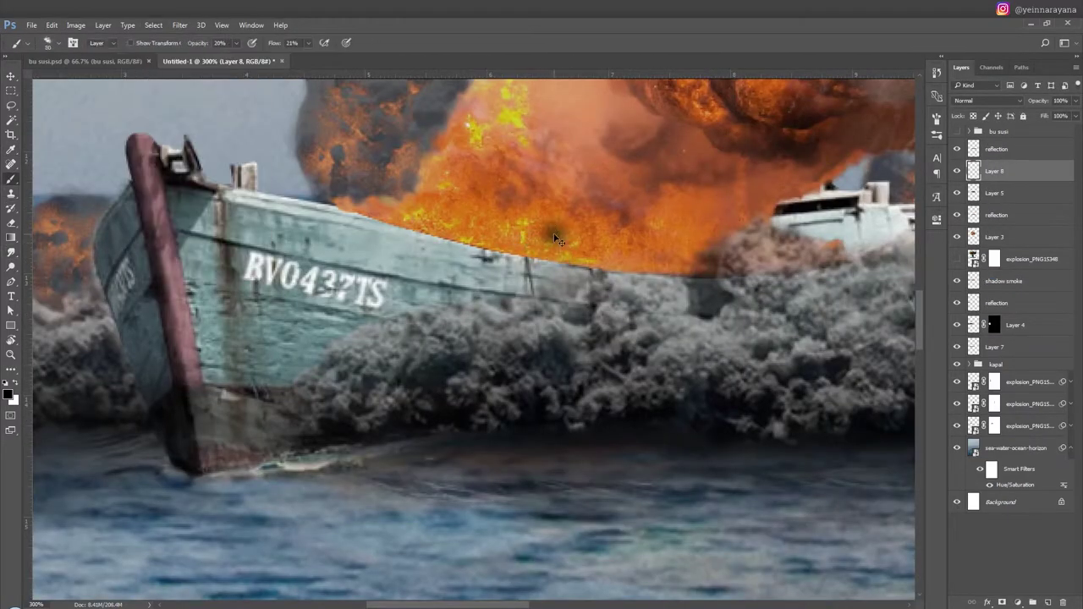
Step: Paint a warm amber glow with a Soft Light brush at 72% opacity
{"action": "right_click", "coordinate": [559, 241]}
{"action": "left_click_drag", "start_coordinate": [355, 347], "coordinate": [329, 400]}
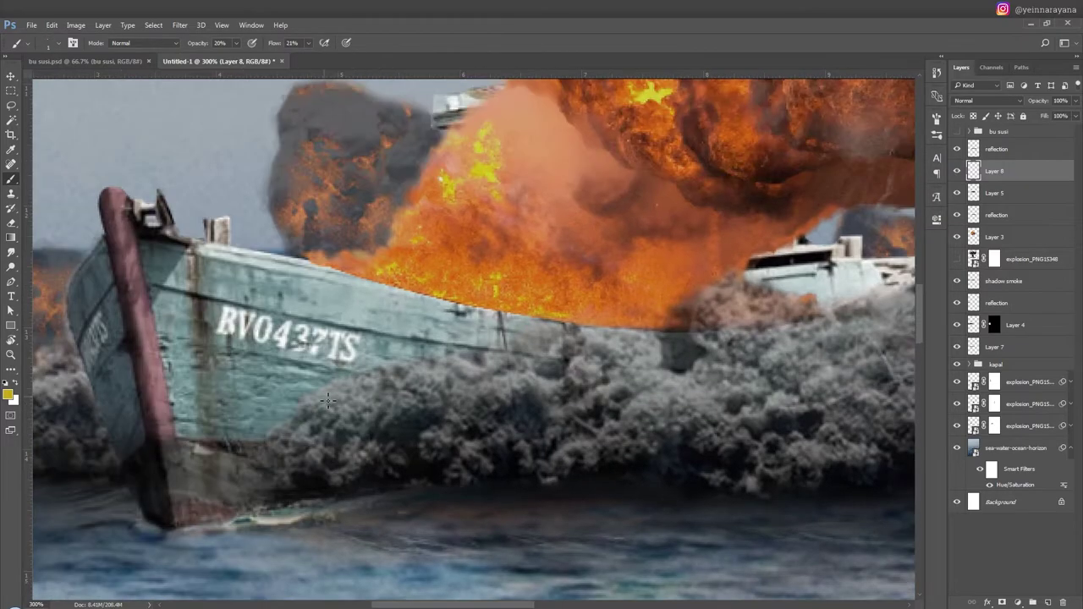
{"action": "key", "text": "shift+alt+f"}
{"action": "key", "text": "7"}
{"action": "key", "text": "2"}
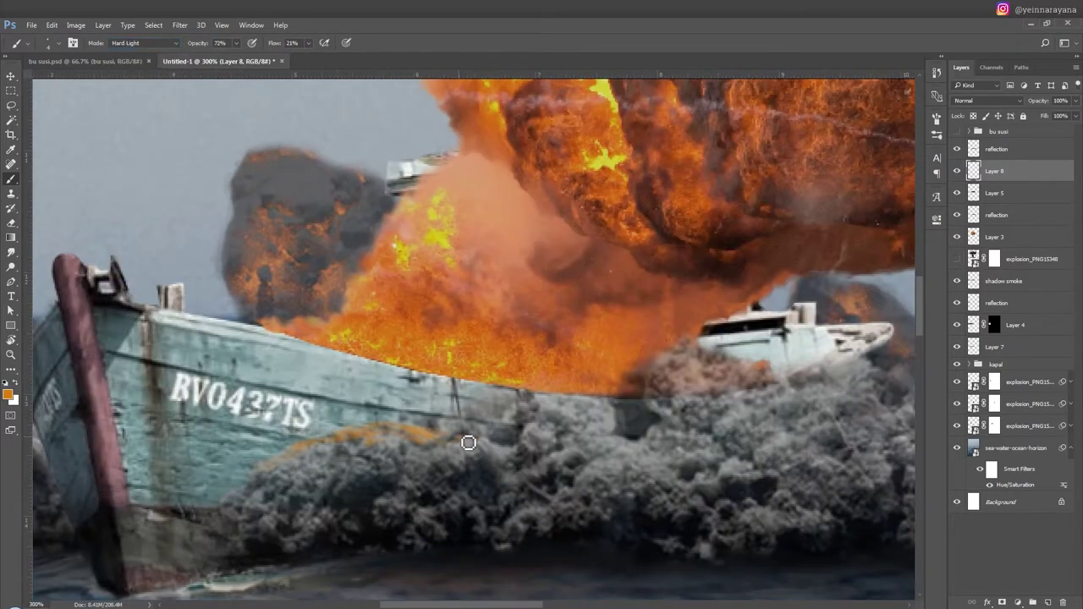
Step: Paint red glow on a new Hard Light layer, then move the yellow layer above it
{"action": "key", "text": "ctrl+shift+n"}
{"action": "key", "text": "Return"}
{"action": "key", "text": "shift+alt+h"}
{"action": "key", "text": "shift+alt+f"}
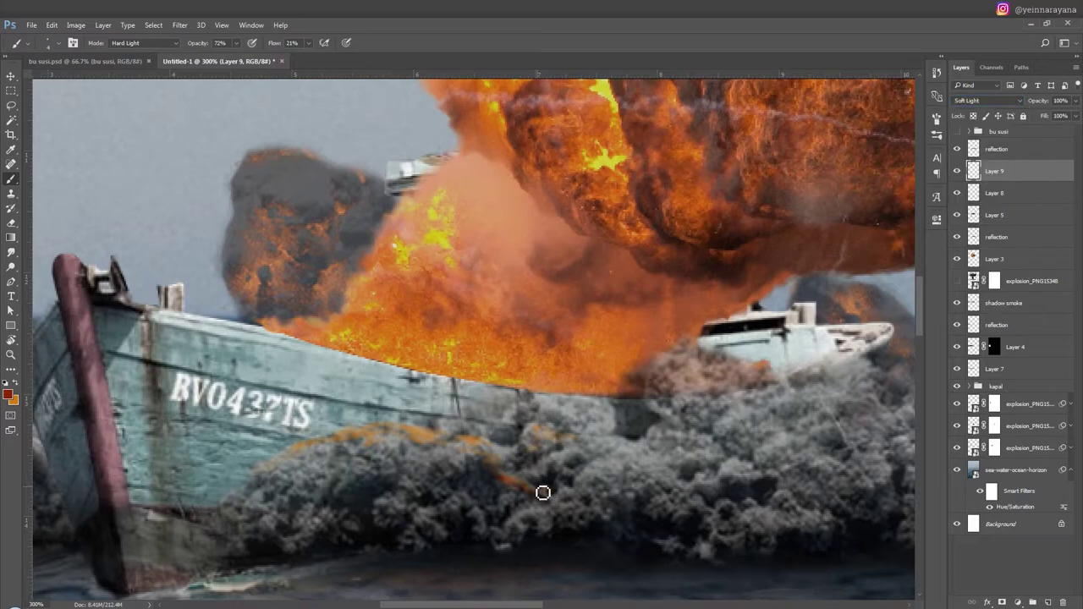
{"action": "scroll", "coordinate": [683, 431], "scroll_direction": "right", "scroll_amount": 5}
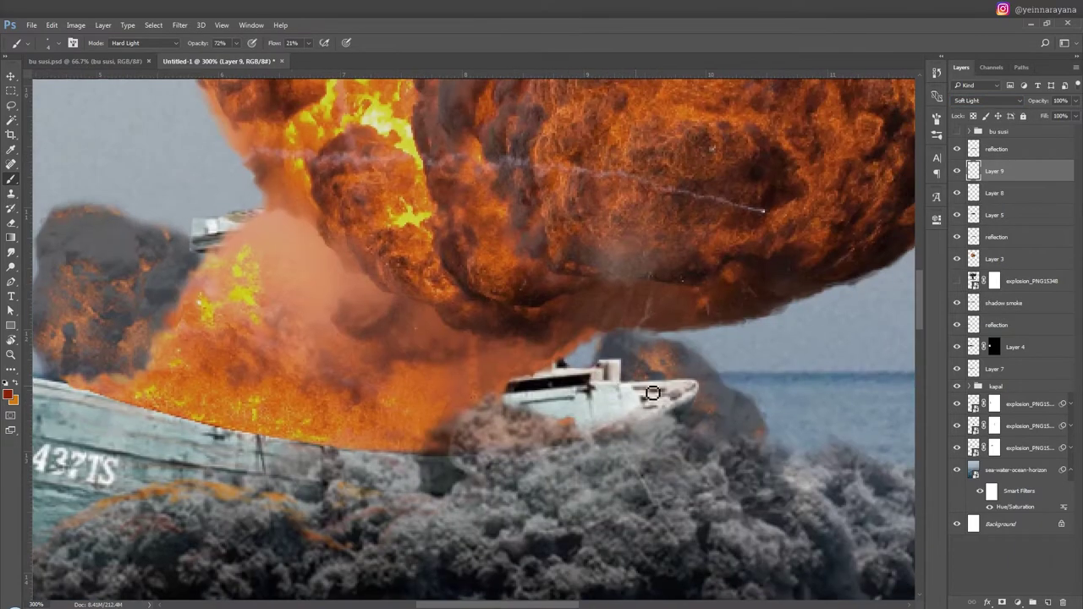
{"action": "scroll", "coordinate": [631, 454], "scroll_direction": "down", "scroll_amount": 2}
{"action": "left_click_drag", "start_coordinate": [462, 450], "coordinate": [566, 398]}
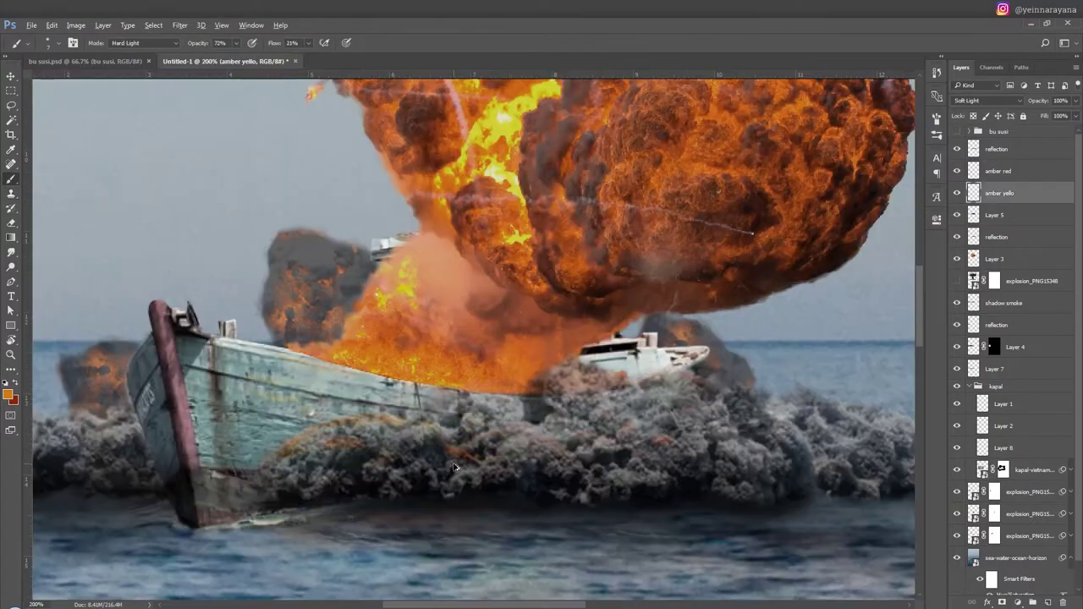
{"action": "key", "text": "ctrl+bracketright"}
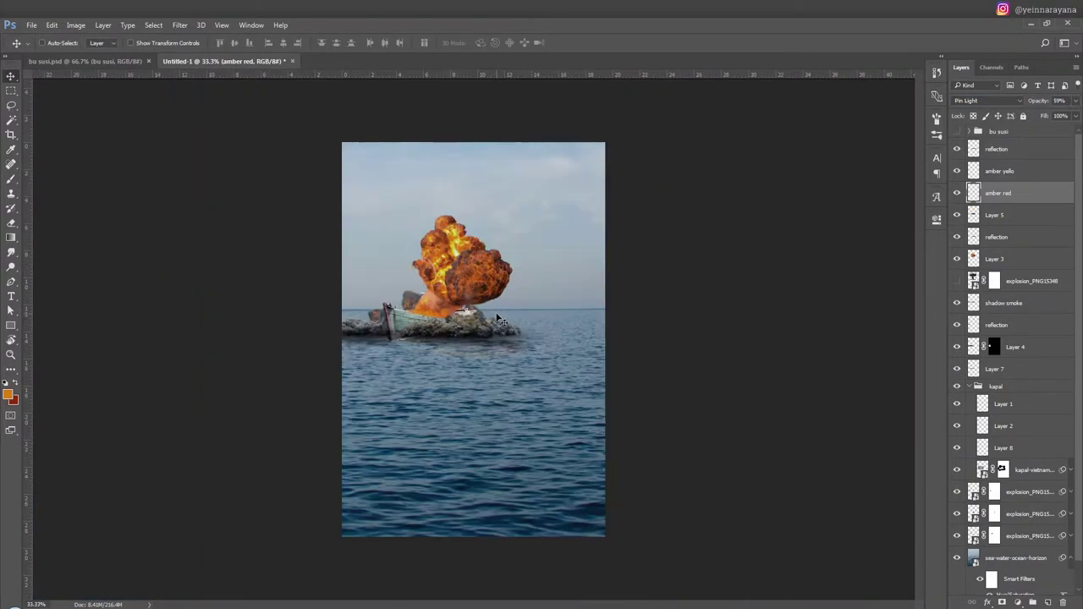
Step: Show and expand the bu susi group and mute the backdrop with Hue/Saturation at -52
{"action": "left_click", "coordinate": [957, 131]}
{"action": "left_click", "coordinate": [969, 131]}
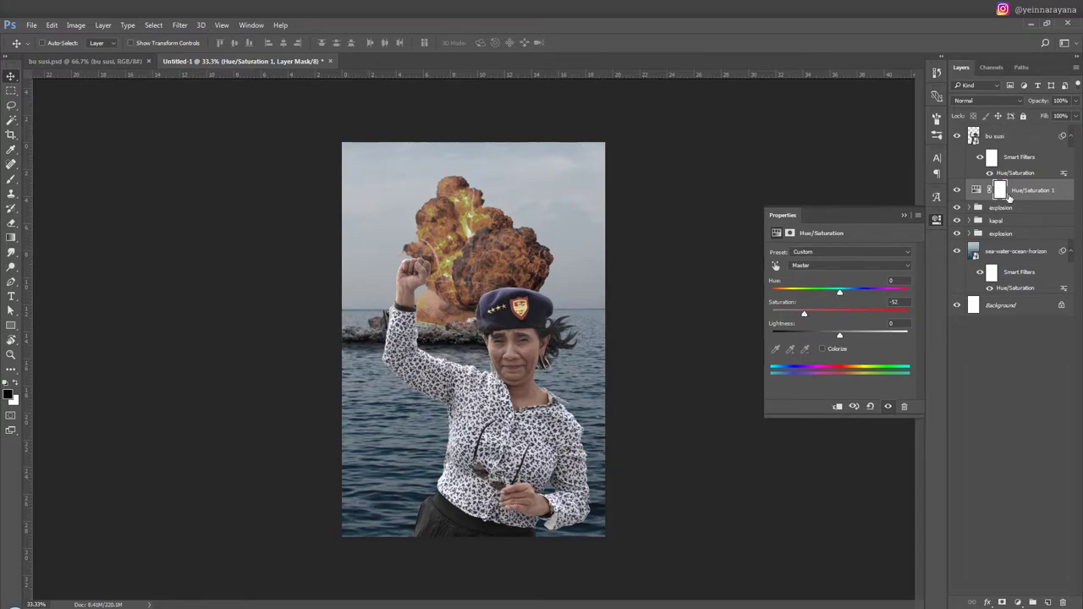
{"action": "key", "text": "c"}
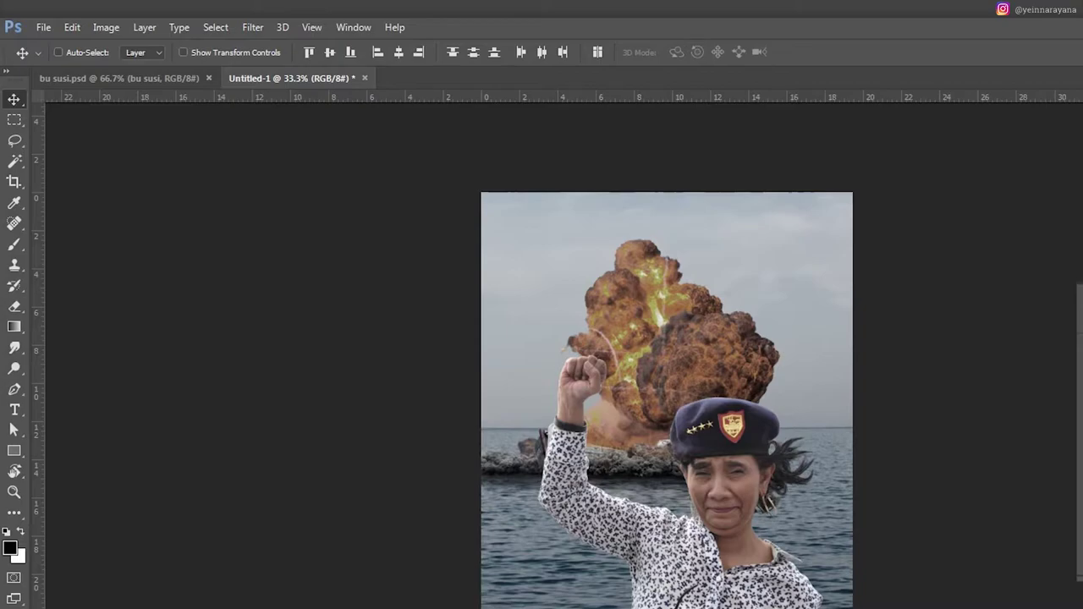
Step: Apply an Iris Blur from the Blur Gallery to the explosion
{"action": "left_click", "coordinate": [251, 28]}
{"action": "mouse_move", "coordinate": [276, 218]}
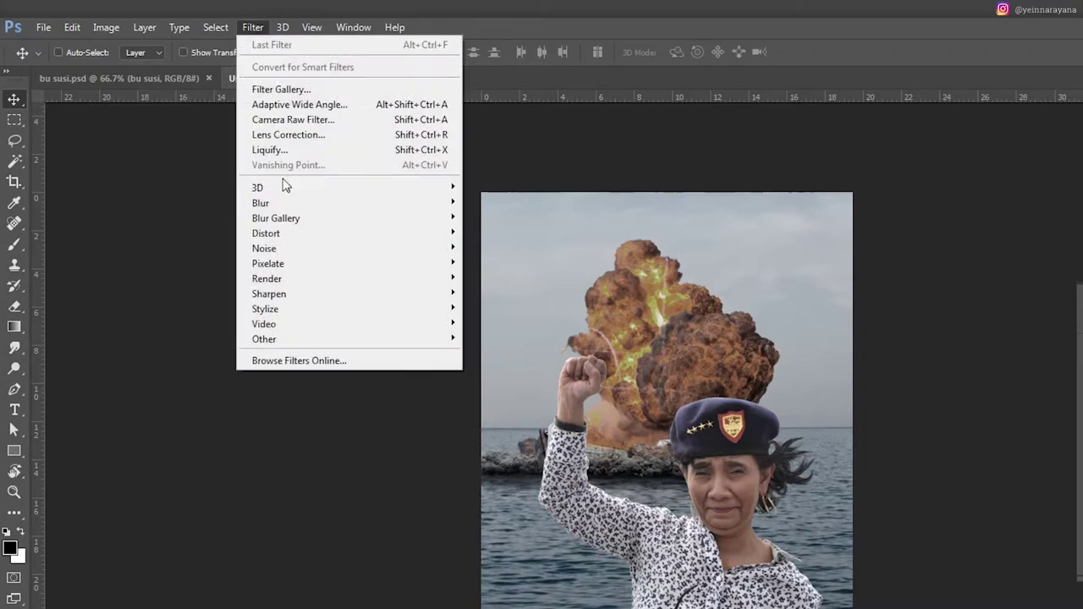
{"action": "left_click", "coordinate": [506, 236]}
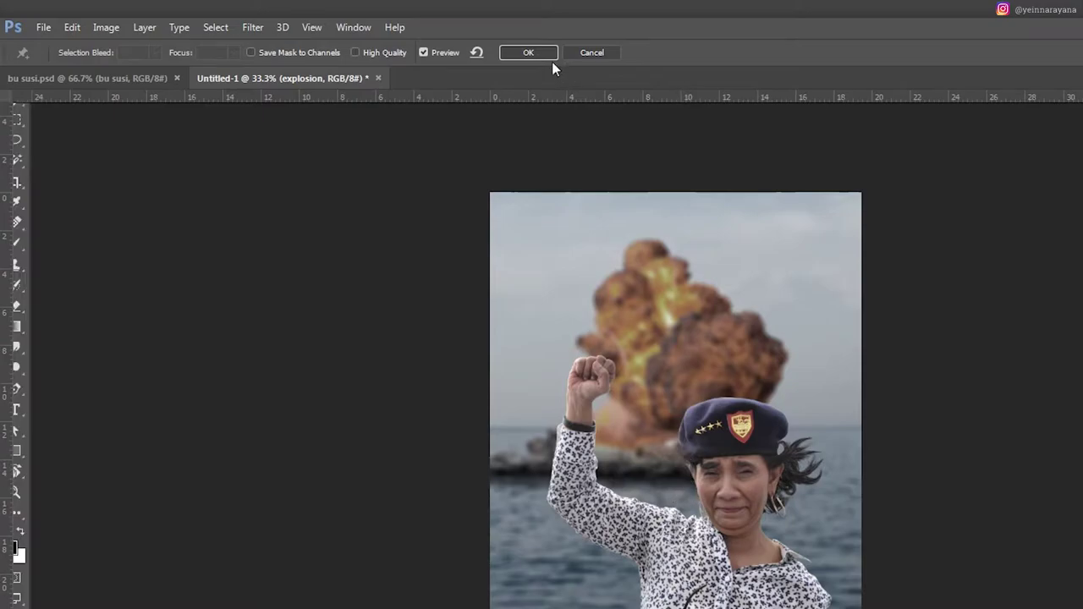
{"action": "left_click", "coordinate": [548, 55]}
Step: Add a Tilt-Shift blur without bokeh, positioning and narrowing the sharp focus band
{"action": "left_click", "coordinate": [252, 27]}
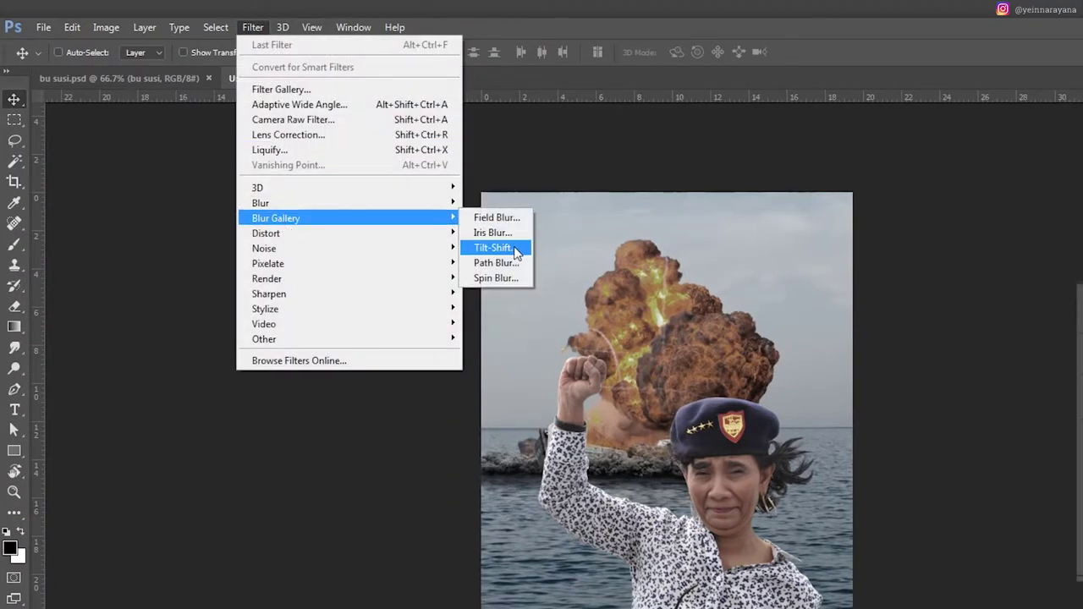
{"action": "left_click", "coordinate": [515, 251]}
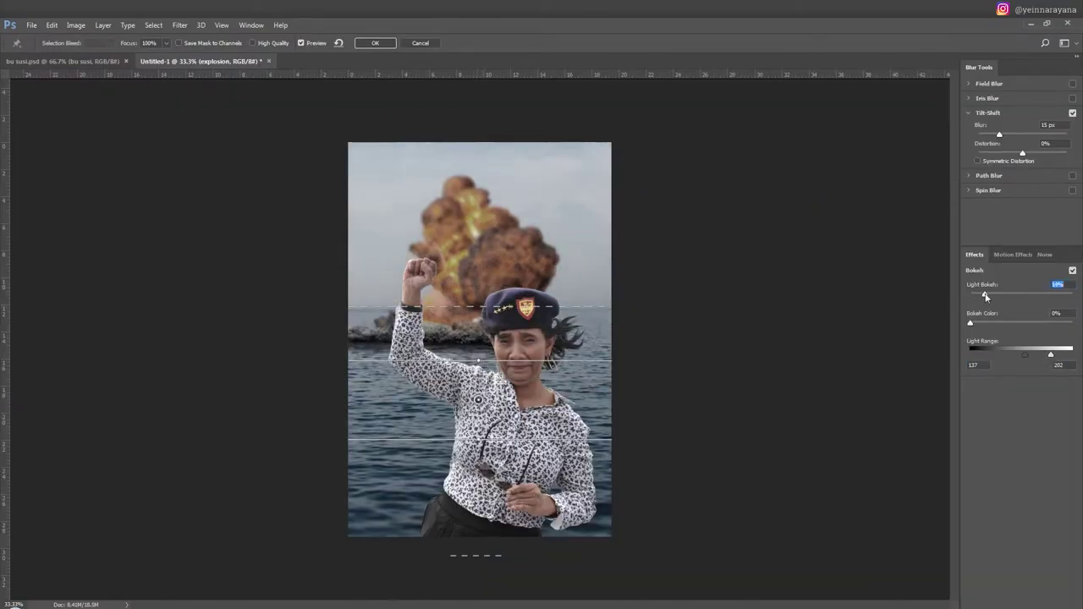
{"action": "left_click_drag", "start_coordinate": [985, 296], "coordinate": [973, 320]}
{"action": "left_click_drag", "start_coordinate": [477, 399], "coordinate": [491, 347]}
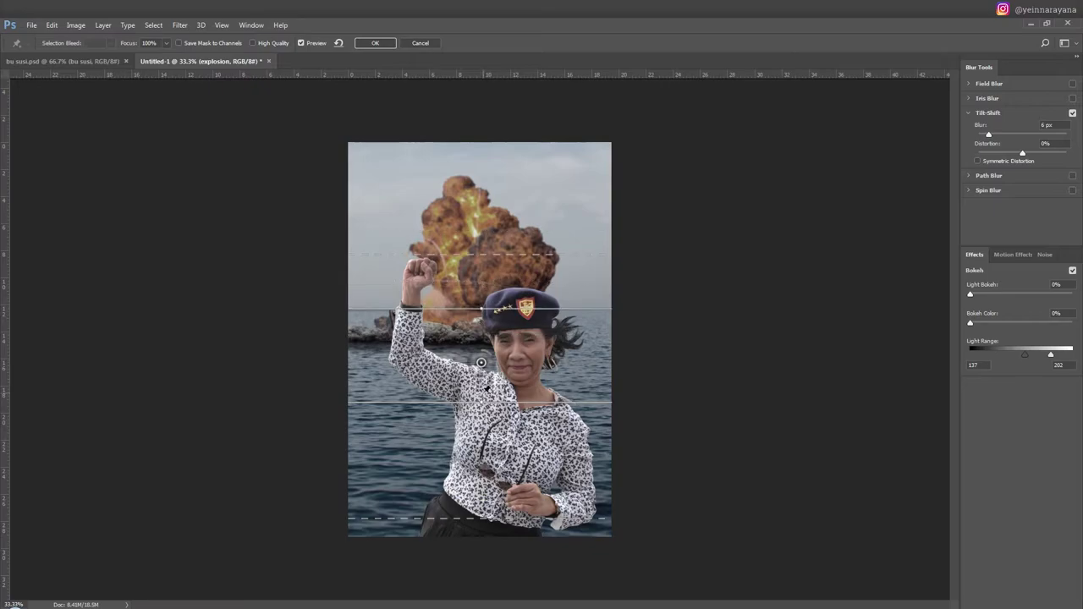
{"action": "left_click_drag", "start_coordinate": [483, 368], "coordinate": [485, 371]}
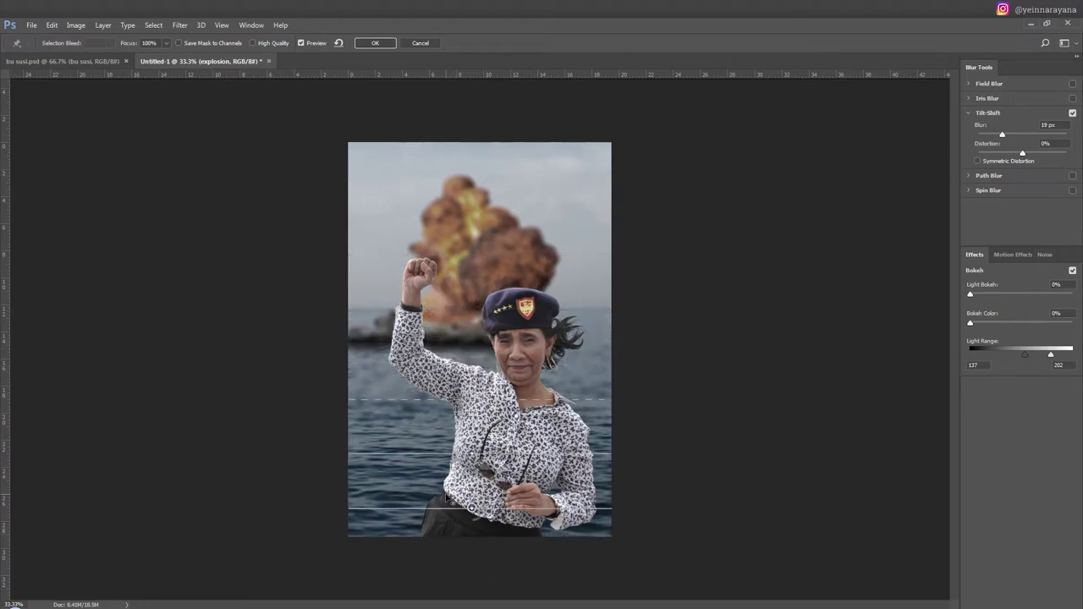
{"action": "mouse_move", "coordinate": [458, 370]}
{"action": "left_mouse_down"}
{"action": "mouse_move", "coordinate": [462, 328]}
{"action": "mouse_move", "coordinate": [463, 438]}
{"action": "left_mouse_up"}
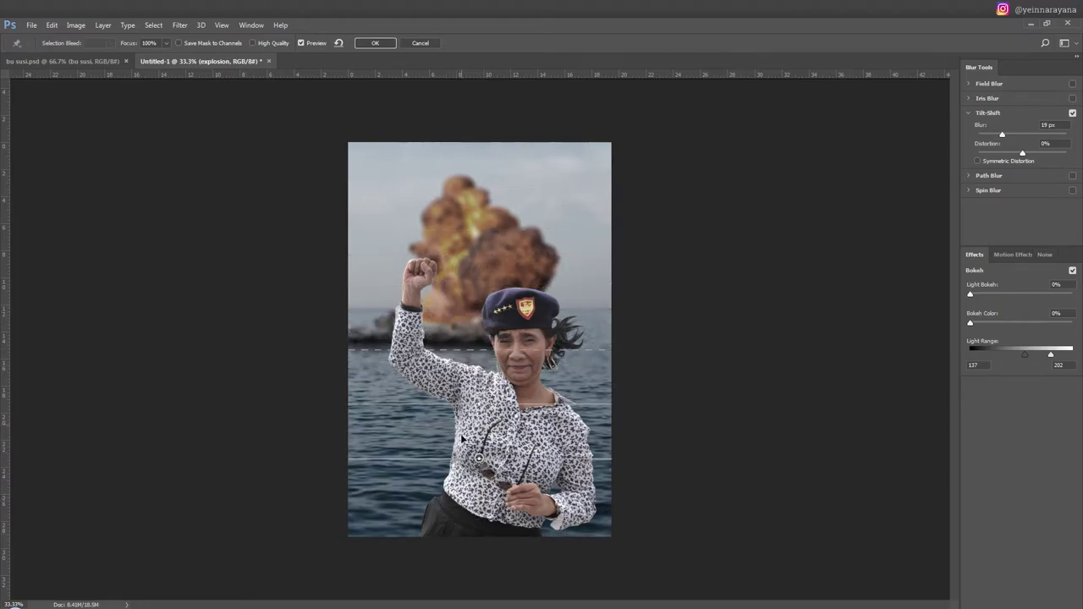
{"action": "left_click_drag", "start_coordinate": [478, 436], "coordinate": [457, 513]}
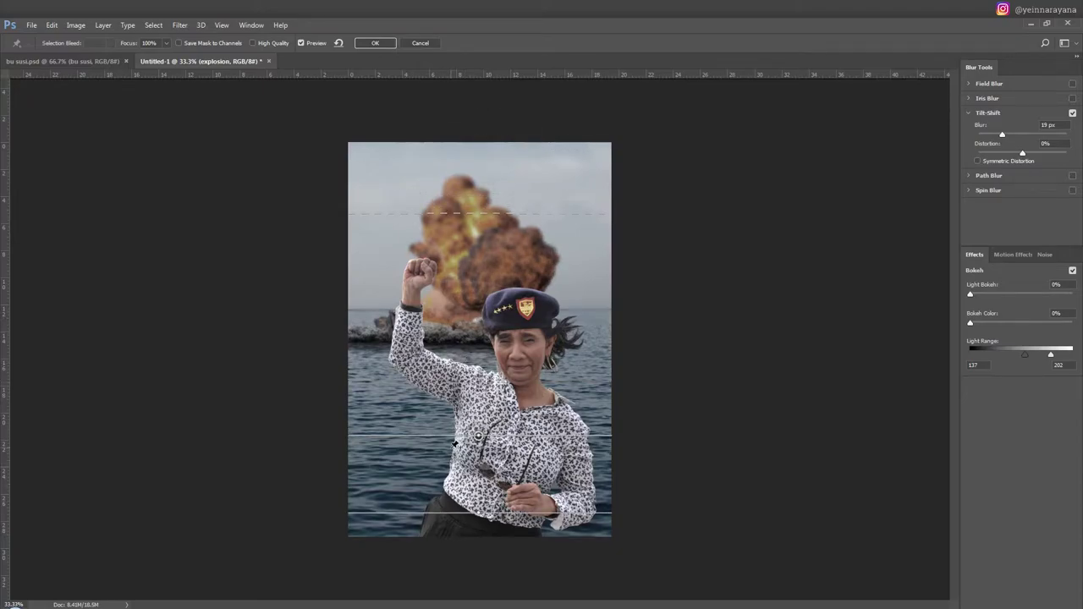
{"action": "left_click_drag", "start_coordinate": [457, 513], "coordinate": [457, 471]}
Step: Apply the tilt-shift blur, add a new top layer, and zoom in on the fist
{"action": "key", "text": "Return"}
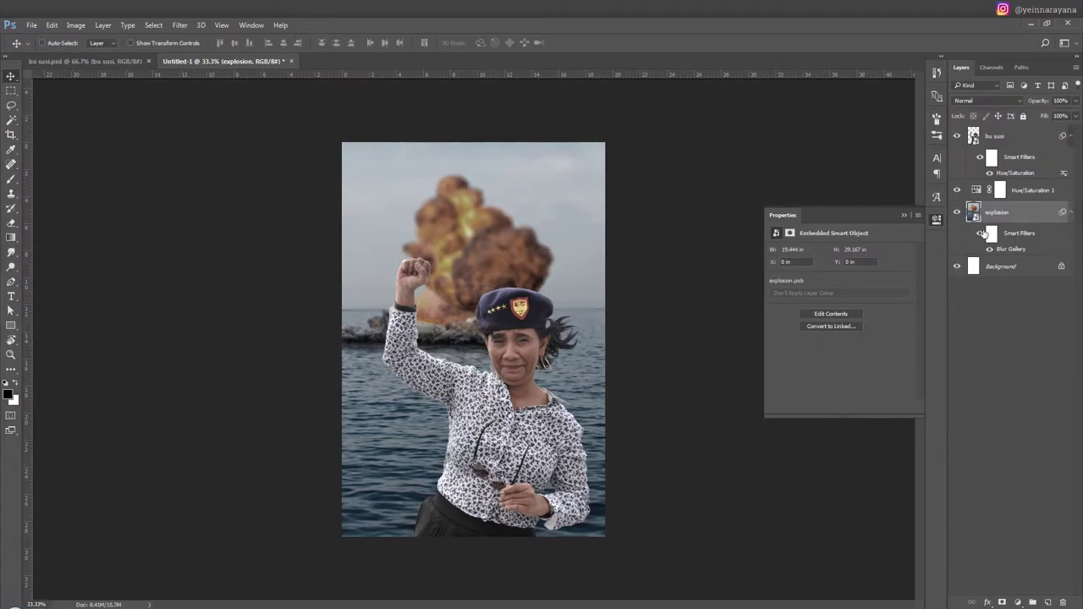
{"action": "left_click", "coordinate": [994, 136]}
{"action": "key", "text": "ctrl+shift+n"}
{"action": "key", "text": "Return"}
{"action": "scroll", "coordinate": [434, 261], "scroll_direction": "up", "scroll_amount": 3}
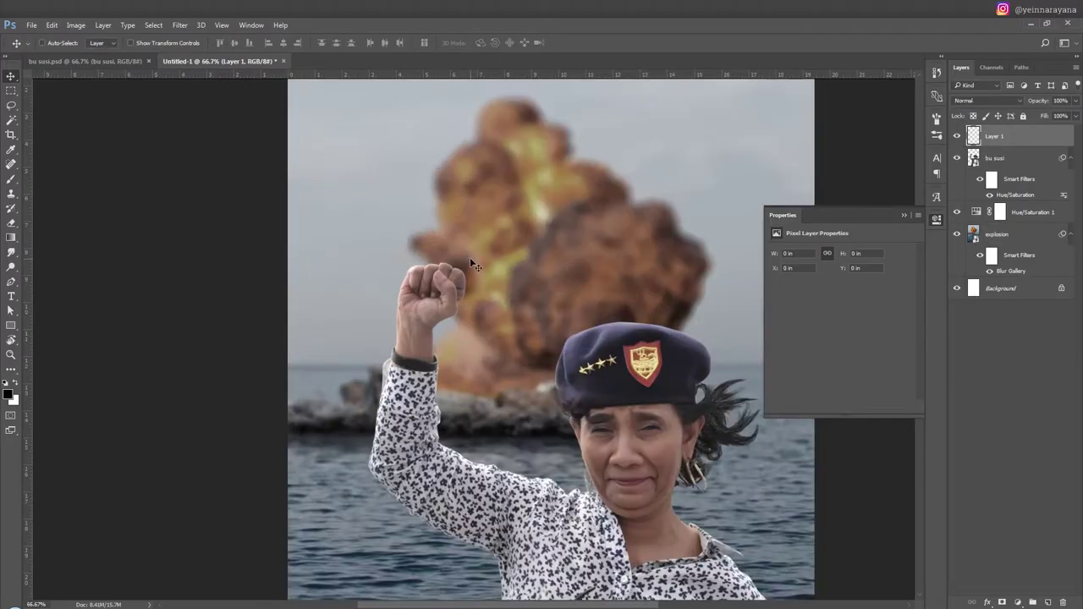
{"action": "scroll", "coordinate": [449, 248], "scroll_direction": "up", "scroll_amount": 2}
{"action": "key", "text": "b"}
{"action": "right_click", "coordinate": [448, 248]}
{"action": "key", "text": "F5"}
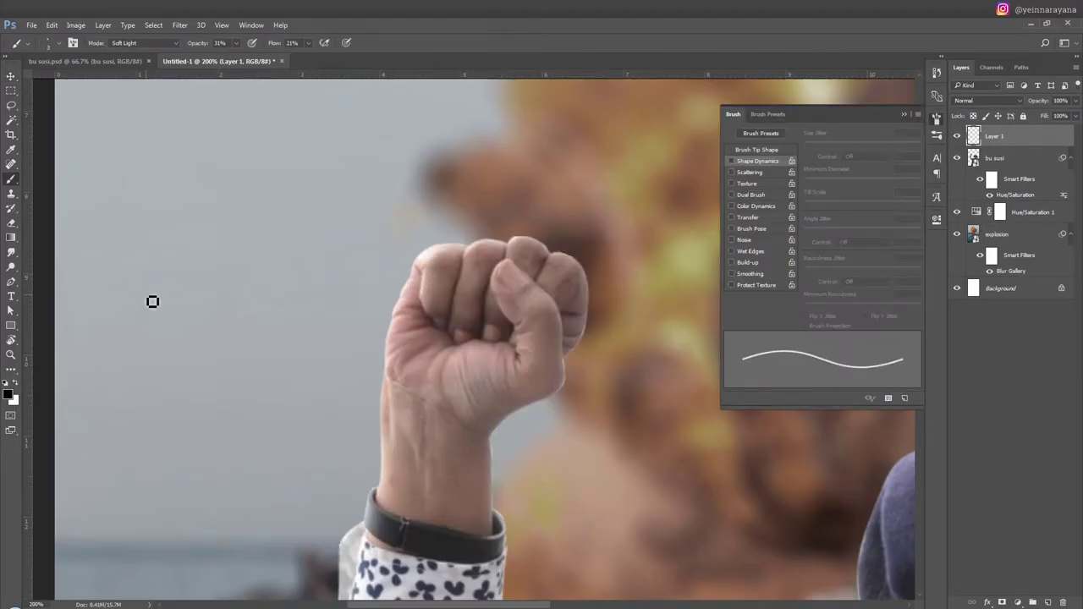
Step: Draw a small square in the sky left of the fist and fill it orange
{"action": "key", "text": "u"}
{"action": "left_click_drag", "start_coordinate": [121, 190], "coordinate": [187, 280]}
{"action": "double_click", "coordinate": [974, 136]}
{"action": "left_click", "coordinate": [672, 345]}
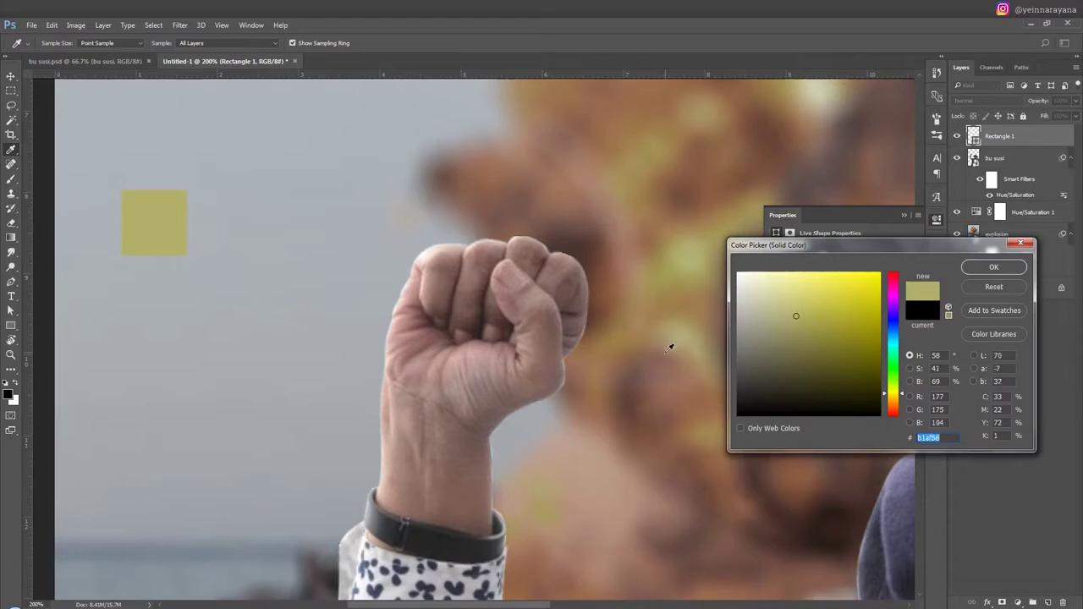
{"action": "left_click", "coordinate": [593, 372]}
{"action": "left_click", "coordinate": [858, 327]}
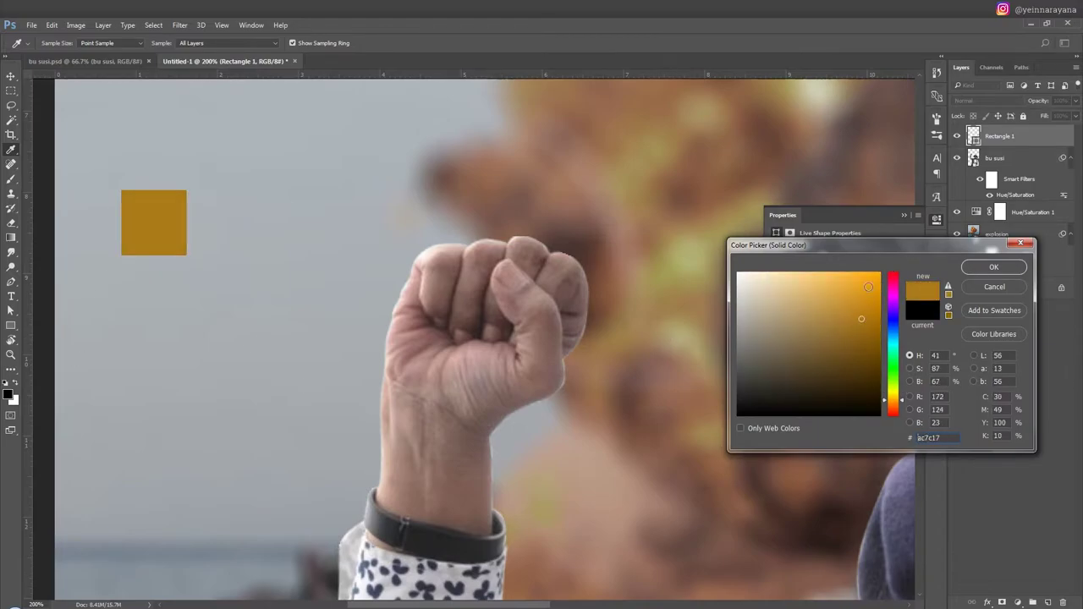
{"action": "left_click", "coordinate": [994, 267]}
Step: Duplicate the square, recolour the copy red-orange, and offset it up and right
{"action": "key", "text": "v"}
{"action": "key", "text": "ctrl+j"}
{"action": "double_click", "coordinate": [973, 135]}
{"action": "left_click", "coordinate": [890, 389]}
{"action": "left_click", "coordinate": [866, 310]}
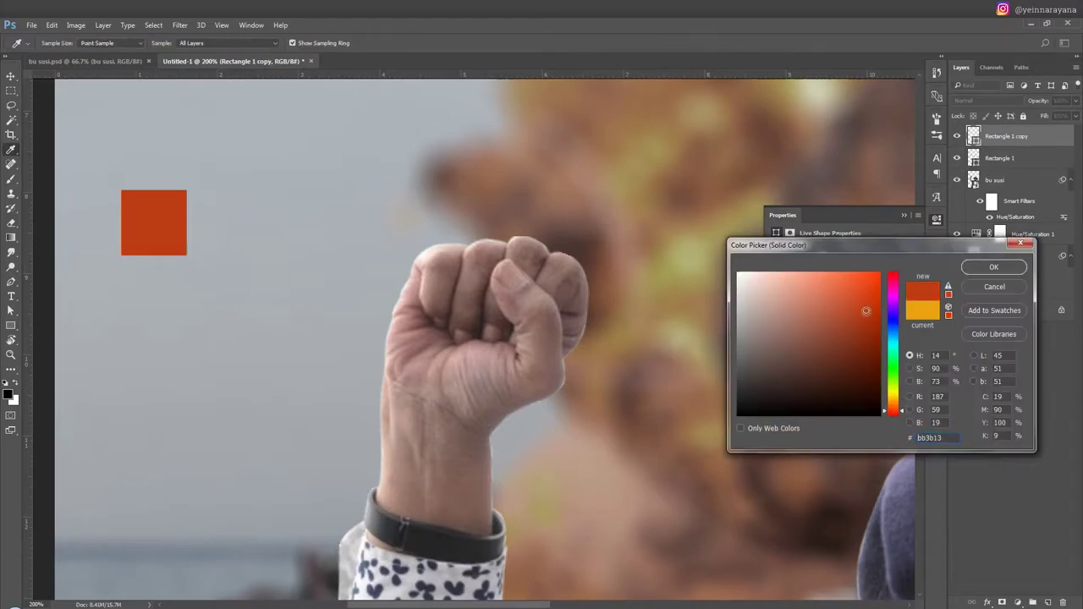
{"action": "left_click", "coordinate": [998, 285]}
{"action": "left_click_drag", "start_coordinate": [312, 216], "coordinate": [345, 184]}
Step: Add a new empty layer above the bu susi layer
{"action": "left_click", "coordinate": [994, 179]}
{"action": "key", "text": "ctrl+shift+n"}
{"action": "key", "text": "Return"}
{"action": "key", "text": "b"}
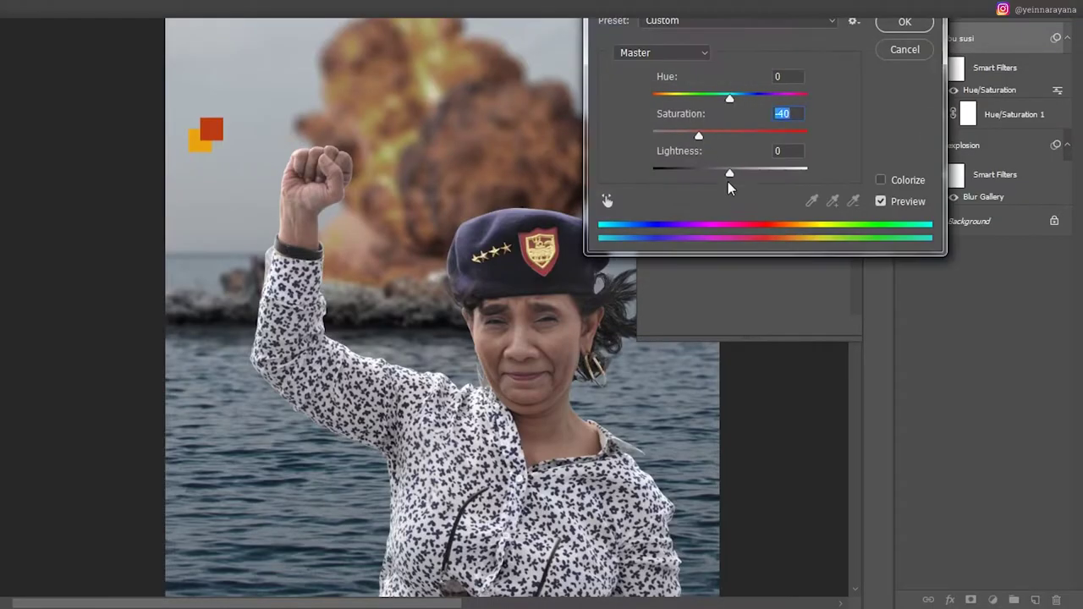
Step: Lower the Hue/Saturation lightness and saturation on bu susi
{"action": "left_click_drag", "start_coordinate": [729, 174], "coordinate": [715, 173]}
{"action": "mouse_move", "coordinate": [699, 135]}
{"action": "left_mouse_down"}
{"action": "mouse_move", "coordinate": [677, 138]}
{"action": "mouse_move", "coordinate": [694, 138]}
{"action": "left_mouse_up"}
{"action": "left_click", "coordinate": [905, 22]}
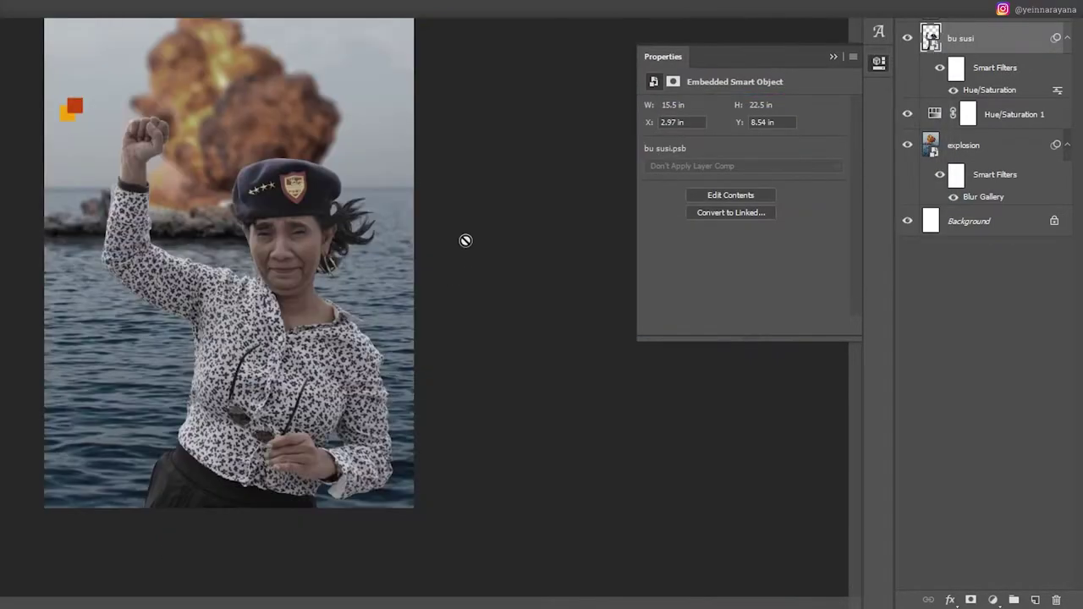
Step: Add a Curves adjustment above Hue/Saturation 1 with the shadows pulled down
{"action": "left_click", "coordinate": [958, 118]}
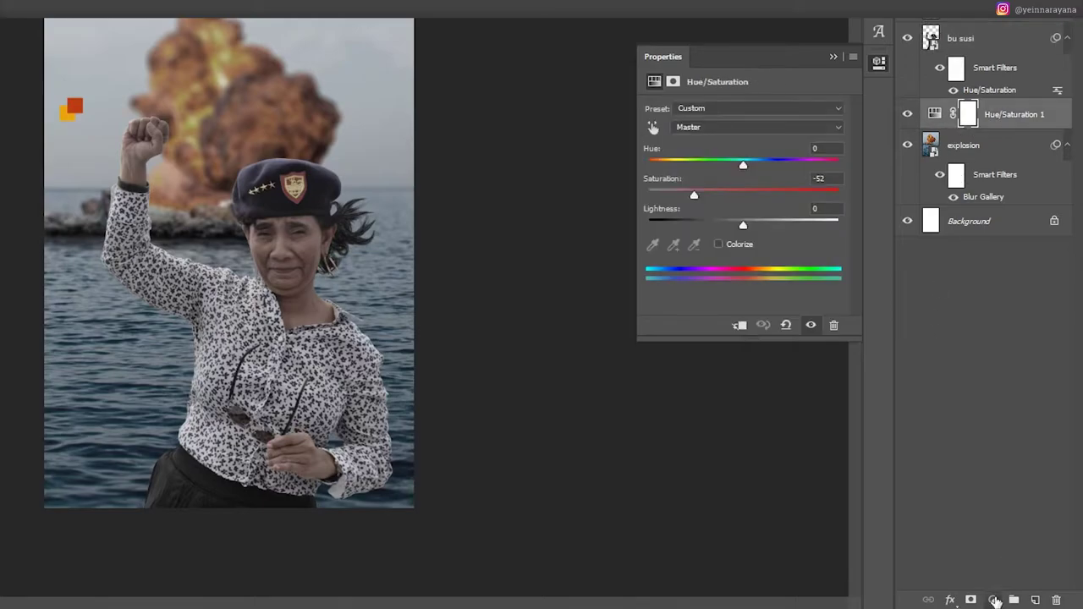
{"action": "left_click", "coordinate": [992, 600]}
{"action": "left_click", "coordinate": [897, 365]}
{"action": "key", "text": "ctrl+z"}
{"action": "left_click", "coordinate": [993, 600]}
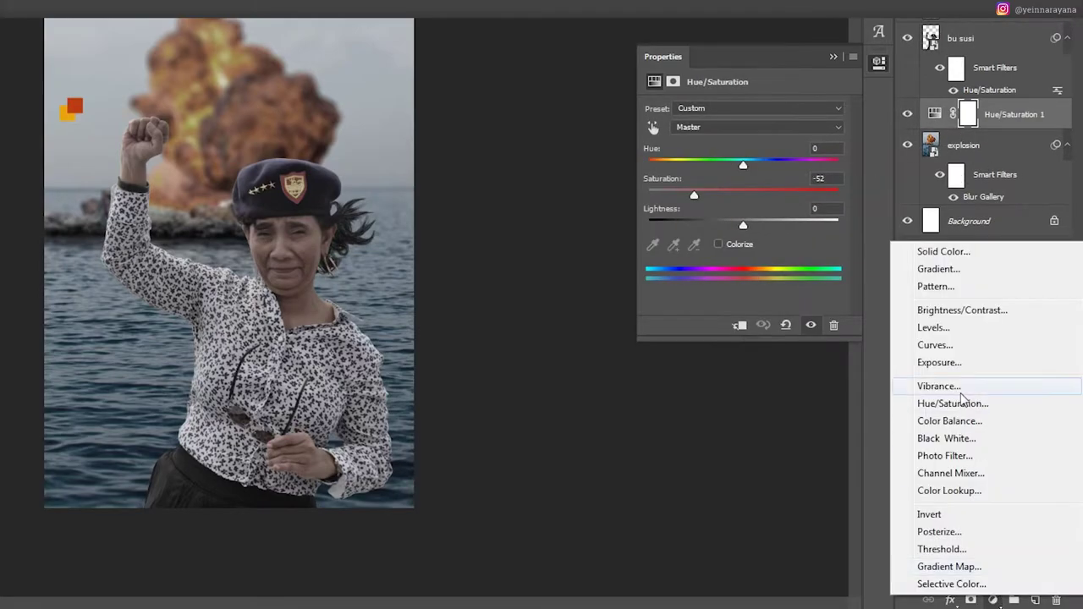
{"action": "left_click", "coordinate": [935, 343]}
{"action": "left_click_drag", "start_coordinate": [761, 219], "coordinate": [761, 230]}
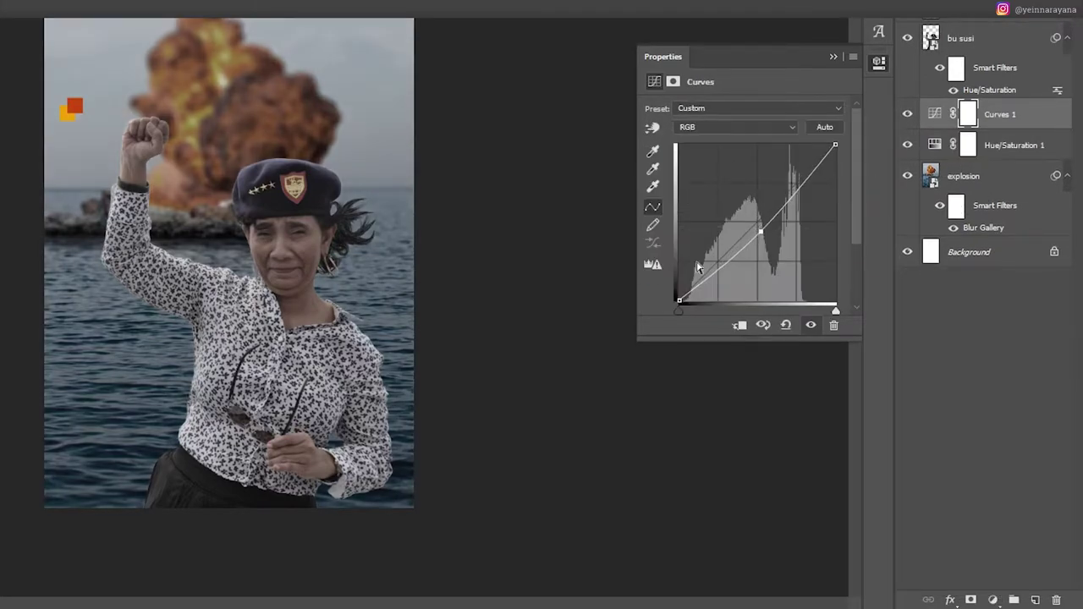
{"action": "left_click_drag", "start_coordinate": [705, 274], "coordinate": [701, 283]}
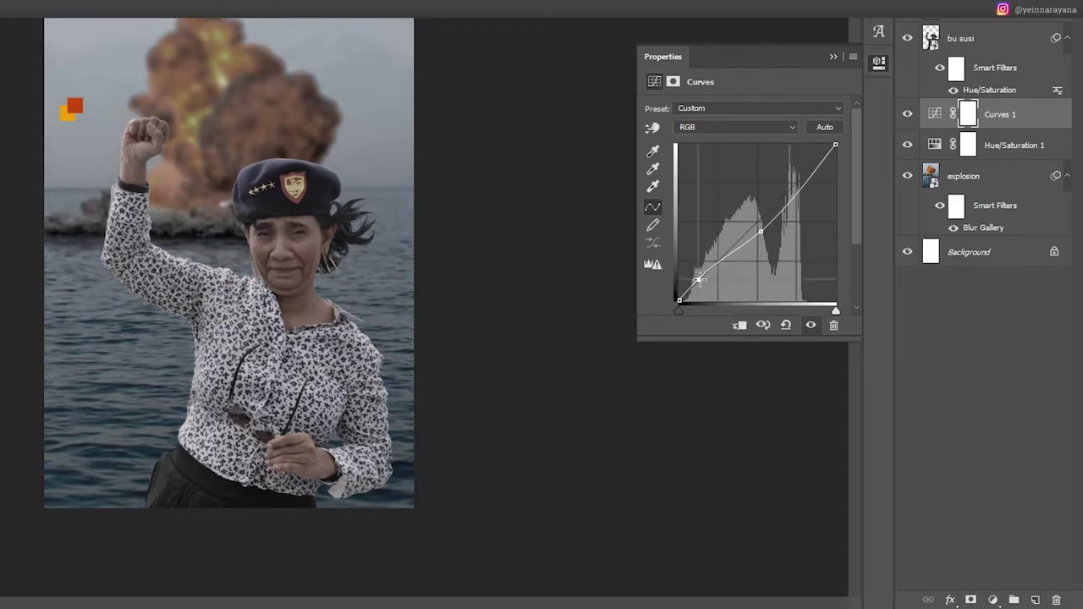
{"action": "left_click_drag", "start_coordinate": [761, 230], "coordinate": [768, 231]}
{"action": "left_click", "coordinate": [879, 62]}
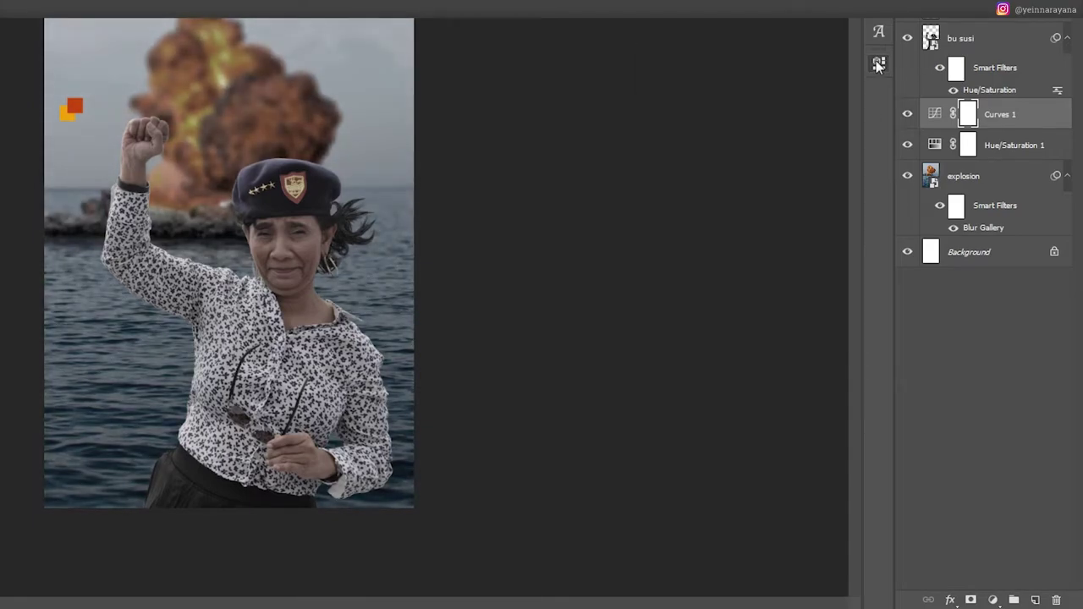
Step: Paint orange glow along the fist's left edge on the amber 1 layer
{"action": "scroll", "coordinate": [521, 329], "scroll_direction": "up", "scroll_amount": 1}
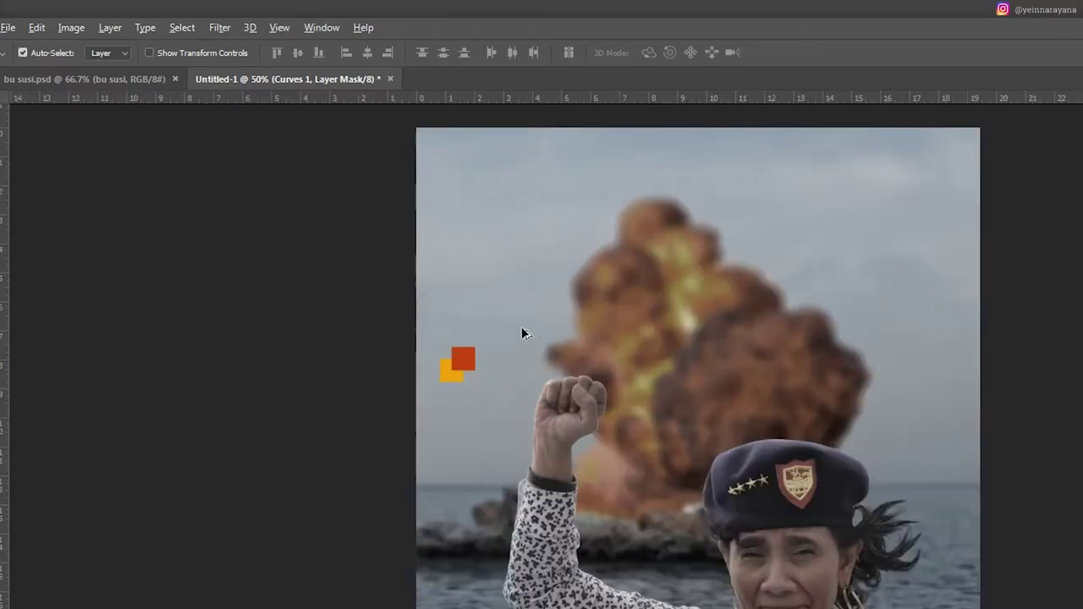
{"action": "scroll", "coordinate": [521, 329], "scroll_direction": "up", "scroll_amount": 2}
{"action": "scroll", "coordinate": [521, 329], "scroll_direction": "up", "scroll_amount": 2}
{"action": "key", "text": "b"}
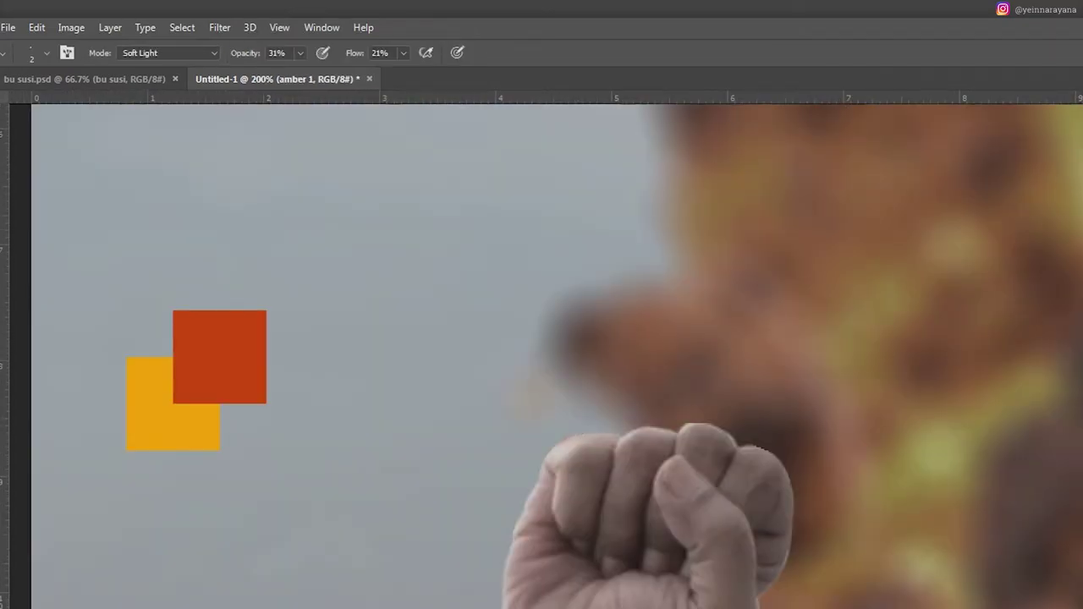
{"action": "scroll", "coordinate": [543, 440], "scroll_direction": "up", "scroll_amount": 2}
{"action": "key", "text": "bracketright"}
{"action": "key", "text": "bracketright"}
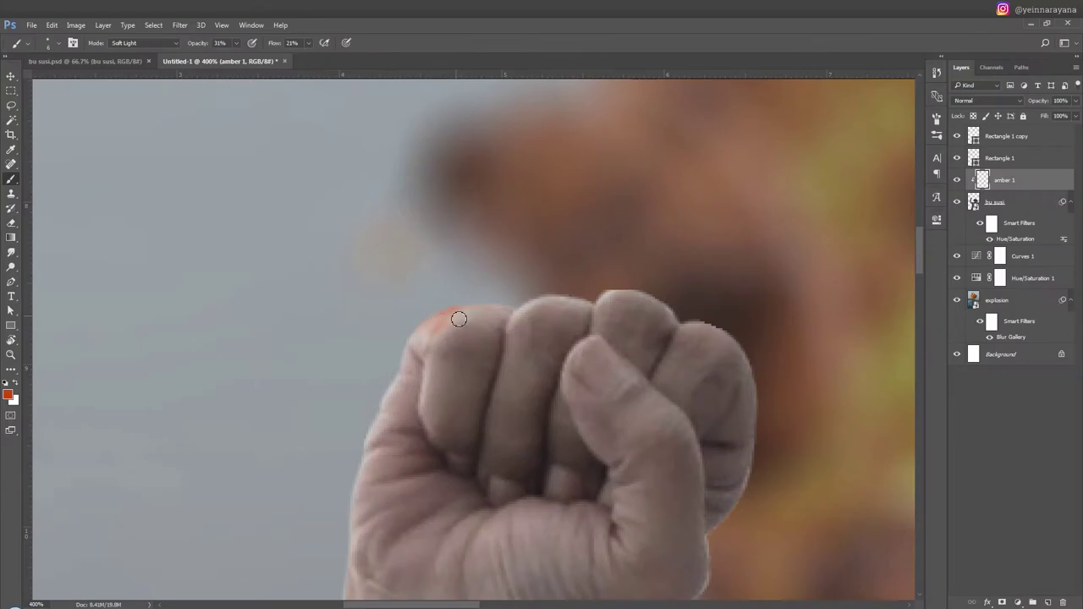
{"action": "left_click_drag", "start_coordinate": [458, 318], "coordinate": [418, 338]}
{"action": "scroll", "coordinate": [411, 424], "scroll_direction": "down", "scroll_amount": 2}
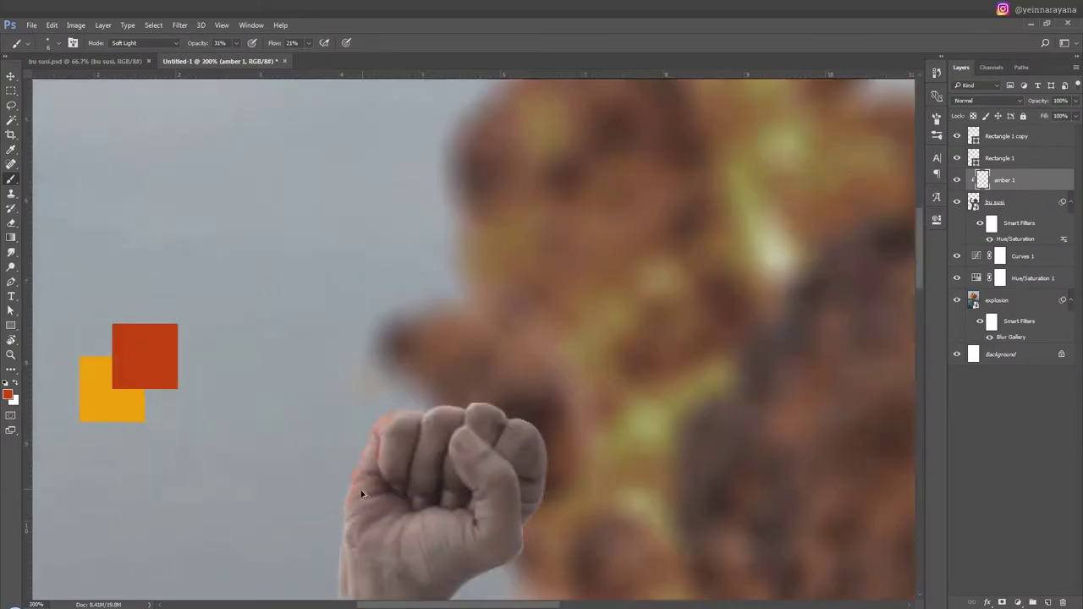
{"action": "scroll", "coordinate": [406, 468], "scroll_direction": "up", "scroll_amount": 1}
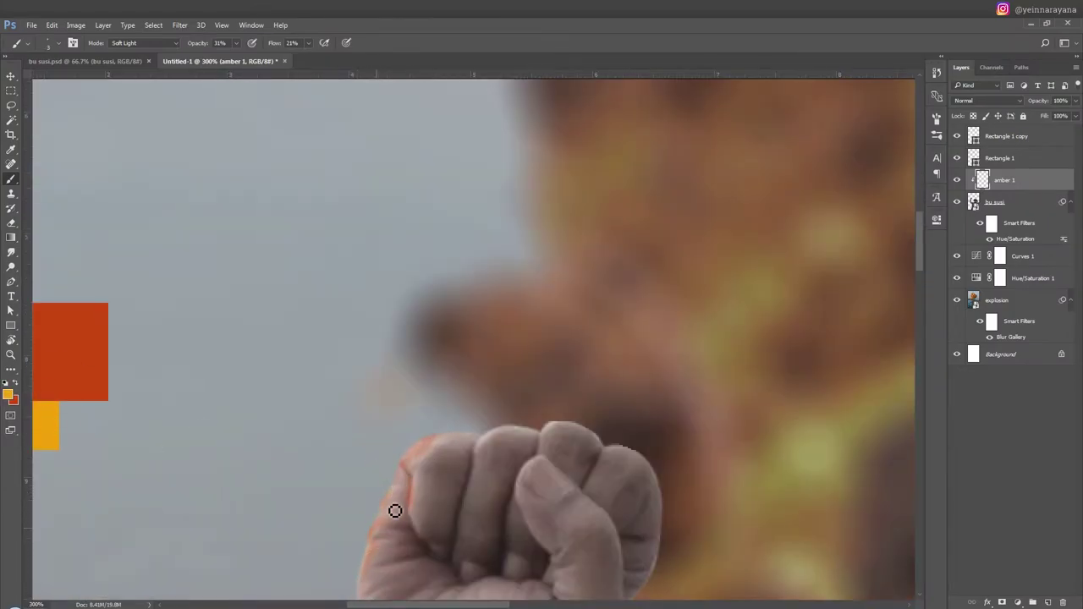
Step: Erase excess glow, then paint warm orange light across the knuckle tops
{"action": "key", "text": "e"}
{"action": "right_click", "coordinate": [415, 486]}
{"action": "key", "text": "Escape"}
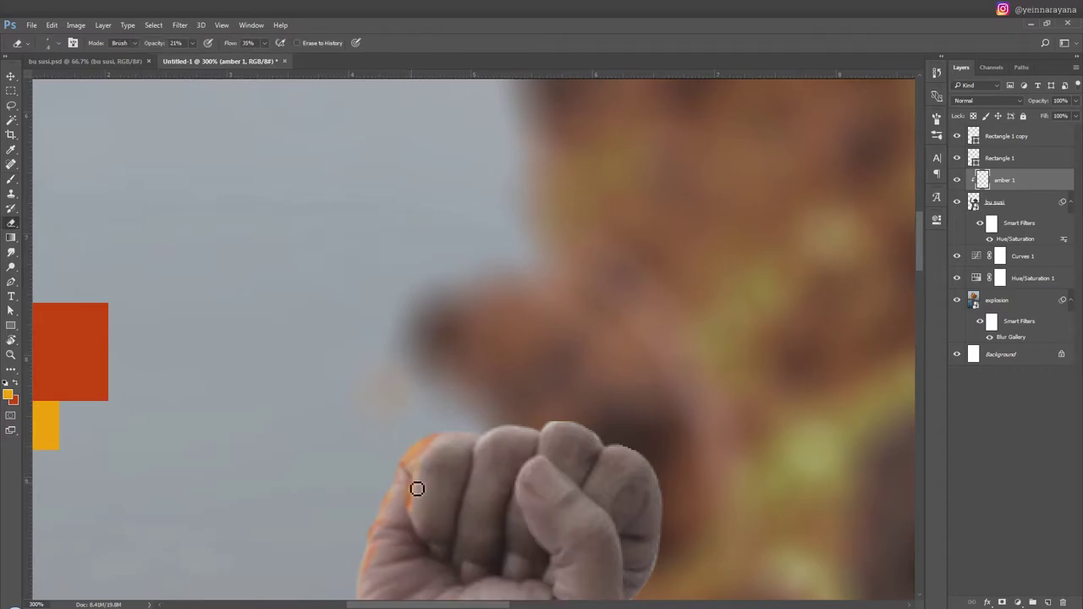
{"action": "key", "text": "b"}
{"action": "scroll", "coordinate": [377, 529], "scroll_direction": "down", "scroll_amount": 2}
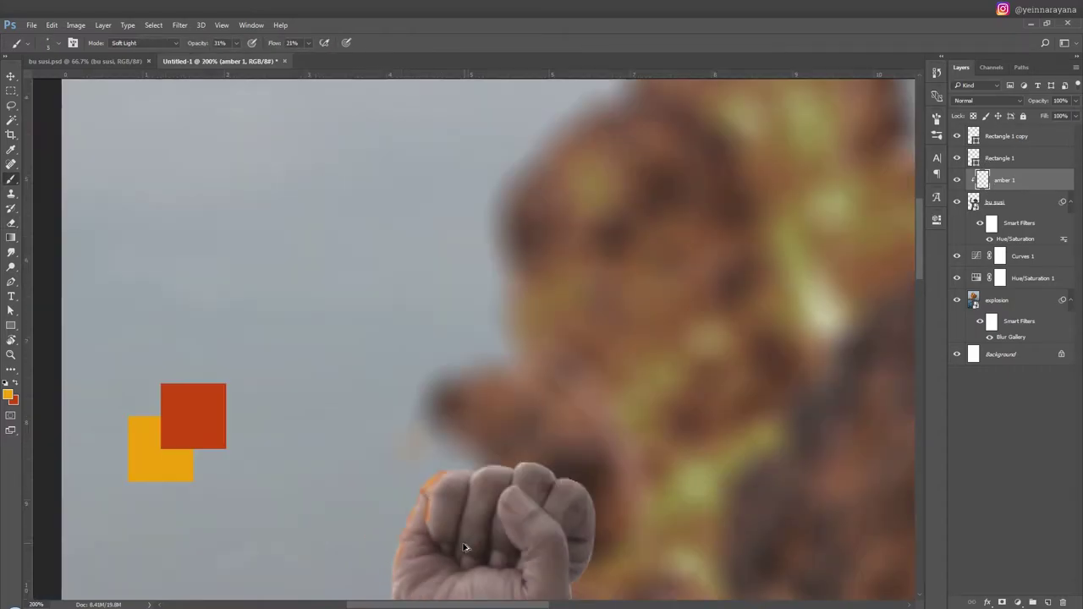
{"action": "scroll", "coordinate": [452, 411], "scroll_direction": "up", "scroll_amount": 1}
{"action": "mouse_move", "coordinate": [487, 400]}
{"action": "left_mouse_down"}
{"action": "mouse_move", "coordinate": [553, 412]}
{"action": "mouse_move", "coordinate": [580, 496]}
{"action": "left_mouse_up"}
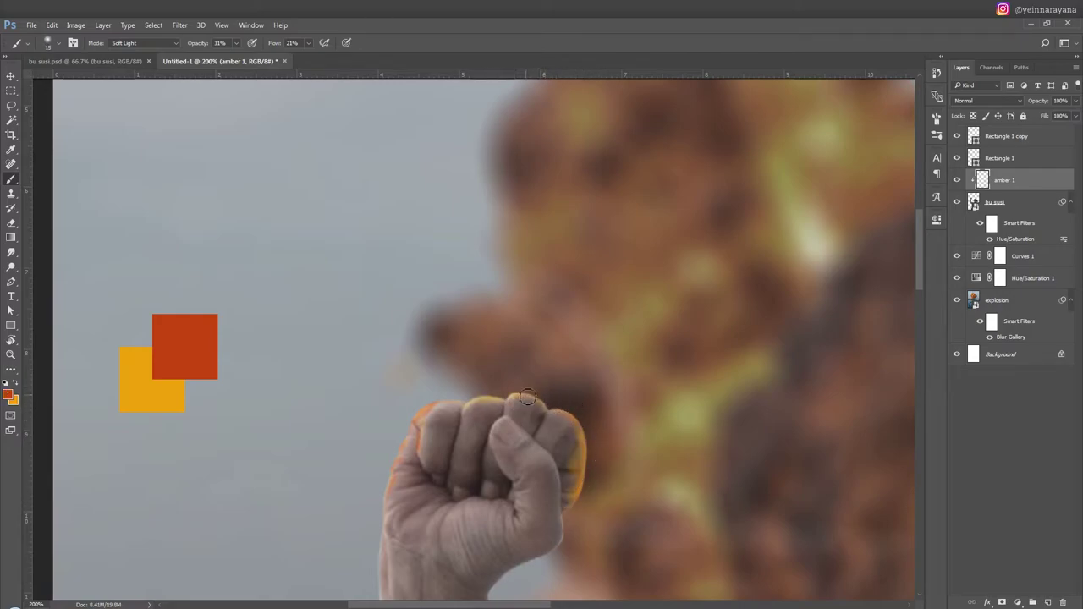
{"action": "key", "text": "x"}
{"action": "left_click_drag", "start_coordinate": [457, 400], "coordinate": [487, 397]}
Step: Paint warm amber highlights along the beret's left edge, top and top-right edge on amber 1
{"action": "key", "text": "e"}
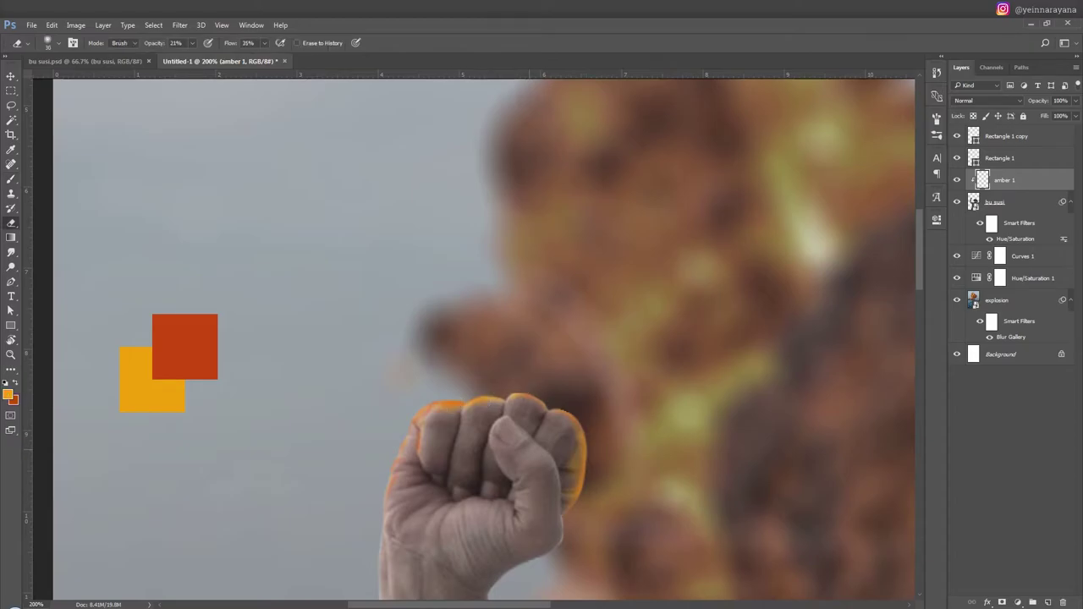
{"action": "key", "text": "b"}
{"action": "scroll", "coordinate": [553, 530], "scroll_direction": "down", "scroll_amount": 5}
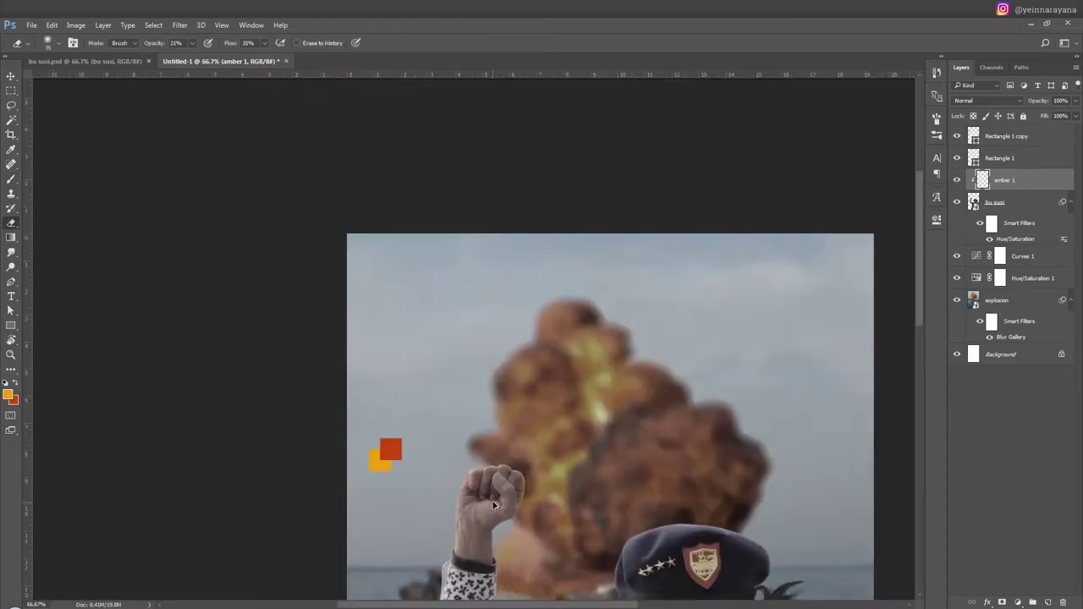
{"action": "scroll", "coordinate": [553, 388], "scroll_direction": "up", "scroll_amount": 6}
{"action": "scroll", "coordinate": [440, 448], "scroll_direction": "down", "scroll_amount": 2}
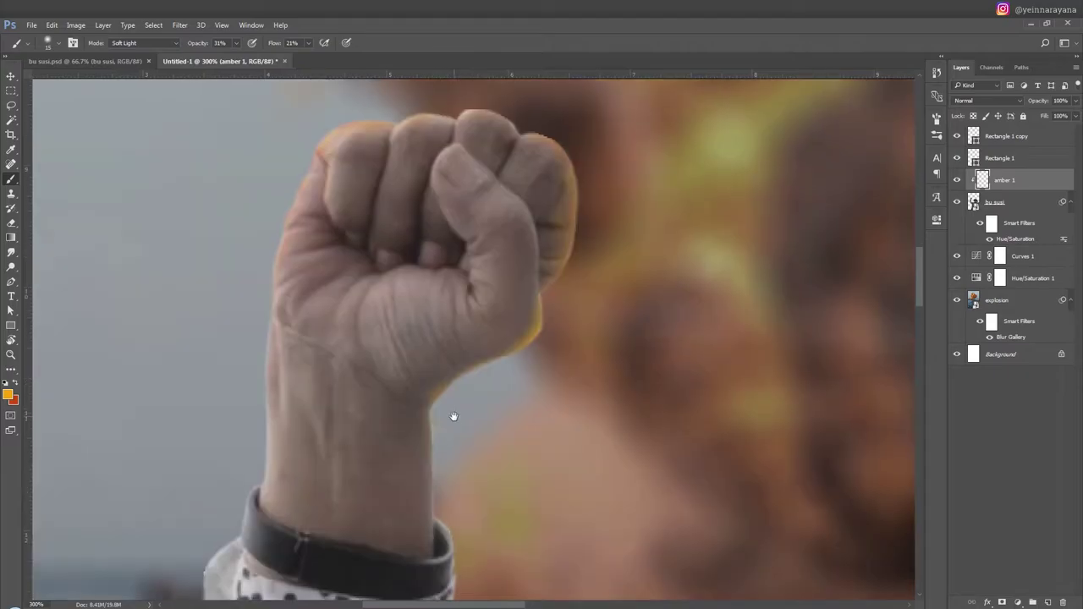
{"action": "scroll", "coordinate": [503, 416], "scroll_direction": "down", "scroll_amount": 1}
{"action": "scroll", "coordinate": [502, 415], "scroll_direction": "down", "scroll_amount": 2}
{"action": "scroll", "coordinate": [501, 537], "scroll_direction": "down", "scroll_amount": 2}
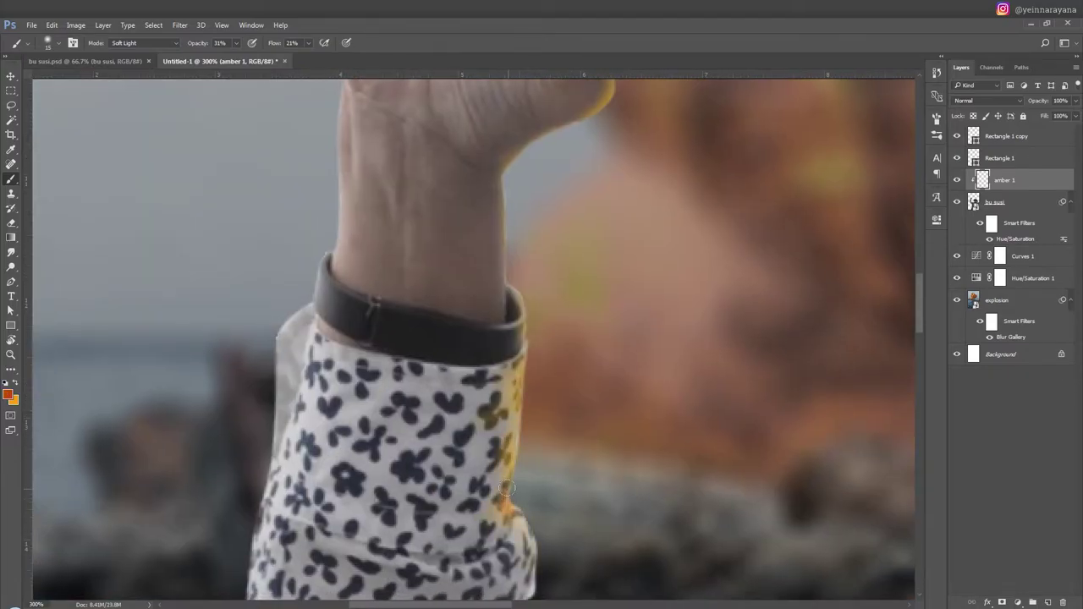
{"action": "scroll", "coordinate": [550, 437], "scroll_direction": "down", "scroll_amount": 2}
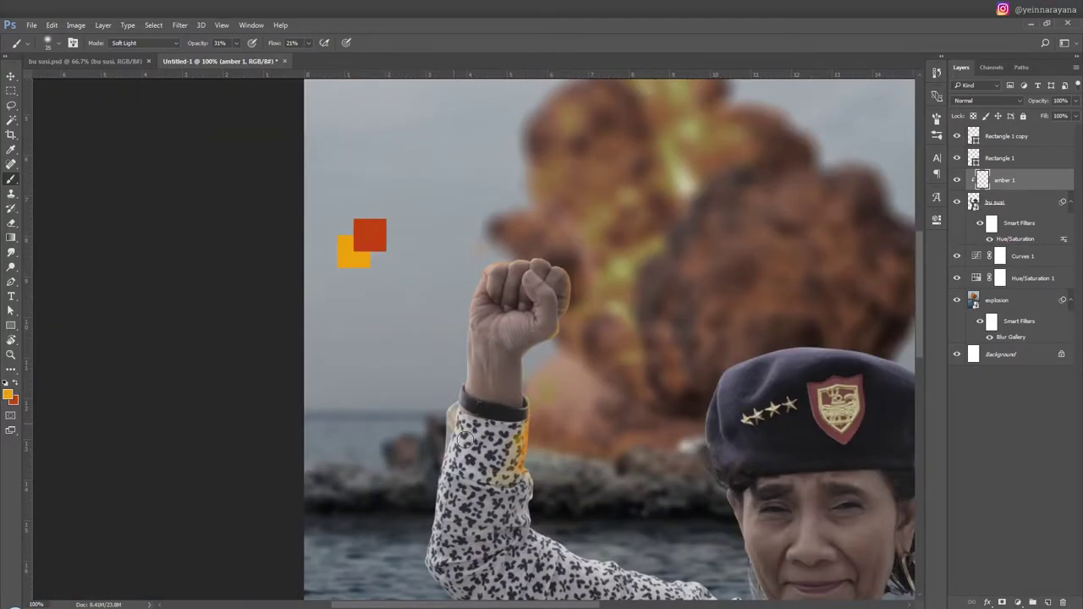
{"action": "scroll", "coordinate": [464, 440], "scroll_direction": "up", "scroll_amount": 2}
{"action": "scroll", "coordinate": [464, 440], "scroll_direction": "down", "scroll_amount": 3}
{"action": "scroll", "coordinate": [464, 440], "scroll_direction": "down", "scroll_amount": 1}
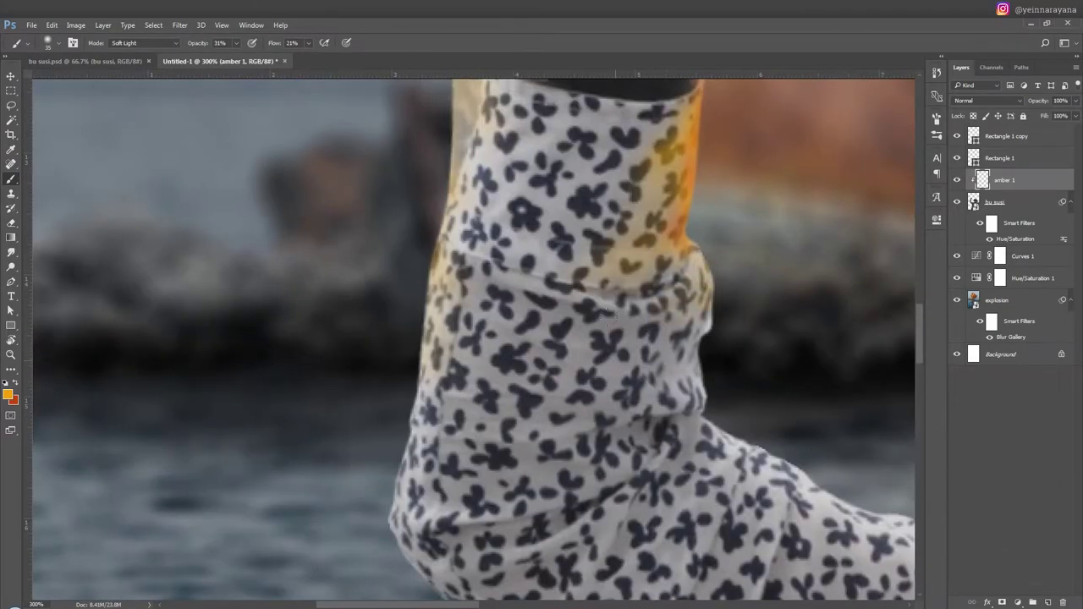
{"action": "scroll", "coordinate": [430, 359], "scroll_direction": "down", "scroll_amount": 3}
{"action": "scroll", "coordinate": [435, 419], "scroll_direction": "down", "scroll_amount": 3}
{"action": "scroll", "coordinate": [435, 419], "scroll_direction": "right", "scroll_amount": 3}
{"action": "scroll", "coordinate": [457, 398], "scroll_direction": "down", "scroll_amount": 2}
{"action": "scroll", "coordinate": [457, 398], "scroll_direction": "right", "scroll_amount": 2}
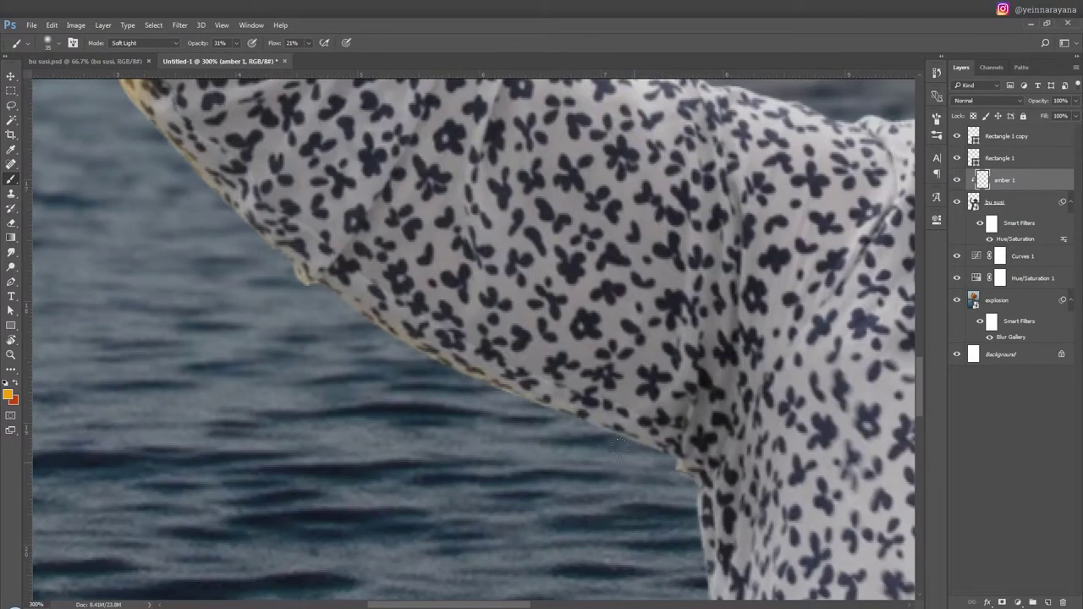
{"action": "scroll", "coordinate": [491, 372], "scroll_direction": "up", "scroll_amount": 1}
{"action": "scroll", "coordinate": [491, 372], "scroll_direction": "right", "scroll_amount": 1}
{"action": "scroll", "coordinate": [609, 355], "scroll_direction": "up", "scroll_amount": 2}
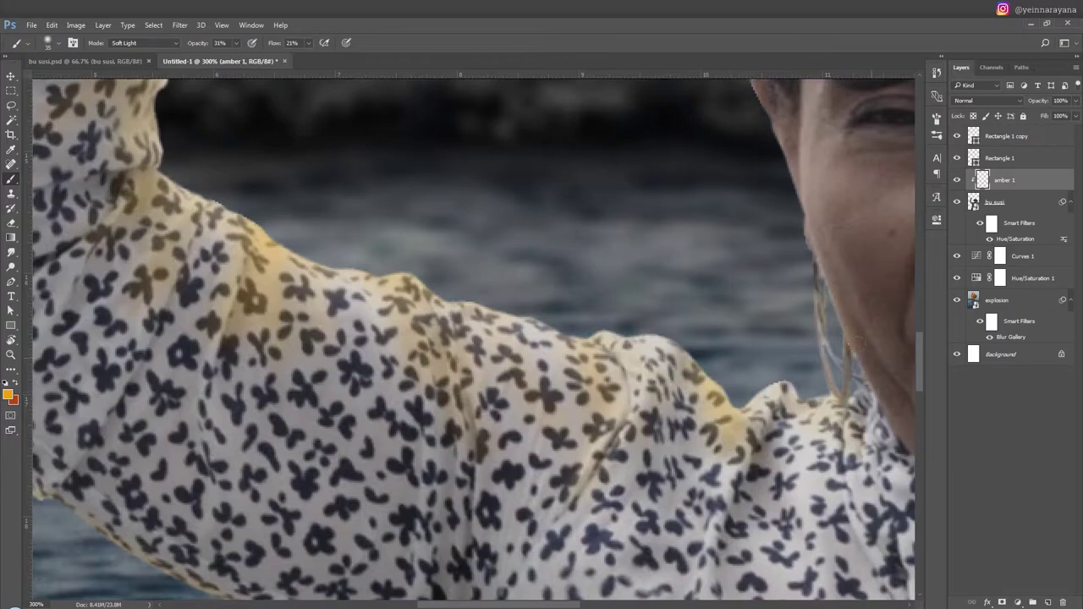
{"action": "scroll", "coordinate": [720, 359], "scroll_direction": "up", "scroll_amount": 1}
{"action": "key", "text": "ctrl+minus"}
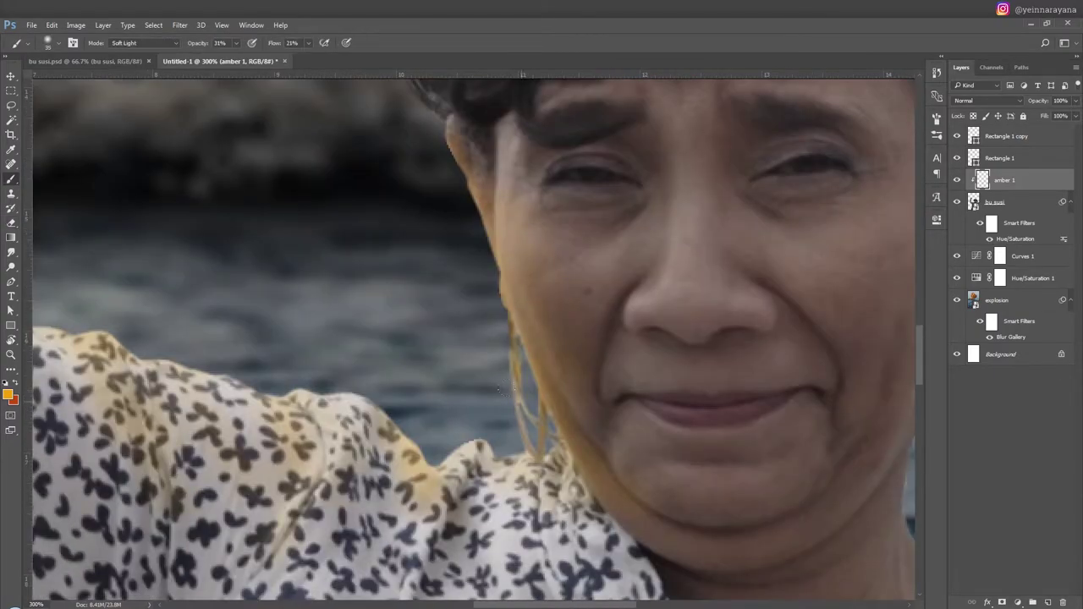
{"action": "scroll", "coordinate": [351, 355], "scroll_direction": "up", "scroll_amount": 3}
{"action": "scroll", "coordinate": [352, 354], "scroll_direction": "up", "scroll_amount": 2}
{"action": "left_click_drag", "start_coordinate": [403, 343], "coordinate": [394, 444]}
{"action": "key", "text": "e"}
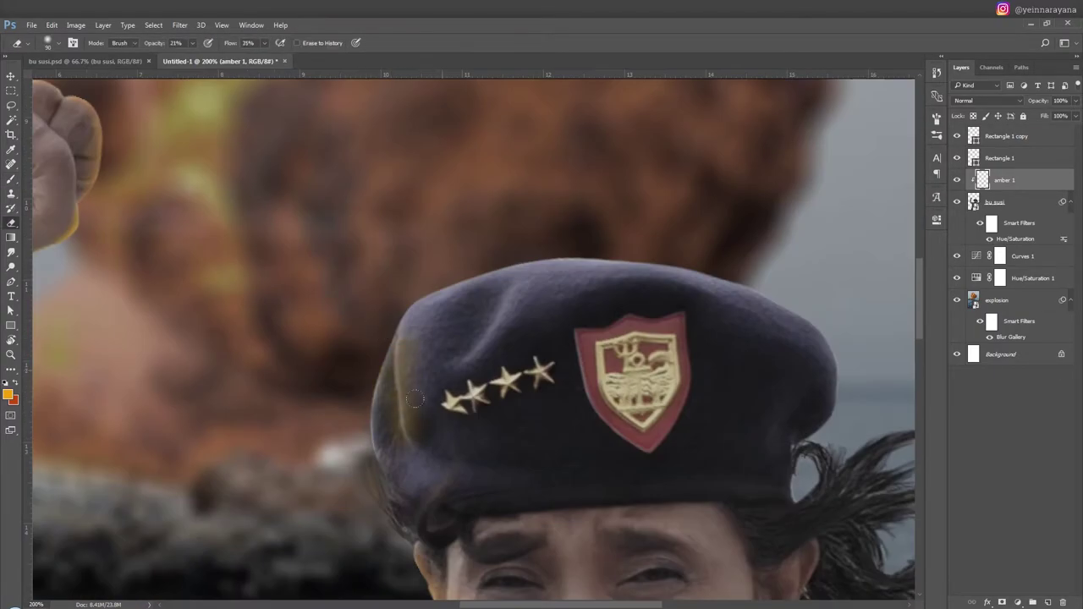
{"action": "key", "text": "b"}
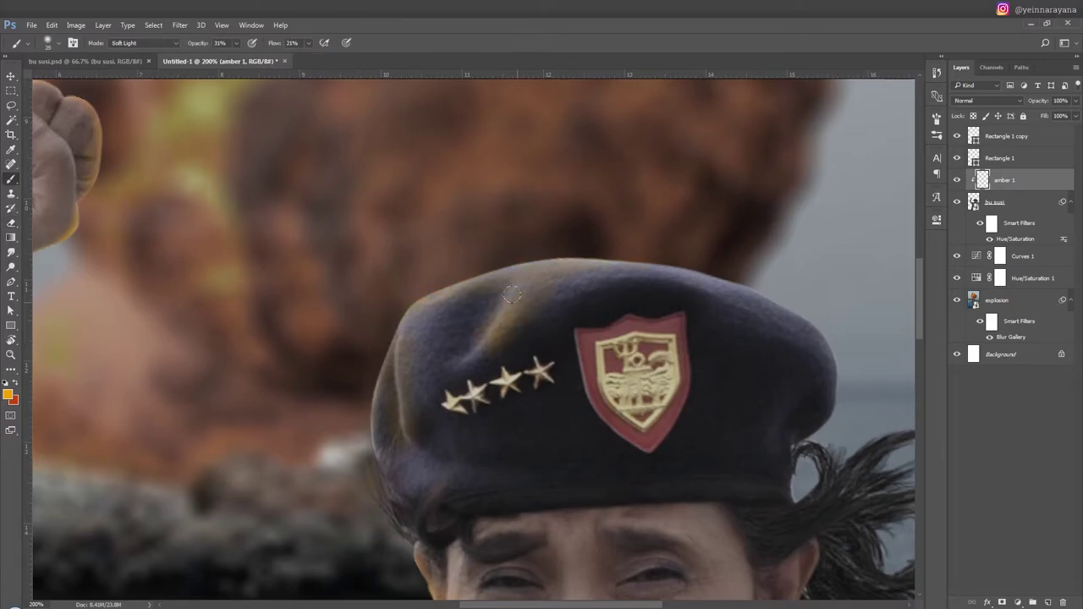
{"action": "left_click_drag", "start_coordinate": [555, 270], "coordinate": [461, 365]}
{"action": "key", "text": "e"}
{"action": "key", "text": "b"}
{"action": "left_click_drag", "start_coordinate": [618, 271], "coordinate": [804, 457]}
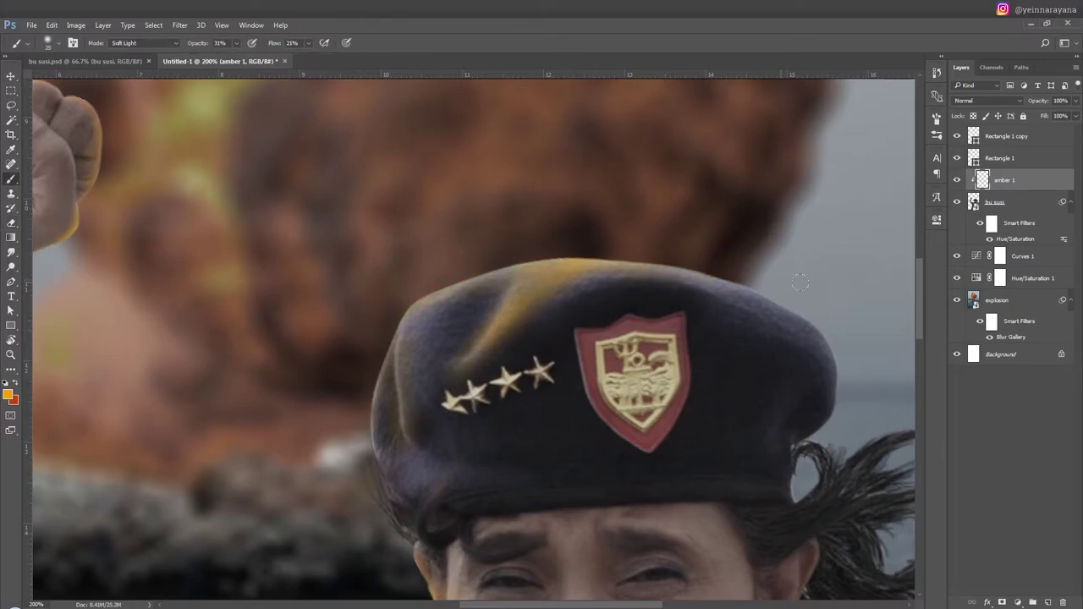
Step: Tone down the gold on the right hair strands and near the earring, then add amber light on the neck and collar
{"action": "key", "text": "e"}
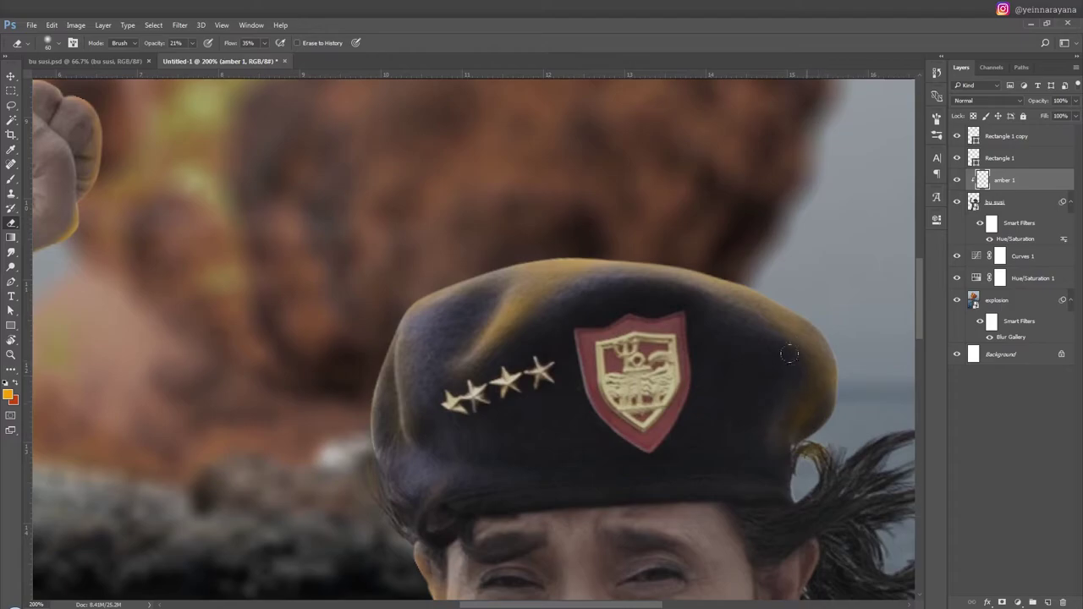
{"action": "scroll", "coordinate": [720, 389], "scroll_direction": "right", "scroll_amount": 3}
{"action": "scroll", "coordinate": [639, 431], "scroll_direction": "down", "scroll_amount": 3}
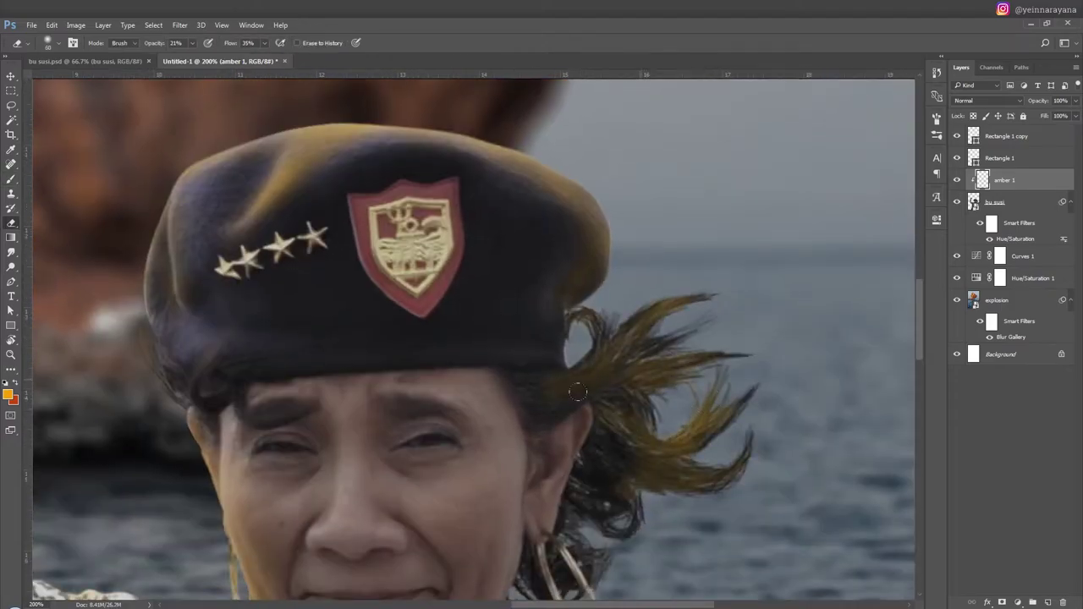
{"action": "left_click_drag", "start_coordinate": [578, 391], "coordinate": [767, 460]}
{"action": "scroll", "coordinate": [674, 436], "scroll_direction": "down", "scroll_amount": 3}
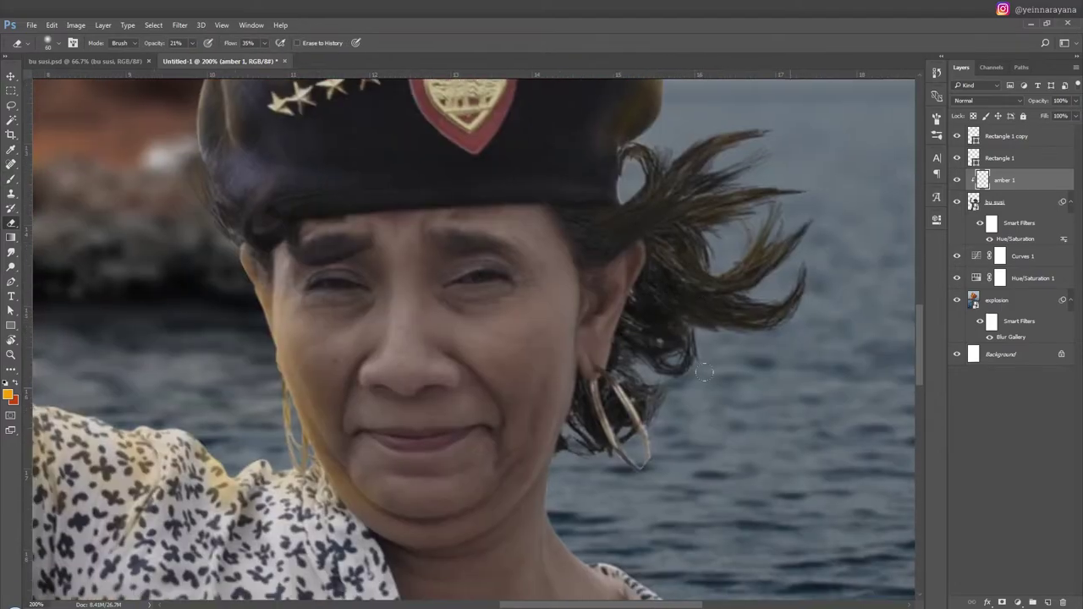
{"action": "left_click_drag", "start_coordinate": [651, 390], "coordinate": [611, 342]}
{"action": "scroll", "coordinate": [615, 432], "scroll_direction": "down", "scroll_amount": 3}
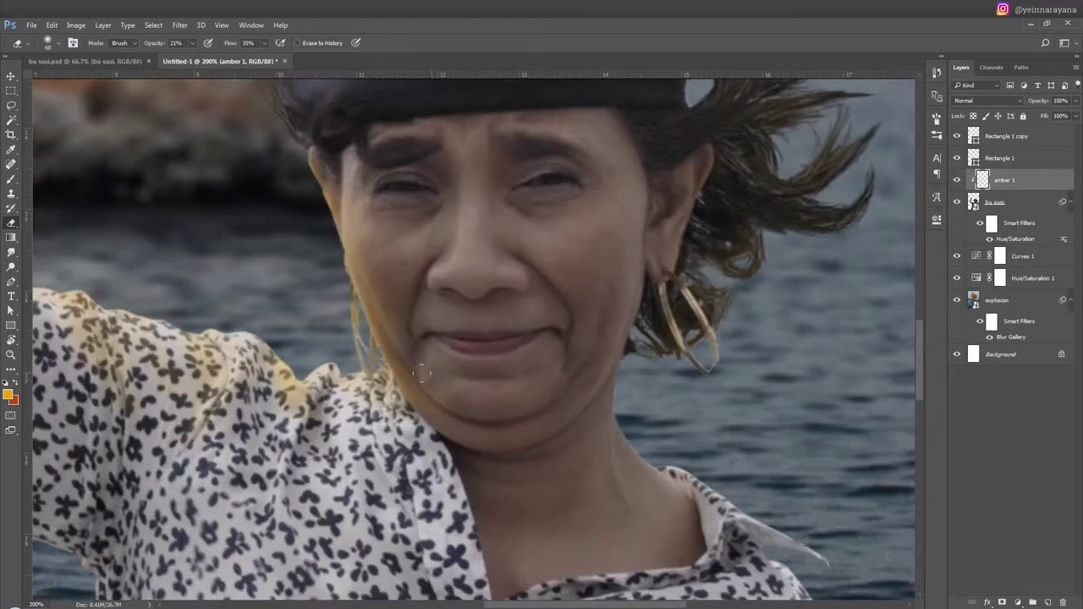
{"action": "key", "text": "b"}
{"action": "left_click_drag", "start_coordinate": [626, 440], "coordinate": [736, 529]}
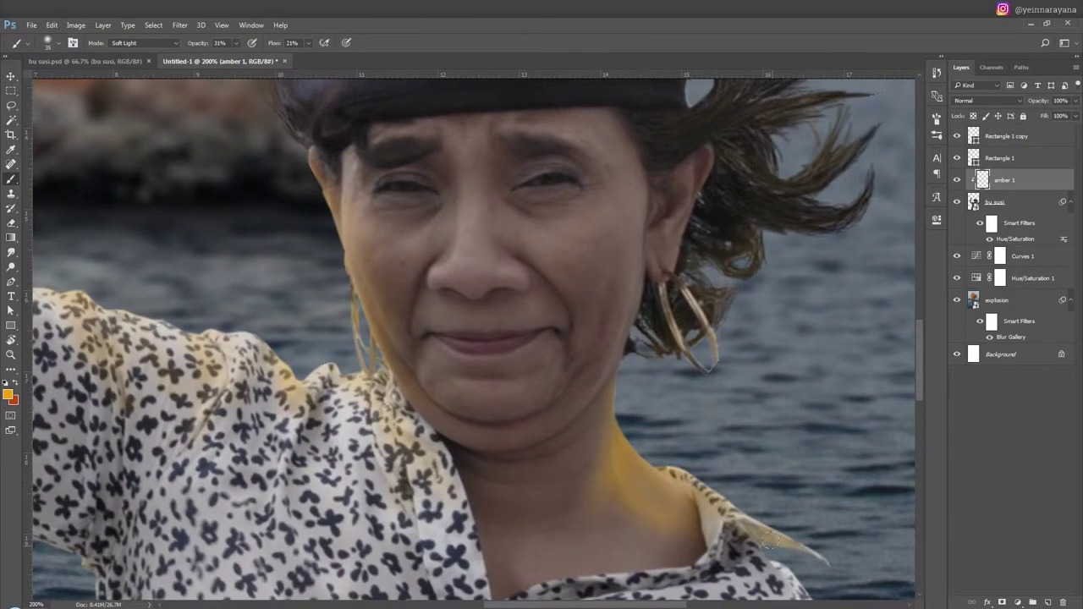
{"action": "scroll", "coordinate": [736, 529], "scroll_direction": "down", "scroll_amount": 1}
{"action": "key", "text": "e"}
Step: Paint amber along the upper-left edge of the shirt and skirt, erasing any overspill
{"action": "scroll", "coordinate": [587, 256], "scroll_direction": "right", "scroll_amount": 1}
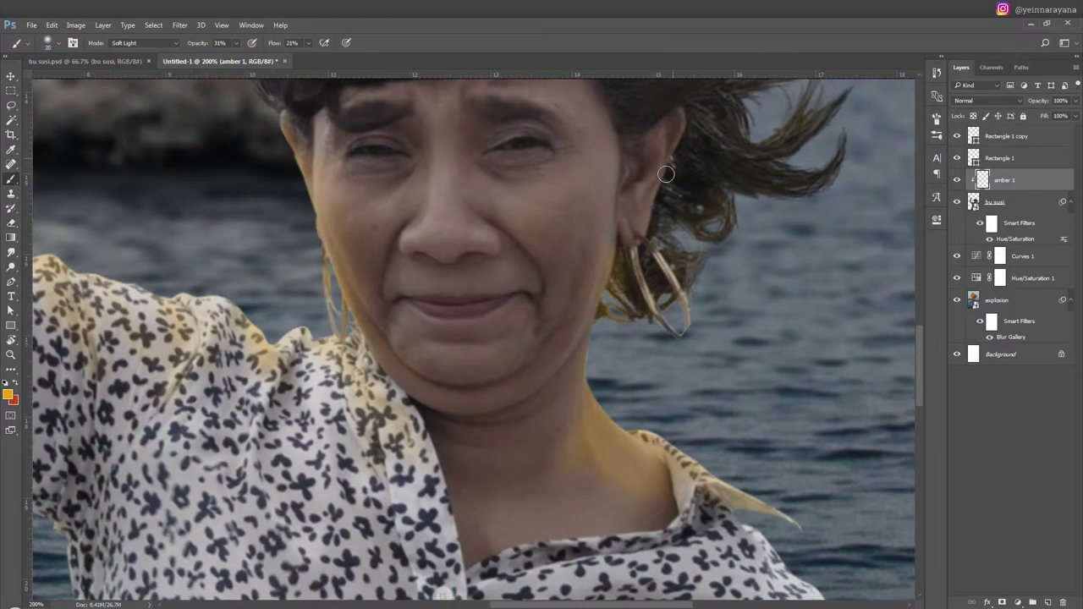
{"action": "key", "text": "ctrl+0"}
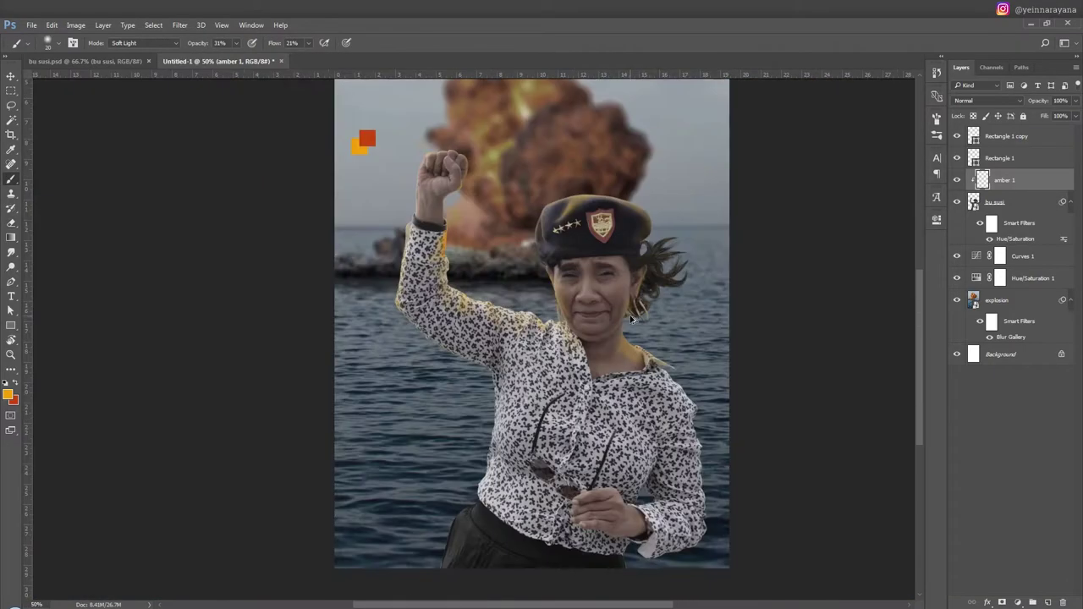
{"action": "scroll", "coordinate": [499, 161], "scroll_direction": "up", "scroll_amount": 3}
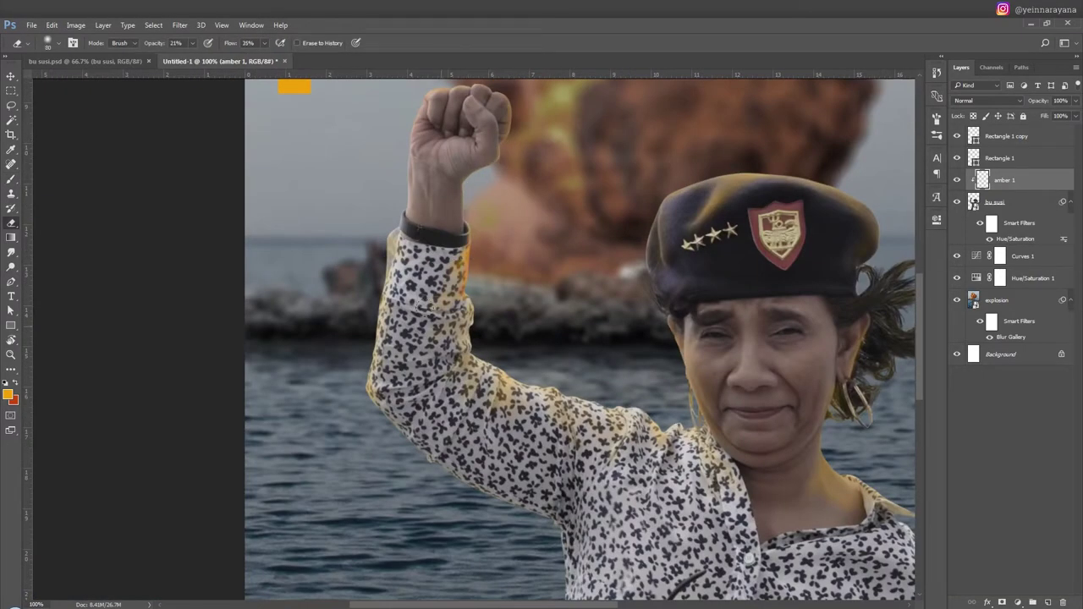
{"action": "left_click_drag", "start_coordinate": [810, 514], "coordinate": [668, 252]}
{"action": "key", "text": "b"}
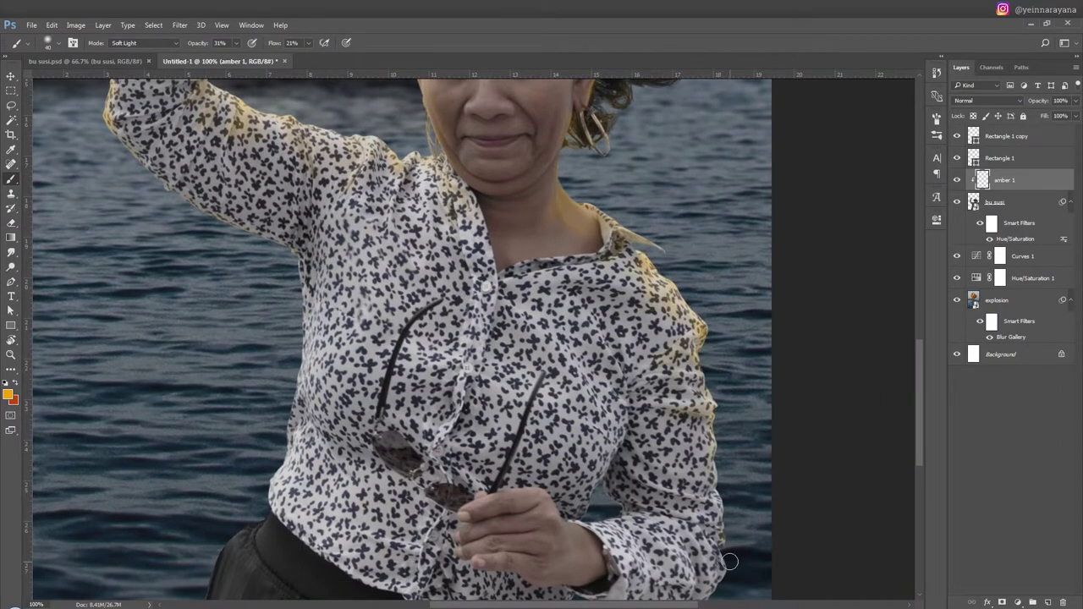
{"action": "left_click_drag", "start_coordinate": [730, 562], "coordinate": [882, 596]}
{"action": "mouse_move", "coordinate": [433, 438]}
{"action": "left_mouse_down"}
{"action": "mouse_move", "coordinate": [463, 345]}
{"action": "mouse_move", "coordinate": [364, 524]}
{"action": "left_mouse_up"}
{"action": "key", "text": "e"}
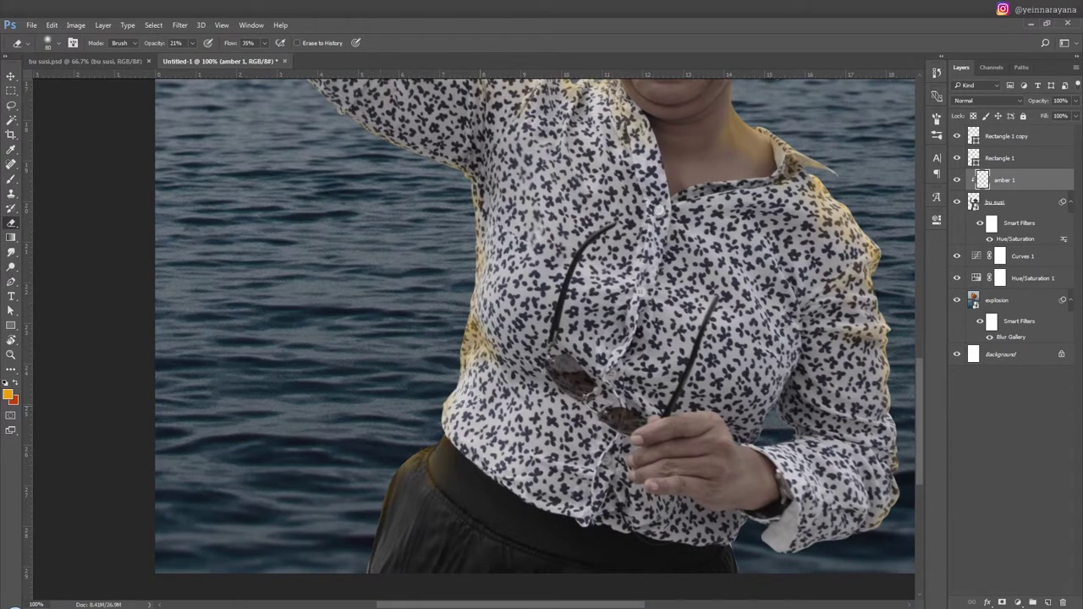
{"action": "key", "text": "ctrl+minus"}
{"action": "key", "text": "ctrl+minus"}
{"action": "key", "text": "ctrl+minus"}
Step: Add Layer 1 and paint an amber rim along the raised fist's edge at 94% opacity
{"action": "key", "text": "ctrl+shift+alt+n"}
{"action": "key", "text": "b"}
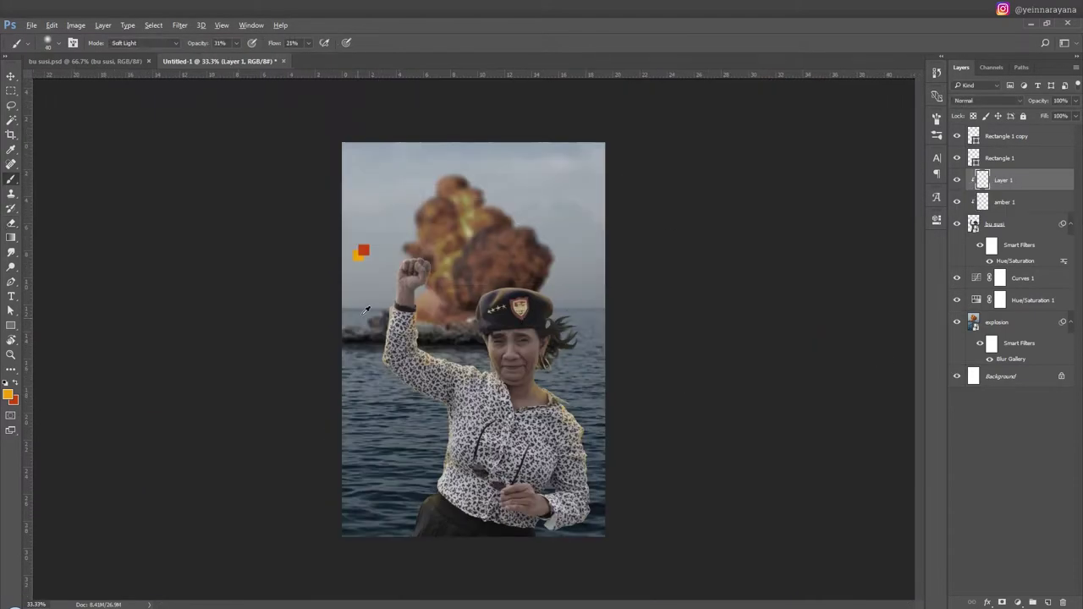
{"action": "key", "text": "ctrl+plus"}
{"action": "key", "text": "ctrl+plus"}
{"action": "key", "text": "ctrl+plus"}
{"action": "key", "text": "F5"}
{"action": "key", "text": "F5"}
{"action": "key", "text": "ctrl+plus"}
{"action": "key", "text": "ctrl+plus"}
{"action": "key", "text": "9"}
{"action": "key", "text": "4"}
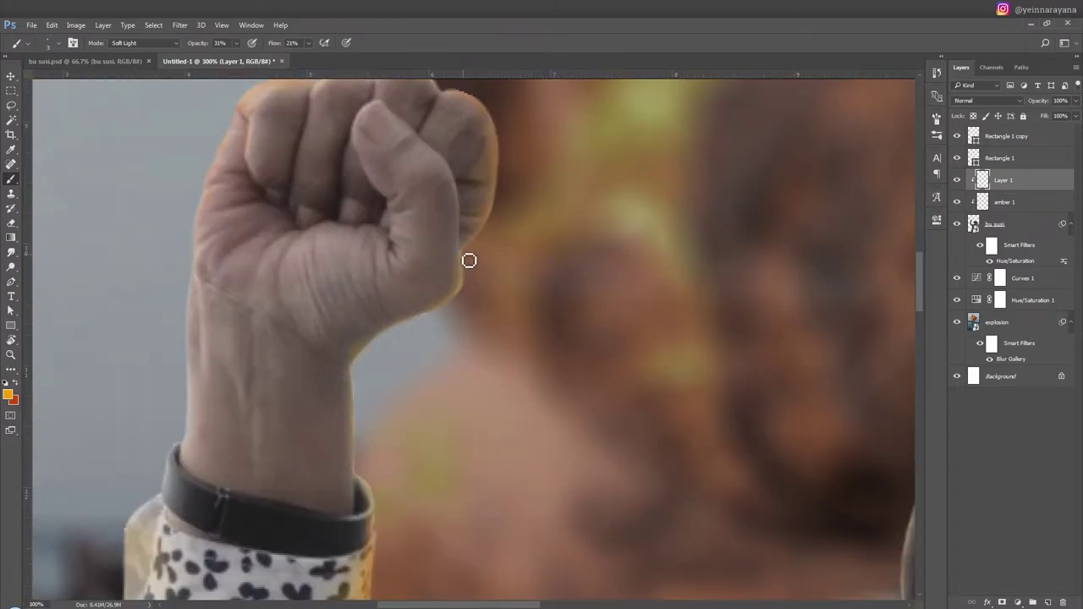
{"action": "mouse_move", "coordinate": [471, 252]}
{"action": "left_mouse_down"}
{"action": "mouse_move", "coordinate": [454, 304]}
{"action": "mouse_move", "coordinate": [407, 328]}
{"action": "mouse_move", "coordinate": [459, 302]}
{"action": "mouse_move", "coordinate": [486, 259]}
{"action": "mouse_move", "coordinate": [479, 186]}
{"action": "mouse_move", "coordinate": [453, 169]}
{"action": "left_mouse_up"}
{"action": "scroll", "coordinate": [483, 296], "scroll_direction": "up", "scroll_amount": 2}
Step: Reopen the woman's Hue/Saturation smart filter and confirm its settings unchanged
{"action": "key", "text": "e"}
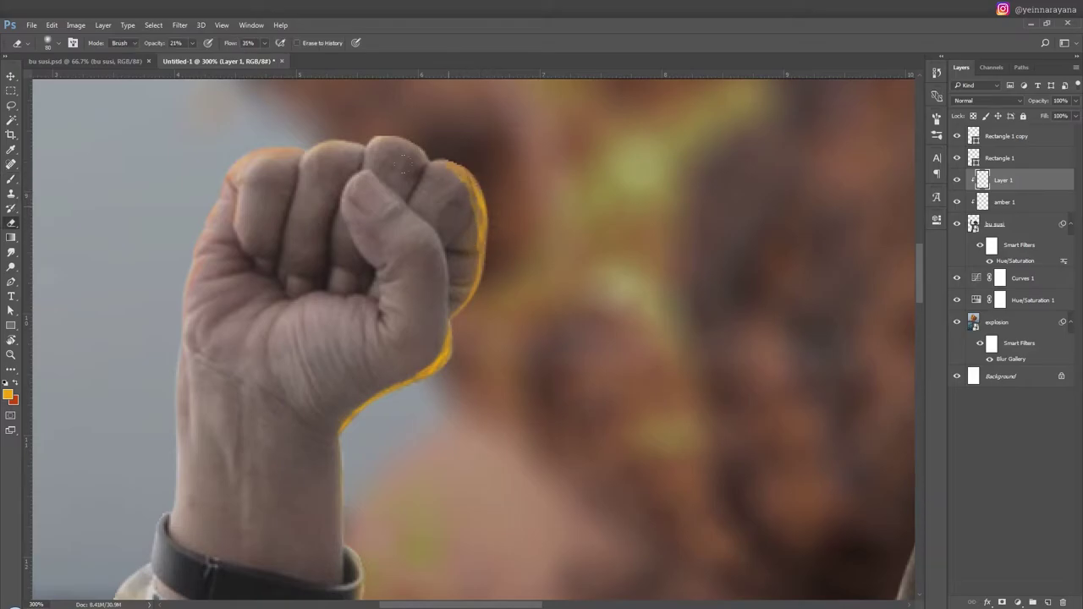
{"action": "key", "text": "ctrl+minus"}
{"action": "key", "text": "ctrl+minus"}
{"action": "key", "text": "ctrl+minus"}
{"action": "double_click", "coordinate": [1015, 261]}
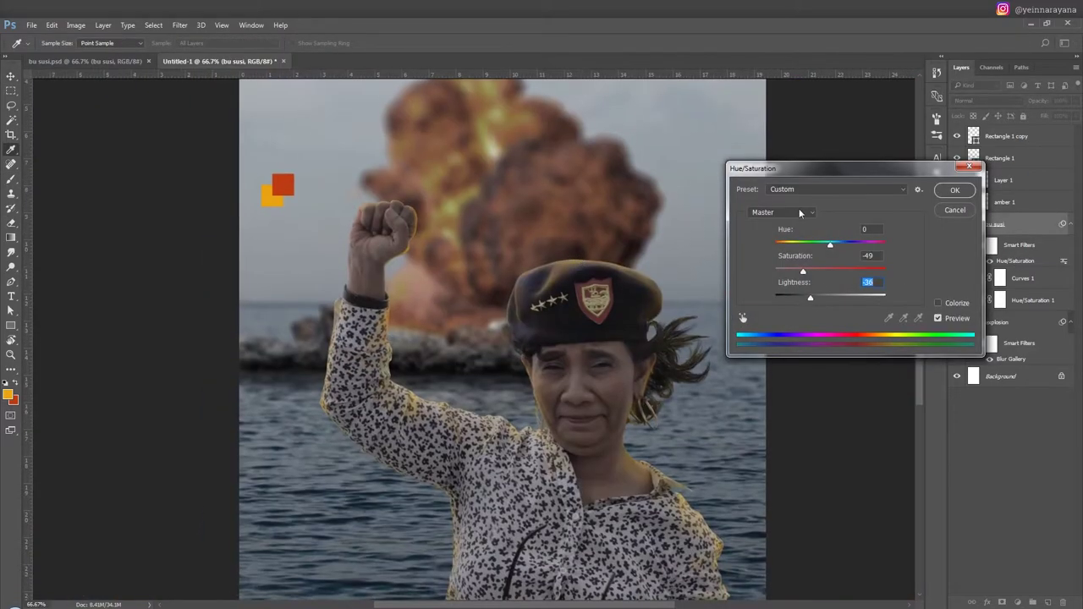
{"action": "left_click", "coordinate": [953, 192]}
{"action": "key", "text": "ctrl+minus"}
{"action": "key", "text": "v"}
Step: Get the brush ready with red as the painting colour, viewed at 100%
{"action": "key", "text": "ctrl+plus"}
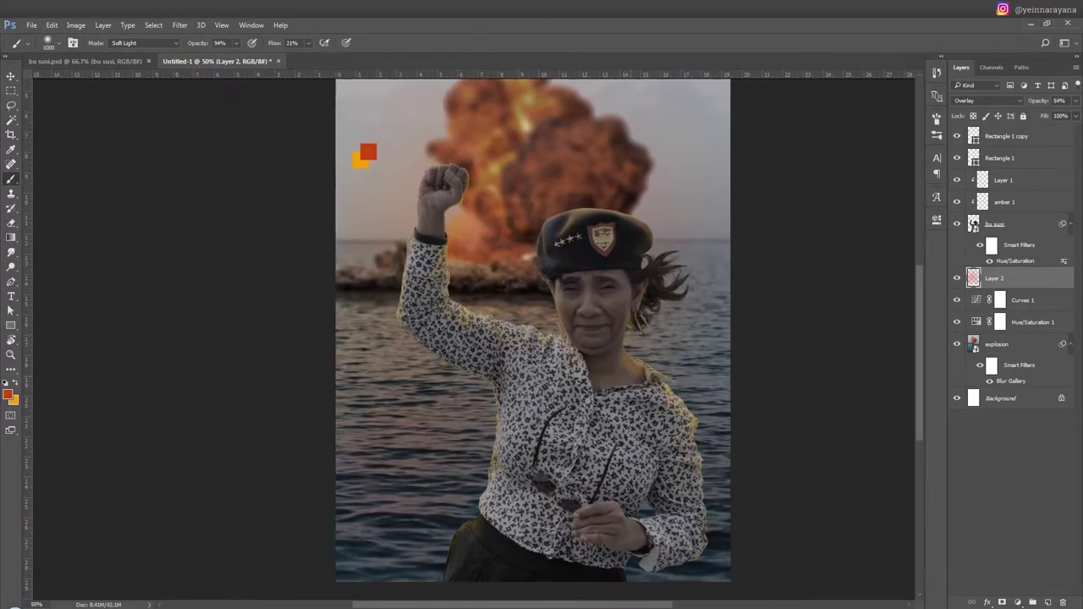
{"action": "key", "text": "e"}
{"action": "key", "text": "ctrl+minus"}
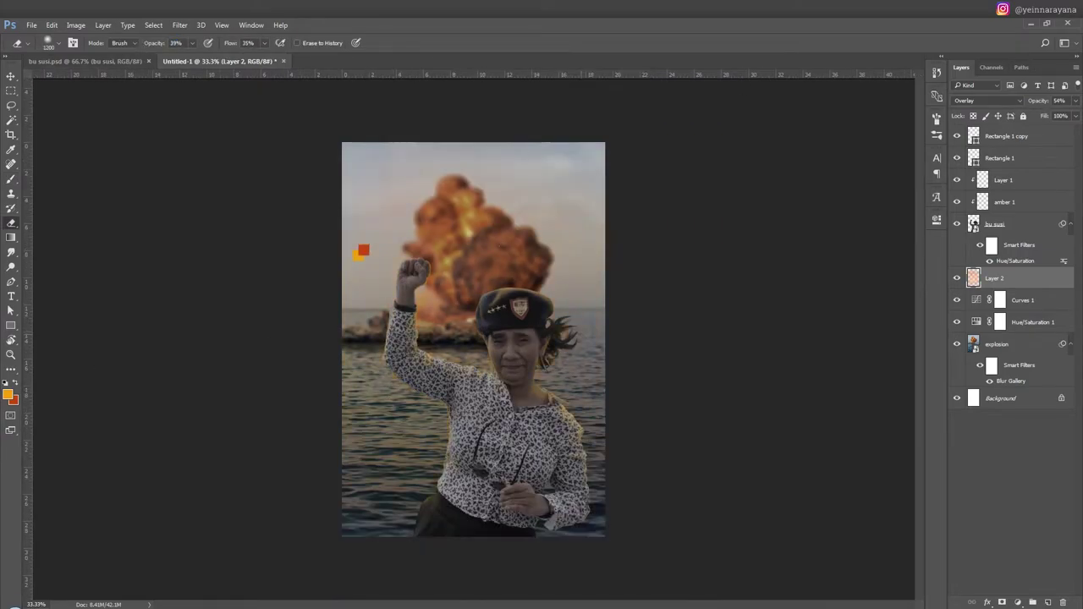
{"action": "key", "text": "b"}
{"action": "key", "text": "x"}
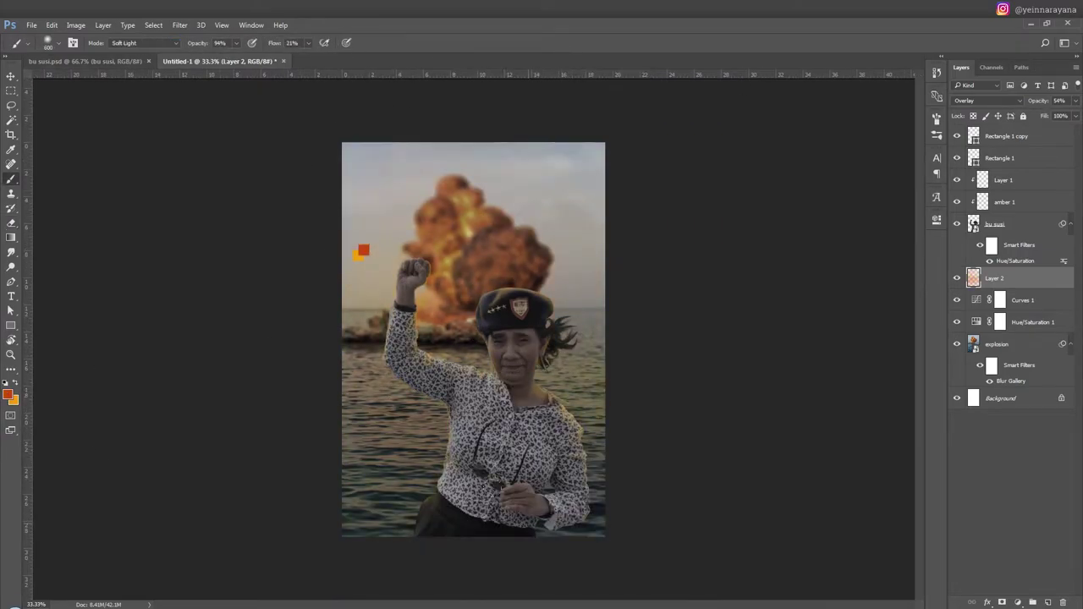
{"action": "key", "text": "ctrl+plus"}
{"action": "key", "text": "ctrl+plus"}
{"action": "key", "text": "ctrl+plus"}
Step: On Layer 1, paint an amber-orange glow along the top edge of the fist's fingers
{"action": "left_click", "coordinate": [1007, 202]}
{"action": "key", "text": "e"}
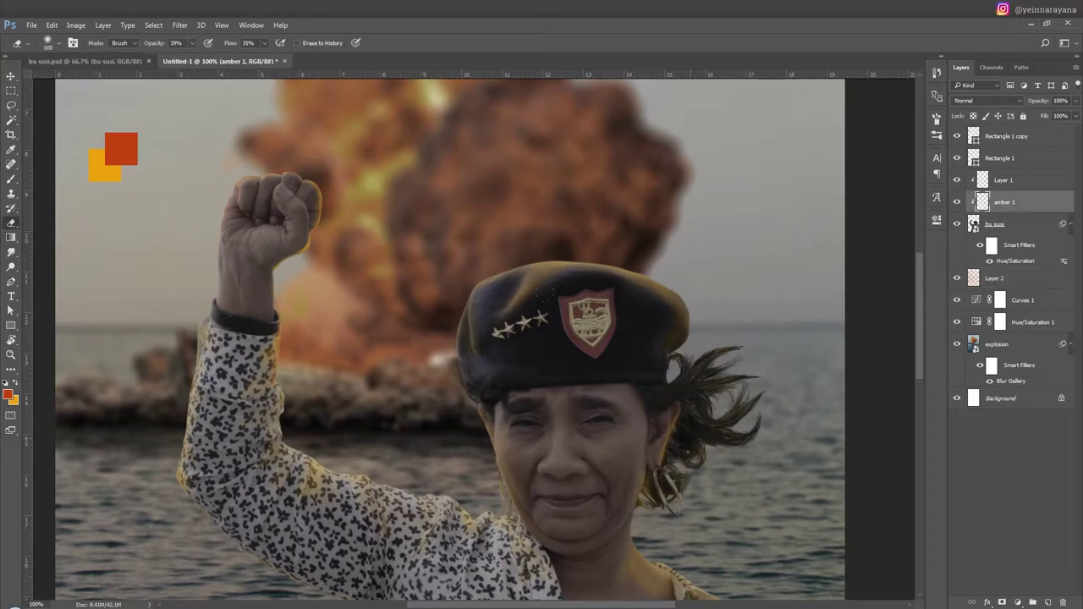
{"action": "left_click", "coordinate": [999, 180]}
{"action": "key", "text": "x"}
{"action": "scroll", "coordinate": [252, 183], "scroll_direction": "up", "scroll_amount": 3}
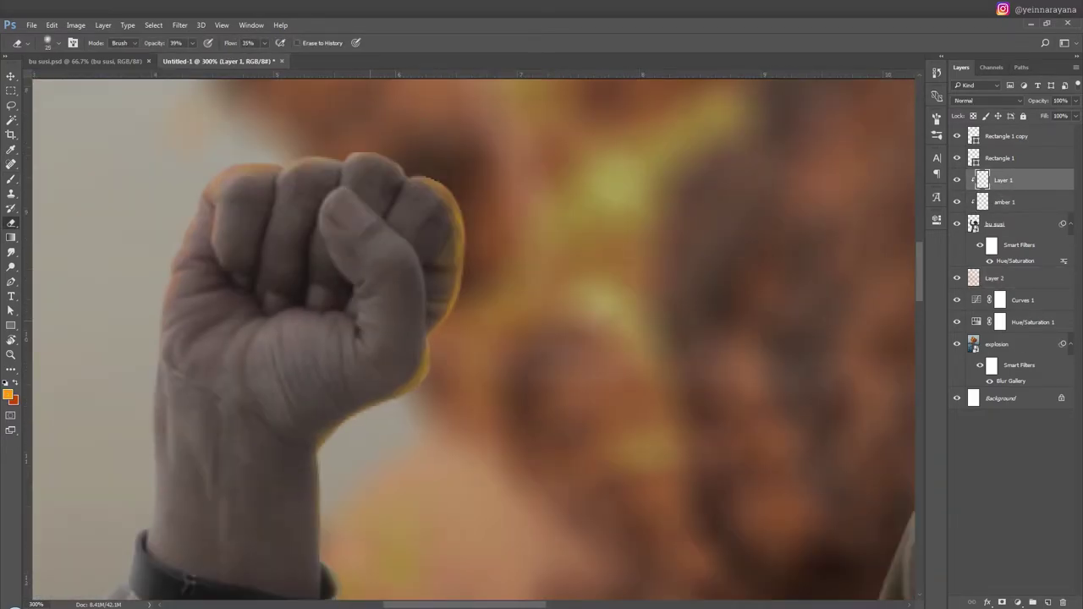
{"action": "left_click_drag", "start_coordinate": [385, 203], "coordinate": [416, 358]}
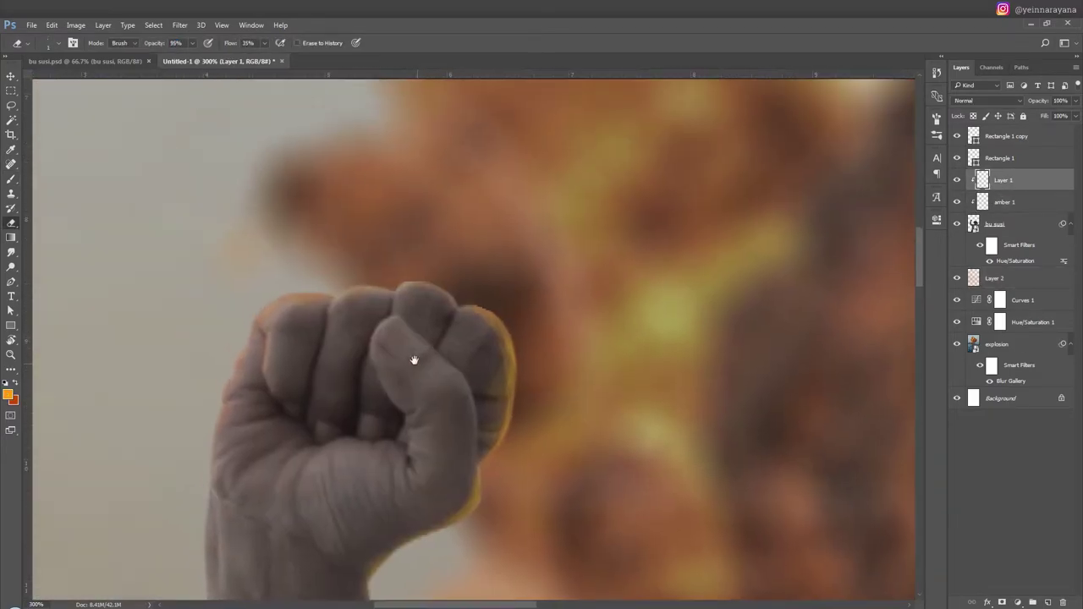
{"action": "key", "text": "b"}
{"action": "mouse_move", "coordinate": [459, 314]}
{"action": "left_mouse_down"}
{"action": "mouse_move", "coordinate": [411, 290]}
{"action": "mouse_move", "coordinate": [257, 323]}
{"action": "mouse_move", "coordinate": [220, 465]}
{"action": "left_mouse_up"}
Step: Paint a yellow glow along the wrist and wristband, erasing overspill, then select amber 1
{"action": "key", "text": "e"}
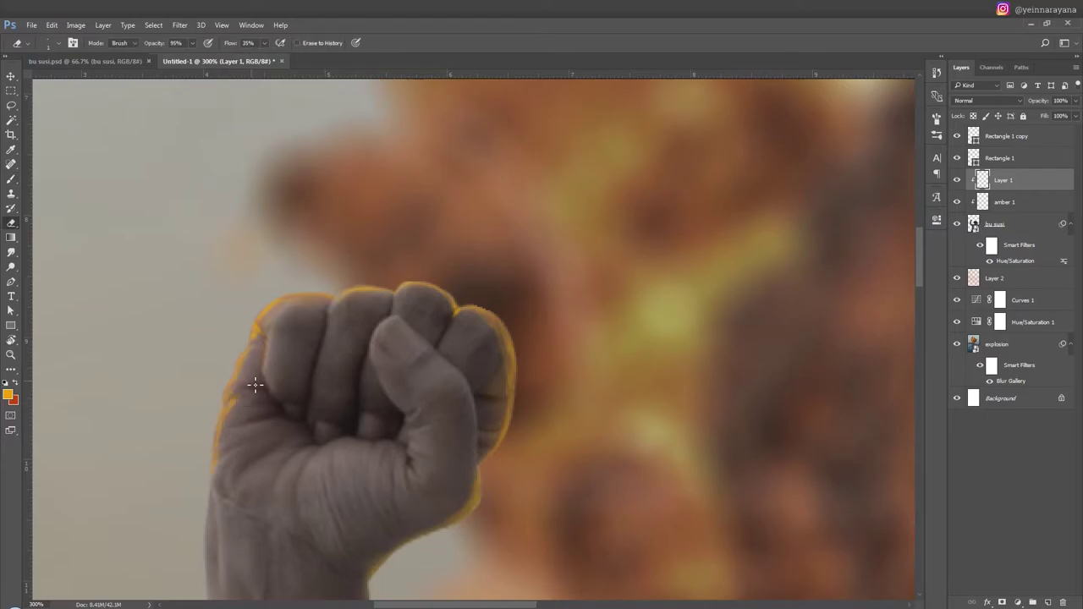
{"action": "key", "text": "b"}
{"action": "key", "text": "ctrl+minus"}
{"action": "key", "text": "ctrl+minus"}
{"action": "key", "text": "ctrl+minus"}
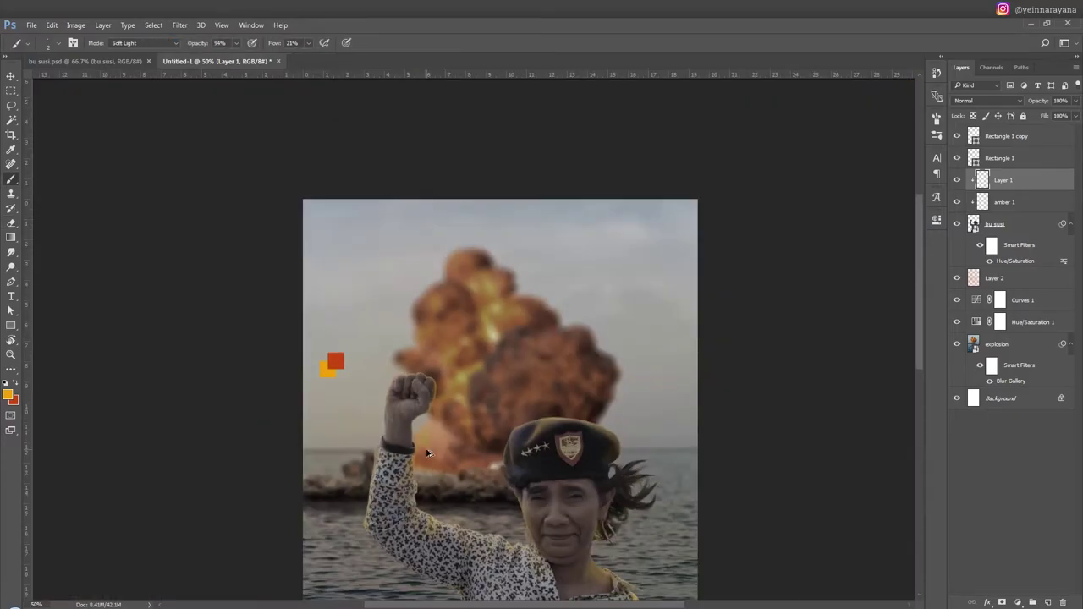
{"action": "key", "text": "ctrl+plus"}
{"action": "key", "text": "ctrl+plus"}
{"action": "key", "text": "ctrl+plus"}
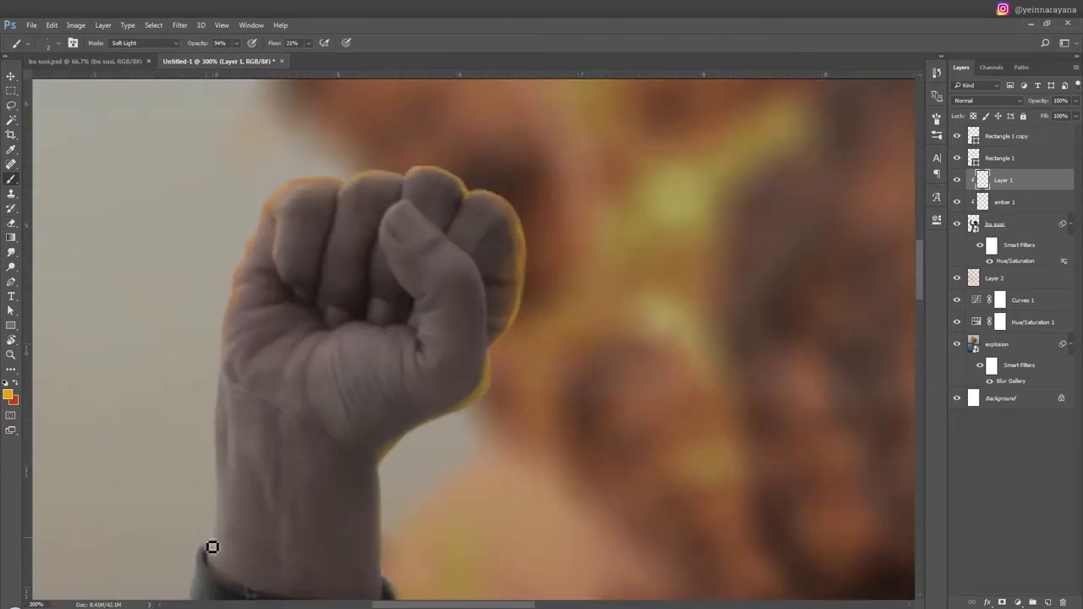
{"action": "left_click_drag", "start_coordinate": [190, 590], "coordinate": [223, 515]}
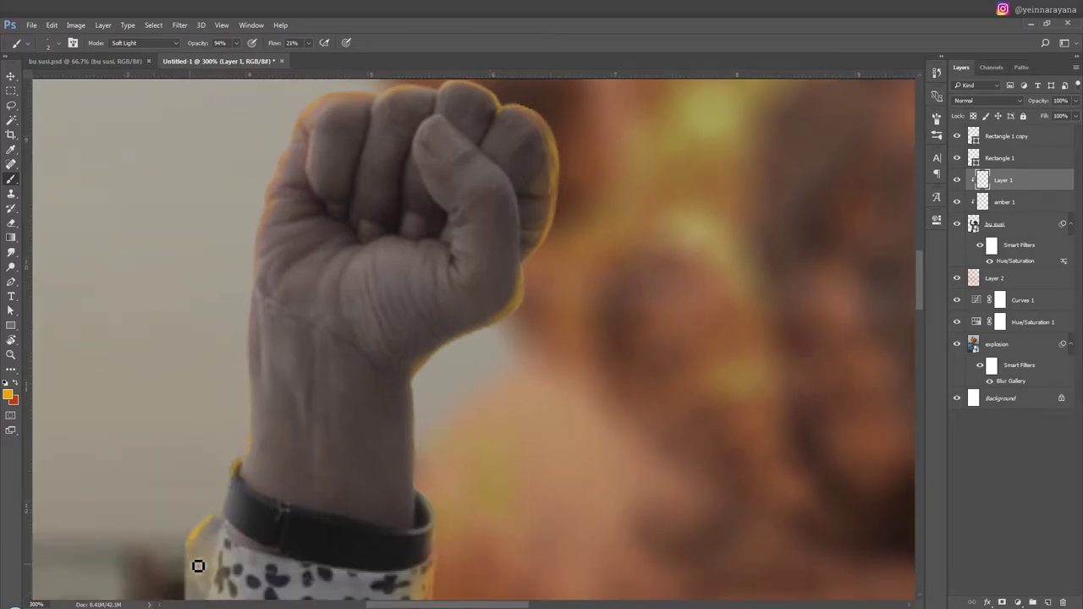
{"action": "left_click_drag", "start_coordinate": [198, 567], "coordinate": [253, 481]}
{"action": "key", "text": "e"}
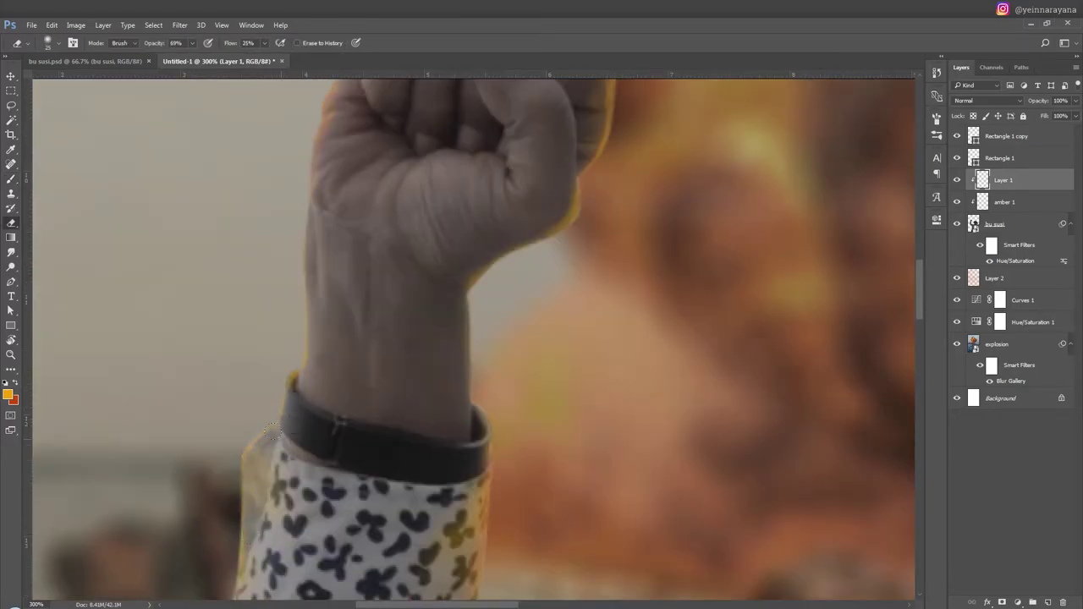
{"action": "key", "text": "b"}
{"action": "left_click_drag", "start_coordinate": [471, 377], "coordinate": [478, 529]}
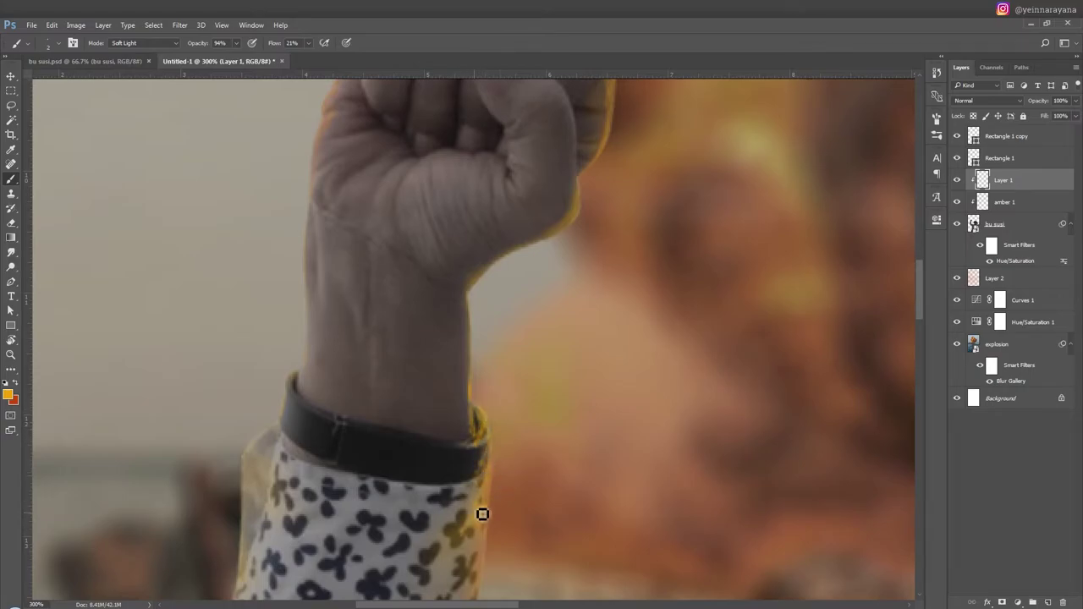
{"action": "key", "text": "e"}
{"action": "key", "text": "ctrl+0"}
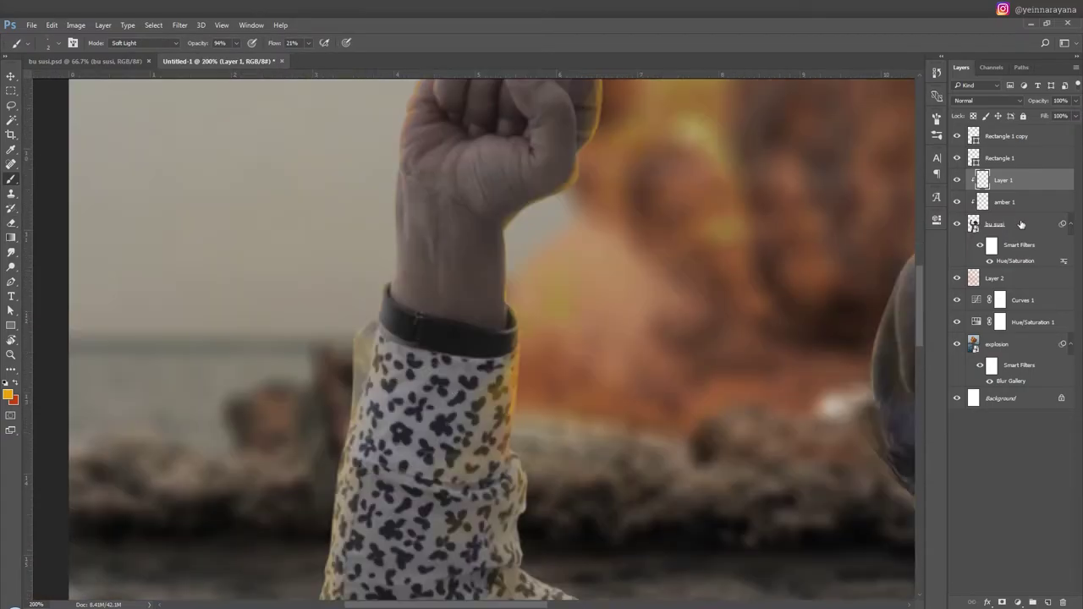
{"action": "key", "text": "ctrl+1"}
Step: Try warm yellow strokes along the sleeve at 9% brush opacity, then undo them
{"action": "key", "text": "b"}
{"action": "key", "text": "0"}
{"action": "key", "text": "9"}
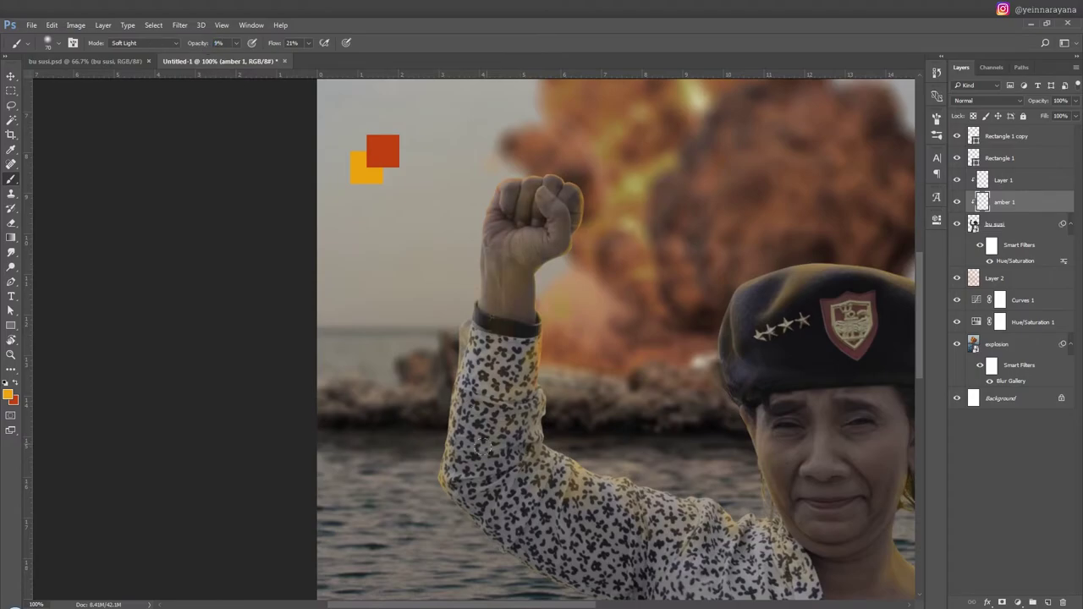
{"action": "left_click_drag", "start_coordinate": [558, 508], "coordinate": [500, 423]}
{"action": "left_click_drag", "start_coordinate": [474, 474], "coordinate": [592, 508]}
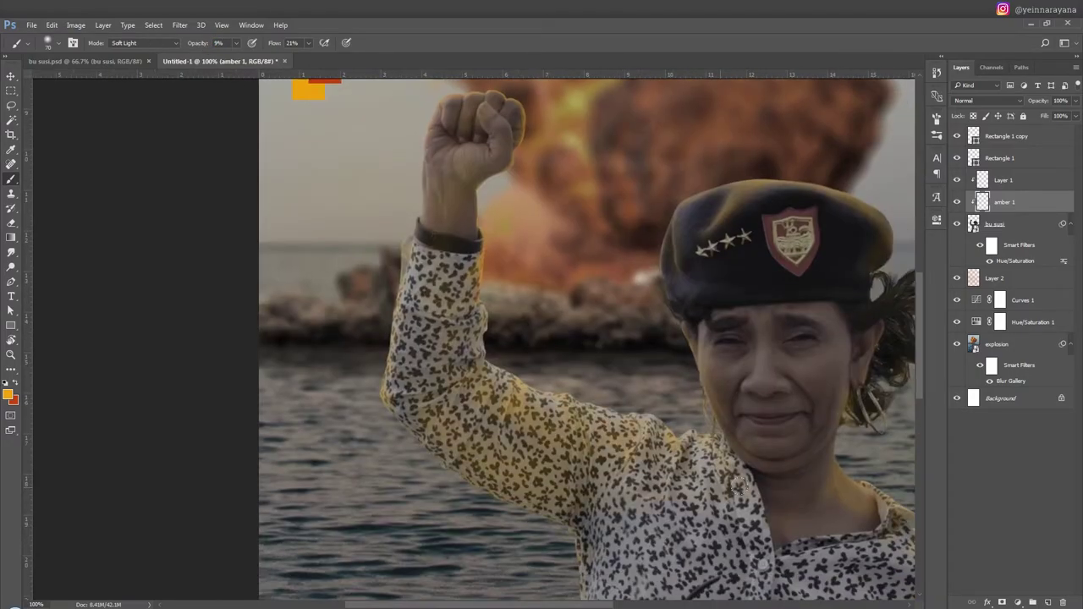
{"action": "left_click", "coordinate": [937, 72]}
Step: Add a clipped Layer 3 and paint a soft yellow glow along the sleeve near the elbow
{"action": "left_click", "coordinate": [921, 130]}
{"action": "left_click", "coordinate": [937, 71]}
{"action": "key", "text": "ctrl+shift+alt+n"}
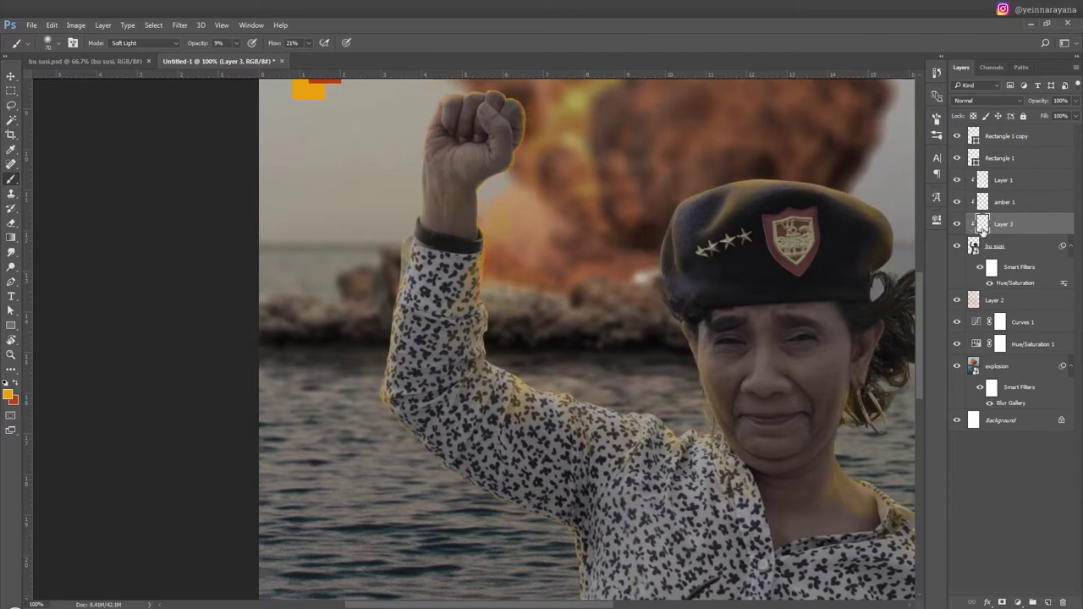
{"action": "key", "text": "F5"}
{"action": "key", "text": "F5"}
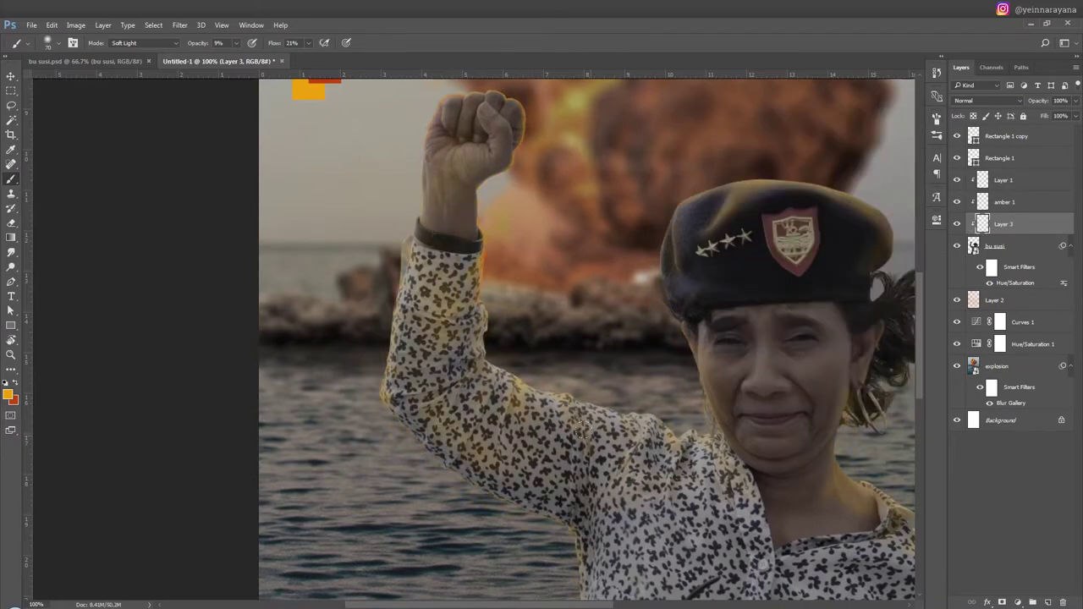
{"action": "left_click_drag", "start_coordinate": [413, 370], "coordinate": [411, 438]}
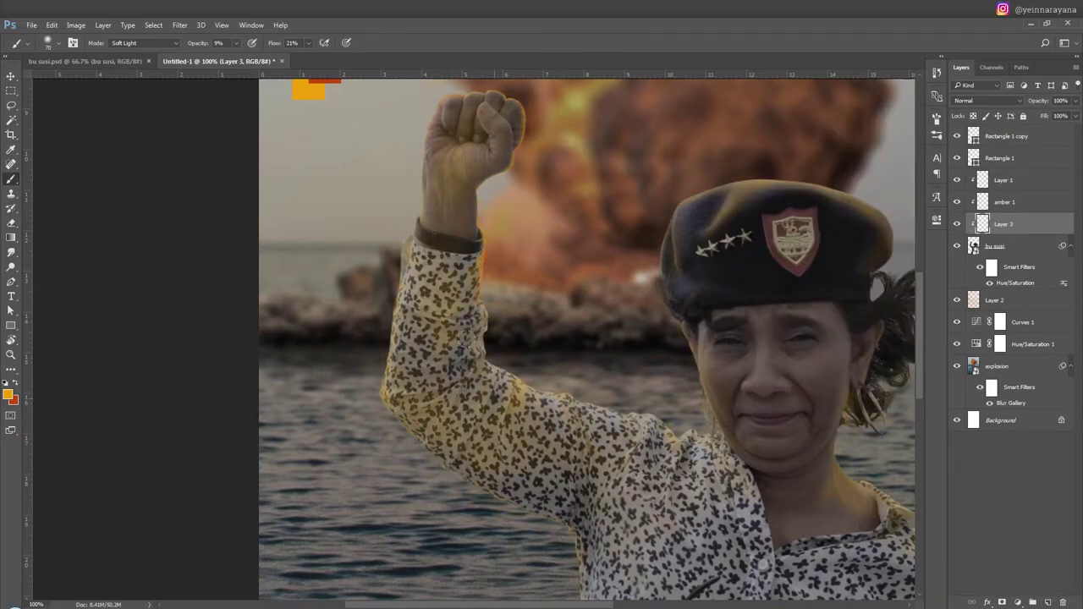
{"action": "key", "text": "ctrl+minus"}
{"action": "key", "text": "ctrl+minus"}
{"action": "key", "text": "ctrl+minus"}
Step: Confirm bu susi's Hue/Saturation settings and add a Vibrance 1 adjustment above Curves 1
{"action": "key", "text": "e"}
{"action": "key", "text": "b"}
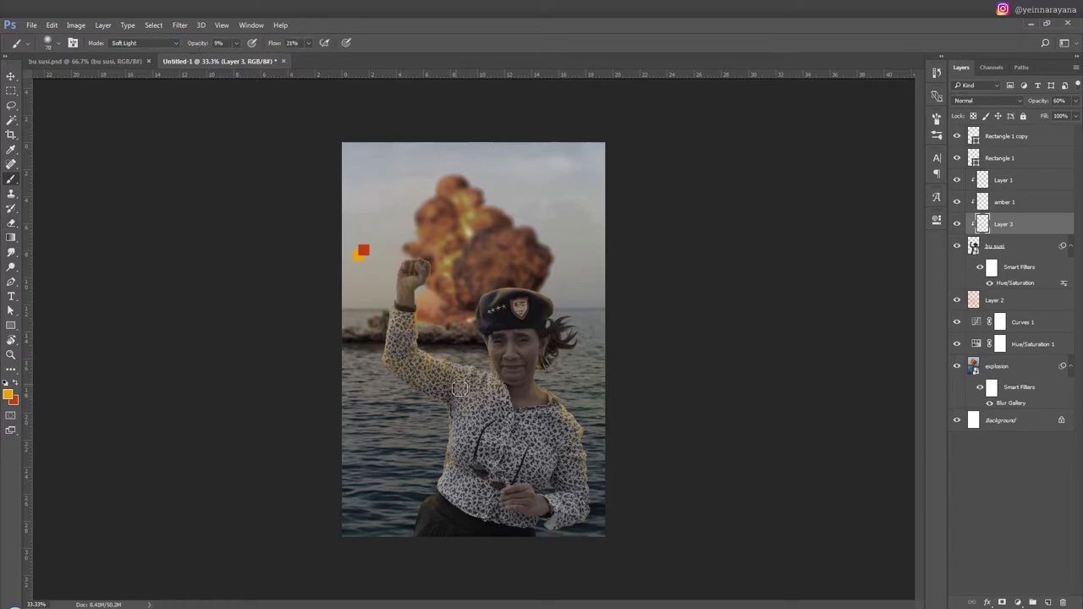
{"action": "double_click", "coordinate": [1015, 282]}
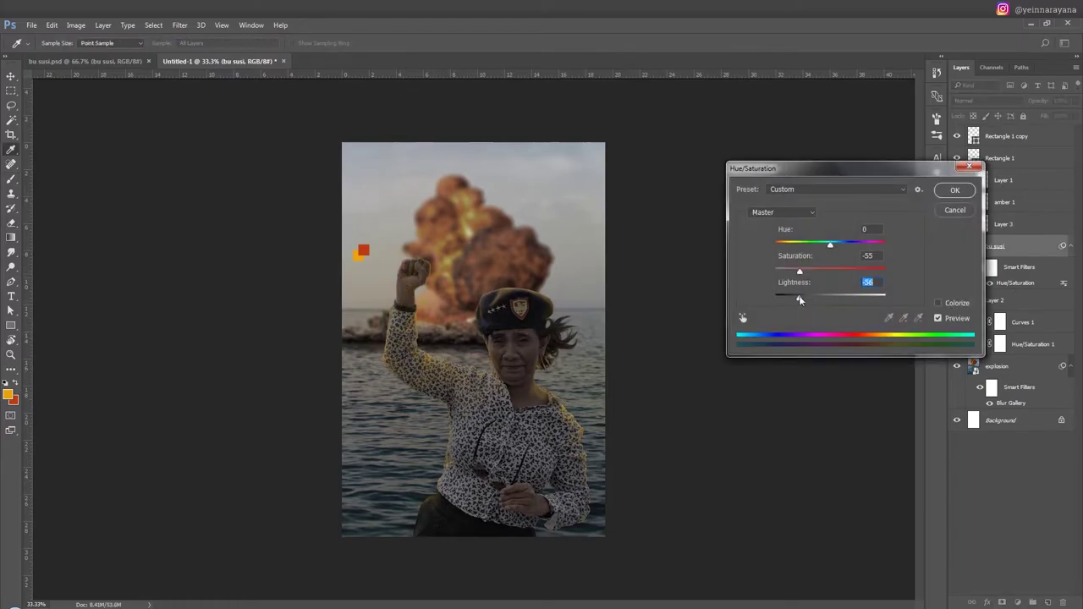
{"action": "left_click", "coordinate": [954, 190]}
{"action": "left_click", "coordinate": [1023, 322]}
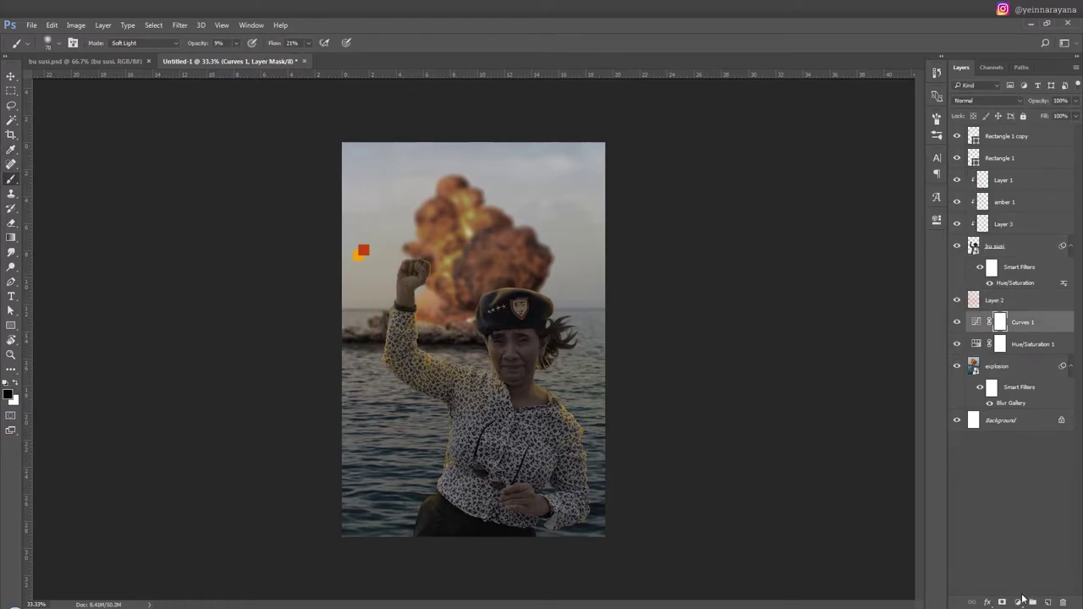
{"action": "left_click", "coordinate": [1017, 602]}
{"action": "left_click", "coordinate": [974, 449]}
Step: Stamp all visible layers into Layer 4 and set its opacity to 42%
{"action": "key", "text": "ctrl+shift+alt+n"}
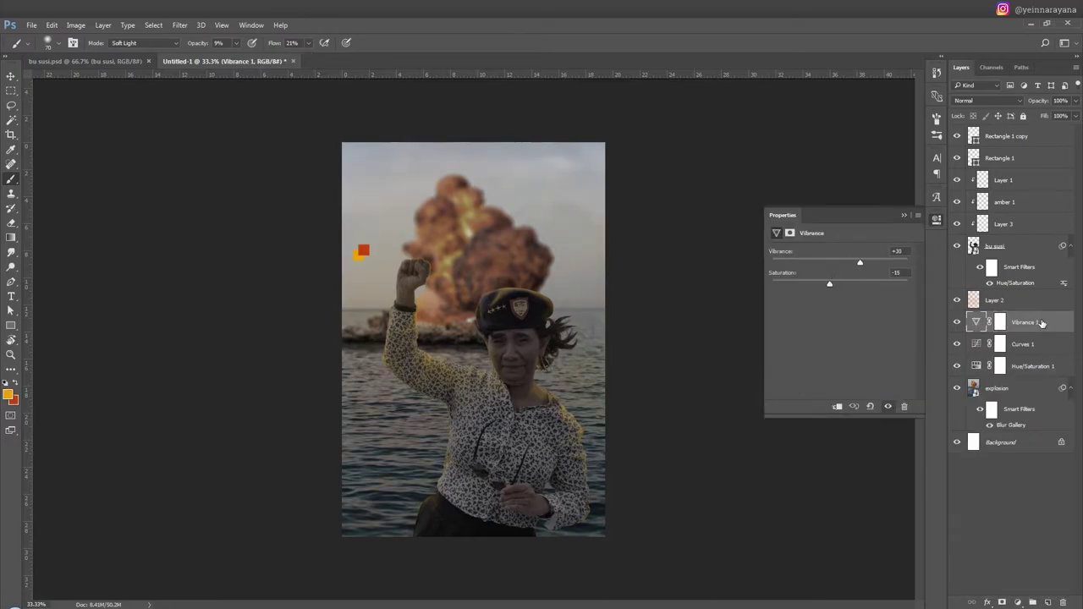
{"action": "key", "text": "ctrl+shift+alt+e"}
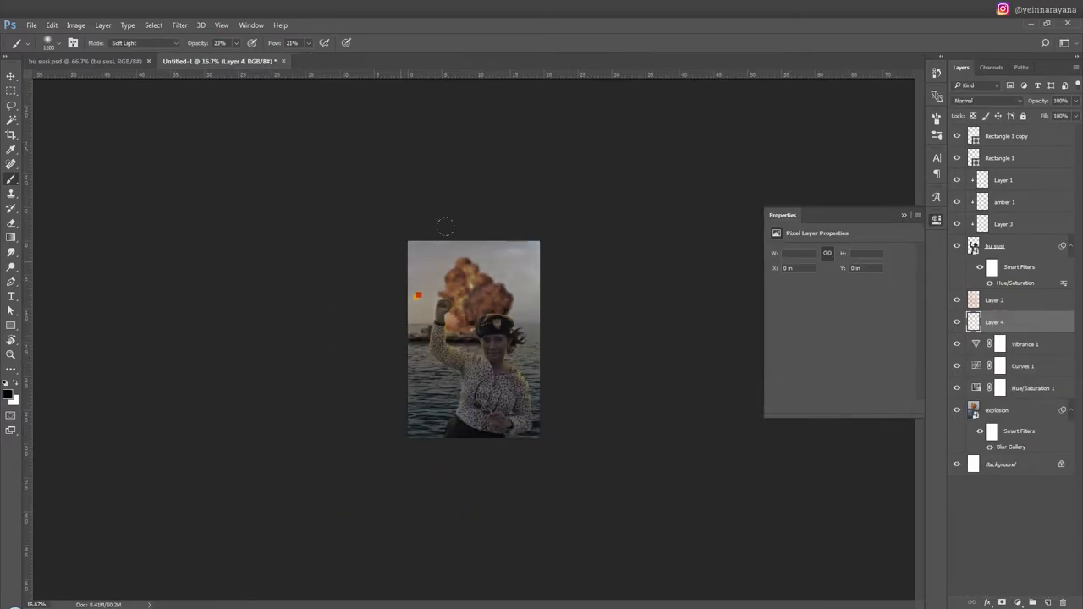
{"action": "key", "text": "v"}
{"action": "left_click_drag", "start_coordinate": [1060, 102], "coordinate": [1017, 103]}
{"action": "key", "text": "b"}
{"action": "key", "text": "v"}
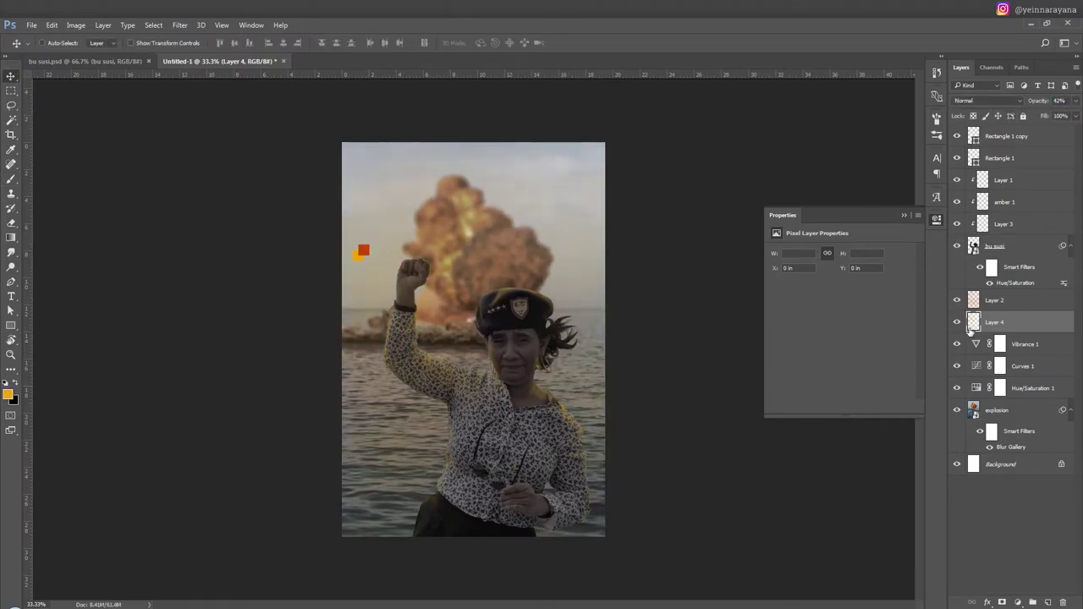
{"action": "key", "text": "ctrl+plus"}
{"action": "key", "text": "ctrl+plus"}
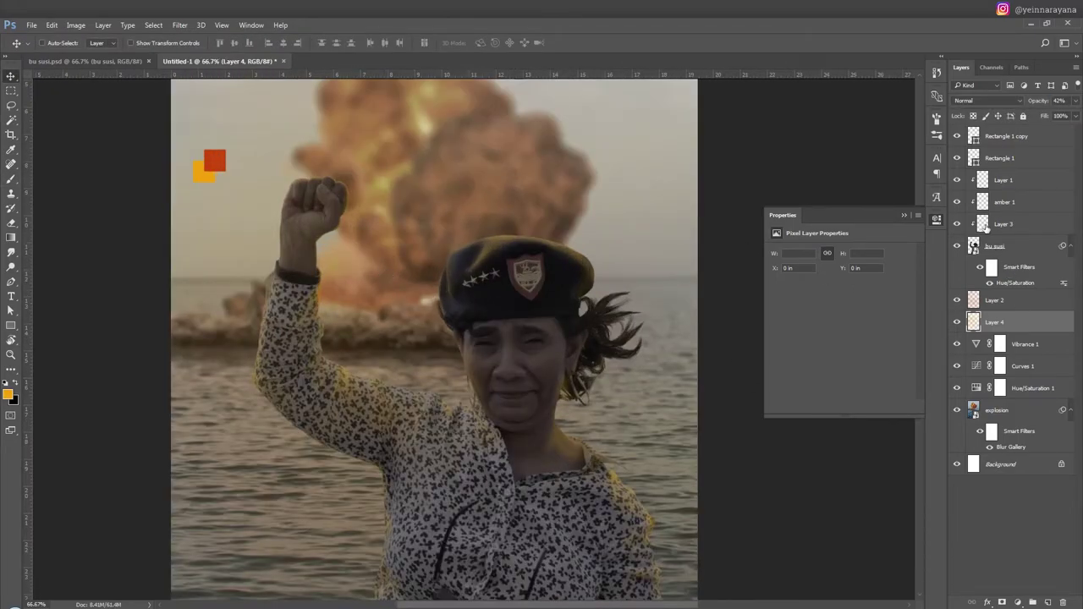
{"action": "left_click", "coordinate": [986, 224]}
Step: Zoom in on the beret and set the soft-light brush to 16% opacity, slightly larger
{"action": "key", "text": "e"}
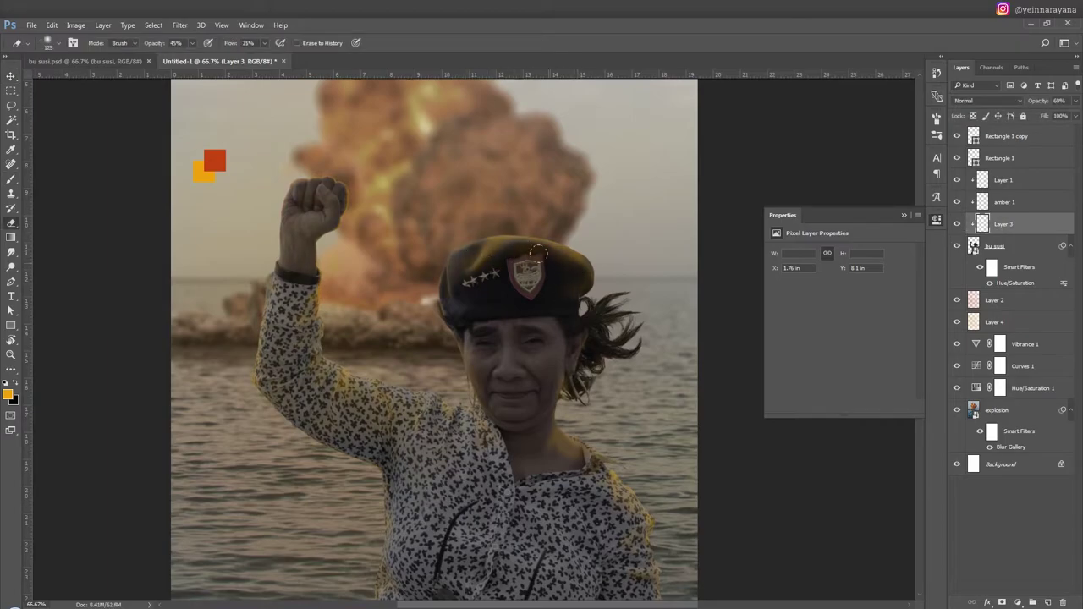
{"action": "key", "text": "b"}
{"action": "key", "text": "alt+bracketright"}
{"action": "key", "text": "alt+bracketright"}
{"action": "scroll", "coordinate": [507, 258], "scroll_direction": "up", "scroll_amount": 3}
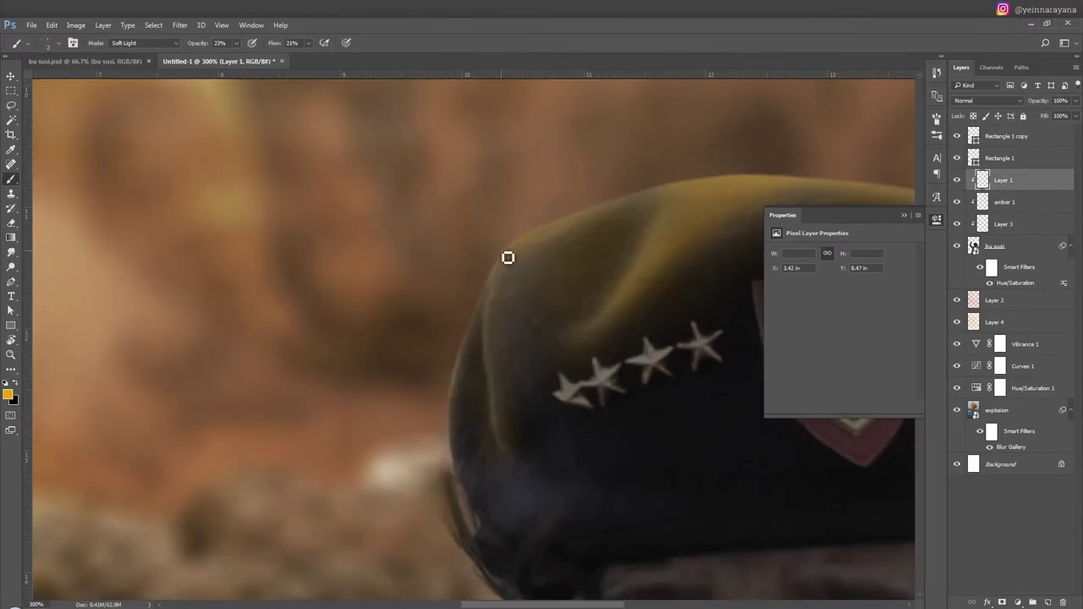
{"action": "left_click_drag", "start_coordinate": [687, 196], "coordinate": [594, 213]}
{"action": "left_click_drag", "start_coordinate": [664, 200], "coordinate": [582, 199]}
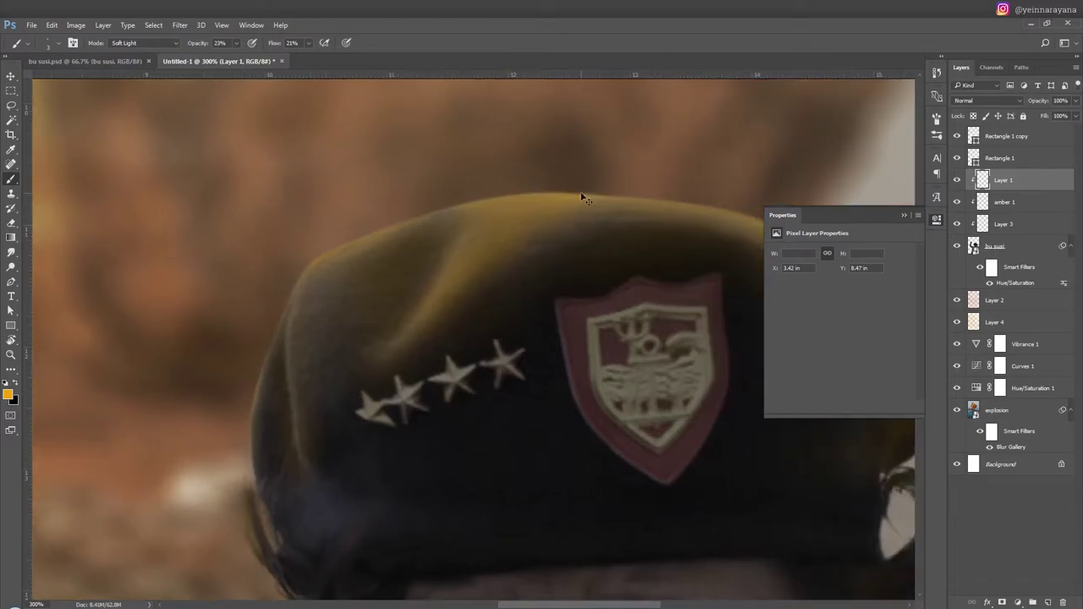
{"action": "scroll", "coordinate": [653, 209], "scroll_direction": "right", "scroll_amount": 5}
{"action": "scroll", "coordinate": [672, 223], "scroll_direction": "right", "scroll_amount": 5}
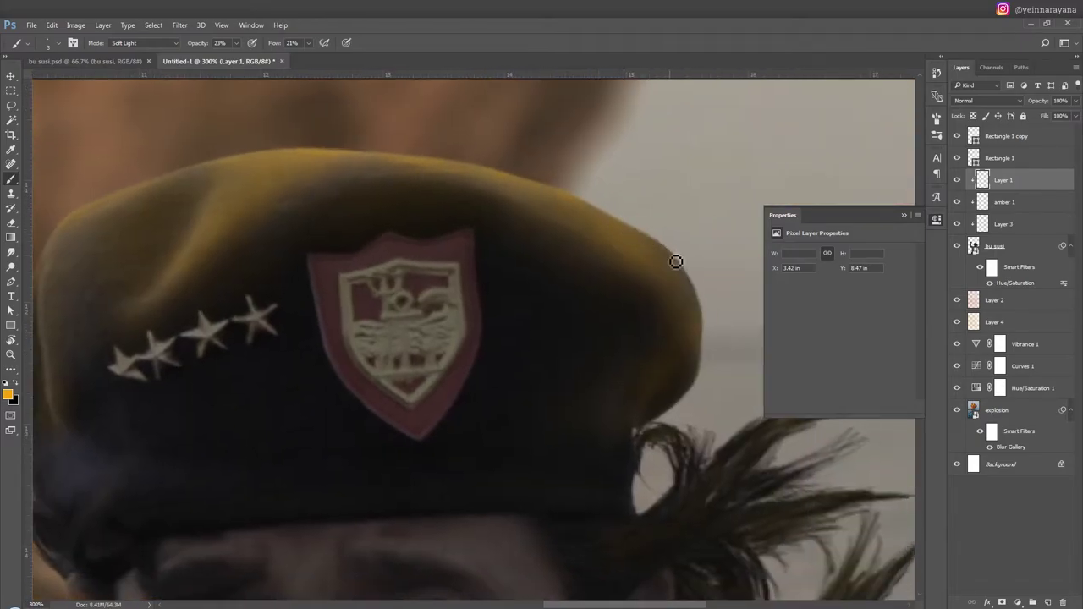
{"action": "scroll", "coordinate": [423, 249], "scroll_direction": "left", "scroll_amount": 1}
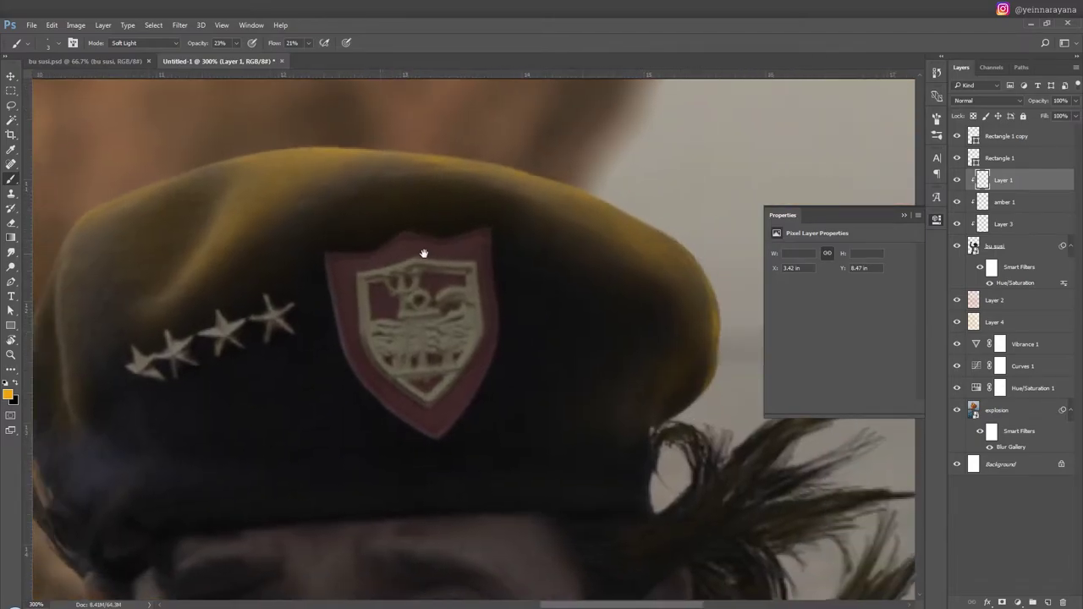
{"action": "scroll", "coordinate": [324, 254], "scroll_direction": "left", "scroll_amount": 9}
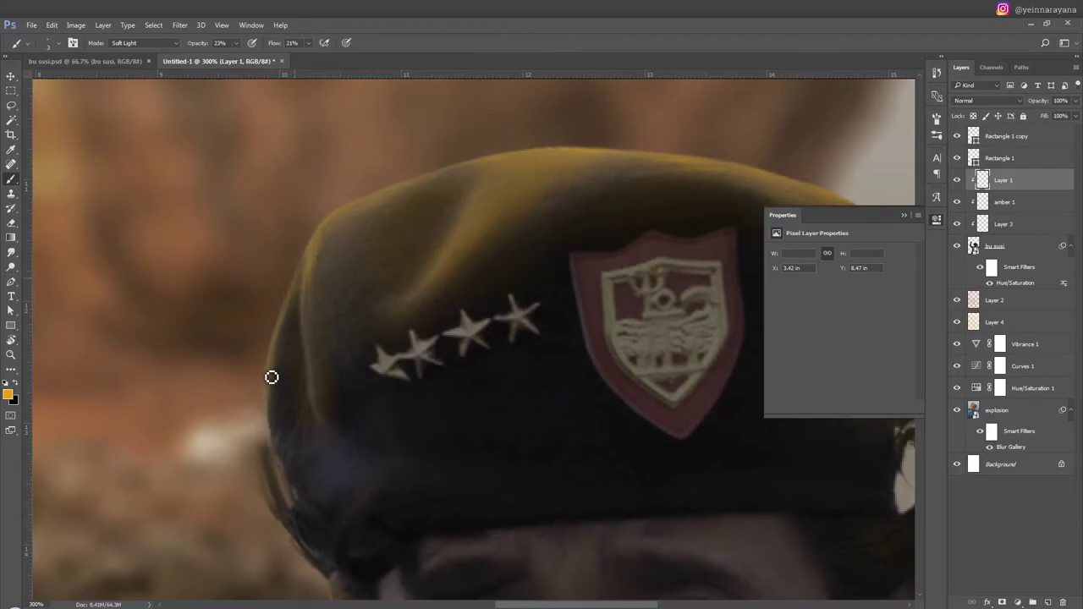
{"action": "key", "text": "1"}
{"action": "key", "text": "6"}
{"action": "left_click_drag", "start_coordinate": [271, 377], "coordinate": [475, 319]}
{"action": "scroll", "coordinate": [483, 423], "scroll_direction": "right", "scroll_amount": 15}
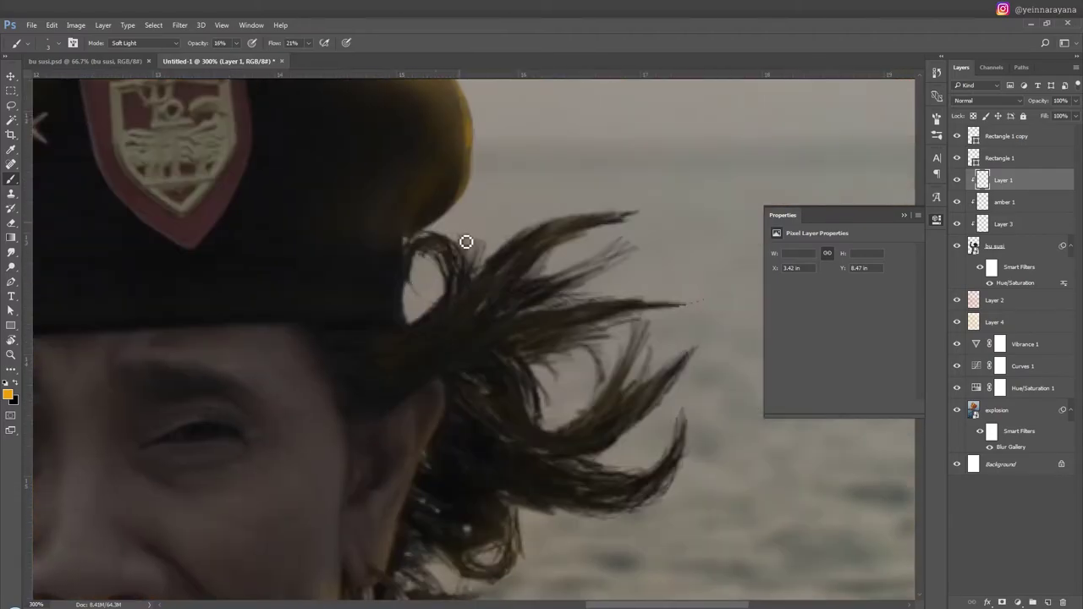
{"action": "key", "text": "bracketright"}
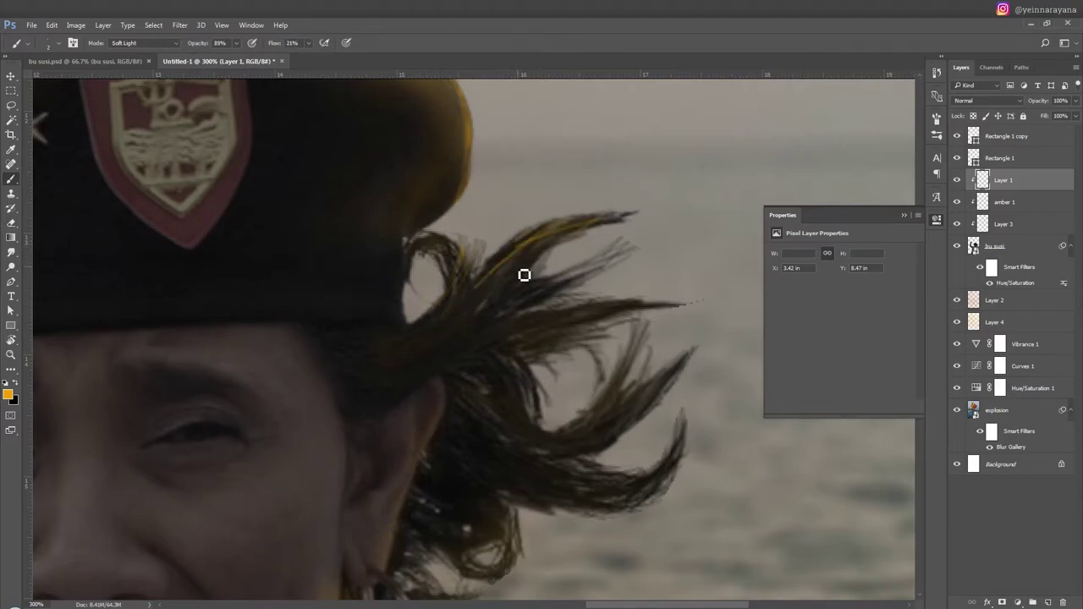
Step: Create Layer 5 and paint faint orange highlights along the upper hair strands
{"action": "key", "text": "ctrl+shift+n"}
{"action": "key", "text": "Return"}
{"action": "left_click_drag", "start_coordinate": [487, 275], "coordinate": [637, 215]}
{"action": "left_click_drag", "start_coordinate": [554, 314], "coordinate": [716, 317]}
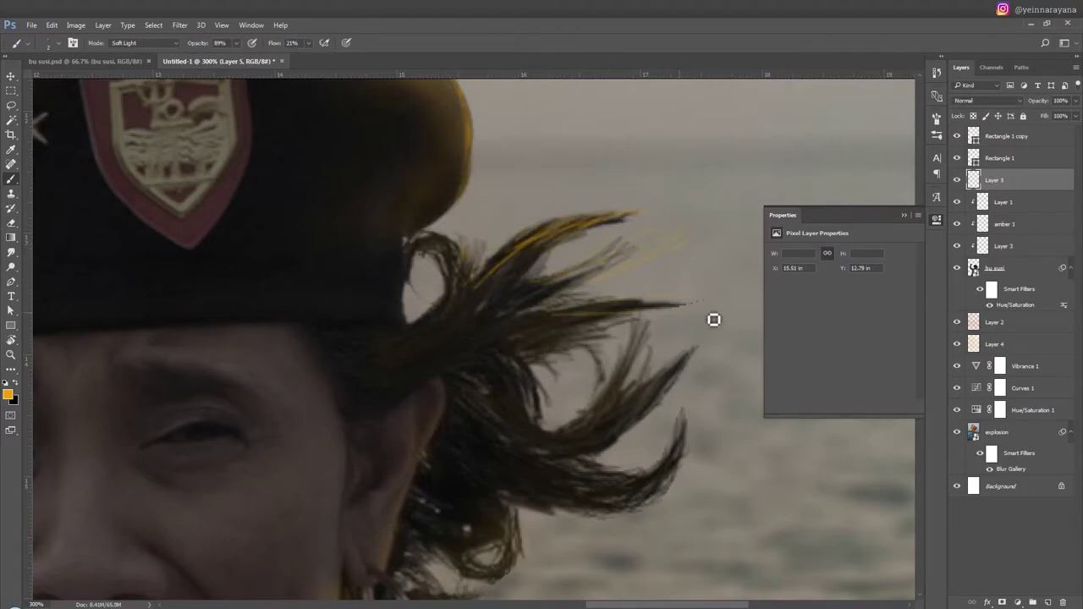
{"action": "key", "text": "e"}
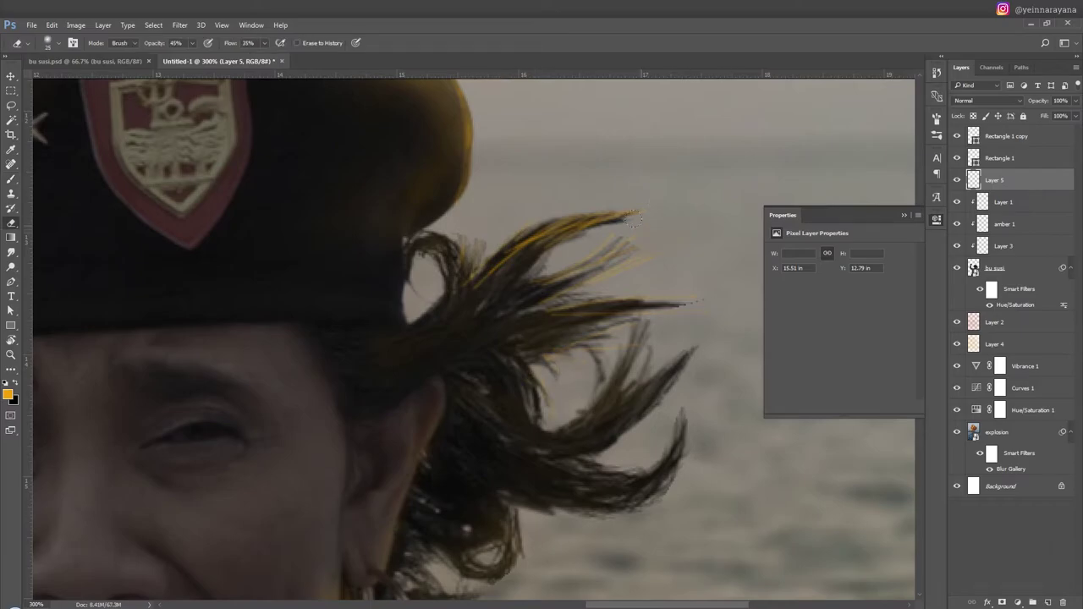
{"action": "key", "text": "b"}
Step: Erase the stray orange paint near the hair tip by the earring
{"action": "left_click_drag", "start_coordinate": [618, 375], "coordinate": [625, 444]}
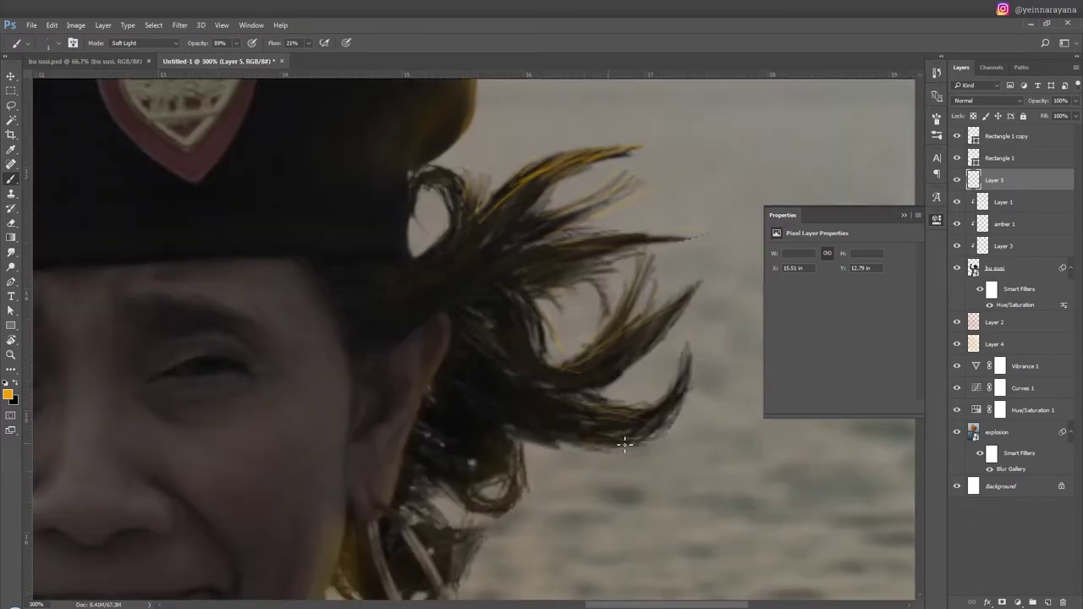
{"action": "left_click_drag", "start_coordinate": [474, 522], "coordinate": [497, 437]}
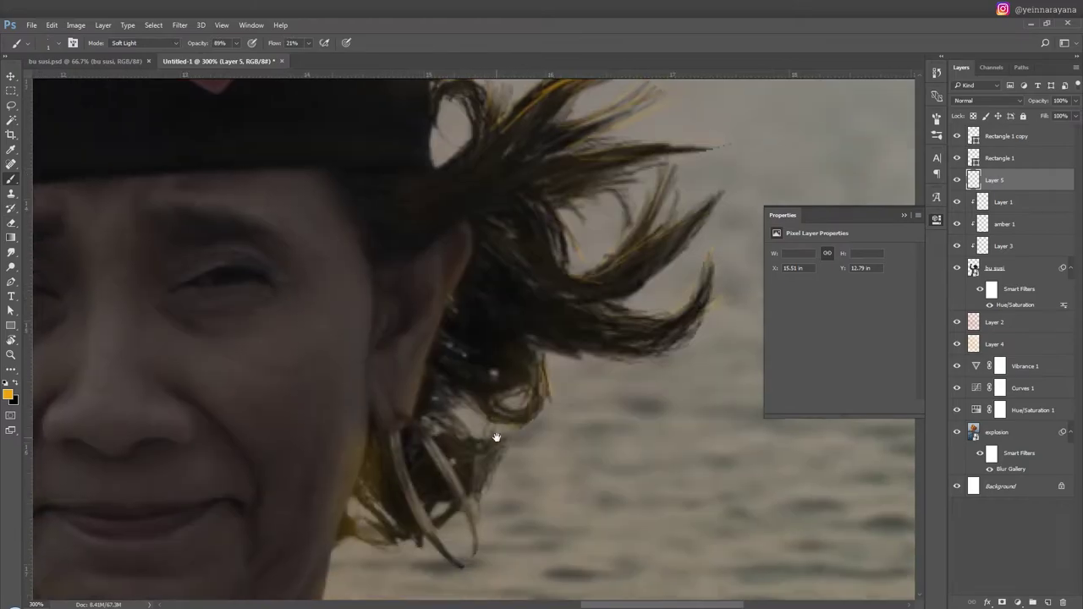
{"action": "key", "text": "e"}
{"action": "left_click_drag", "start_coordinate": [475, 562], "coordinate": [501, 490]}
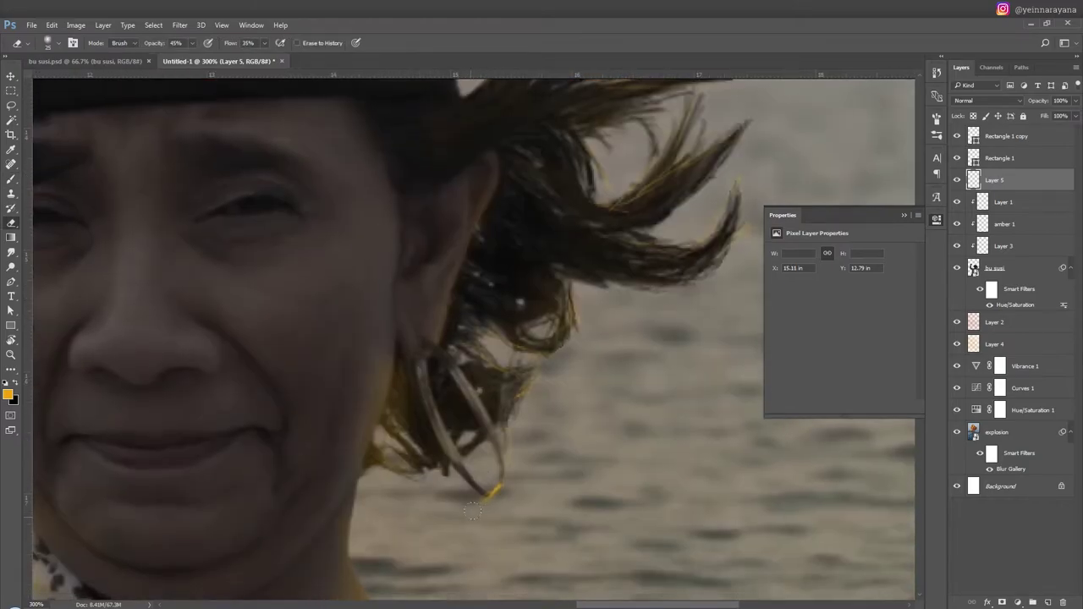
{"action": "key", "text": "b"}
{"action": "key", "text": "e"}
{"action": "left_click", "coordinate": [497, 491]}
{"action": "key", "text": "b"}
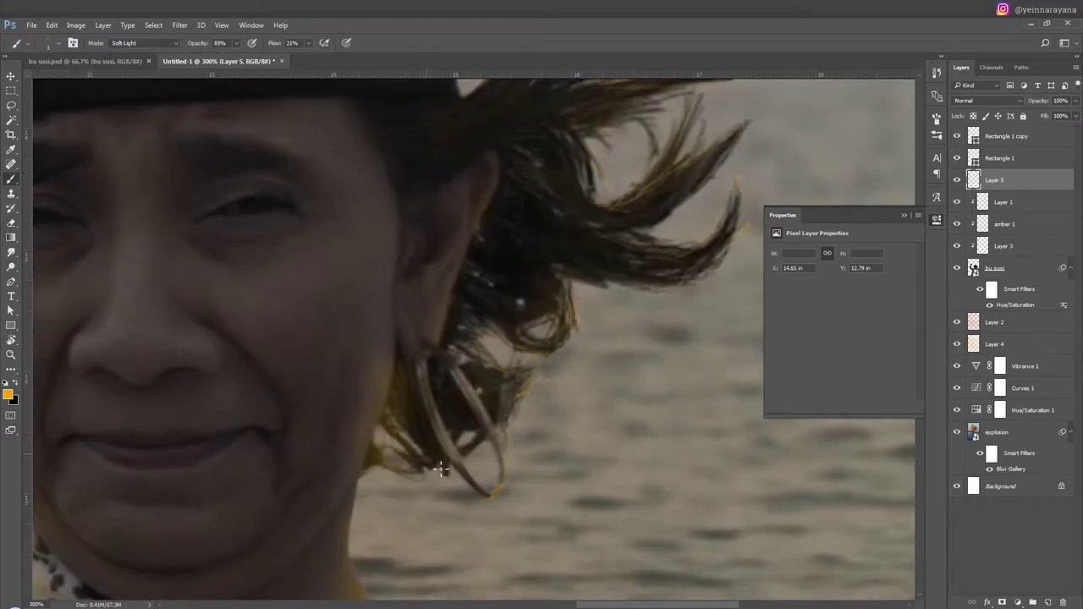
{"action": "scroll", "coordinate": [433, 468], "scroll_direction": "down", "scroll_amount": 3}
{"action": "key", "text": "e"}
{"action": "scroll", "coordinate": [408, 451], "scroll_direction": "down", "scroll_amount": 1}
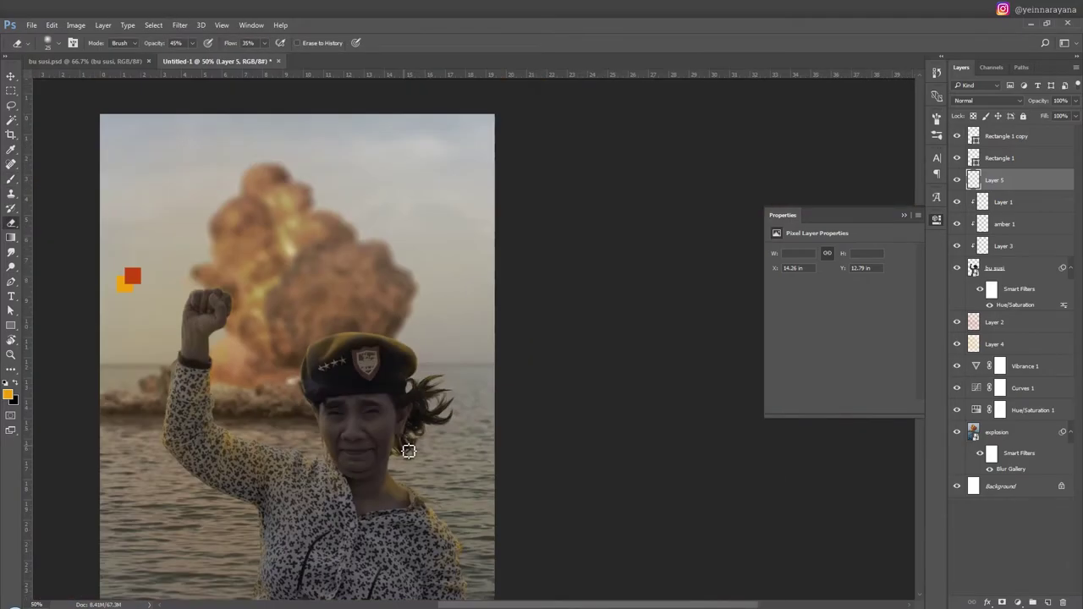
Step: Set bu susi's Hue/Saturation smart filter to saturation -60, lightness -54
{"action": "double_click", "coordinate": [1014, 305]}
{"action": "type", "text": "012"}
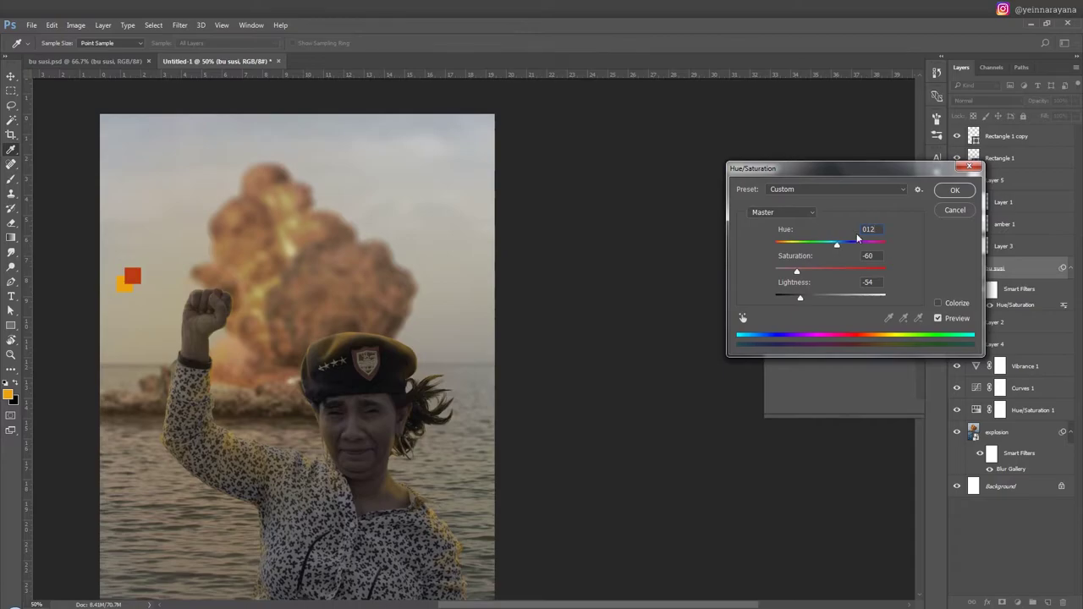
{"action": "key", "text": "Return"}
{"action": "key", "text": "v"}
{"action": "left_click_drag", "start_coordinate": [348, 465], "coordinate": [442, 431]}
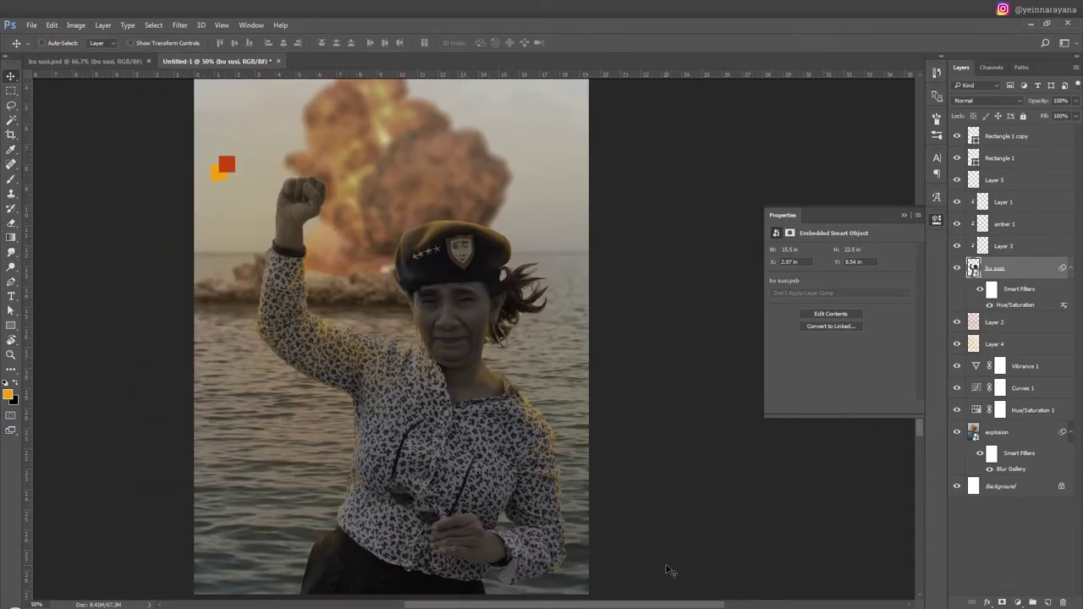
Step: On amber 1, paint warm soft-light rim light along the beret and face
{"action": "key", "text": "alt+bracketright"}
{"action": "key", "text": "alt+bracketright"}
{"action": "key", "text": "b"}
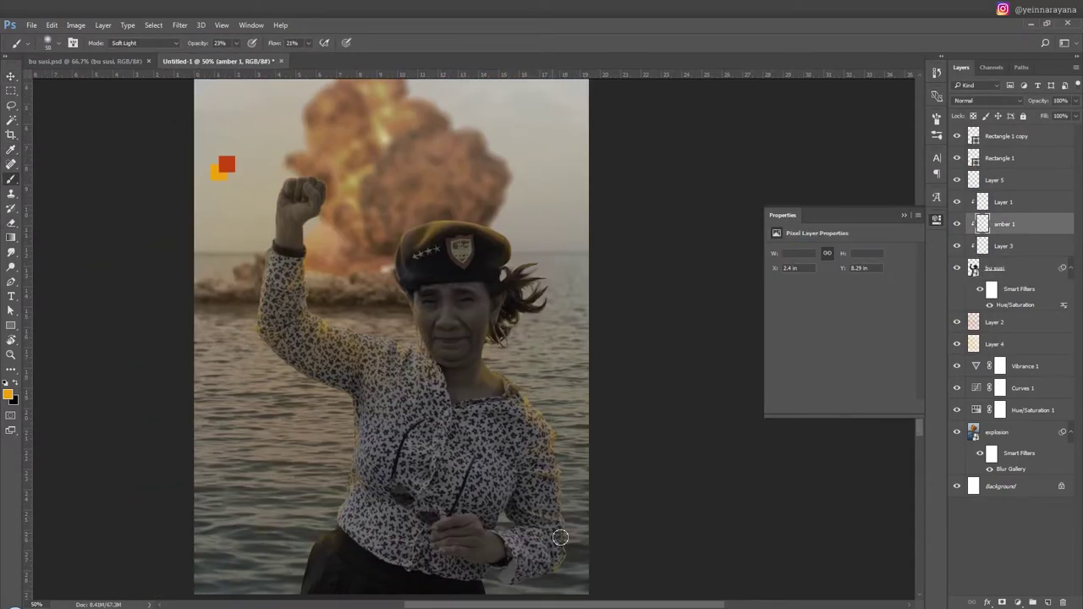
{"action": "key", "text": "e"}
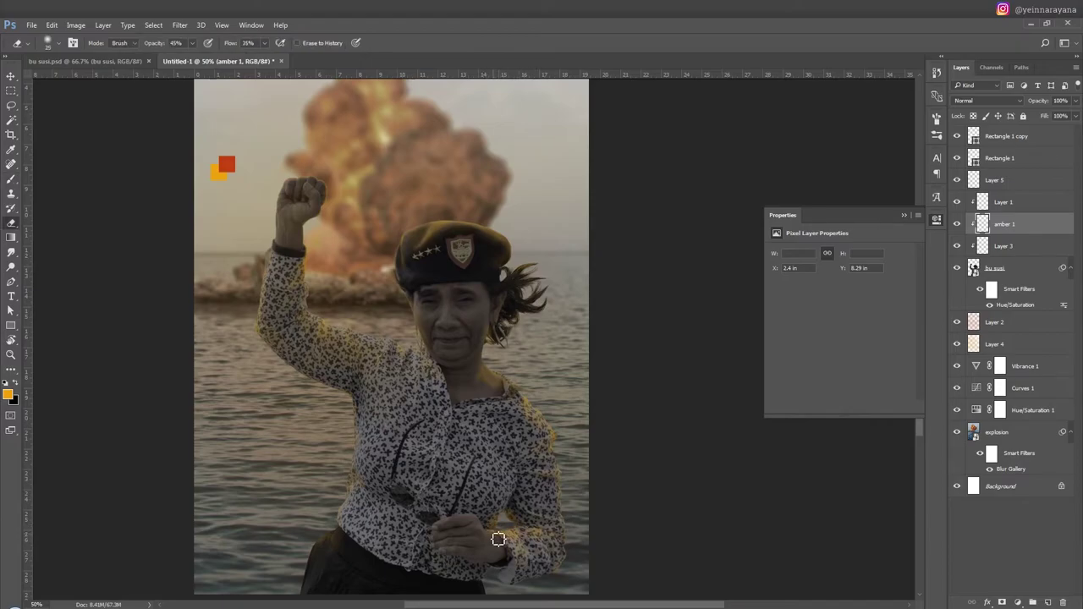
{"action": "key", "text": "b"}
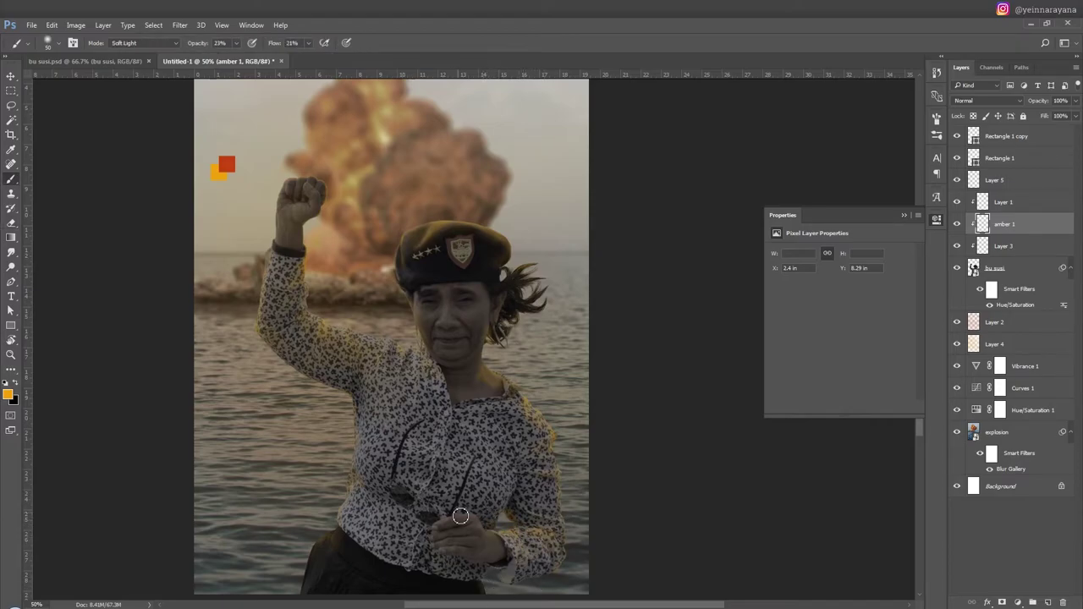
{"action": "key", "text": "e"}
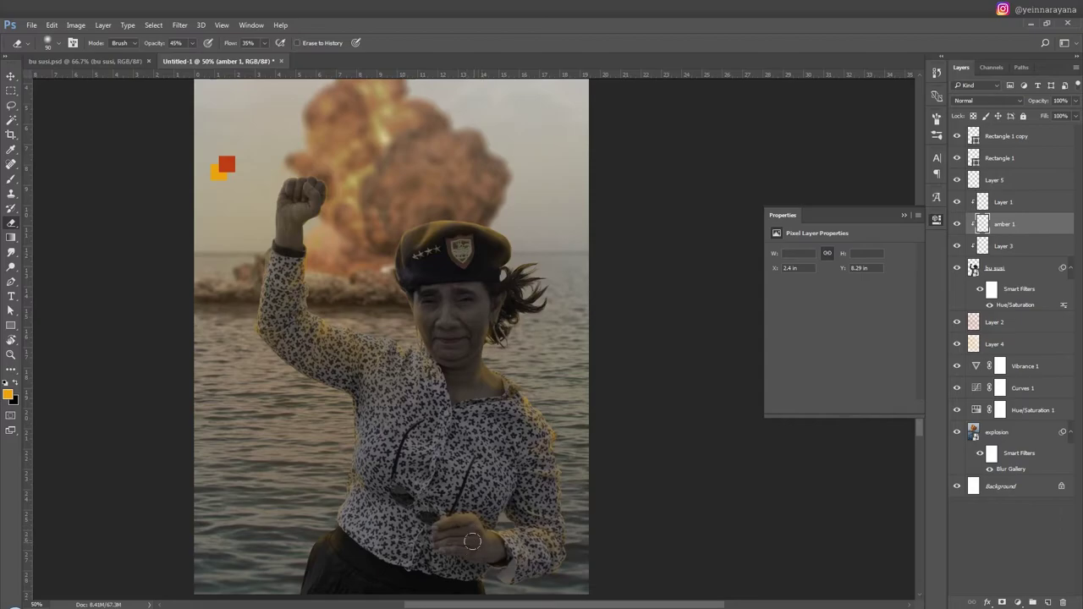
{"action": "key", "text": "b"}
{"action": "key", "text": "ctrl+minus"}
{"action": "key", "text": "ctrl+minus"}
{"action": "key", "text": "ctrl+plus"}
{"action": "key", "text": "ctrl+plus"}
{"action": "key", "text": "ctrl+plus"}
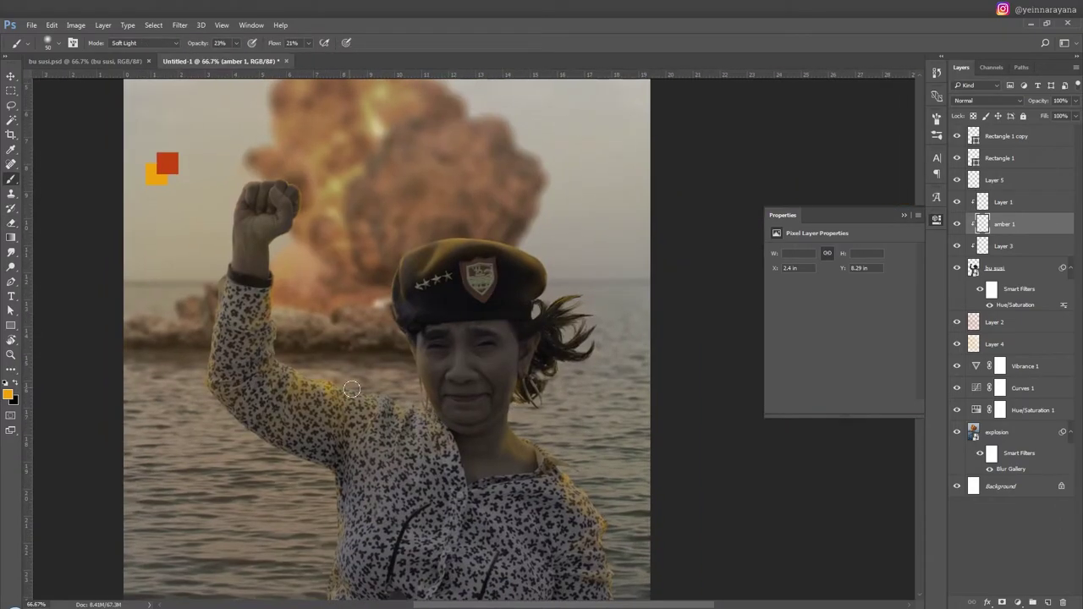
{"action": "left_click_drag", "start_coordinate": [390, 415], "coordinate": [457, 440]}
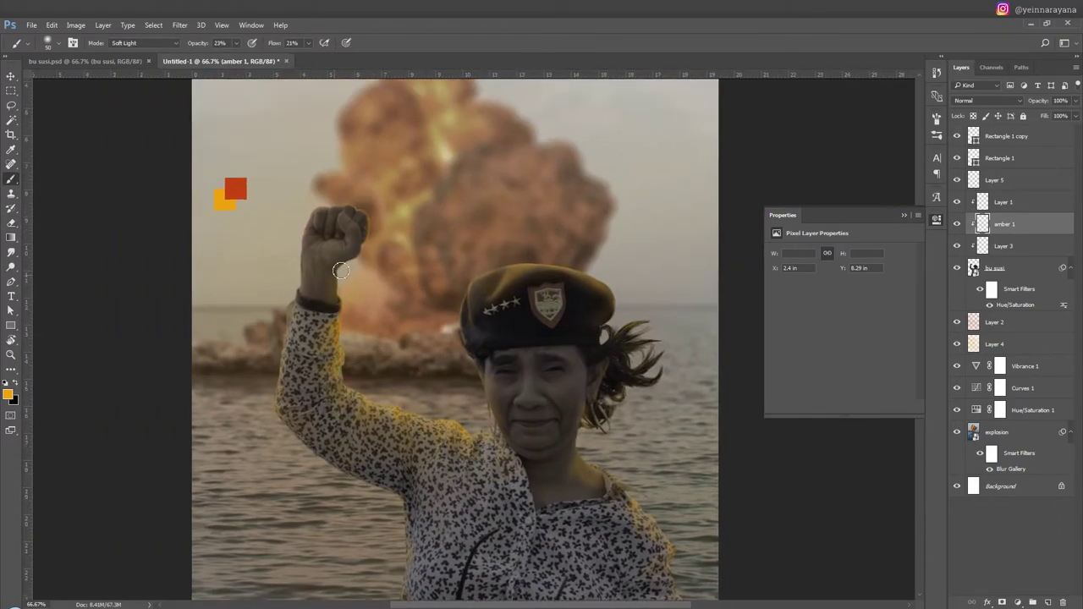
{"action": "left_click_drag", "start_coordinate": [461, 295], "coordinate": [471, 352]}
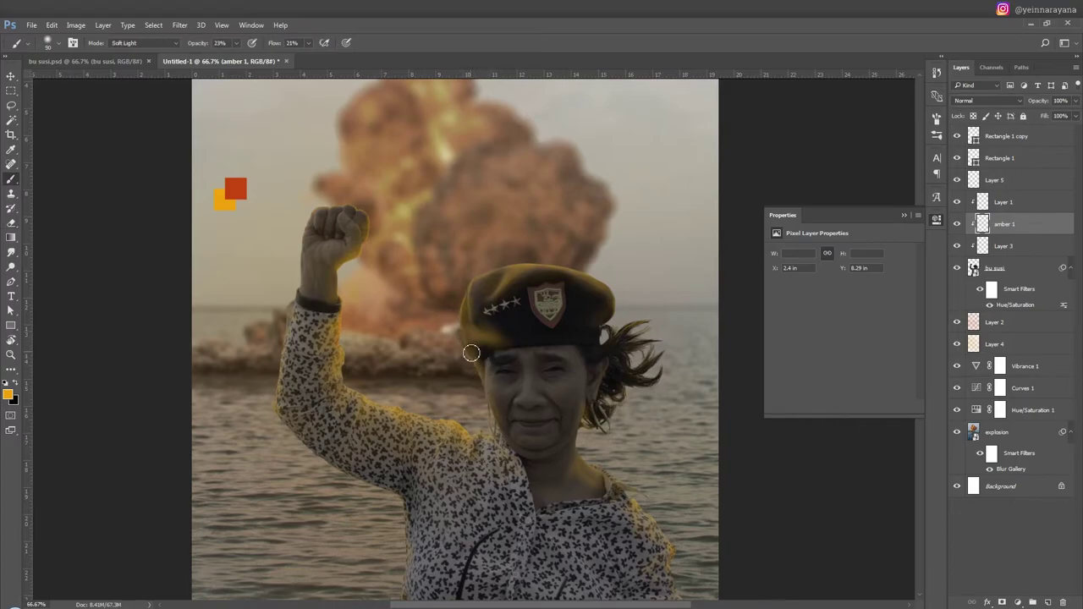
Step: Shift the amber glow's hue with Hue/Saturation (Ctrl+U)
{"action": "key", "text": "v"}
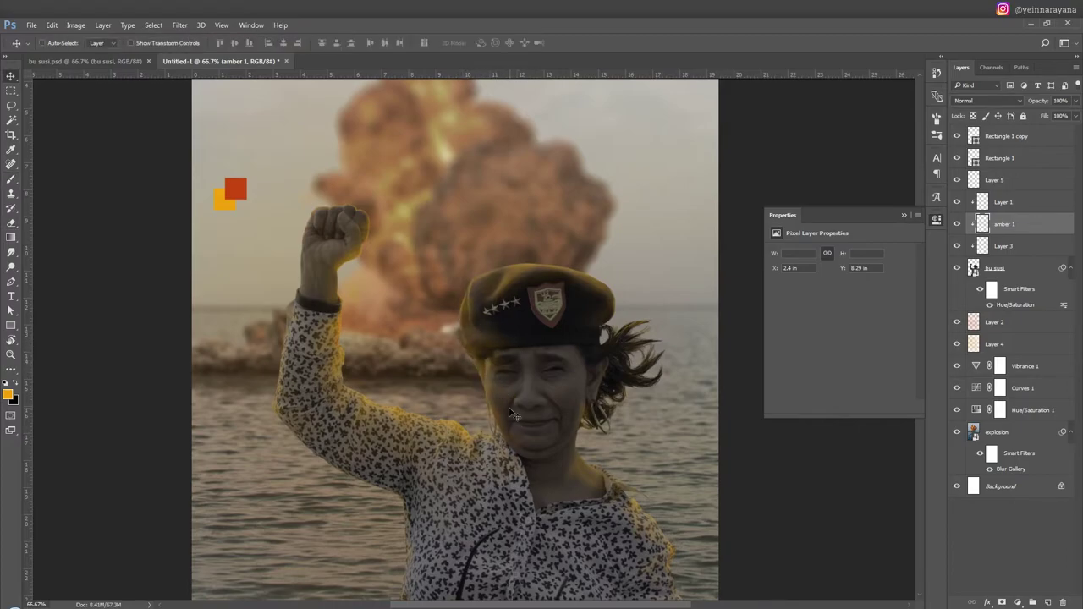
{"action": "key", "text": "ctrl+u"}
{"action": "mouse_move", "coordinate": [686, 252]}
{"action": "left_mouse_down"}
{"action": "mouse_move", "coordinate": [700, 258]}
{"action": "mouse_move", "coordinate": [684, 226]}
{"action": "left_mouse_up"}
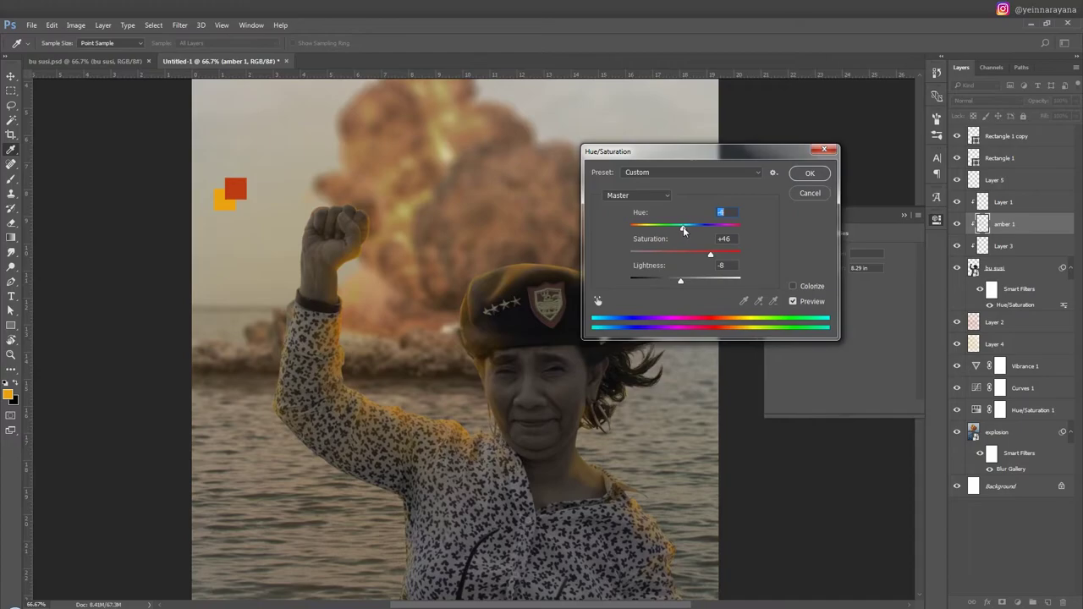
{"action": "key", "text": "Return"}
Step: Paint soft glow along the raised arm and shoulder, then erase excess on the blouse's right edge
{"action": "key", "text": "ctrl+minus"}
{"action": "key", "text": "b"}
{"action": "mouse_move", "coordinate": [495, 398]}
{"action": "left_mouse_down"}
{"action": "mouse_move", "coordinate": [391, 415]}
{"action": "mouse_move", "coordinate": [431, 489]}
{"action": "mouse_move", "coordinate": [626, 509]}
{"action": "left_mouse_up"}
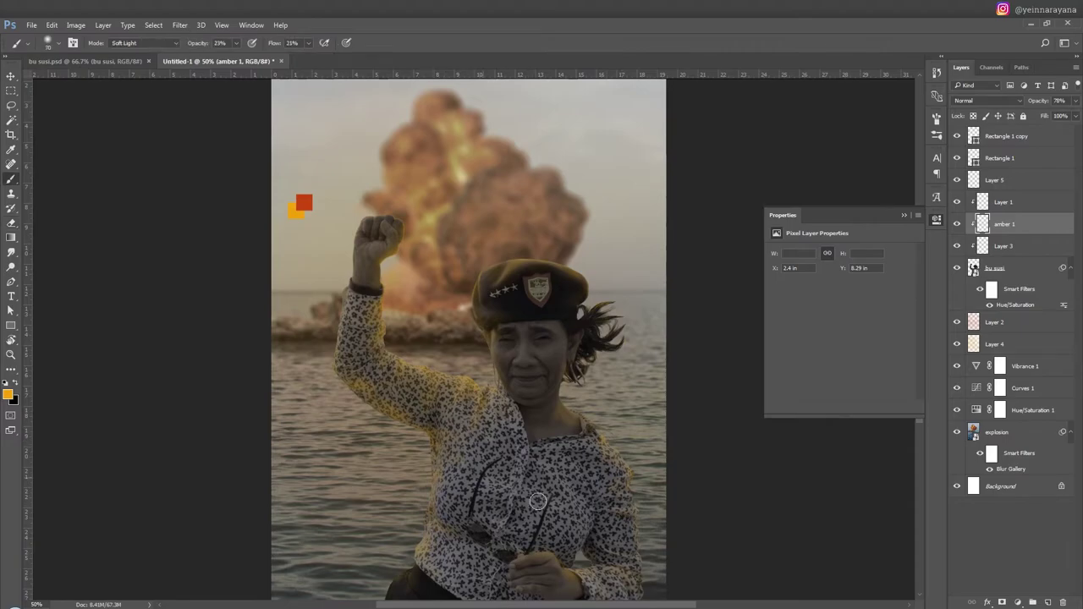
{"action": "key", "text": "e"}
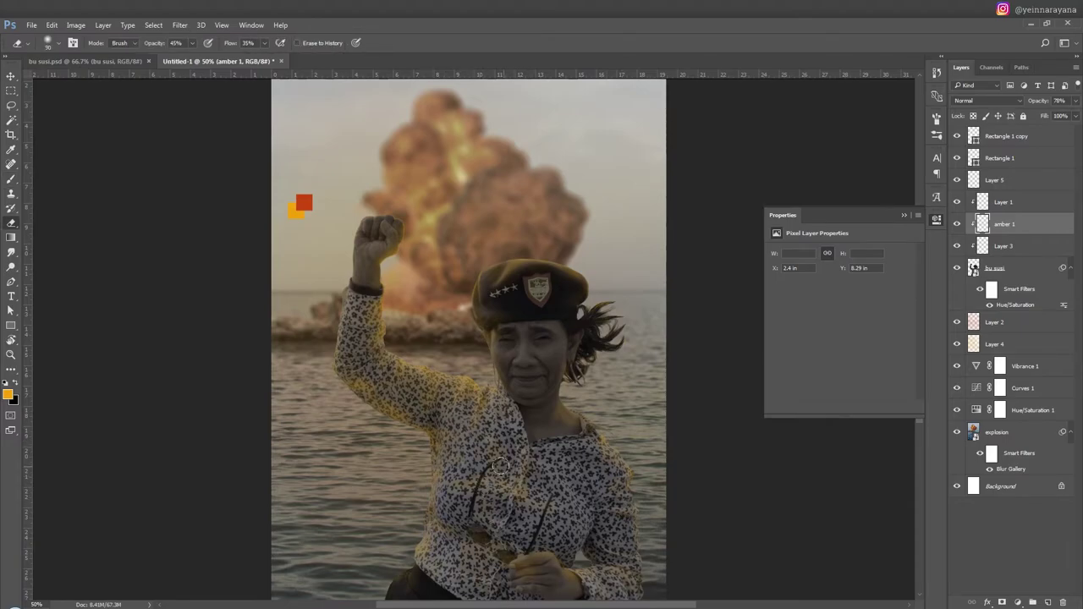
{"action": "left_click_drag", "start_coordinate": [539, 489], "coordinate": [598, 526]}
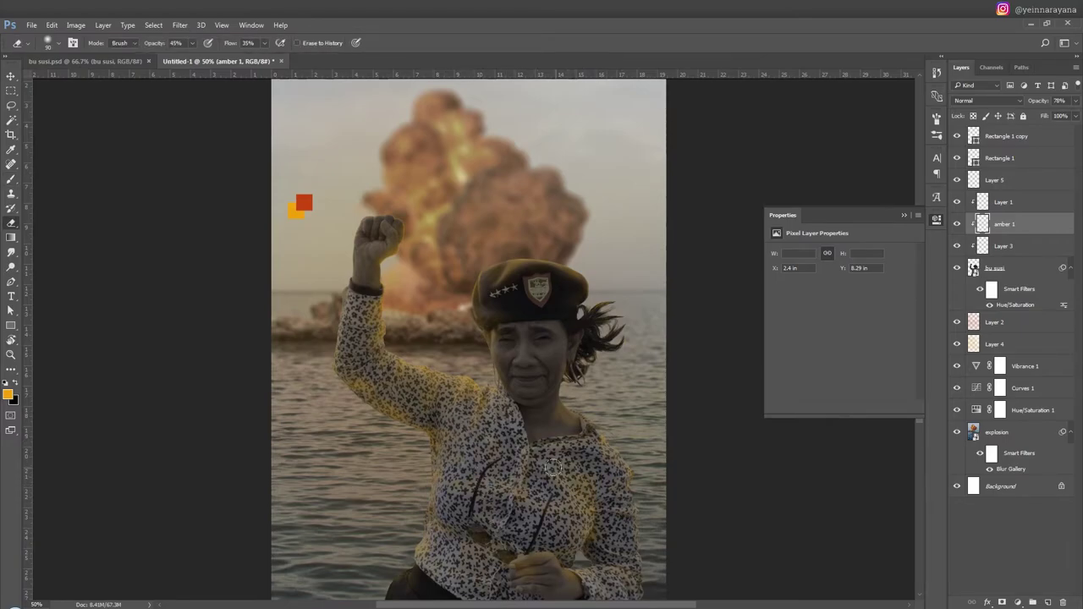
{"action": "scroll", "coordinate": [573, 517], "scroll_direction": "down", "scroll_amount": 2}
{"action": "scroll", "coordinate": [334, 333], "scroll_direction": "up", "scroll_amount": 3}
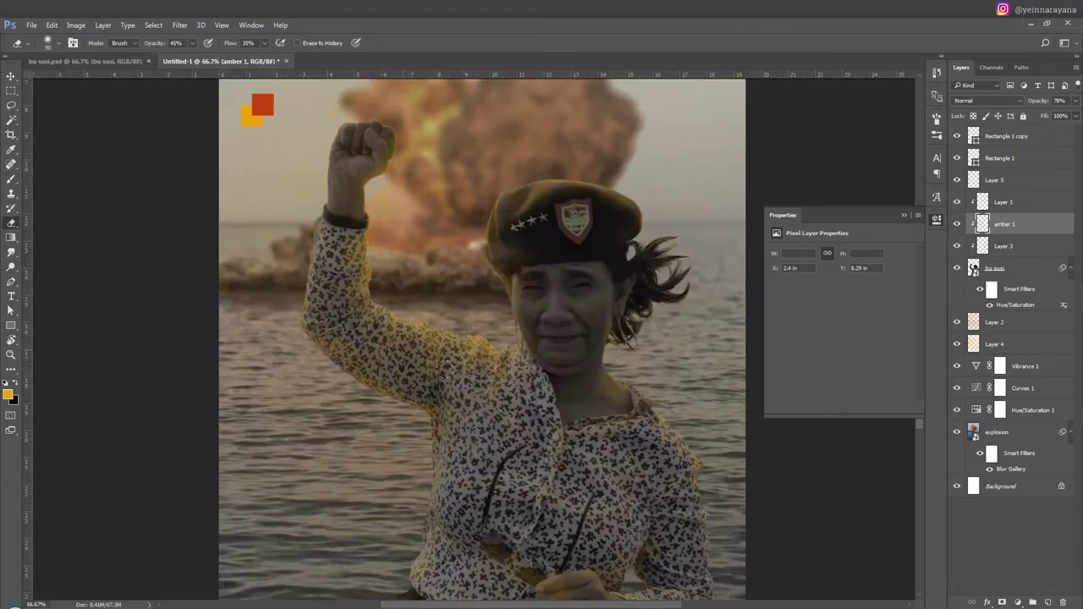
{"action": "scroll", "coordinate": [446, 369], "scroll_direction": "up", "scroll_amount": 2}
{"action": "scroll", "coordinate": [446, 370], "scroll_direction": "down", "scroll_amount": 3}
{"action": "scroll", "coordinate": [446, 370], "scroll_direction": "down", "scroll_amount": 1}
{"action": "key", "text": "b"}
{"action": "left_click", "coordinate": [1006, 135]}
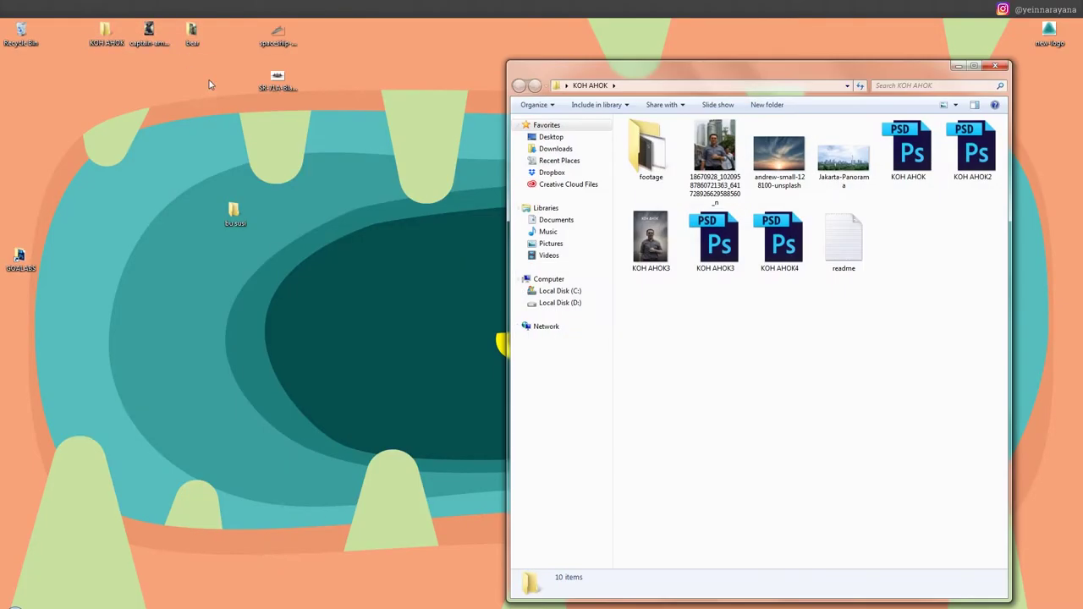
Step: Open KOH AHOK3.psd from the KOH AHOK folder in Photoshop
{"action": "double_click", "coordinate": [715, 241]}
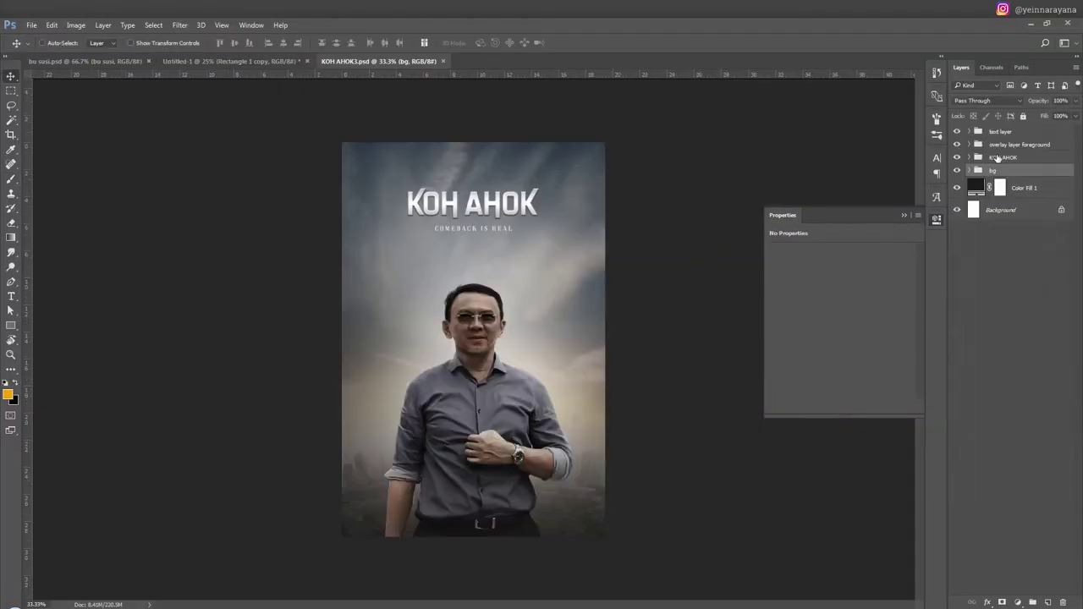
Step: Copy the text layer group into the poster and retype the title smart object as 'BU SUSI'
{"action": "left_click_drag", "start_coordinate": [993, 133], "coordinate": [502, 239]}
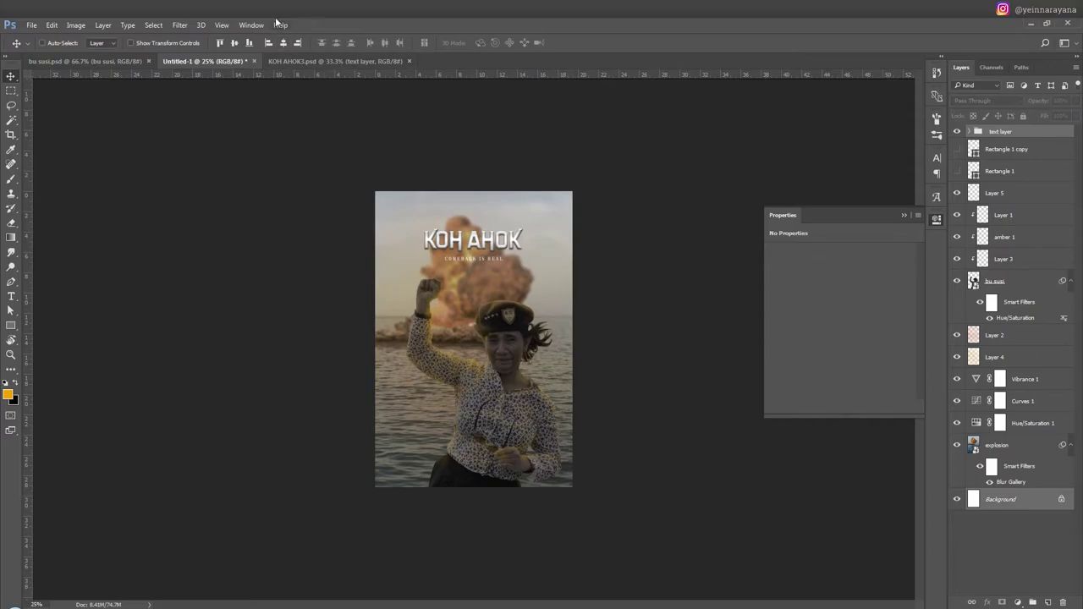
{"action": "left_click", "coordinate": [968, 131]}
{"action": "double_click", "coordinate": [984, 167]}
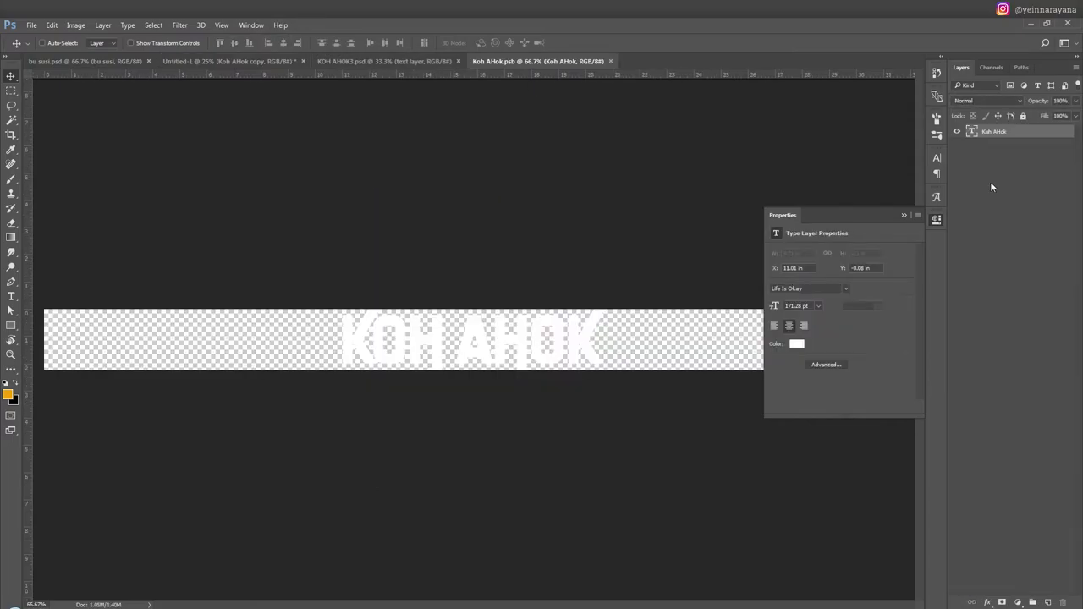
{"action": "double_click", "coordinate": [972, 132]}
{"action": "type", "text": "BU"}
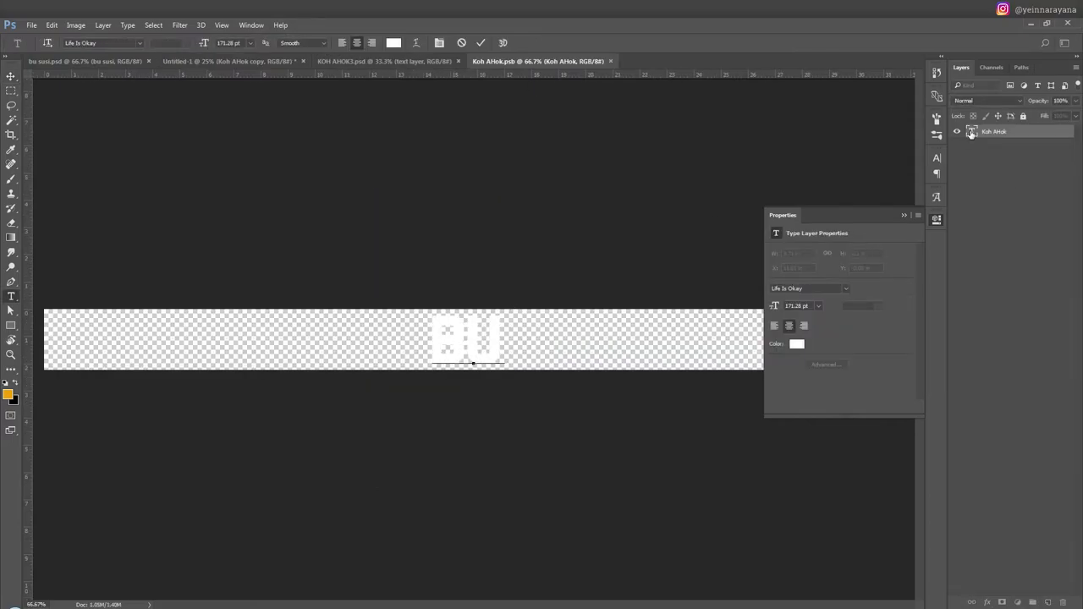
{"action": "type", "text": " SUSI"}
{"action": "key", "text": "ctrl+Return"}
{"action": "key", "text": "ctrl+s"}
{"action": "key", "text": "ctrl+w"}
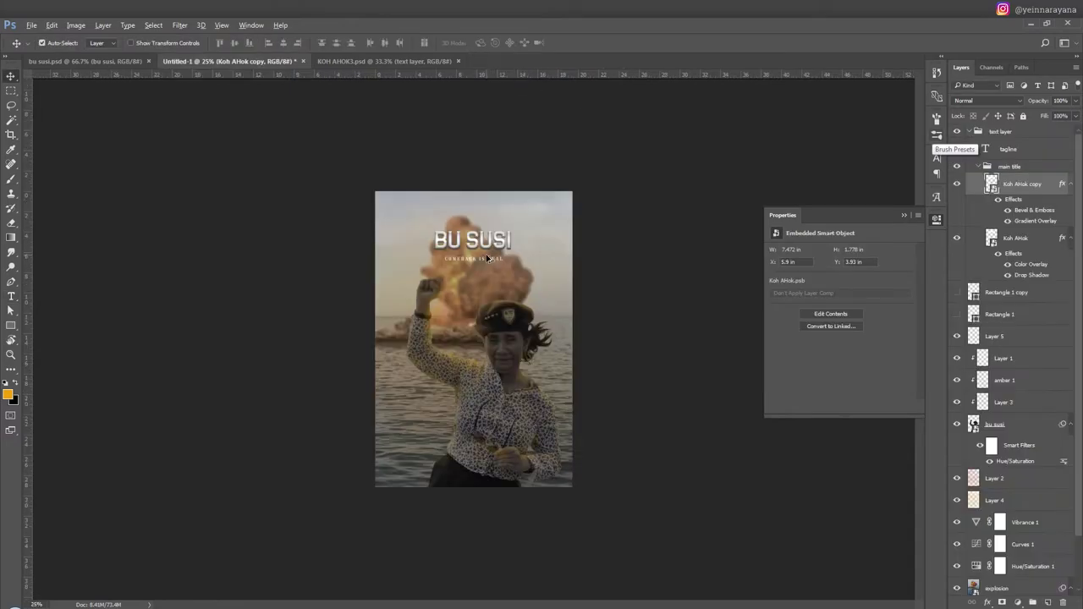
Step: Change the tagline to 'TENGGELAMKAN!', compare against KOH AHOK3, and collapse the title group
{"action": "double_click", "coordinate": [984, 150]}
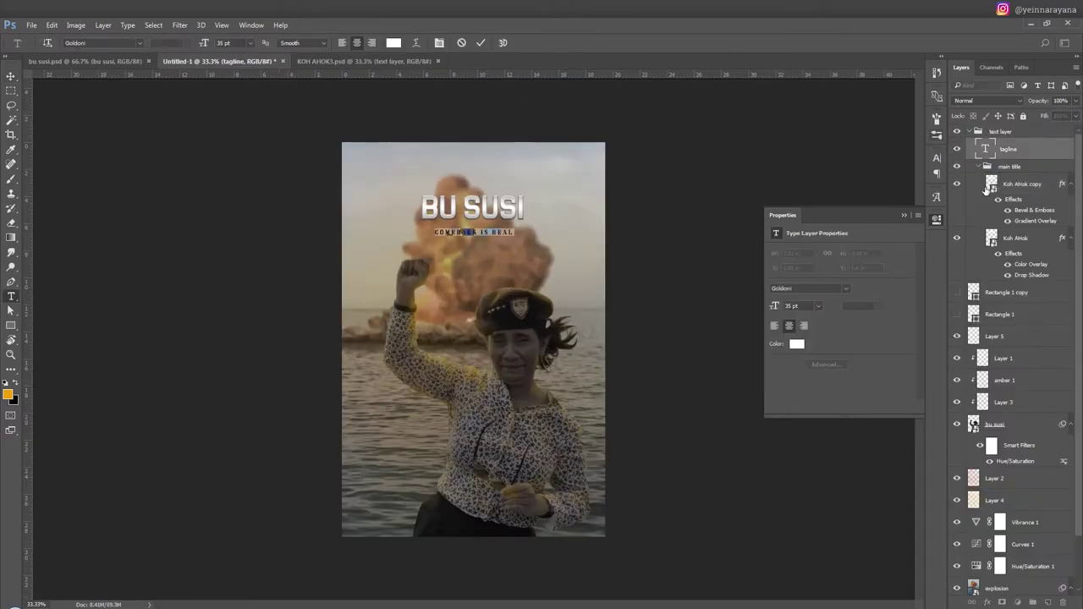
{"action": "left_click", "coordinate": [500, 230]}
{"action": "type", "text": "TENGGELAMKAN!"}
{"action": "key", "text": "ctrl+Return"}
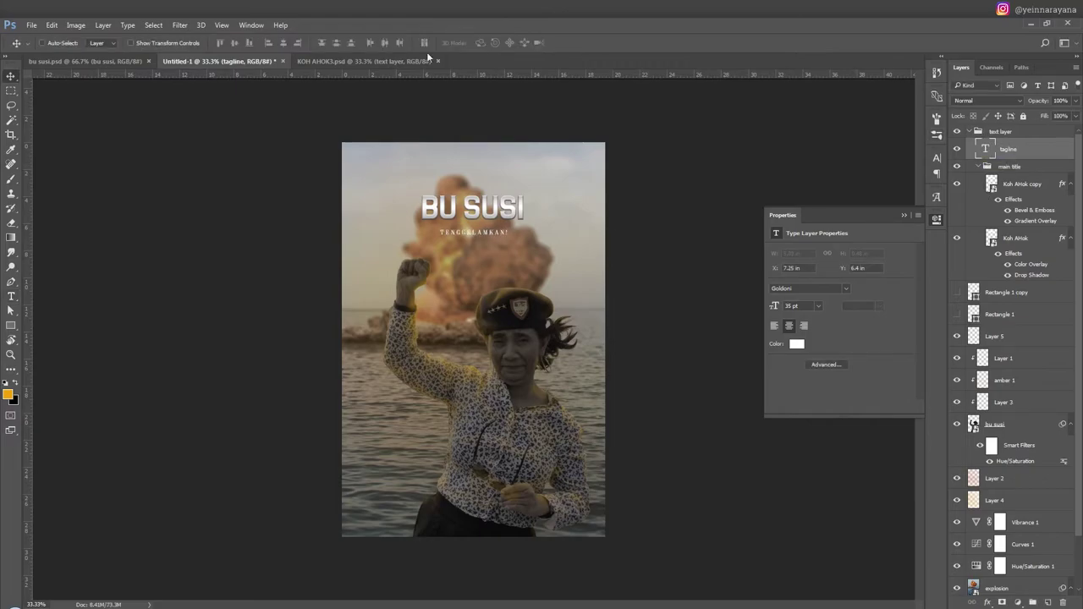
{"action": "left_click", "coordinate": [373, 61]}
{"action": "left_click", "coordinate": [246, 61]}
{"action": "left_click", "coordinate": [1000, 131]}
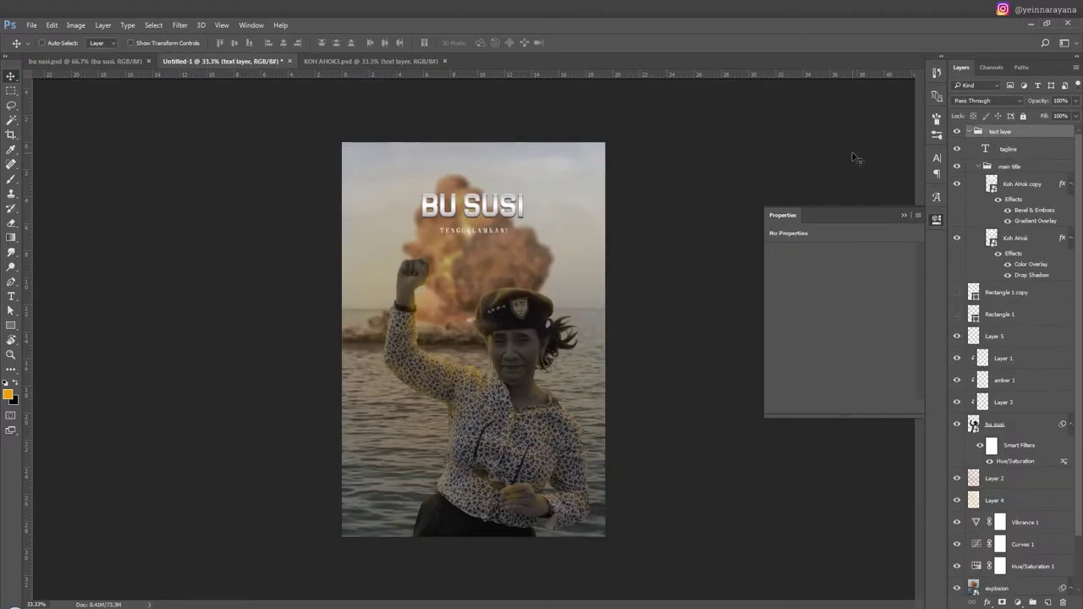
{"action": "left_click", "coordinate": [979, 165]}
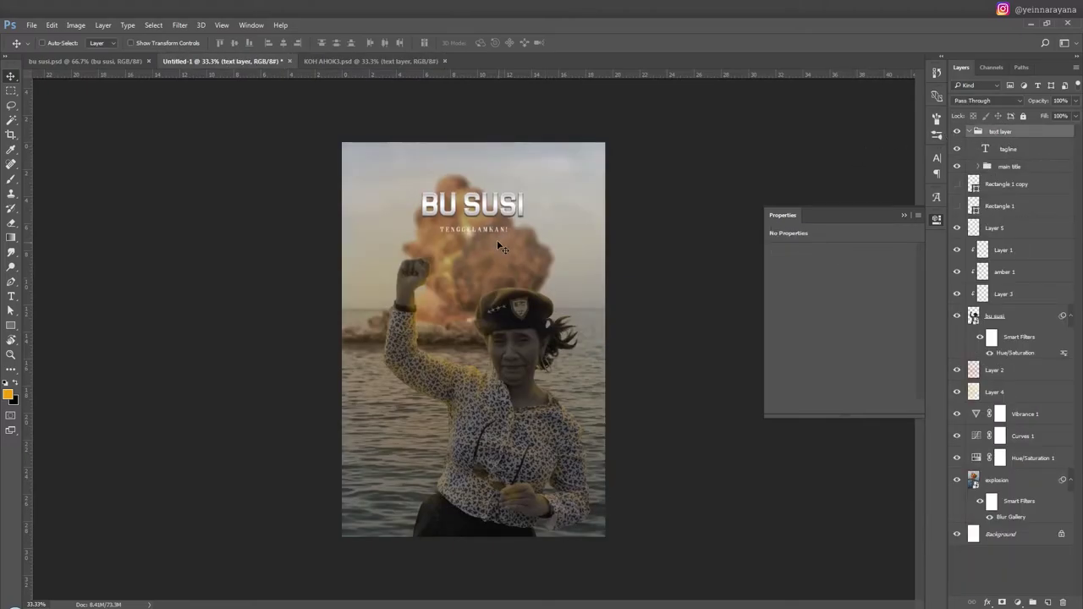
Step: Add Layer 6 clipped to the TENGGELAMKAN! tagline at 75% opacity, then collapse the text group
{"action": "key", "text": "ctrl+shift+n"}
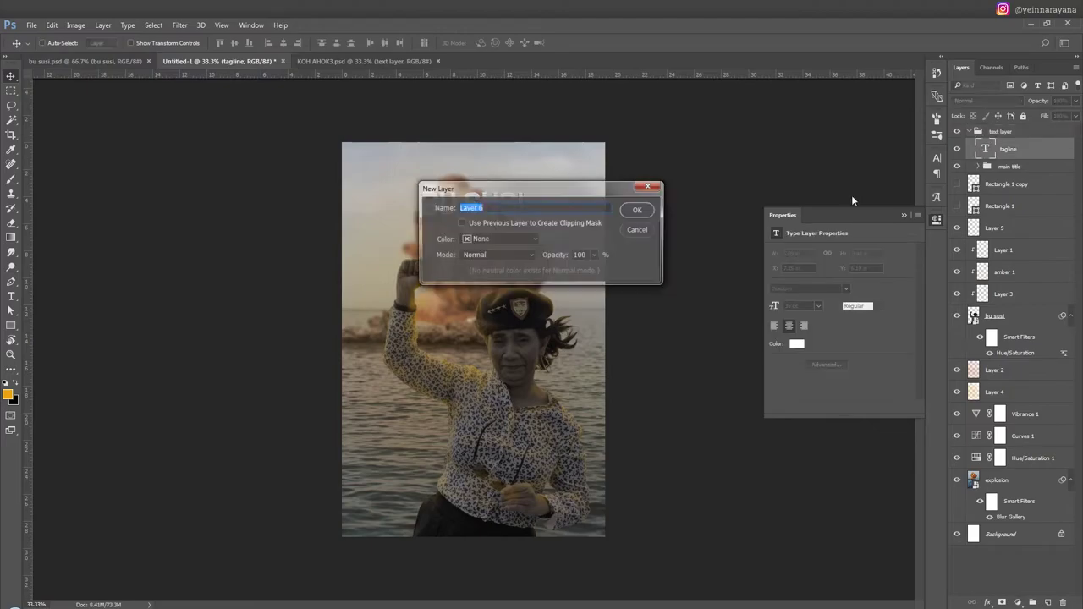
{"action": "key", "text": "Return"}
{"action": "key", "text": "b"}
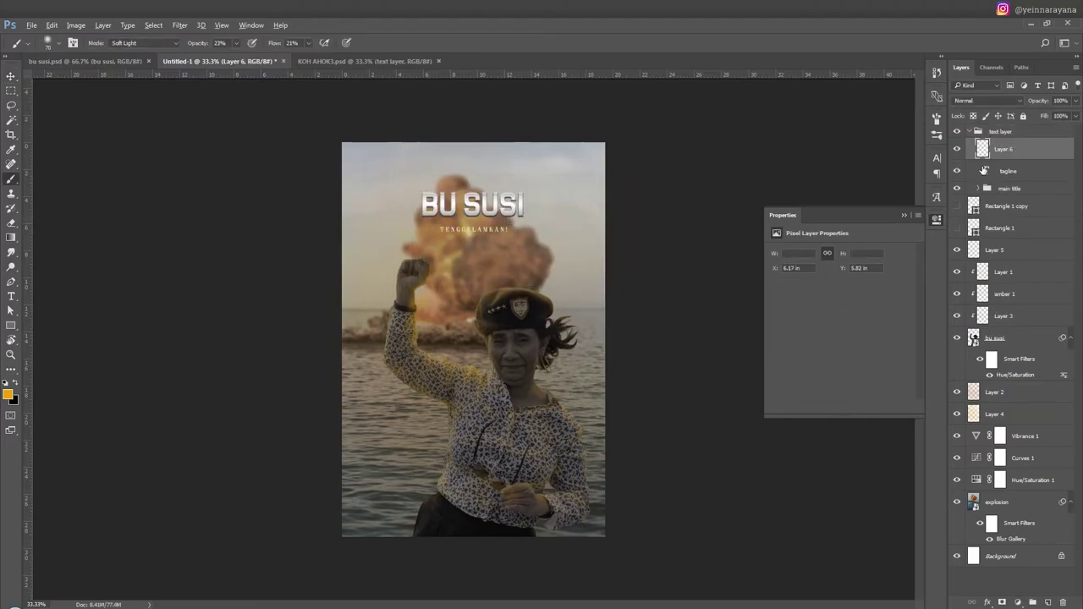
{"action": "left_click", "coordinate": [984, 170], "text": "alt"}
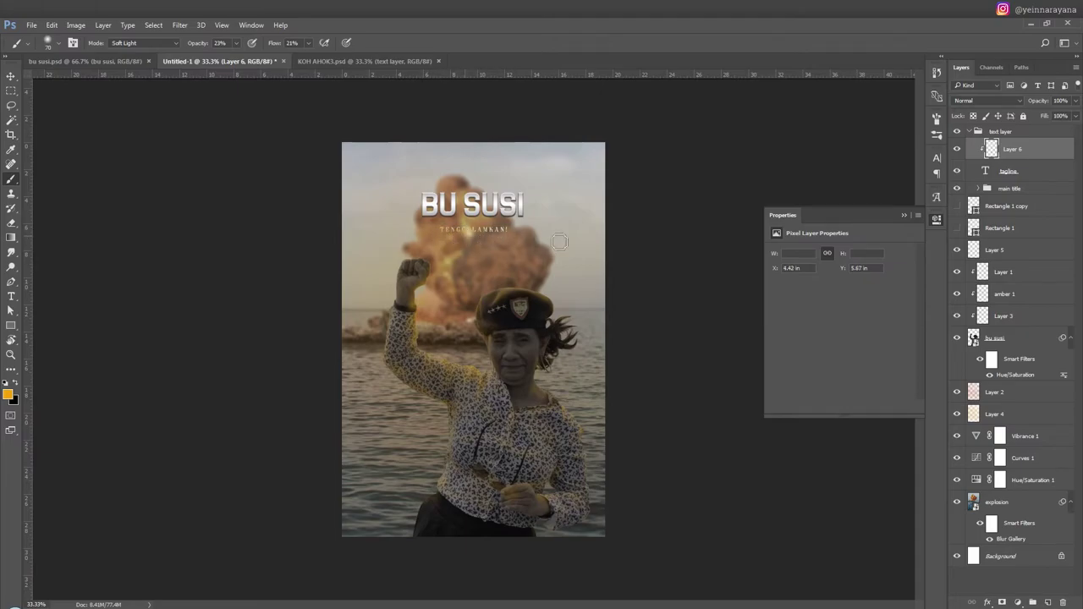
{"action": "key", "text": "v"}
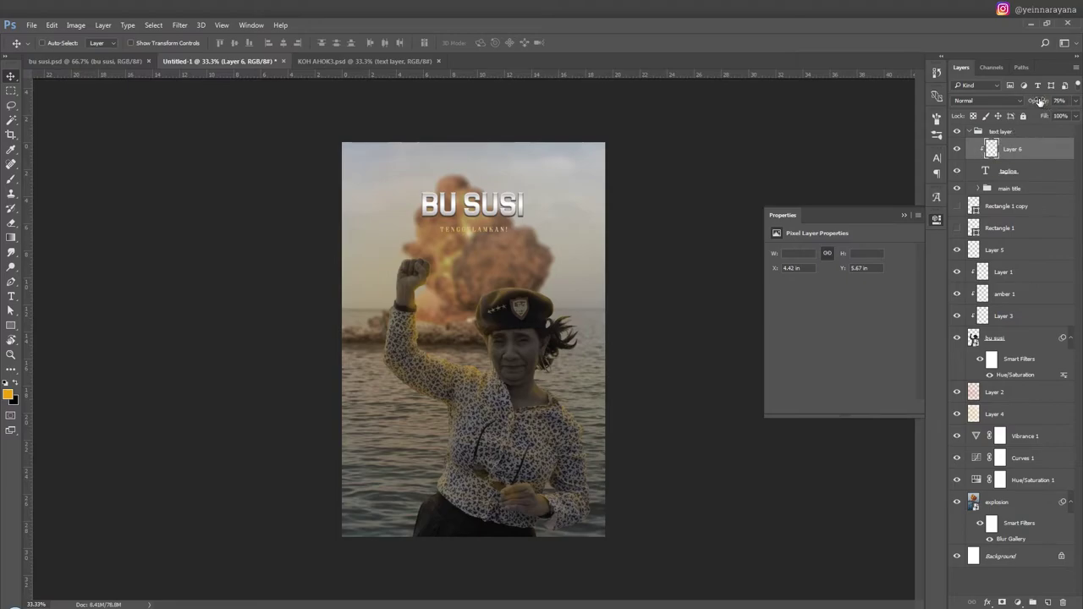
{"action": "left_click", "coordinate": [990, 131]}
{"action": "left_click", "coordinate": [970, 131]}
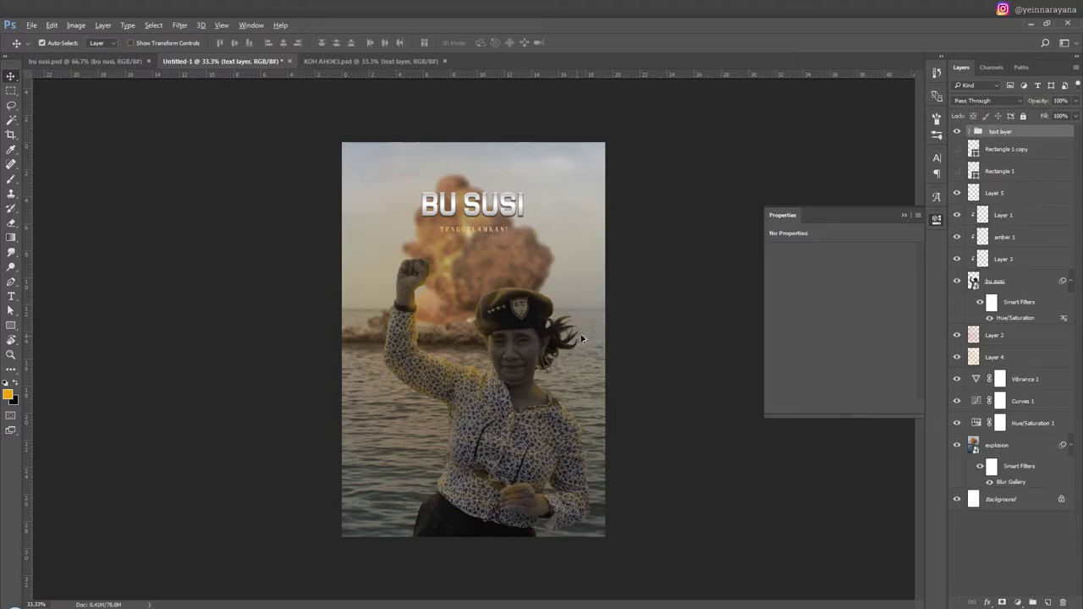
Step: On amber 1, paint amber tint over the face, then erase it from chin, mouth and beret edge
{"action": "scroll", "coordinate": [513, 343], "scroll_direction": "up", "scroll_amount": 1}
{"action": "left_click", "coordinate": [996, 281]}
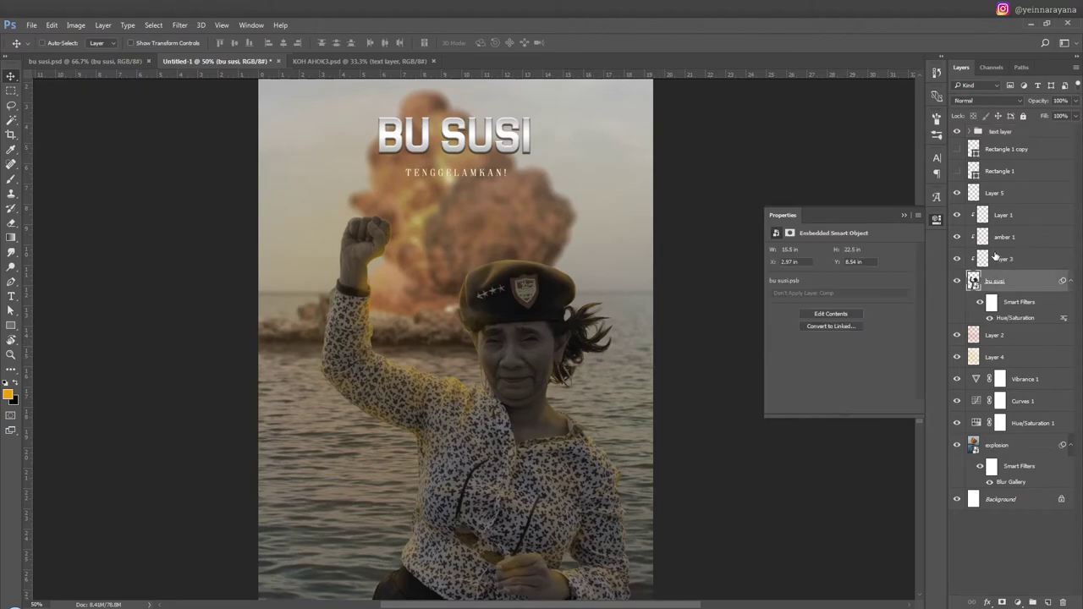
{"action": "left_click", "coordinate": [1005, 237]}
{"action": "key", "text": "b"}
{"action": "scroll", "coordinate": [508, 358], "scroll_direction": "up", "scroll_amount": 1}
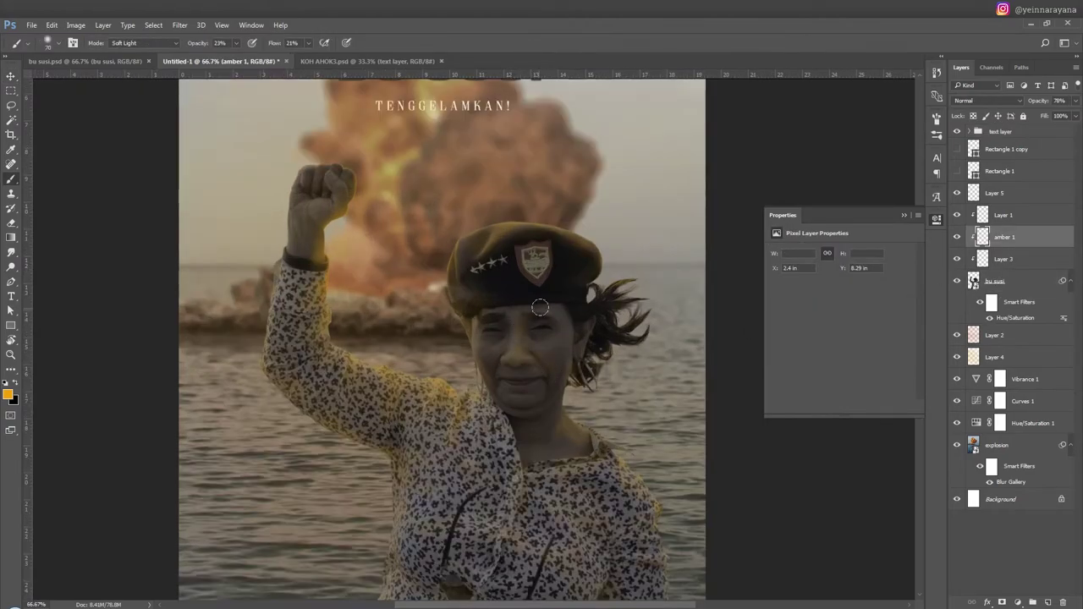
{"action": "left_click_drag", "start_coordinate": [540, 308], "coordinate": [525, 339]}
{"action": "key", "text": "e"}
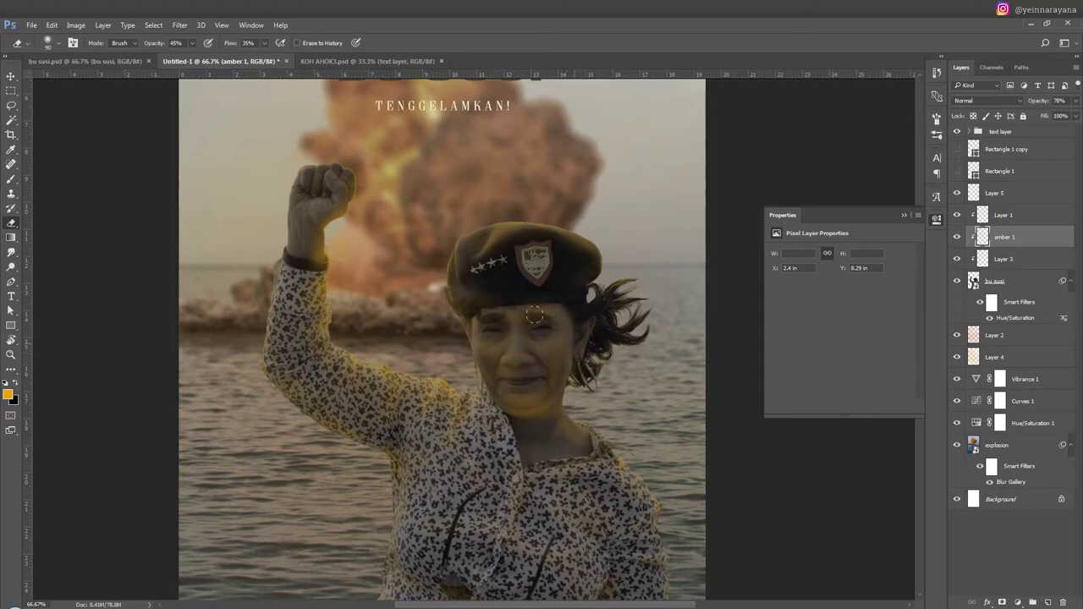
{"action": "mouse_move", "coordinate": [513, 401]}
{"action": "left_mouse_down"}
{"action": "mouse_move", "coordinate": [535, 409]}
{"action": "mouse_move", "coordinate": [522, 441]}
{"action": "left_mouse_up"}
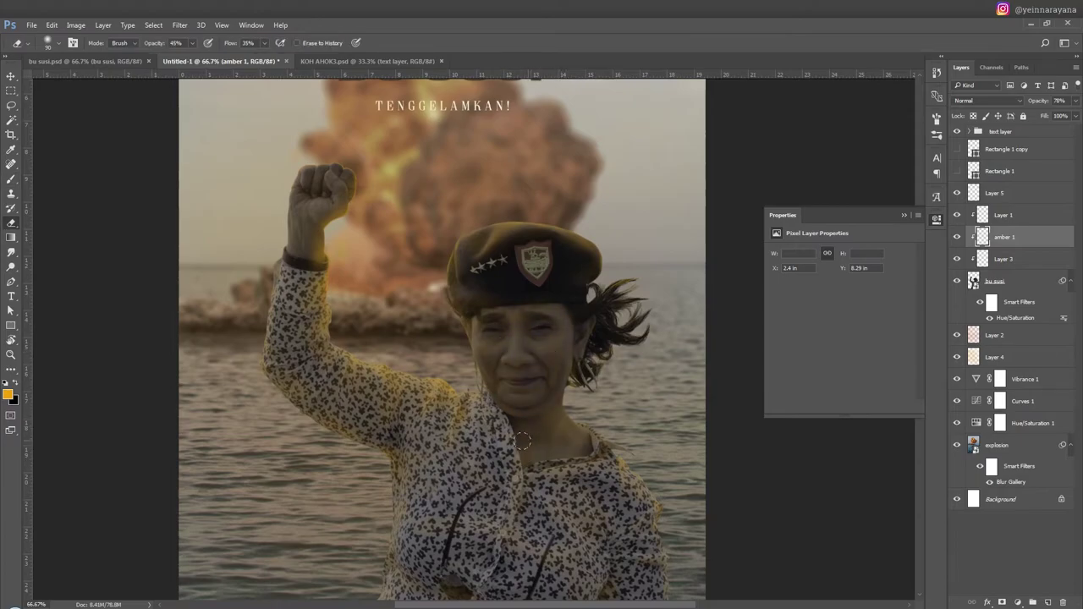
{"action": "left_click_drag", "start_coordinate": [504, 298], "coordinate": [571, 275]}
Step: Paint a warm orange glow along the shield badge and stars, then zoom out to 25%
{"action": "key", "text": "alt+bracketright"}
{"action": "scroll", "coordinate": [513, 298], "scroll_direction": "up", "scroll_amount": 4, "text": "alt"}
{"action": "key", "text": "b"}
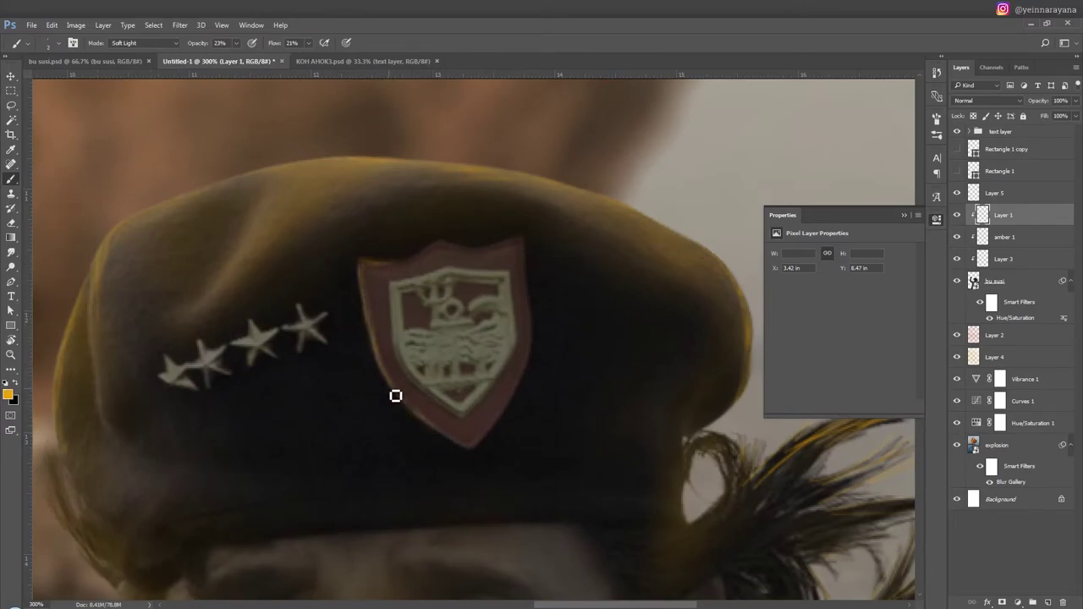
{"action": "mouse_move", "coordinate": [389, 266]}
{"action": "left_mouse_down"}
{"action": "mouse_move", "coordinate": [457, 246]}
{"action": "mouse_move", "coordinate": [539, 302]}
{"action": "left_mouse_up"}
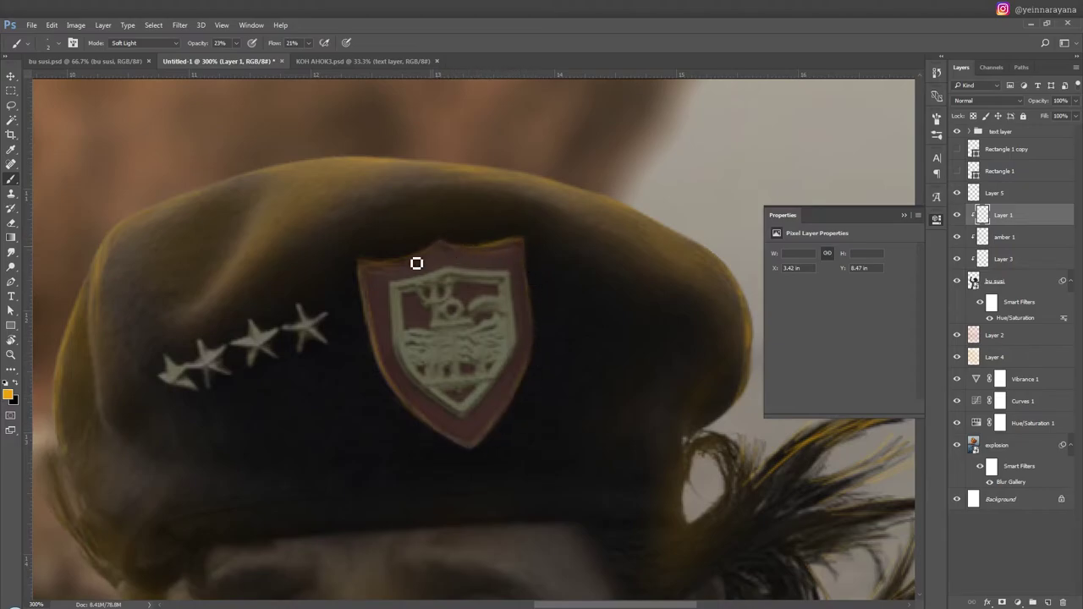
{"action": "key", "text": "h"}
{"action": "left_click_drag", "start_coordinate": [396, 266], "coordinate": [419, 443]}
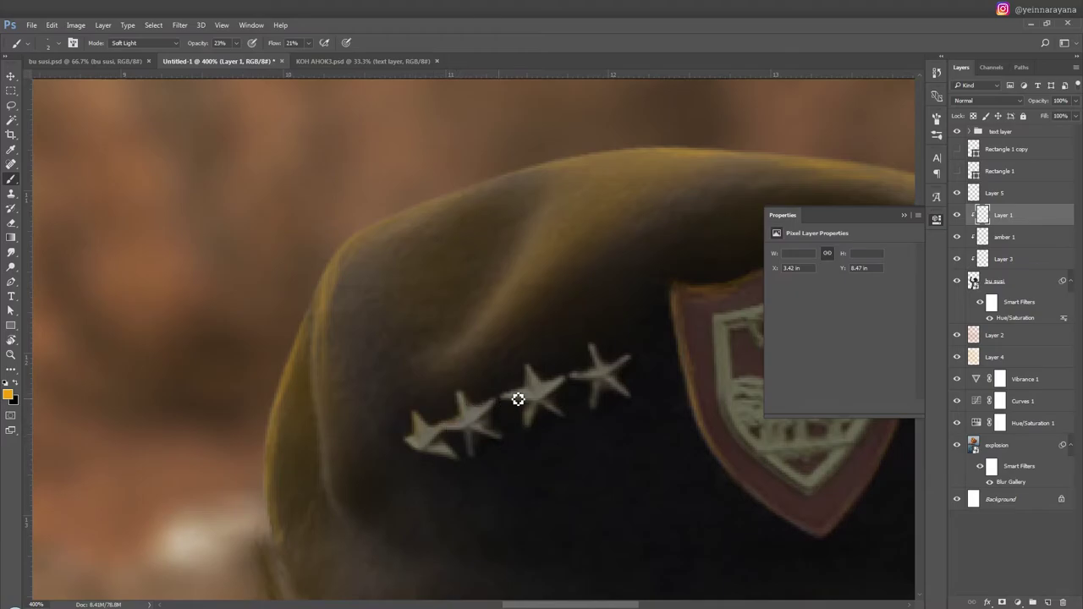
{"action": "key", "text": "v"}
{"action": "key", "text": "ctrl+minus"}
{"action": "key", "text": "ctrl+minus"}
{"action": "key", "text": "ctrl+minus"}
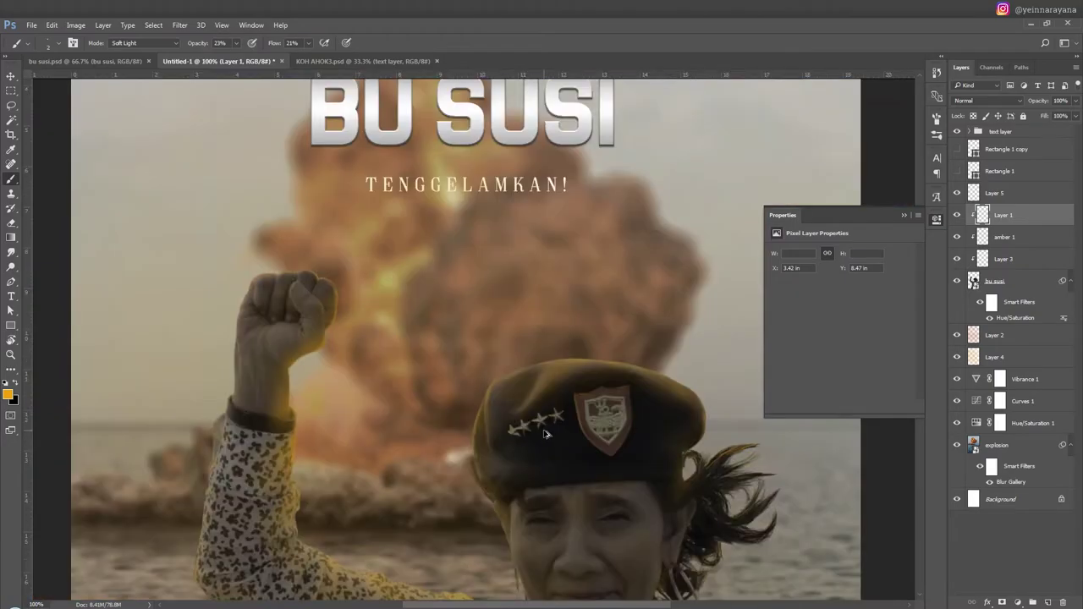
{"action": "key", "text": "ctrl+minus"}
{"action": "key", "text": "ctrl+minus"}
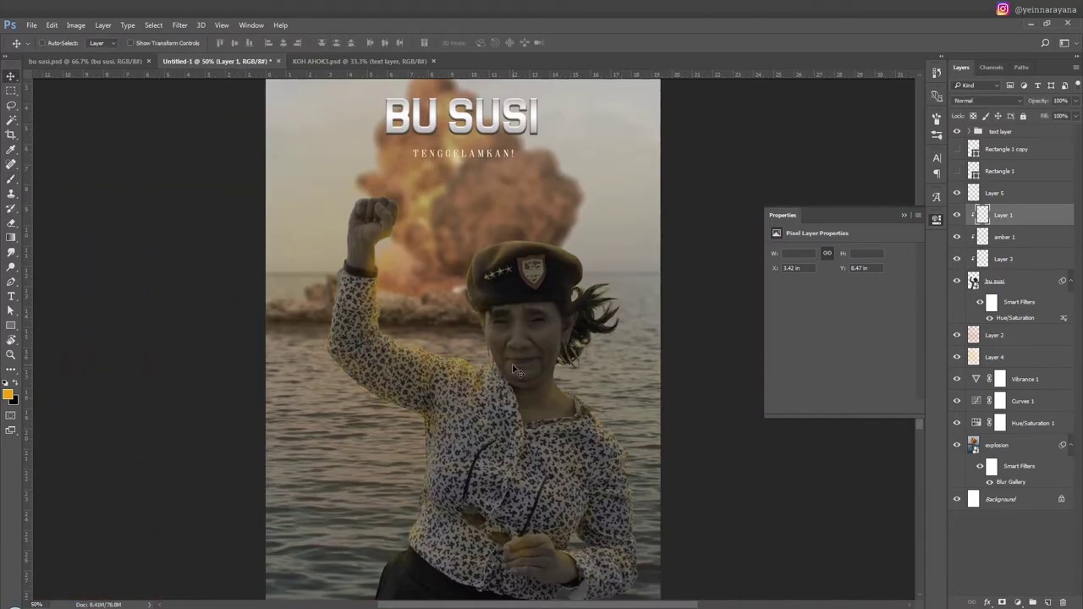
{"action": "key", "text": "ctrl+minus"}
{"action": "left_click", "coordinate": [994, 357]}
Step: Add a new empty layer above Layer 4 at 11% opacity
{"action": "key", "text": "b"}
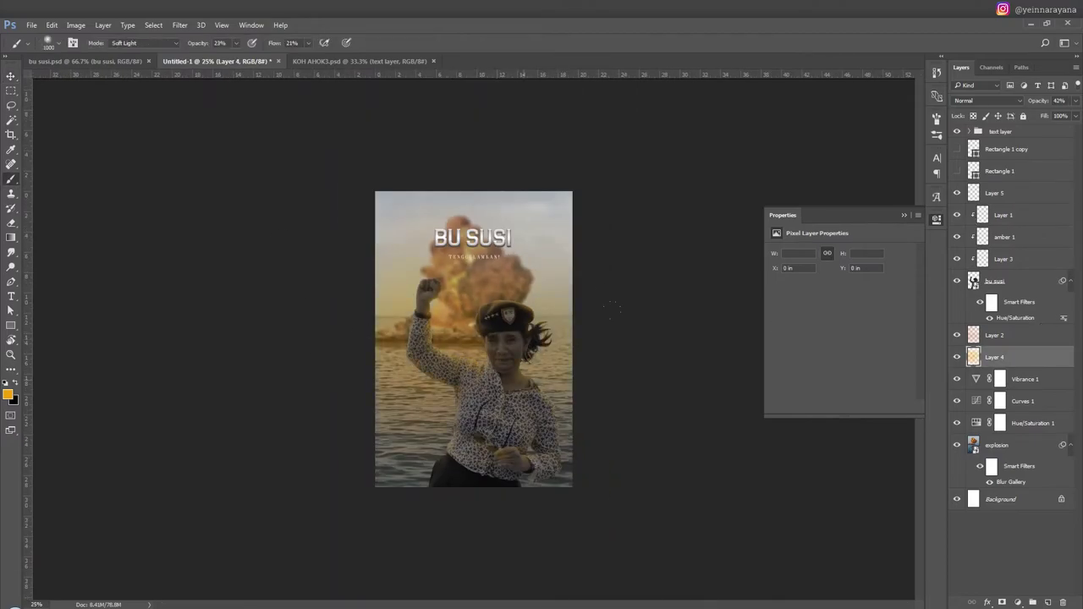
{"action": "key", "text": "ctrl+shift+n"}
{"action": "key", "text": "Return"}
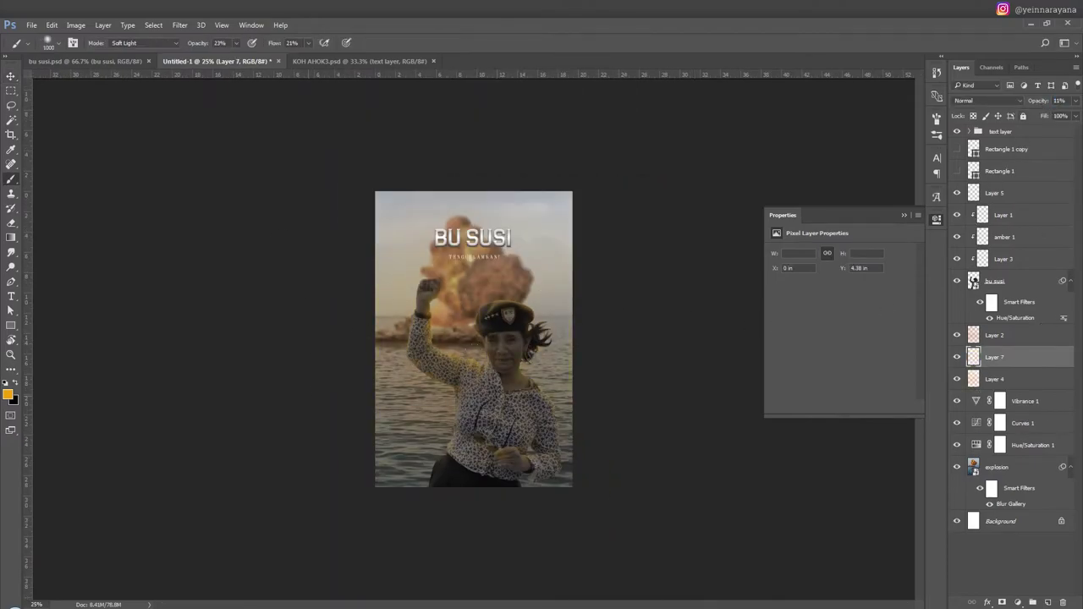
{"action": "key", "text": "ctrl+plus"}
{"action": "scroll", "coordinate": [600, 211], "scroll_direction": "down", "scroll_amount": 2}
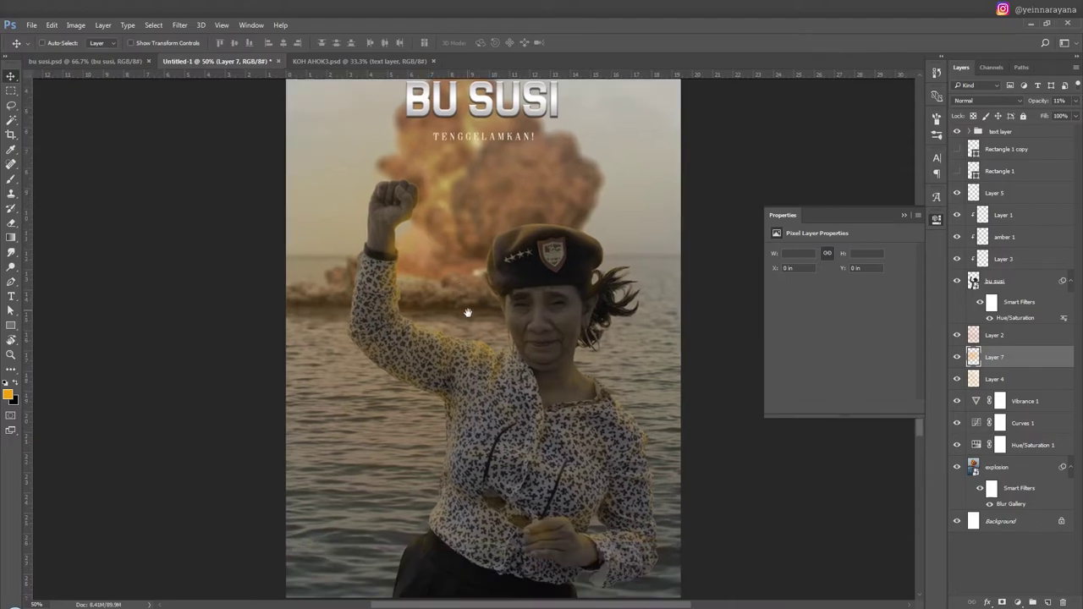
Step: Rename Layer 5 to 'hair highlight'
{"action": "key", "text": "v"}
{"action": "left_click", "coordinate": [996, 280]}
{"action": "key", "text": "ctrl+minus"}
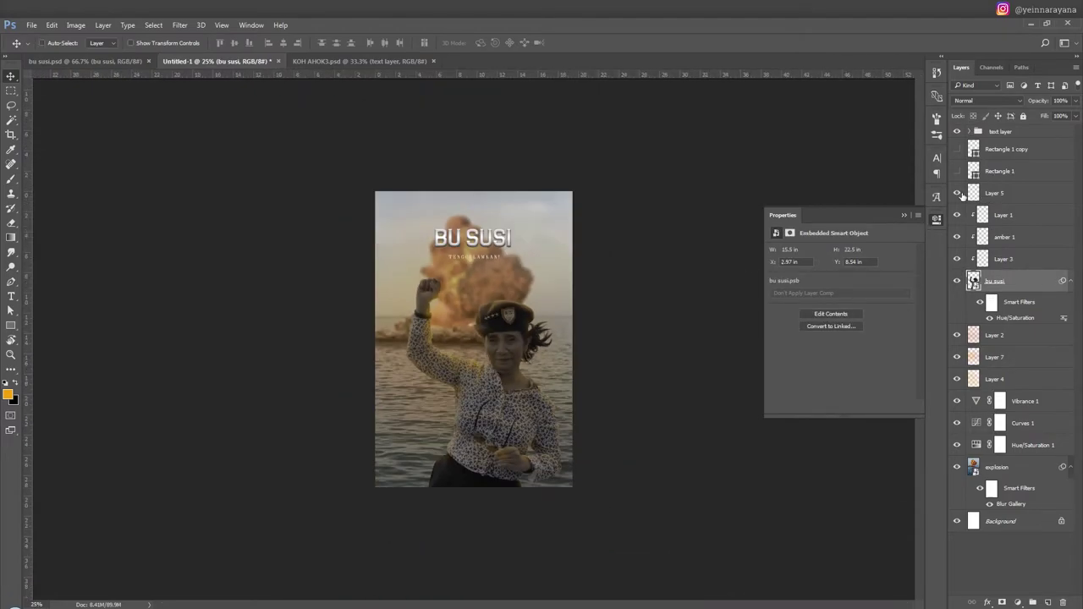
{"action": "left_click", "coordinate": [994, 193]}
{"action": "key", "text": "ctrl+plus"}
{"action": "double_click", "coordinate": [995, 193]}
{"action": "type", "text": "hair highlight"}
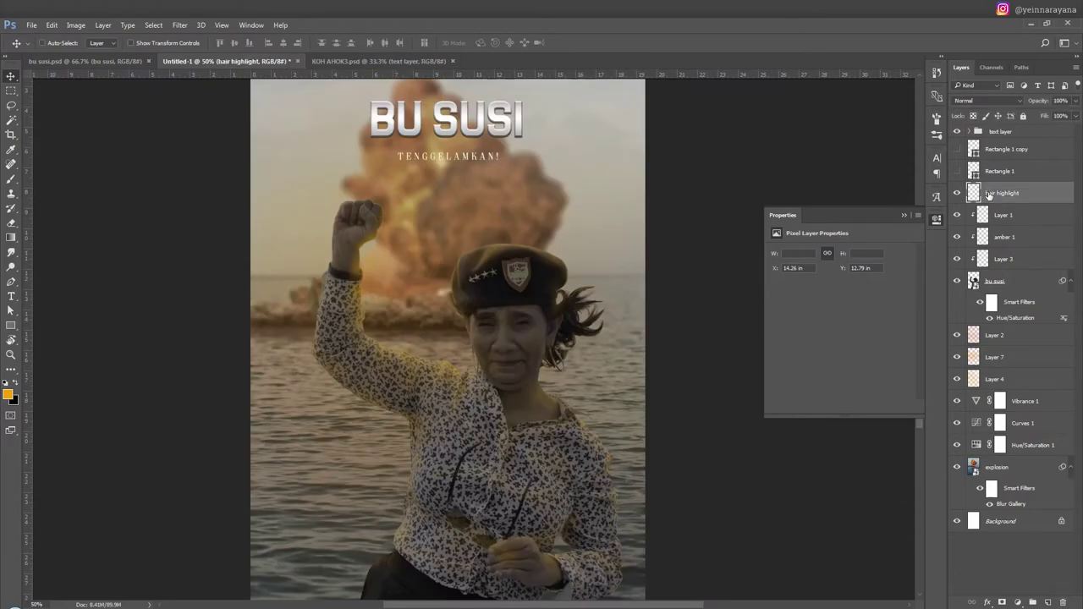
{"action": "key", "text": "Return"}
Step: Add a layer above bu susi and name the reflection layers 'amber reflection' and 'amber reflection sharp'
{"action": "key", "text": "ctrl+shift+n"}
{"action": "key", "text": "Return"}
{"action": "double_click", "coordinate": [998, 258]}
{"action": "type", "text": "amber reflection"}
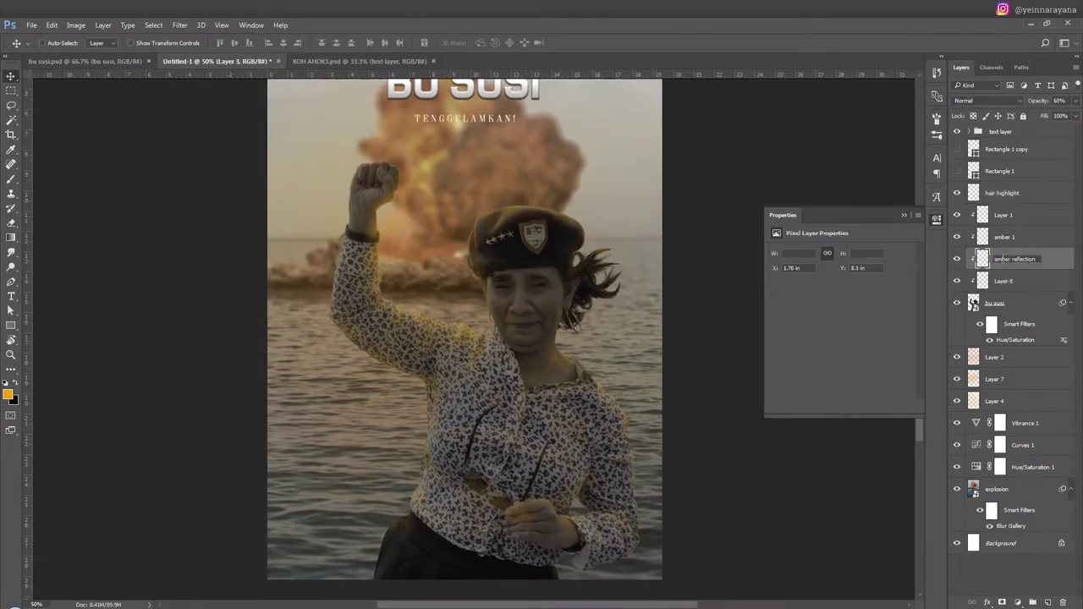
{"action": "key", "text": "Return"}
{"action": "double_click", "coordinate": [1002, 215]}
{"action": "type", "text": "amber reflection sharp"}
{"action": "double_click", "coordinate": [1003, 280]}
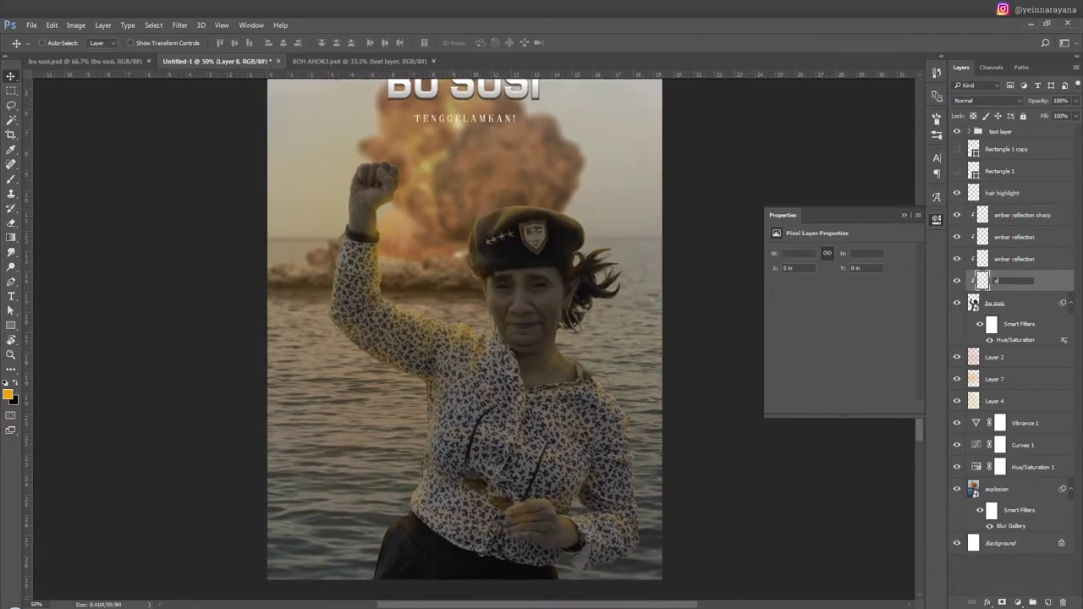
{"action": "type", "text": "dodgebdx"}
Step: Paint white dodge strokes lightening the blouse around the lower hand and along the raised arm
{"action": "scroll", "coordinate": [515, 507], "scroll_direction": "up", "scroll_amount": 1}
{"action": "scroll", "coordinate": [515, 506], "scroll_direction": "up", "scroll_amount": 1}
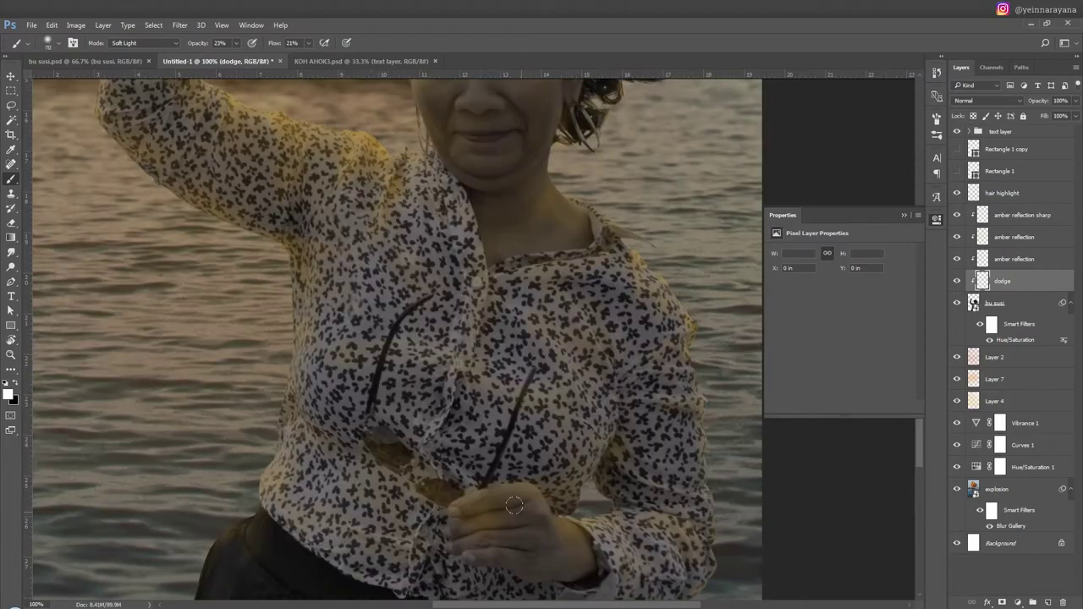
{"action": "left_click_drag", "start_coordinate": [483, 496], "coordinate": [636, 531]}
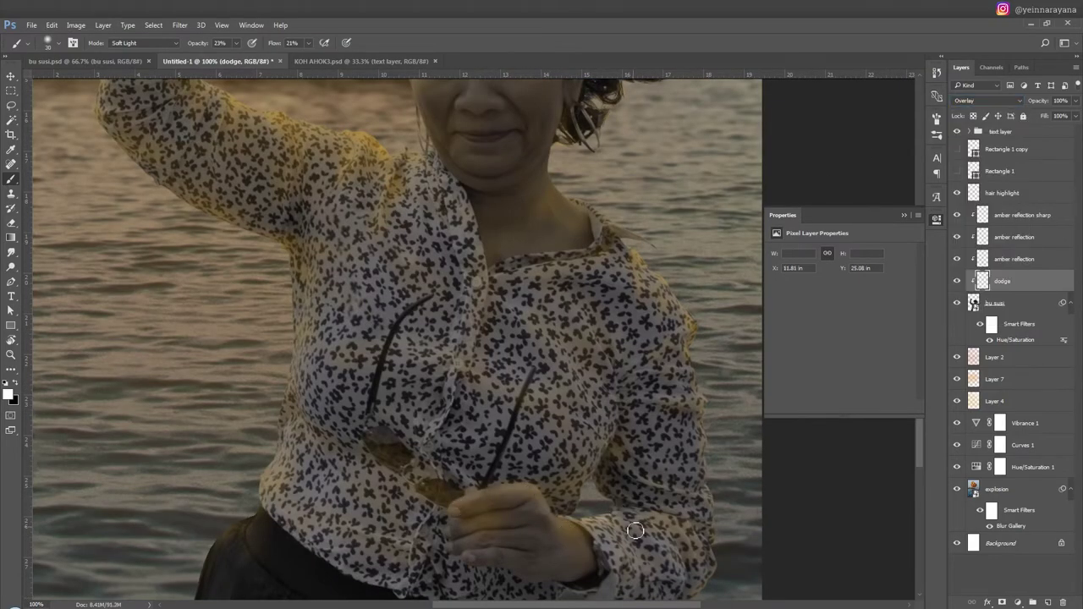
{"action": "left_click_drag", "start_coordinate": [656, 229], "coordinate": [702, 461]}
{"action": "scroll", "coordinate": [703, 465], "scroll_direction": "down", "scroll_amount": 3}
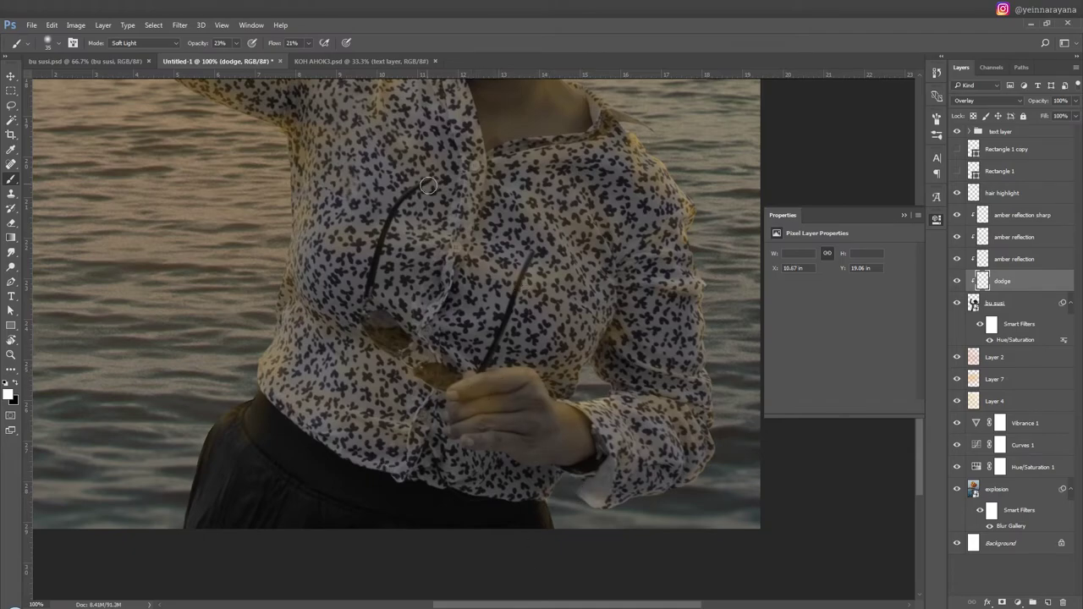
{"action": "scroll", "coordinate": [412, 391], "scroll_direction": "left", "scroll_amount": 3}
{"action": "left_click_drag", "start_coordinate": [412, 390], "coordinate": [424, 182]}
Step: Add more dodge strokes lightening the area around the raised fist
{"action": "scroll", "coordinate": [428, 232], "scroll_direction": "up", "scroll_amount": 3}
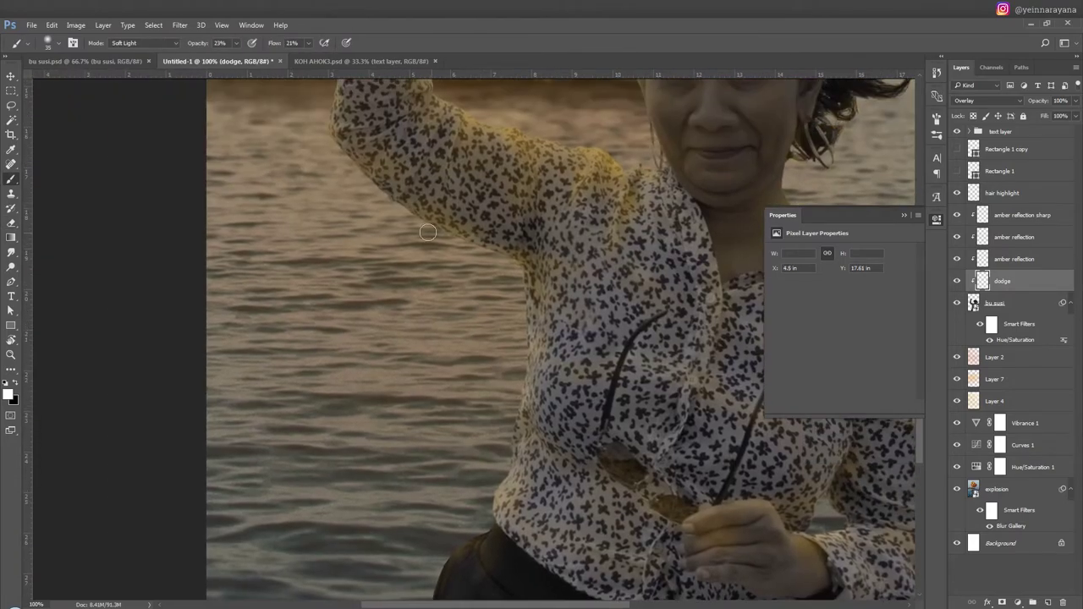
{"action": "scroll", "coordinate": [461, 216], "scroll_direction": "up", "scroll_amount": 5}
{"action": "left_click_drag", "start_coordinate": [465, 245], "coordinate": [643, 313]}
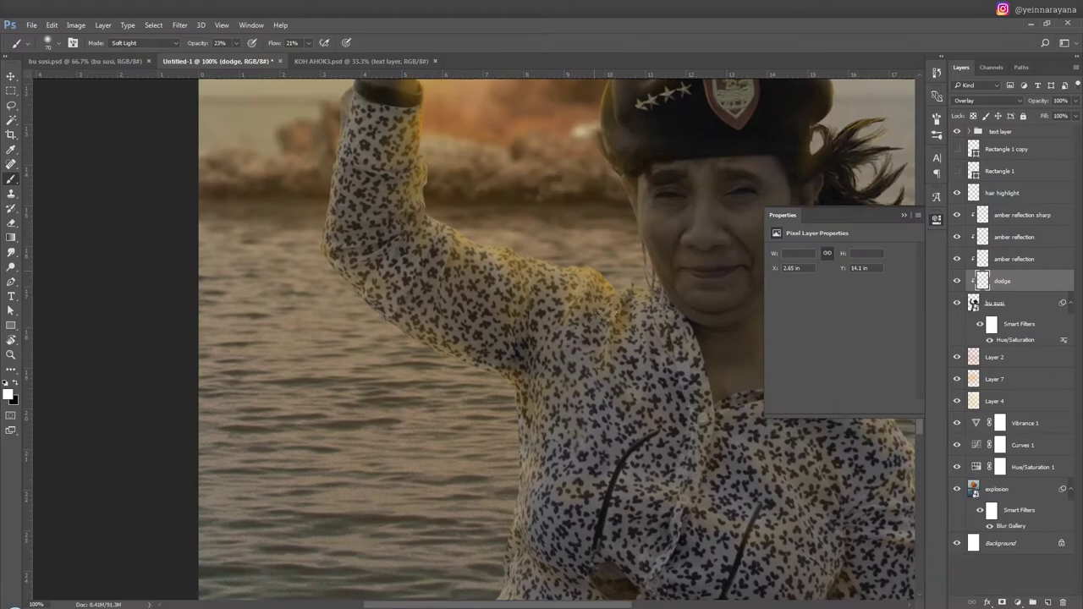
{"action": "scroll", "coordinate": [423, 340], "scroll_direction": "up", "scroll_amount": 2}
{"action": "left_click_drag", "start_coordinate": [419, 242], "coordinate": [462, 105]}
{"action": "scroll", "coordinate": [461, 110], "scroll_direction": "up", "scroll_amount": 3}
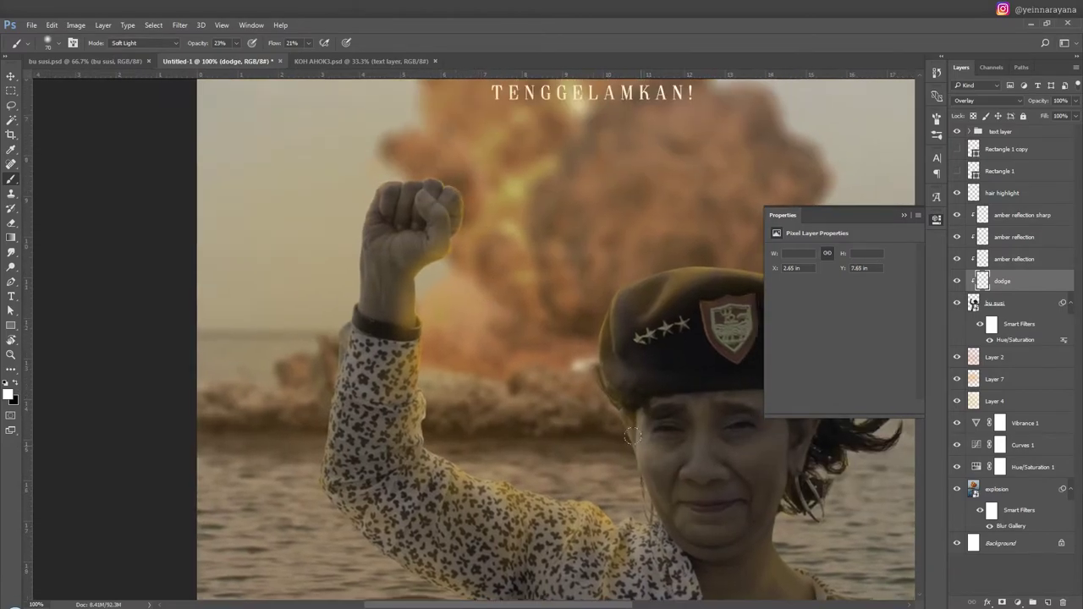
{"action": "scroll", "coordinate": [643, 436], "scroll_direction": "down", "scroll_amount": 1}
{"action": "scroll", "coordinate": [643, 436], "scroll_direction": "right", "scroll_amount": 2}
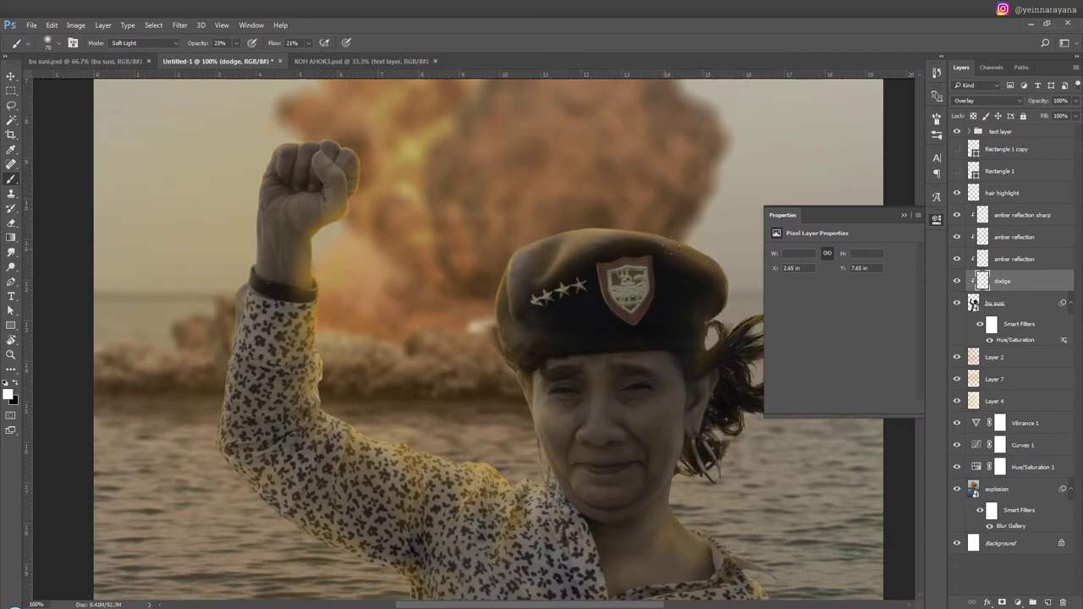
{"action": "scroll", "coordinate": [521, 335], "scroll_direction": "down", "scroll_amount": 3}
{"action": "key", "text": "ctrl+minus"}
{"action": "key", "text": "ctrl+minus"}
{"action": "key", "text": "ctrl+minus"}
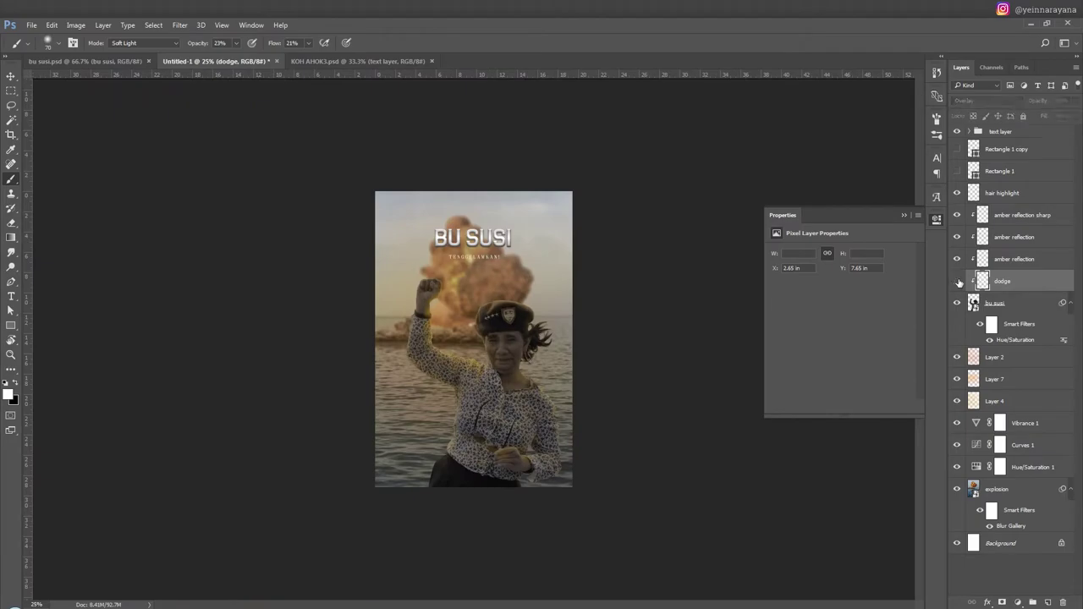
{"action": "key", "text": "ctrl+shift+alt+n"}
Step: Name the new layer 'burn' and darken the blouse near the hand with black
{"action": "type", "text": "burn"}
{"action": "key", "text": "Return"}
{"action": "key", "text": "ctrl+plus"}
{"action": "key", "text": "ctrl+plus"}
{"action": "key", "text": "ctrl+plus"}
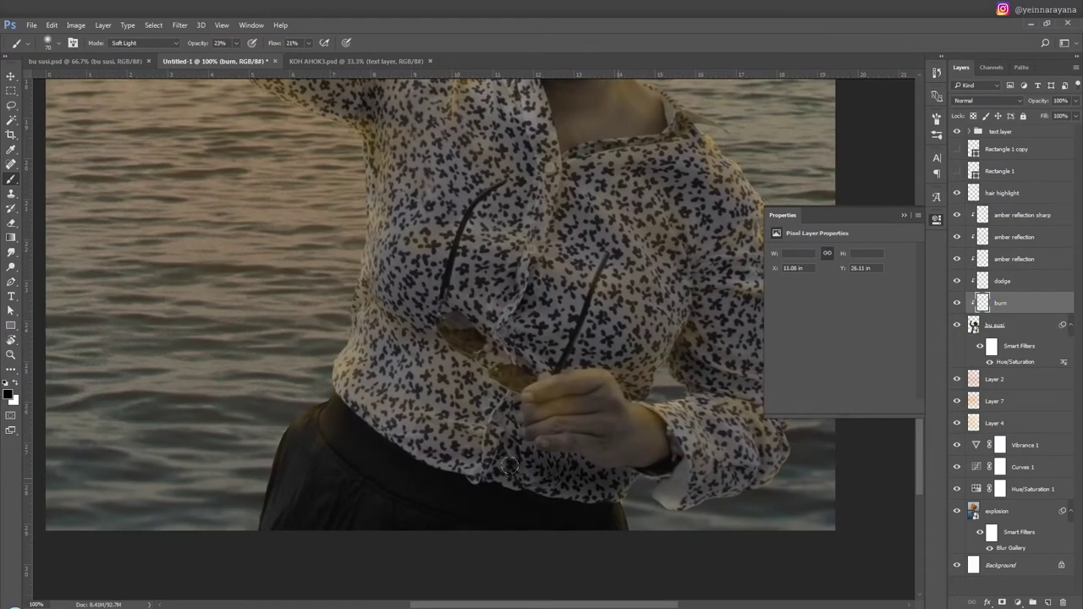
{"action": "mouse_move", "coordinate": [517, 381]}
{"action": "left_mouse_down"}
{"action": "mouse_move", "coordinate": [476, 332]}
{"action": "mouse_move", "coordinate": [529, 404]}
{"action": "left_mouse_up"}
{"action": "key", "text": "e"}
{"action": "key", "text": "b"}
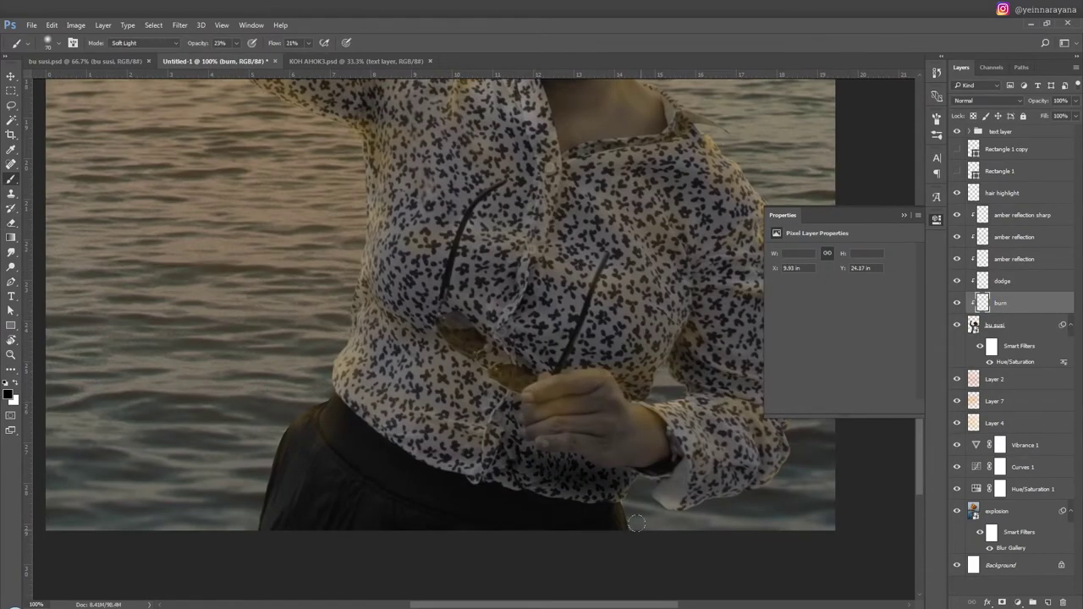
Step: Darken the shadow along the hand's lower edge at 100% strength, then drop strength to 73%
{"action": "scroll", "coordinate": [592, 297], "scroll_direction": "up", "scroll_amount": 5}
{"action": "key", "text": "ctrl+minus"}
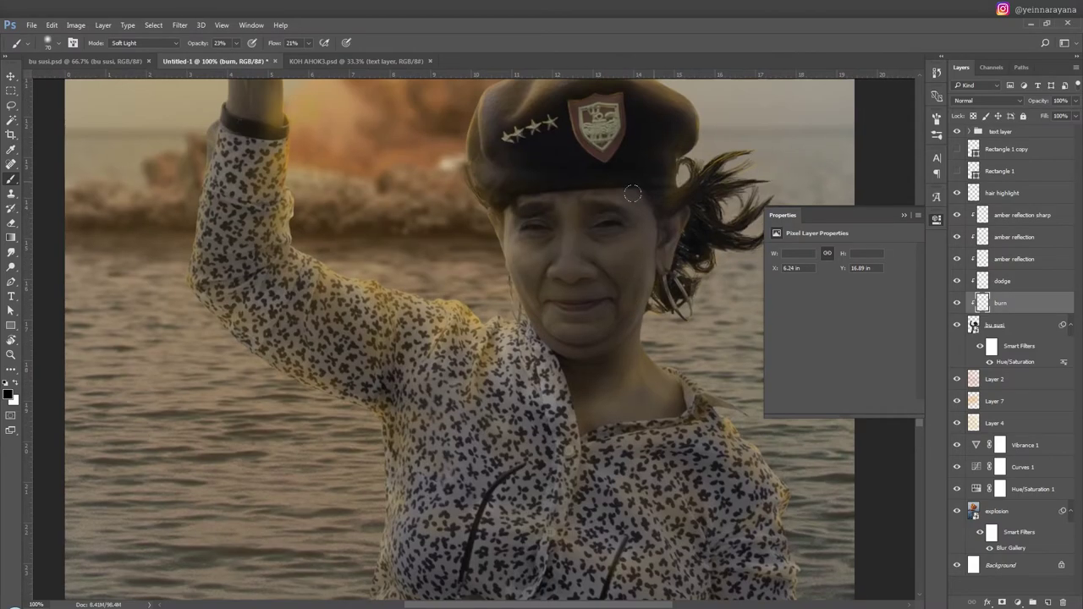
{"action": "key", "text": "ctrl+minus"}
{"action": "key", "text": "ctrl+minus"}
{"action": "key", "text": "ctrl+minus"}
{"action": "key", "text": "e"}
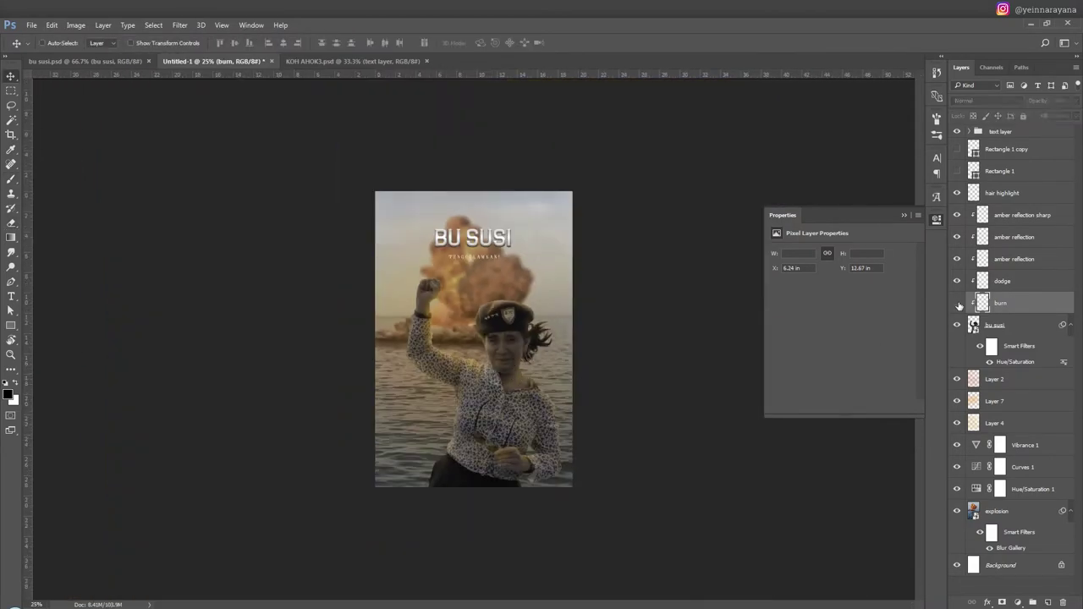
{"action": "key", "text": "b"}
{"action": "key", "text": "ctrl+plus"}
{"action": "scroll", "coordinate": [503, 392], "scroll_direction": "up", "scroll_amount": 2}
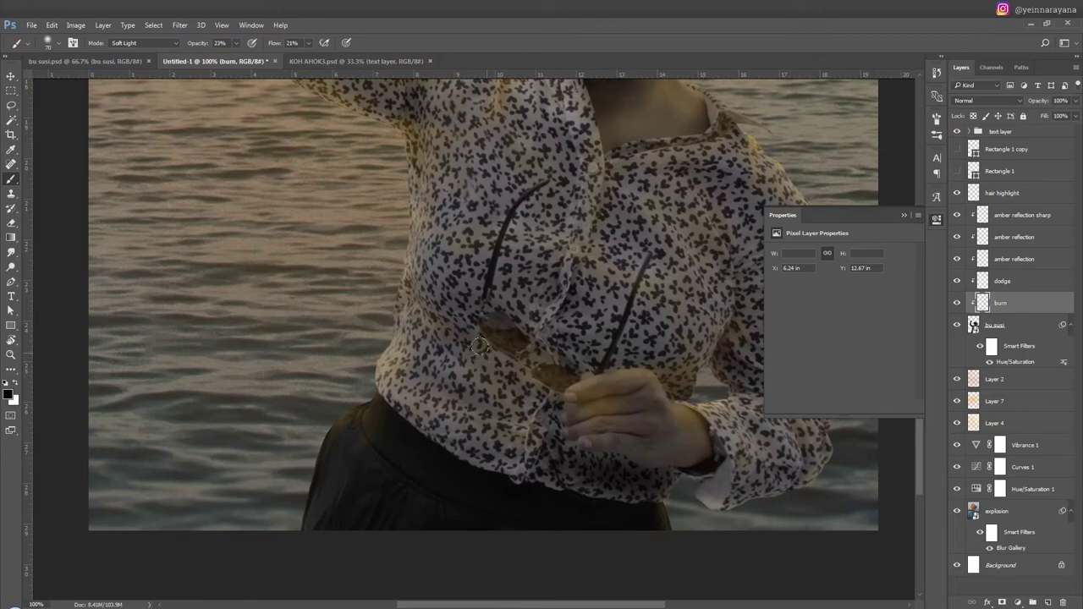
{"action": "scroll", "coordinate": [597, 486], "scroll_direction": "up", "scroll_amount": 2}
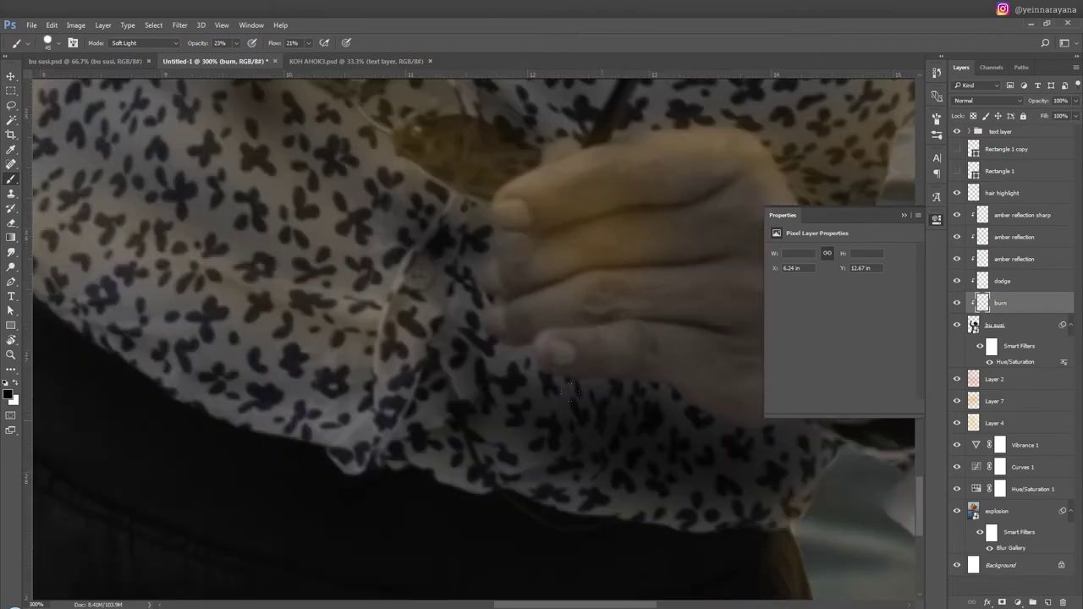
{"action": "key", "text": "0"}
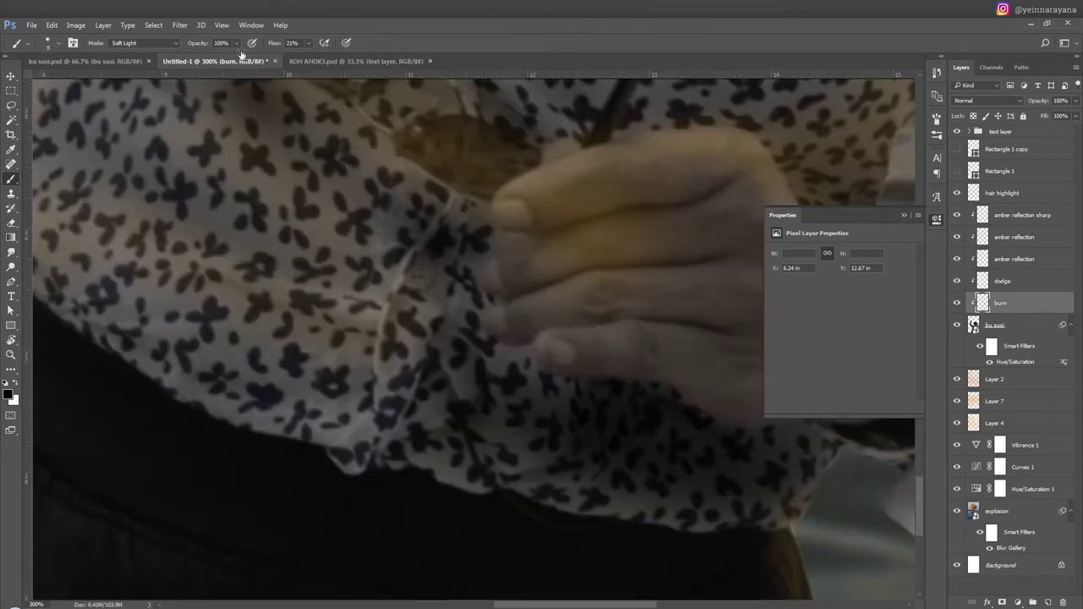
{"action": "mouse_move", "coordinate": [521, 354]}
{"action": "left_mouse_down"}
{"action": "mouse_move", "coordinate": [580, 386]}
{"action": "mouse_move", "coordinate": [542, 382]}
{"action": "left_mouse_up"}
{"action": "key", "text": "7"}
{"action": "key", "text": "3"}
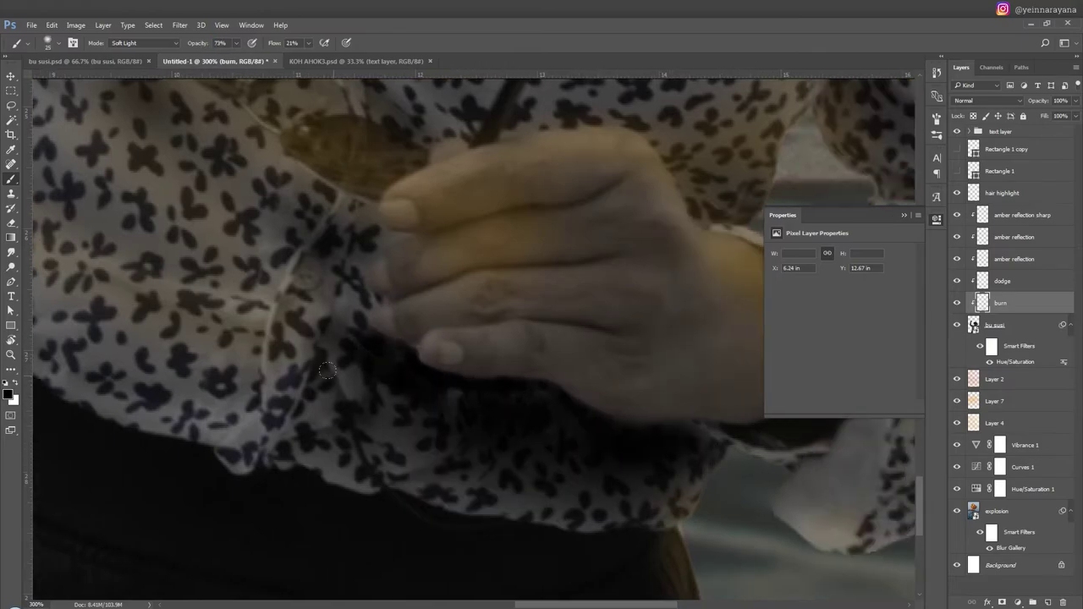
Step: Toggle the burn layer off and on to compare, then reselect the dodge layer
{"action": "key", "text": "e"}
{"action": "key", "text": "ctrl+1"}
{"action": "key", "text": "ctrl+0"}
{"action": "key", "text": "v"}
{"action": "left_click", "coordinate": [957, 303]}
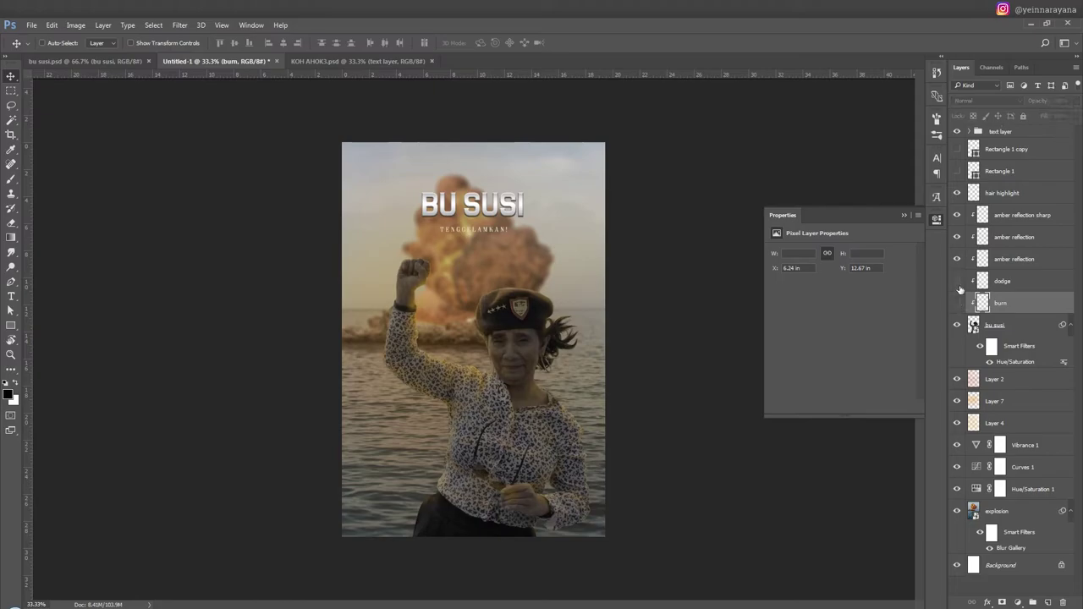
{"action": "left_click", "coordinate": [957, 303]}
{"action": "left_click", "coordinate": [1016, 281]}
{"action": "key", "text": "e"}
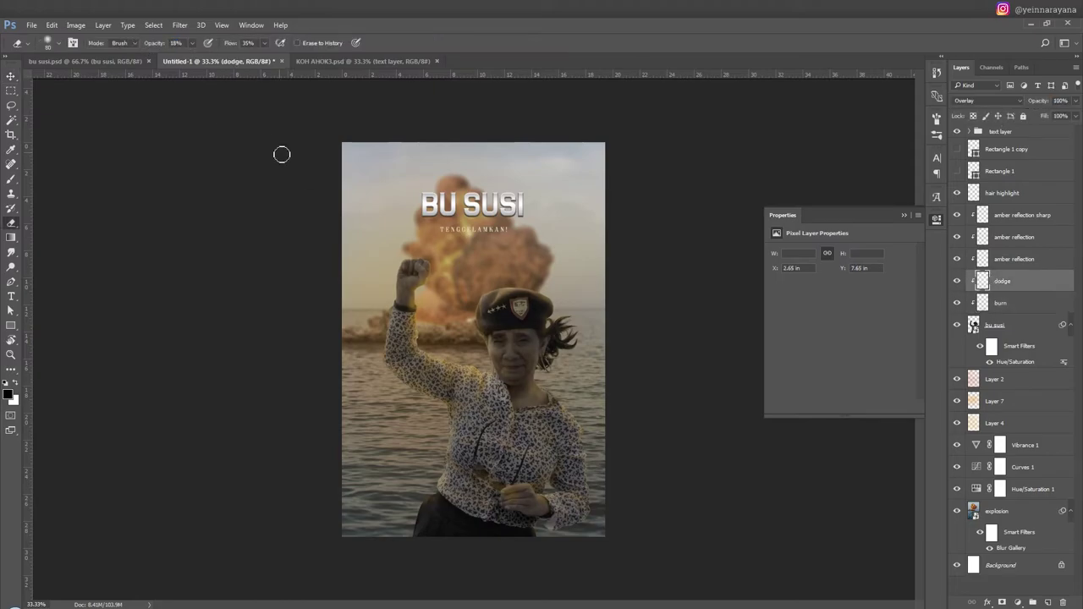
{"action": "key", "text": "b"}
{"action": "scroll", "coordinate": [426, 525], "scroll_direction": "up", "scroll_amount": 1}
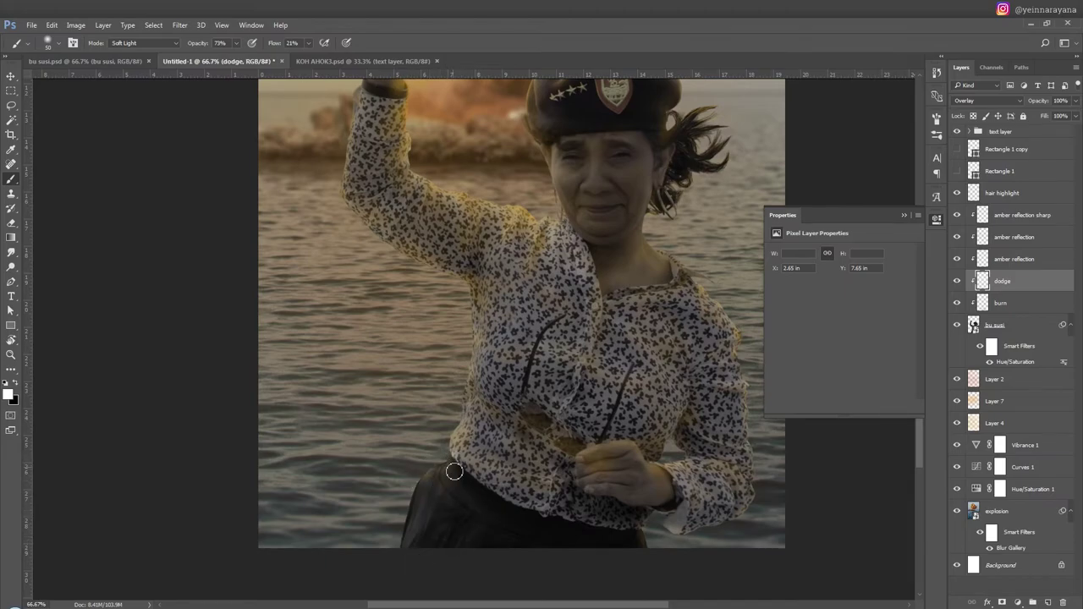
{"action": "key", "text": "v"}
{"action": "key", "text": "ctrl+1"}
{"action": "key", "text": "ctrl+0"}
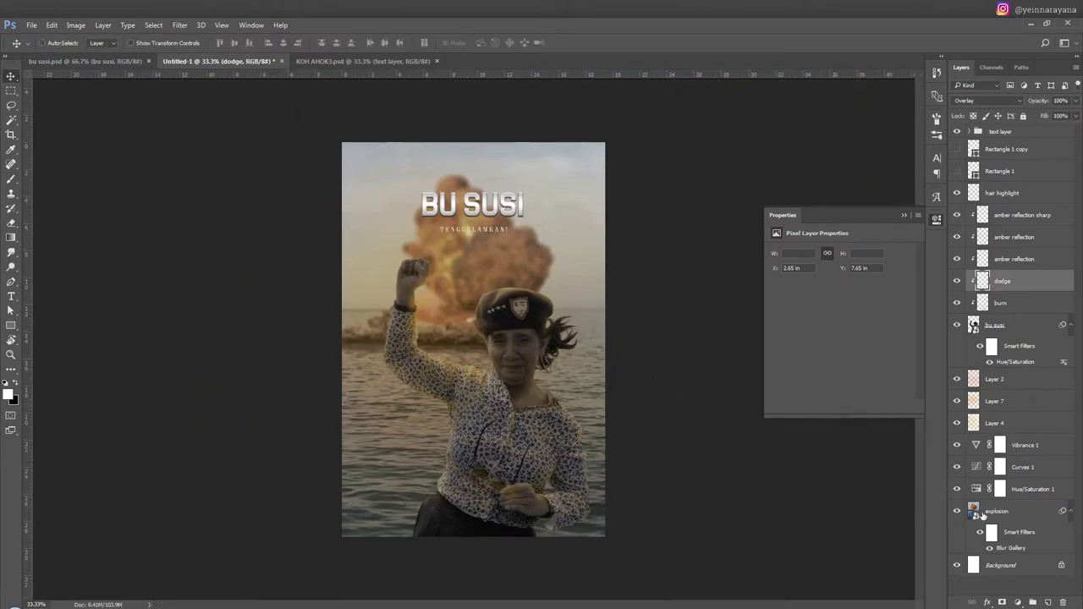
Step: Reopen the explosion's Blur Gallery, strengthen the tilt-shift blur and move the lower focus line down
{"action": "double_click", "coordinate": [1011, 547]}
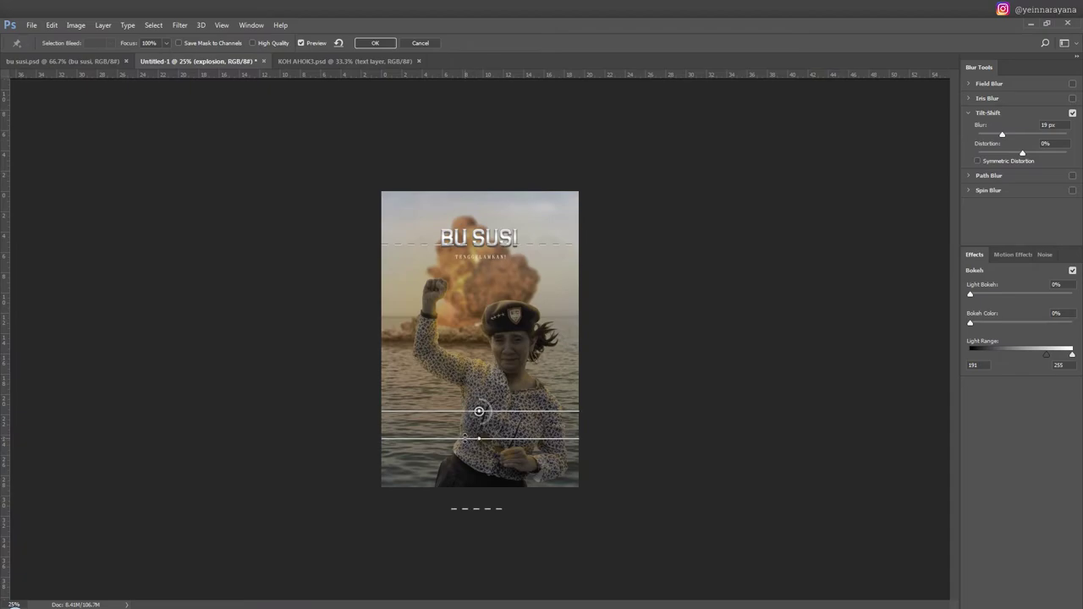
{"action": "left_click_drag", "start_coordinate": [465, 438], "coordinate": [485, 427]}
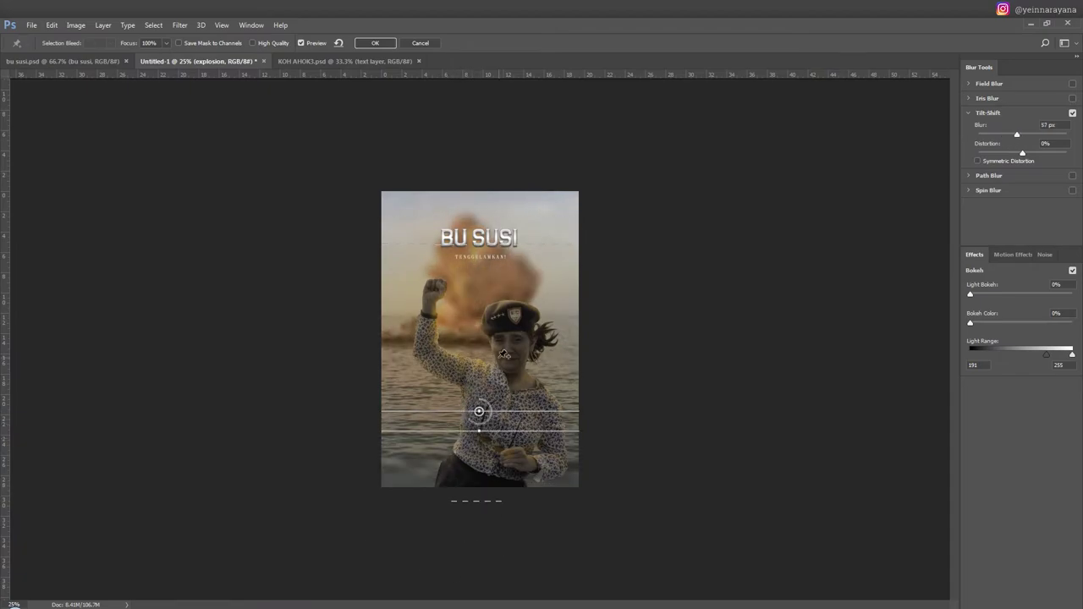
{"action": "key", "text": "ctrl+plus"}
{"action": "scroll", "coordinate": [538, 373], "scroll_direction": "down", "scroll_amount": 3}
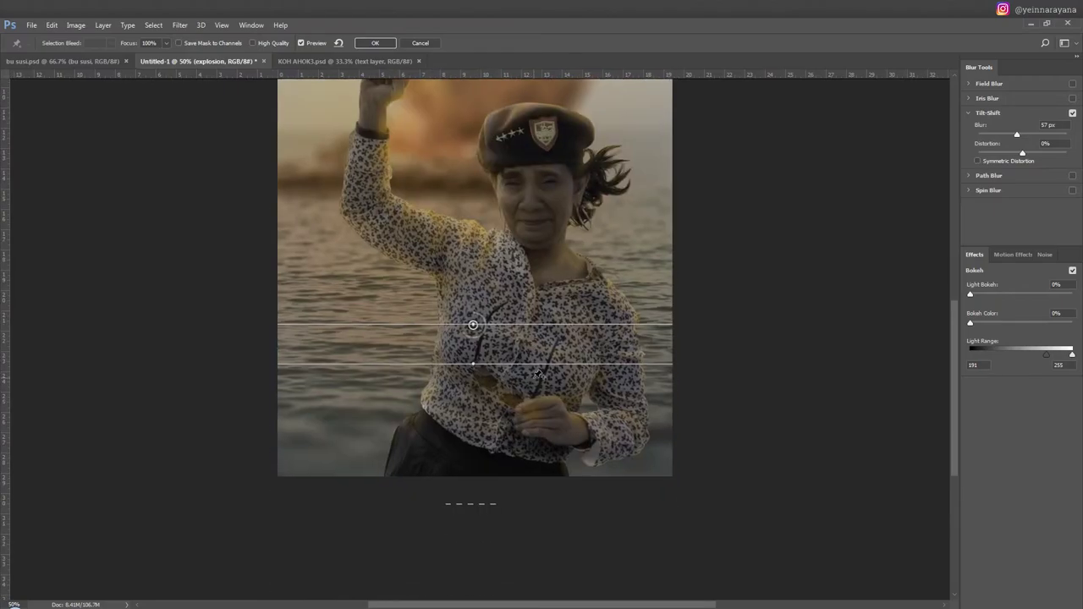
{"action": "left_click_drag", "start_coordinate": [399, 365], "coordinate": [433, 452]}
{"action": "key", "text": "ctrl+minus"}
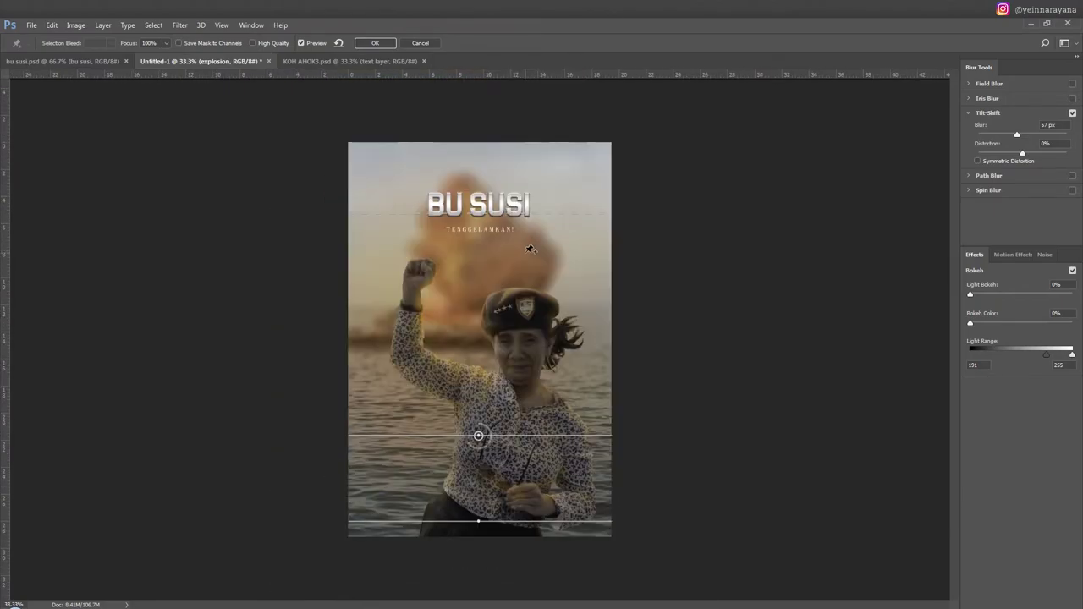
Step: Keep only Tilt-Shift on, raise distortion, set blur to 34 px, reposition the focus band, and apply
{"action": "left_click", "coordinate": [969, 83]}
{"action": "left_click", "coordinate": [969, 83]}
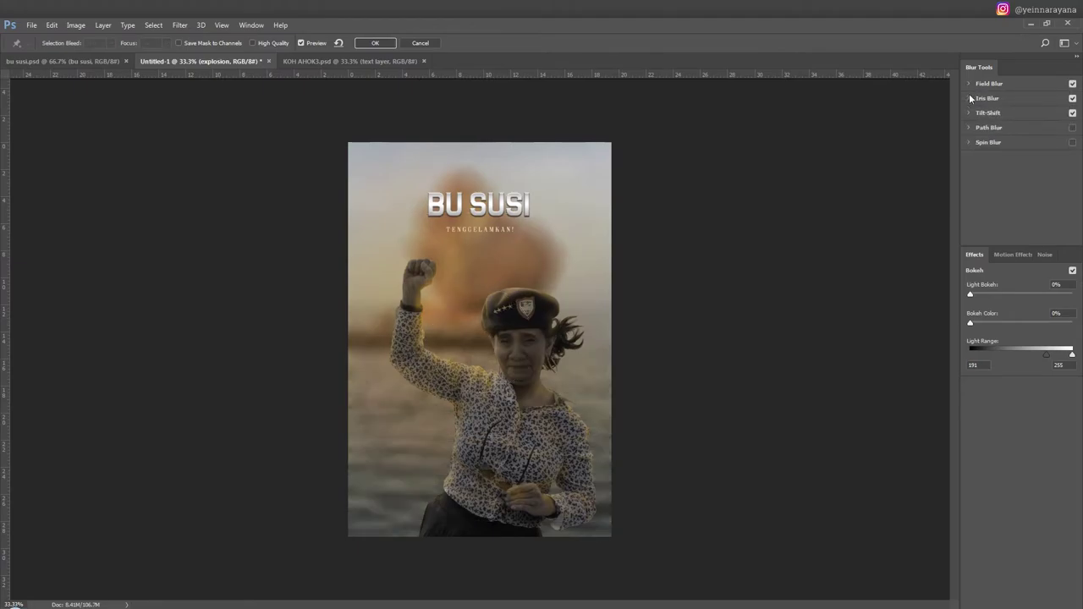
{"action": "left_click", "coordinate": [970, 98]}
{"action": "left_click", "coordinate": [969, 112]}
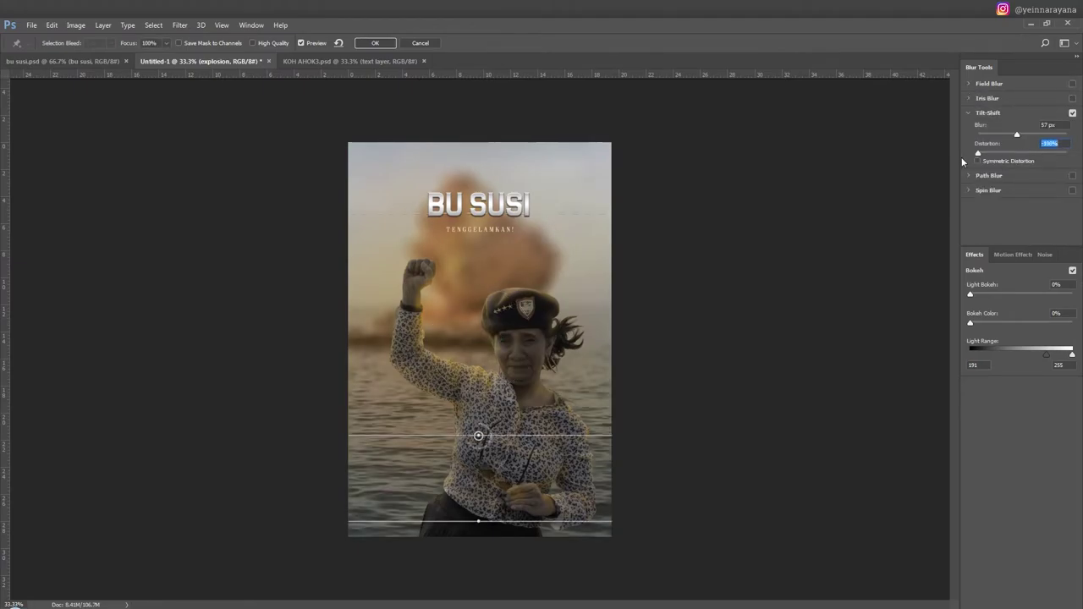
{"action": "left_click_drag", "start_coordinate": [1017, 134], "coordinate": [1014, 136]}
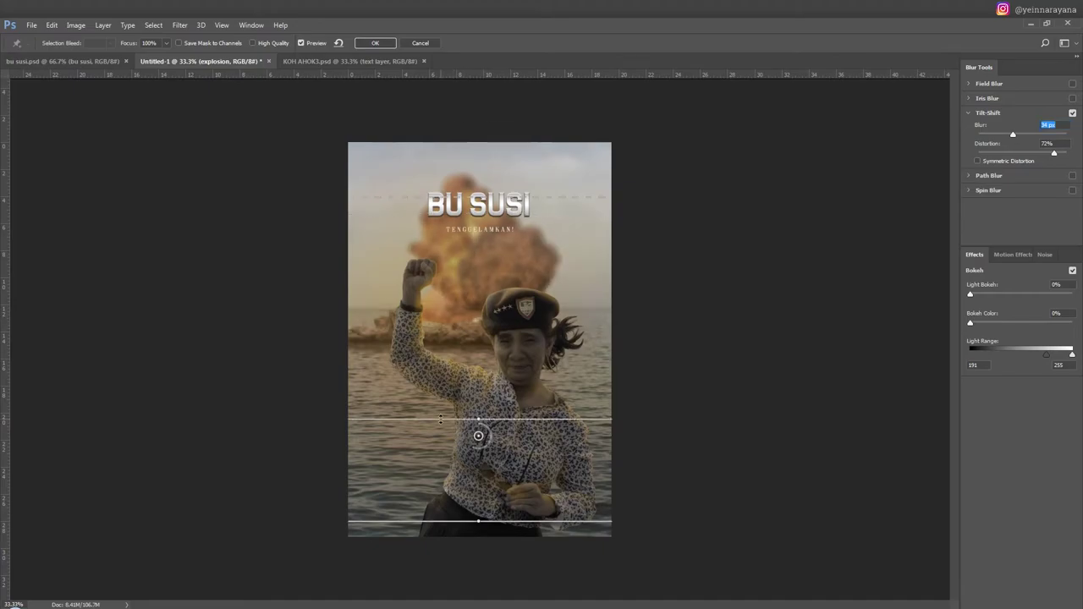
{"action": "mouse_move", "coordinate": [478, 436]}
{"action": "left_mouse_down"}
{"action": "mouse_move", "coordinate": [459, 559]}
{"action": "mouse_move", "coordinate": [472, 581]}
{"action": "left_mouse_up"}
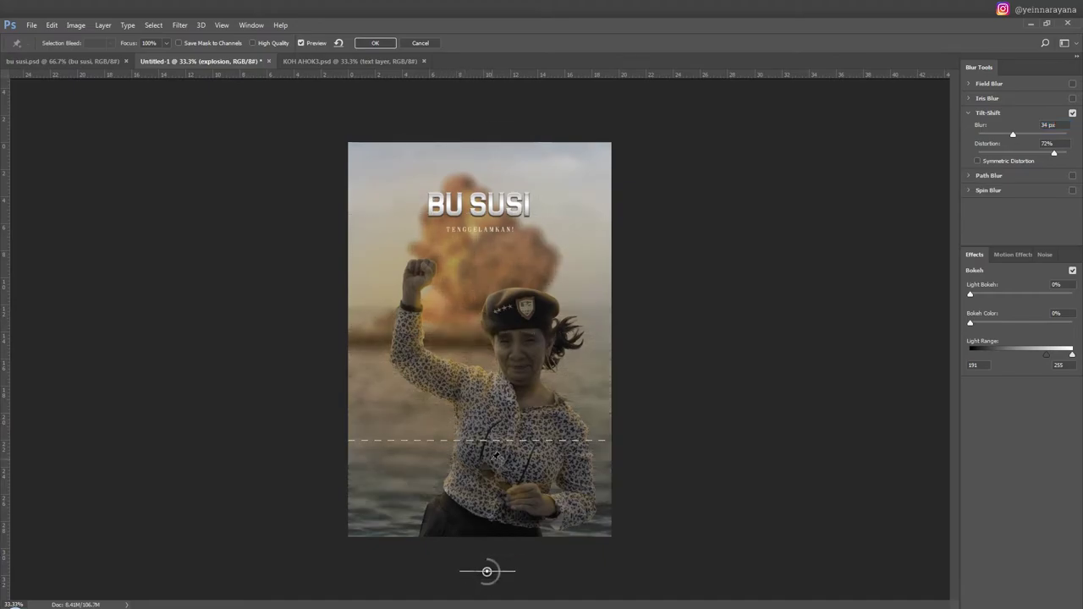
{"action": "left_click_drag", "start_coordinate": [496, 455], "coordinate": [506, 217]}
{"action": "key", "text": "ctrl+minus"}
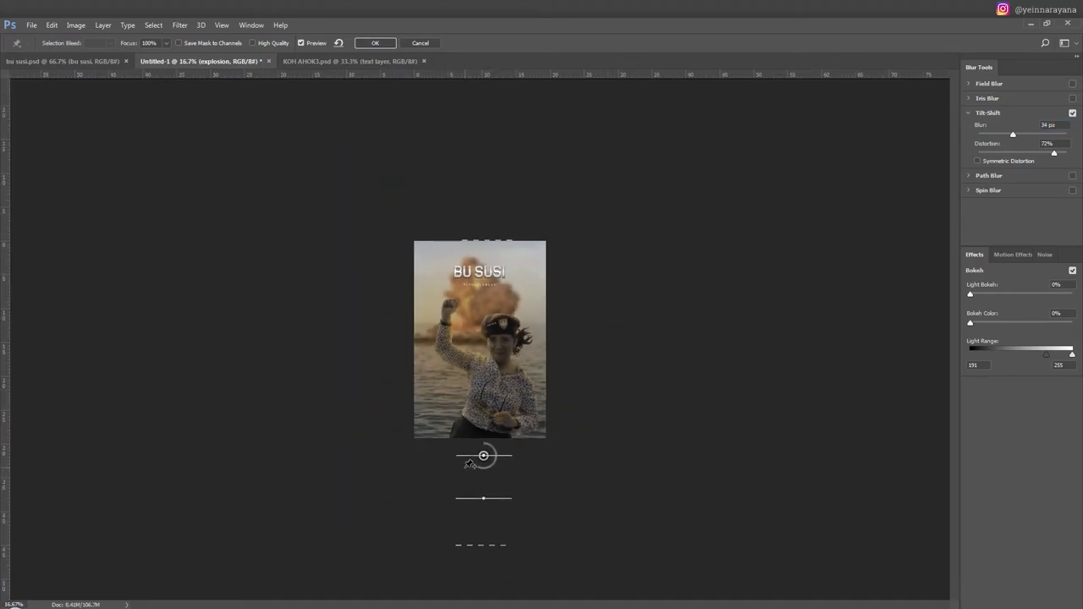
{"action": "left_click_drag", "start_coordinate": [468, 441], "coordinate": [474, 255]}
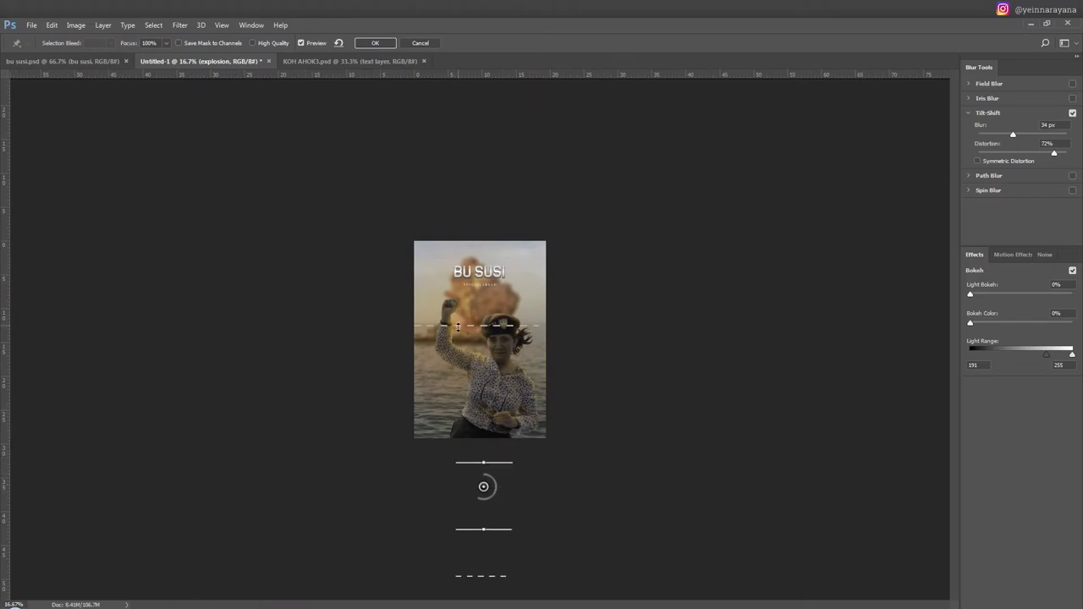
{"action": "key", "text": "Return"}
Step: Reapply the tilt-shift blur, easing it to 8 px, and check it at 100%
{"action": "key", "text": "ctrl+plus"}
{"action": "key", "text": "ctrl+plus"}
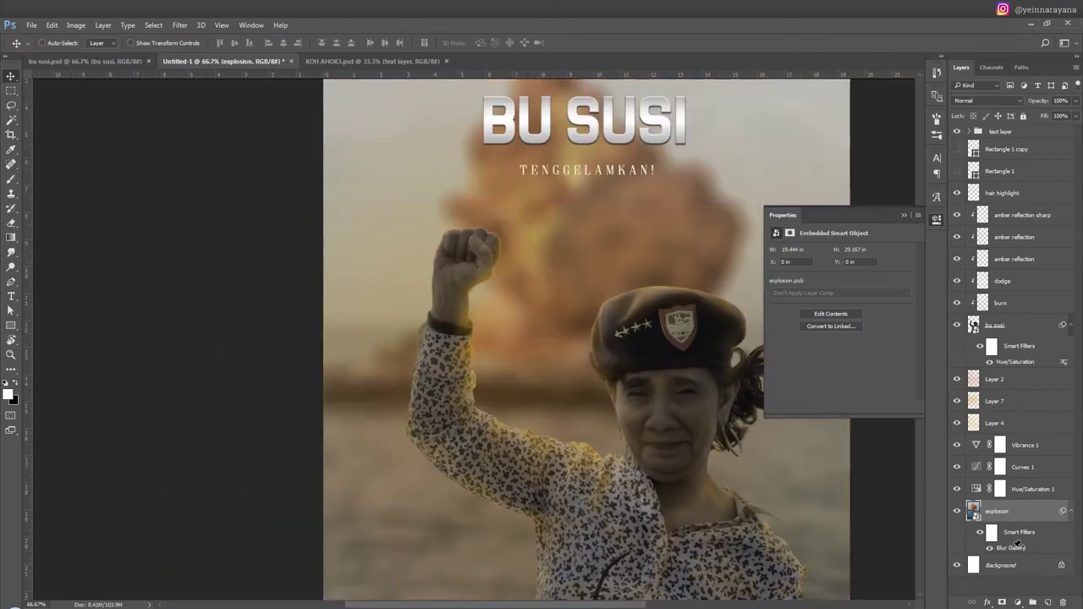
{"action": "double_click", "coordinate": [1010, 548]}
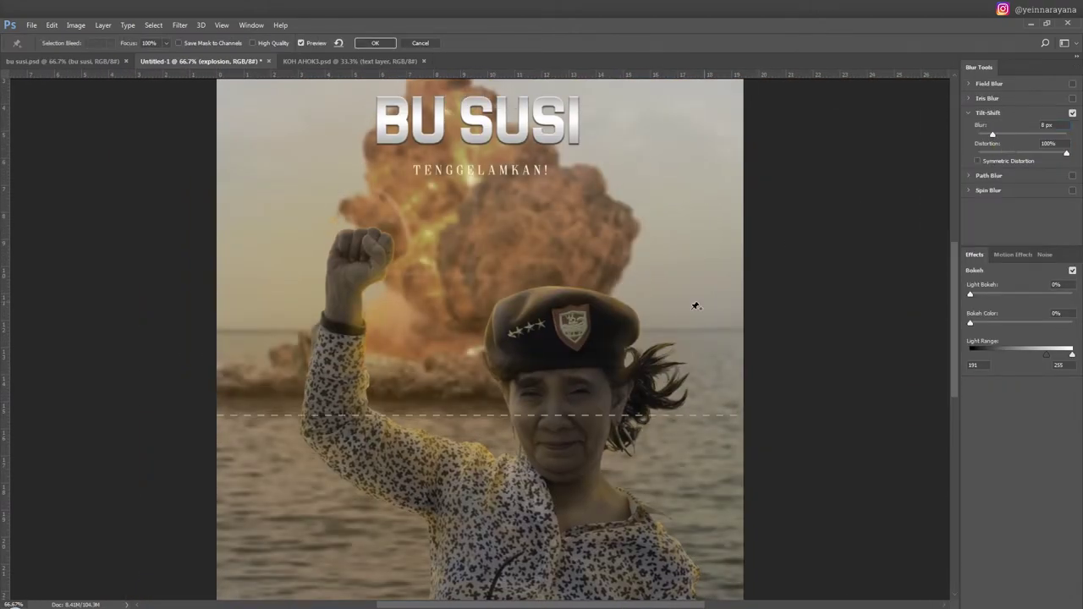
{"action": "key", "text": "Return"}
{"action": "key", "text": "ctrl+plus"}
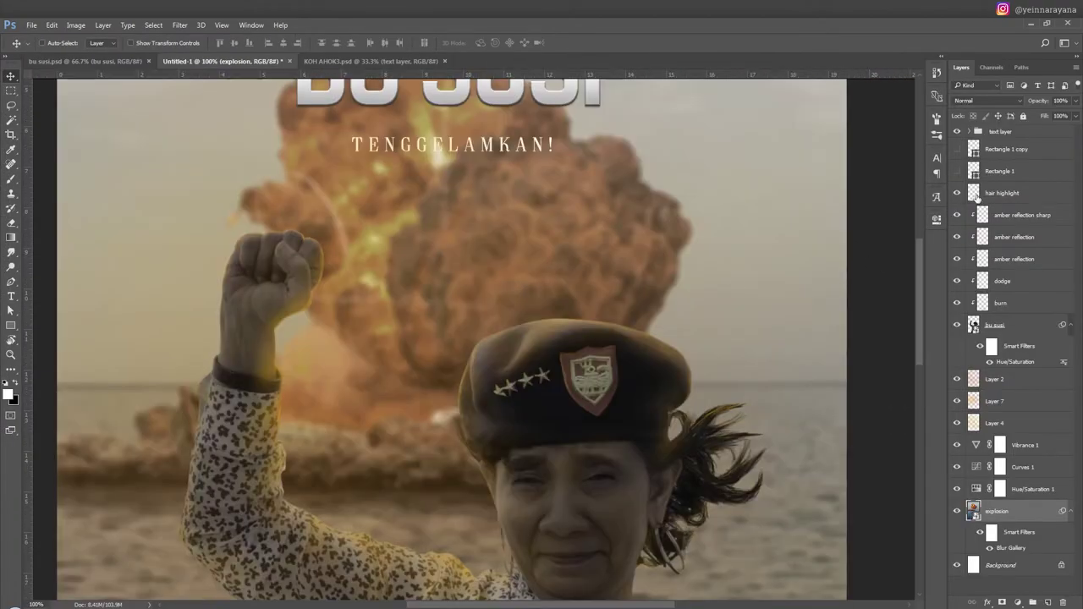
{"action": "key", "text": "ctrl+minus"}
Step: Open the explosion smart object and add a new layer above the explosion image
{"action": "double_click", "coordinate": [973, 511]}
{"action": "left_click", "coordinate": [1024, 280]}
{"action": "key", "text": "ctrl+shift+n"}
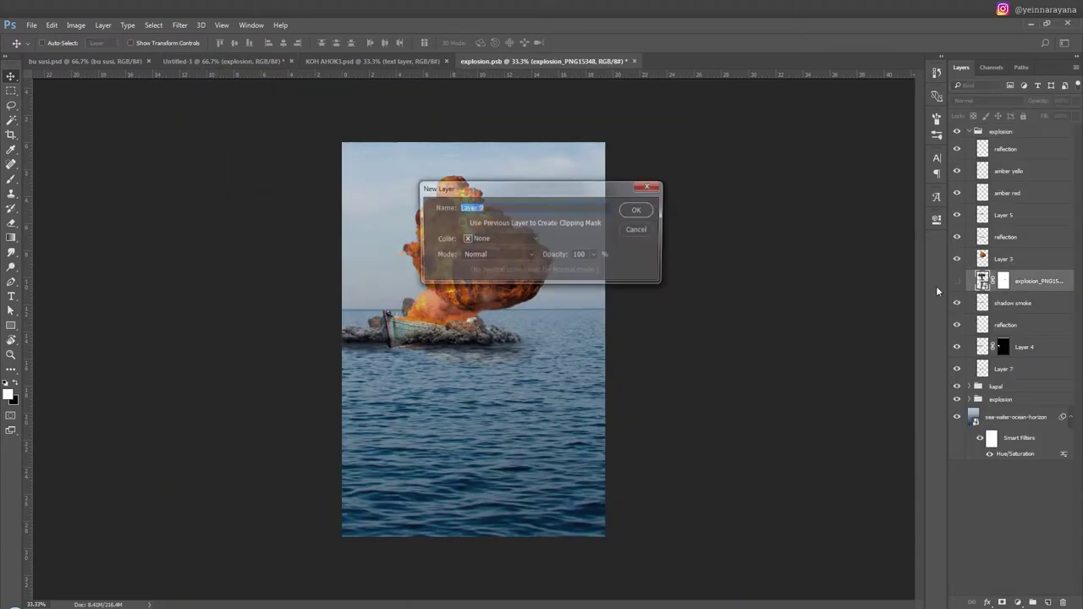
{"action": "key", "text": "Return"}
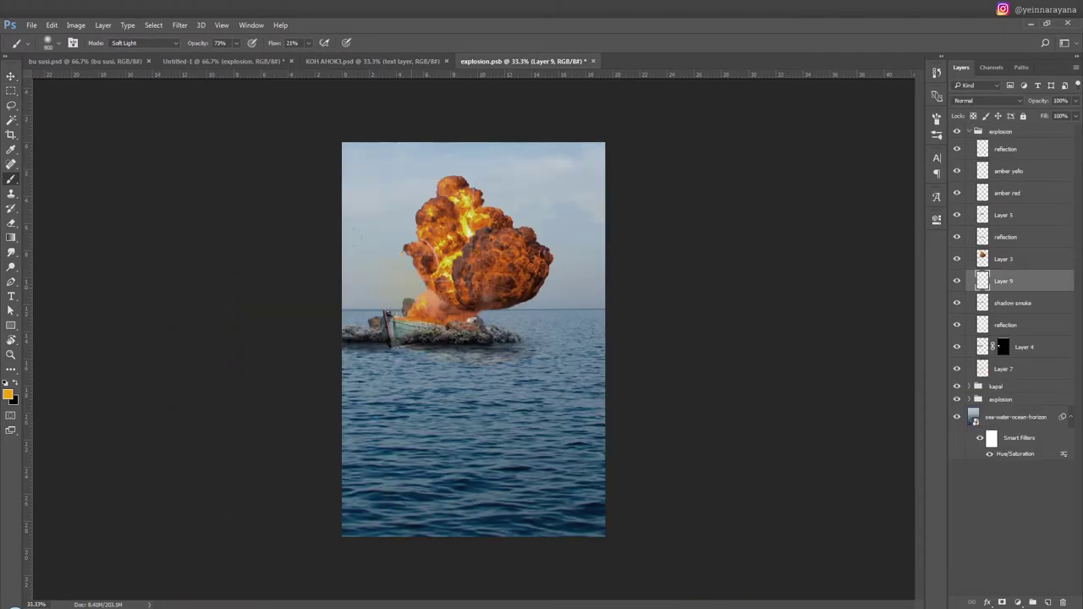
Step: Paint an orange glow around the fireball with a smaller 35% opacity brush, erase excess, and save
{"action": "right_click", "coordinate": [452, 202]}
{"action": "key", "text": "3"}
{"action": "key", "text": "5"}
{"action": "key", "text": "bracketleft"}
{"action": "left_click_drag", "start_coordinate": [364, 383], "coordinate": [592, 382]}
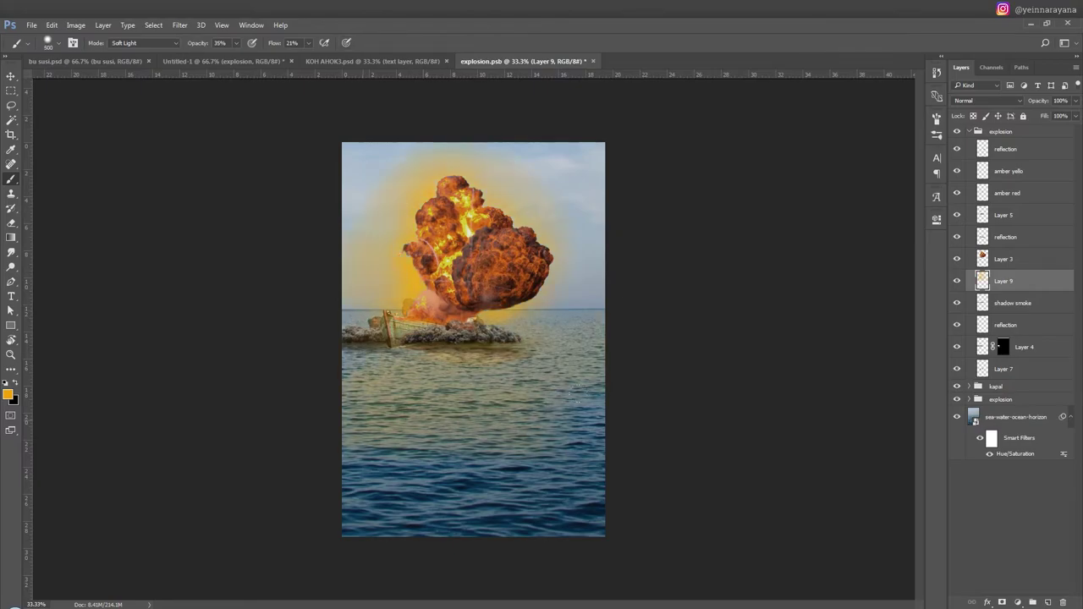
{"action": "key", "text": "e"}
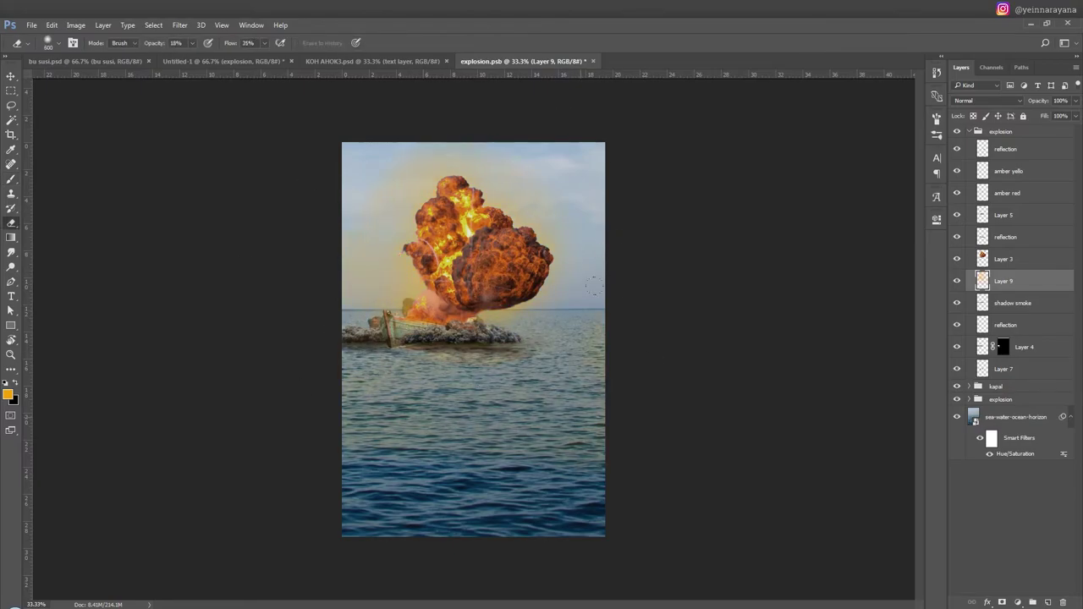
{"action": "key", "text": "ctrl+s"}
Step: Set the glow layer to 30% opacity, save and close explosion.psb to update the poster
{"action": "left_click", "coordinate": [244, 64]}
{"action": "key", "text": "ctrl+minus"}
{"action": "key", "text": "ctrl+minus"}
{"action": "key", "text": "ctrl+minus"}
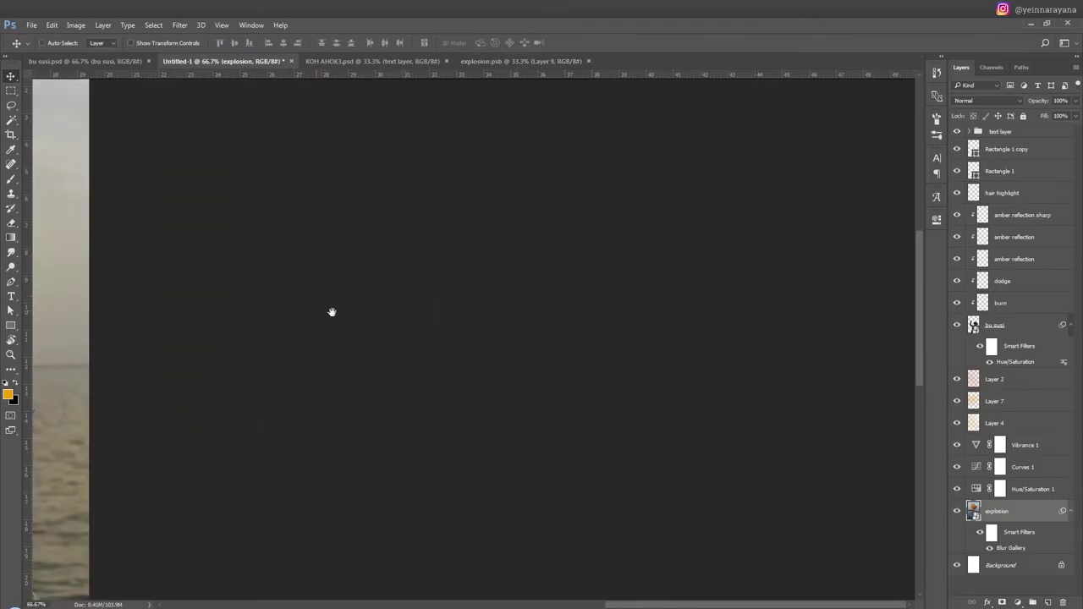
{"action": "left_click", "coordinate": [498, 61]}
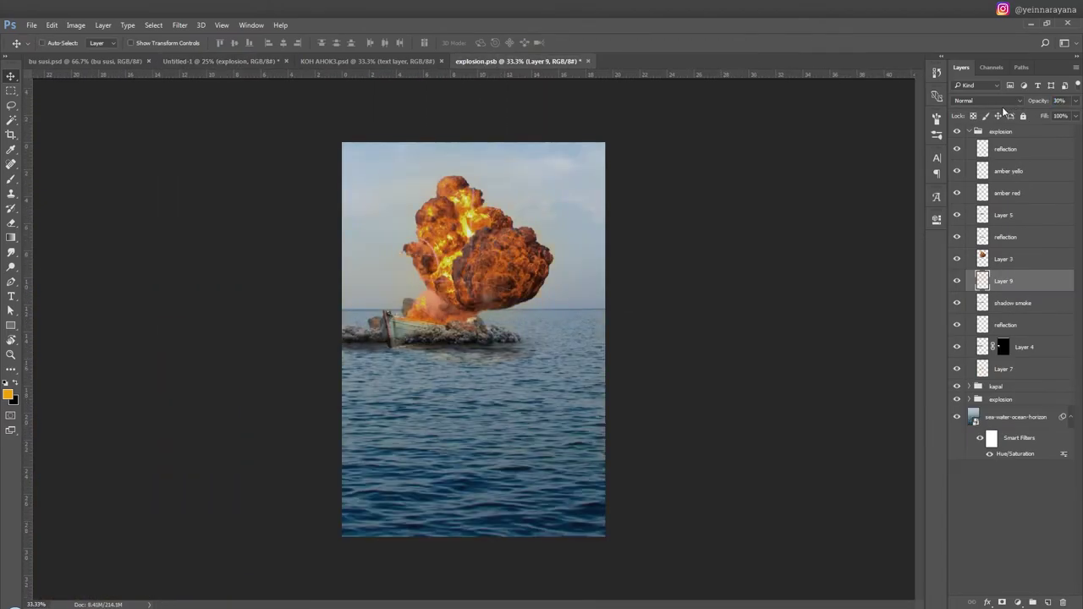
{"action": "key", "text": "ctrl+s"}
{"action": "key", "text": "ctrl+w"}
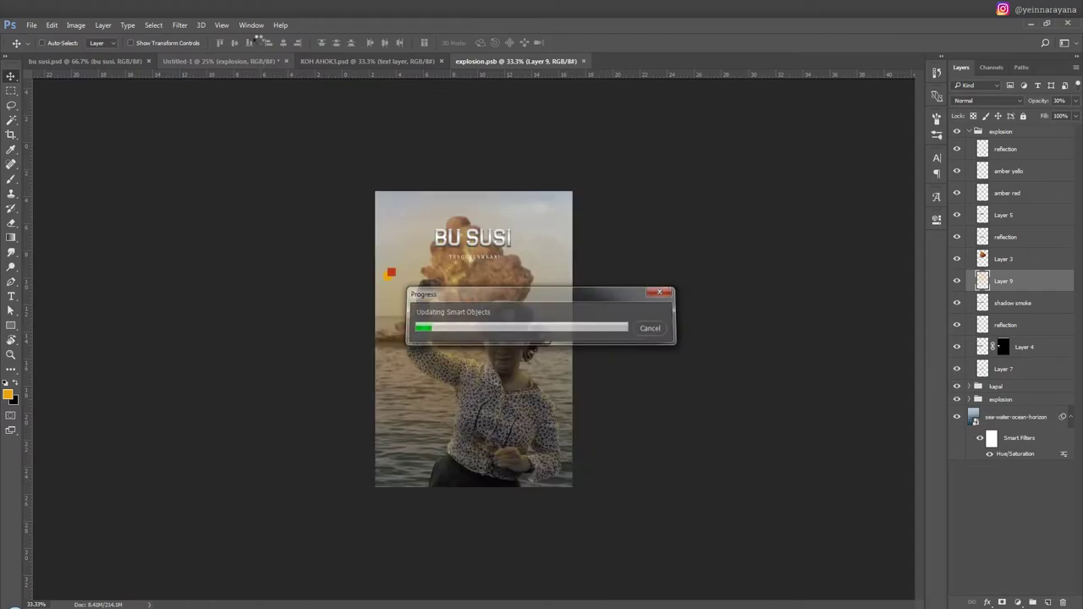
{"action": "key", "text": "ctrl+plus"}
{"action": "key", "text": "ctrl+plus"}
Step: Reapply the explosion's tilt-shift blur, then select and hide both swatch rectangles
{"action": "key", "text": "ctrl+alt+f"}
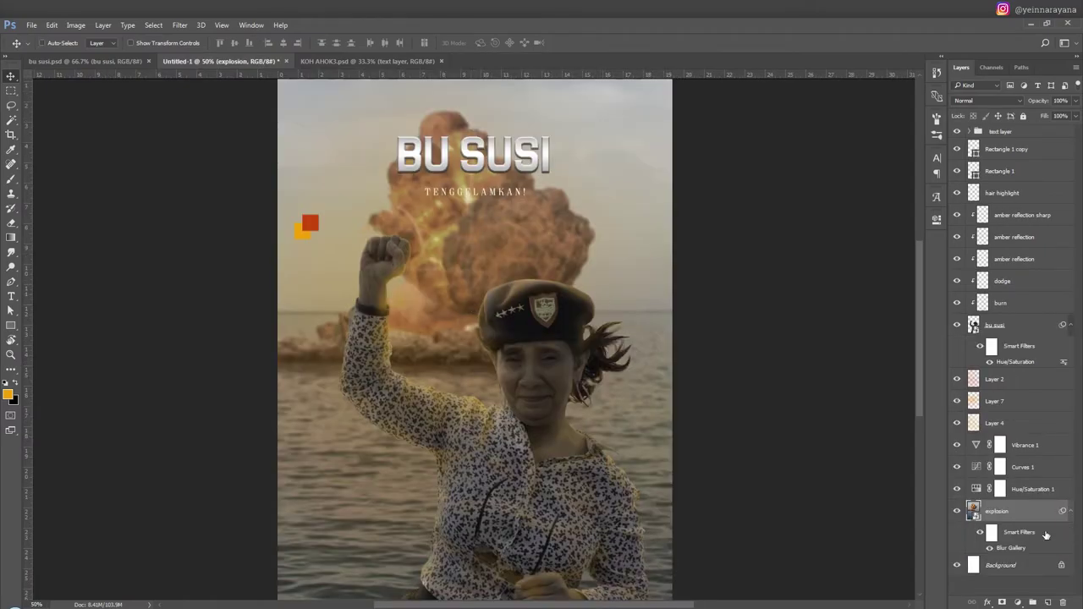
{"action": "key", "text": "Return"}
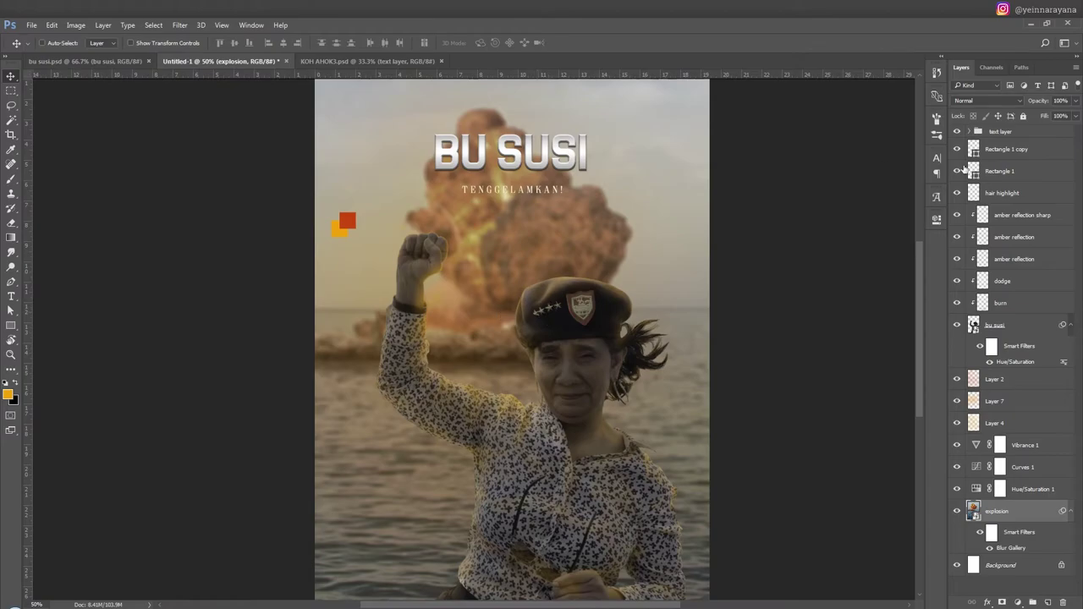
{"action": "left_click", "coordinate": [1007, 149]}
{"action": "left_click", "coordinate": [1007, 171], "text": "shift"}
Step: Group the swatches as 'amberpallete', then select the amber reflection layer with the brush
{"action": "key", "text": "ctrl+g"}
{"action": "double_click", "coordinate": [1001, 132]}
{"action": "type", "text": "ampallete"}
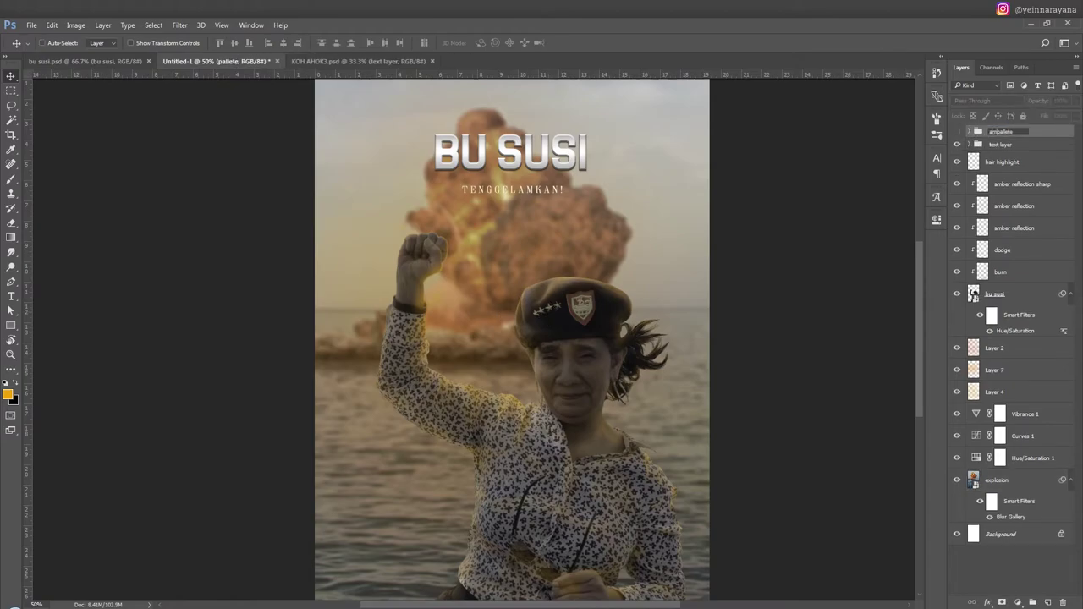
{"action": "type", "text": "ber"}
{"action": "key", "text": "Return"}
{"action": "scroll", "coordinate": [436, 298], "scroll_direction": "down", "scroll_amount": 1}
{"action": "scroll", "coordinate": [496, 298], "scroll_direction": "up", "scroll_amount": 1}
{"action": "key", "text": "b"}
{"action": "left_click", "coordinate": [1014, 206]}
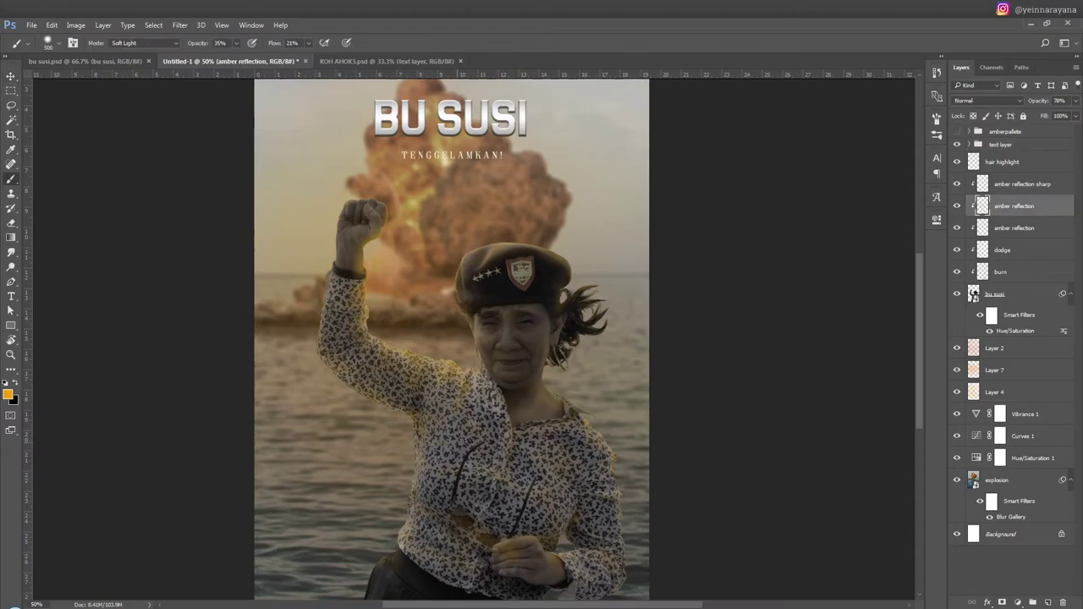
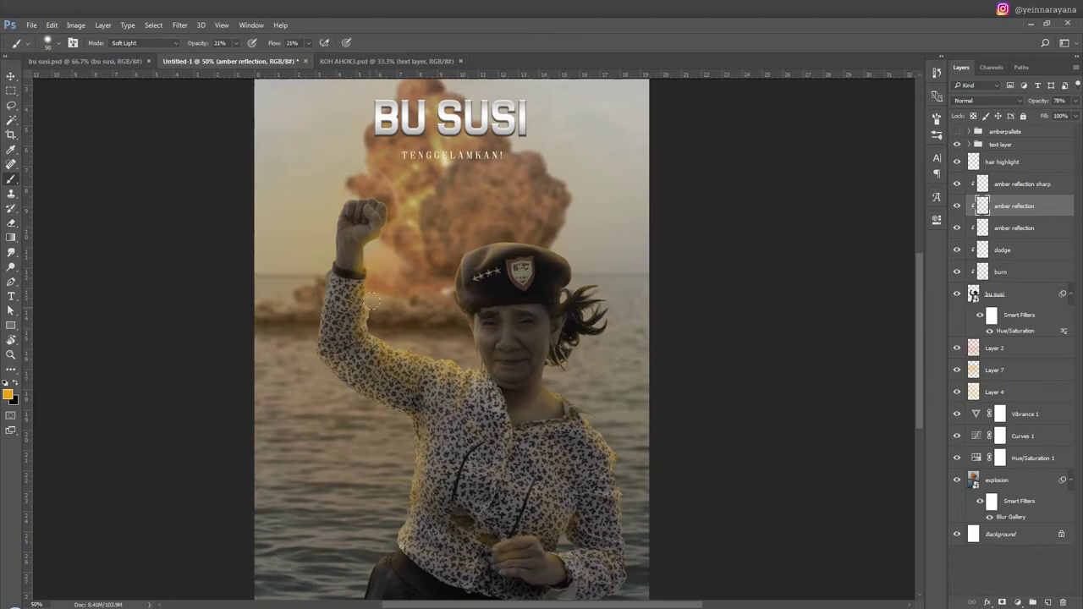
Step: Paint amber Soft Light glow down the right edge of the raised sleeve near the fist
{"action": "key", "text": "e"}
{"action": "scroll", "coordinate": [369, 218], "scroll_direction": "up", "scroll_amount": 2}
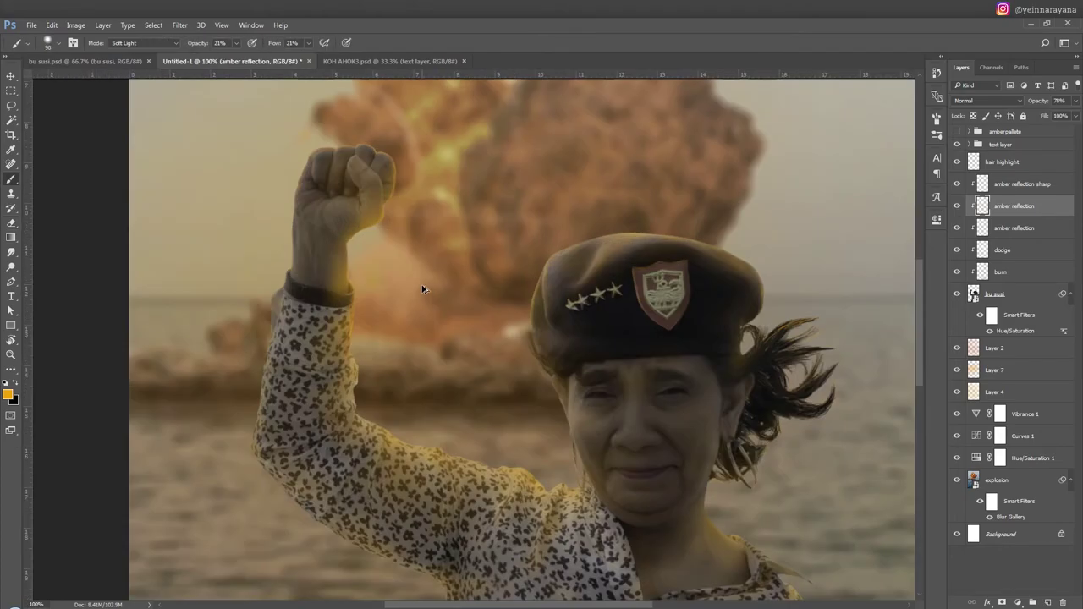
{"action": "scroll", "coordinate": [423, 290], "scroll_direction": "up", "scroll_amount": 2}
{"action": "key", "text": "alt+bracketright"}
{"action": "scroll", "coordinate": [385, 301], "scroll_direction": "down", "scroll_amount": 2}
{"action": "scroll", "coordinate": [415, 342], "scroll_direction": "left", "scroll_amount": 1}
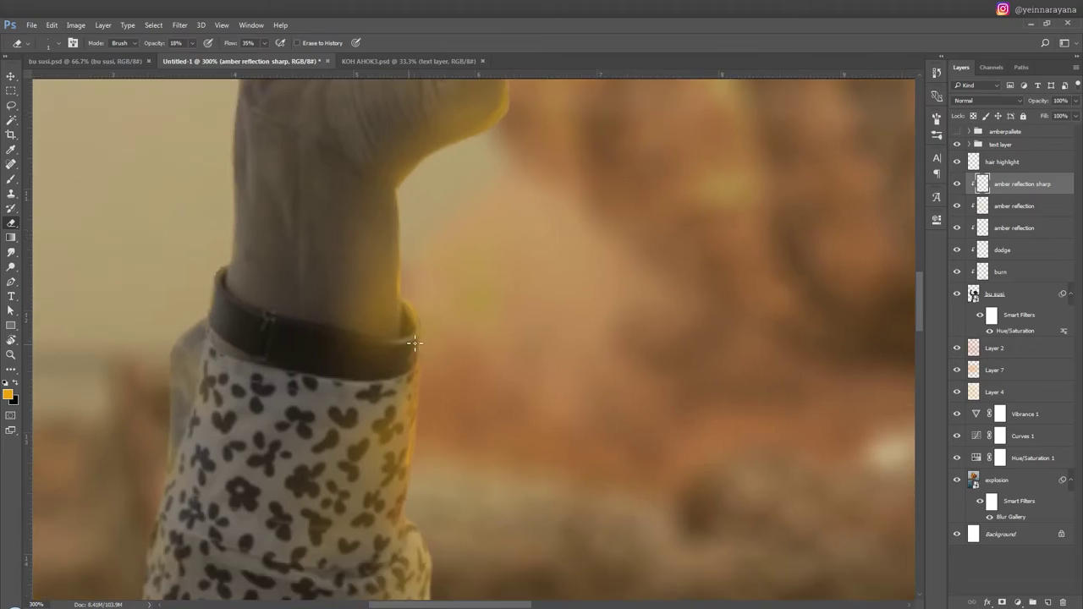
{"action": "key", "text": "b"}
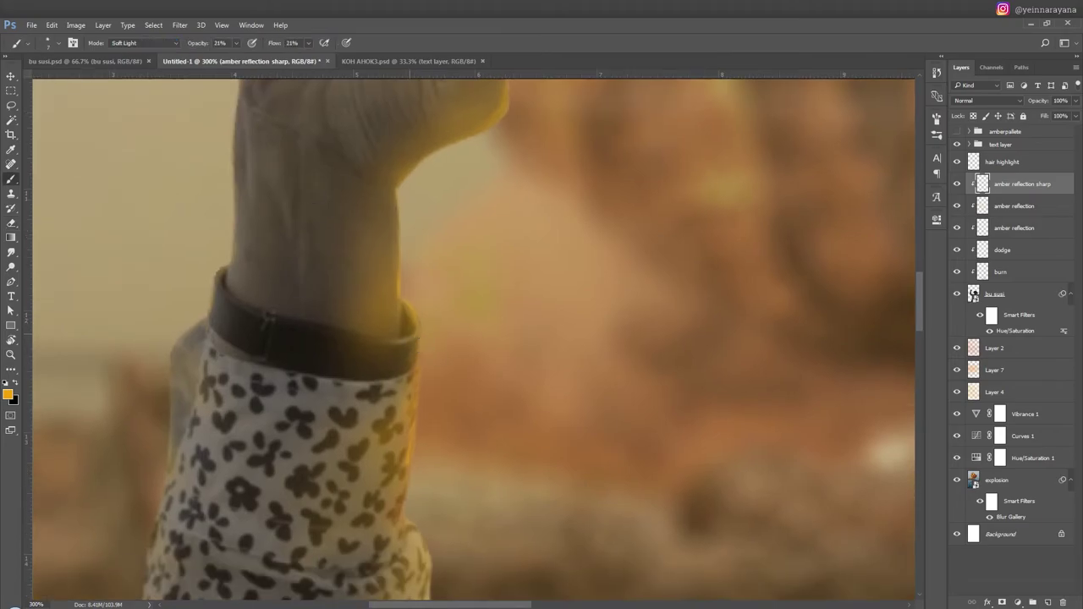
{"action": "left_click_drag", "start_coordinate": [422, 344], "coordinate": [409, 571]}
{"action": "scroll", "coordinate": [445, 522], "scroll_direction": "down", "scroll_amount": 2}
{"action": "scroll", "coordinate": [445, 521], "scroll_direction": "left", "scroll_amount": 1}
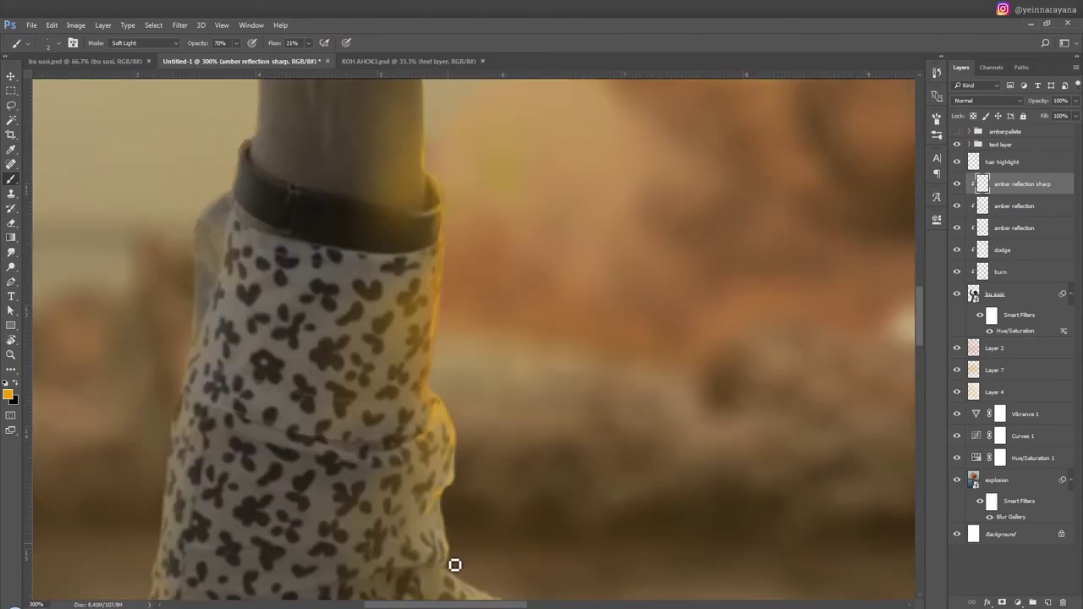
{"action": "scroll", "coordinate": [454, 564], "scroll_direction": "down", "scroll_amount": 2}
Step: Paint a brighter amber glow along the shoulder edge
{"action": "key", "text": "e"}
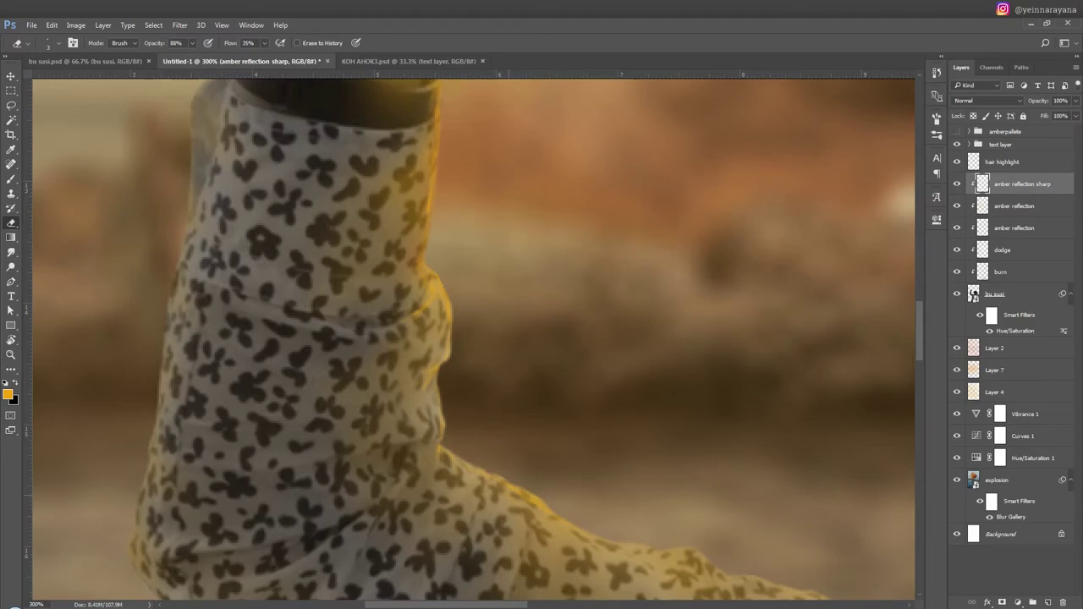
{"action": "key", "text": "b"}
{"action": "scroll", "coordinate": [440, 462], "scroll_direction": "down", "scroll_amount": 2}
{"action": "scroll", "coordinate": [441, 461], "scroll_direction": "right", "scroll_amount": 1}
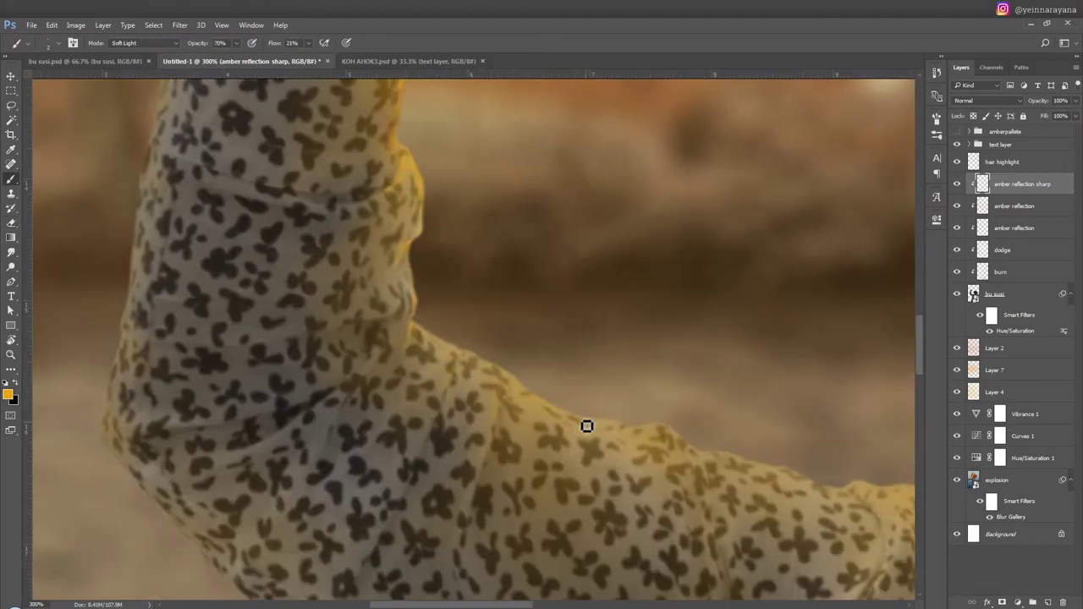
{"action": "mouse_move", "coordinate": [708, 474]}
{"action": "left_mouse_down"}
{"action": "mouse_move", "coordinate": [787, 476]}
{"action": "mouse_move", "coordinate": [702, 454]}
{"action": "mouse_move", "coordinate": [811, 483]}
{"action": "left_mouse_up"}
{"action": "scroll", "coordinate": [694, 423], "scroll_direction": "down", "scroll_amount": 1}
{"action": "scroll", "coordinate": [693, 423], "scroll_direction": "right", "scroll_amount": 2}
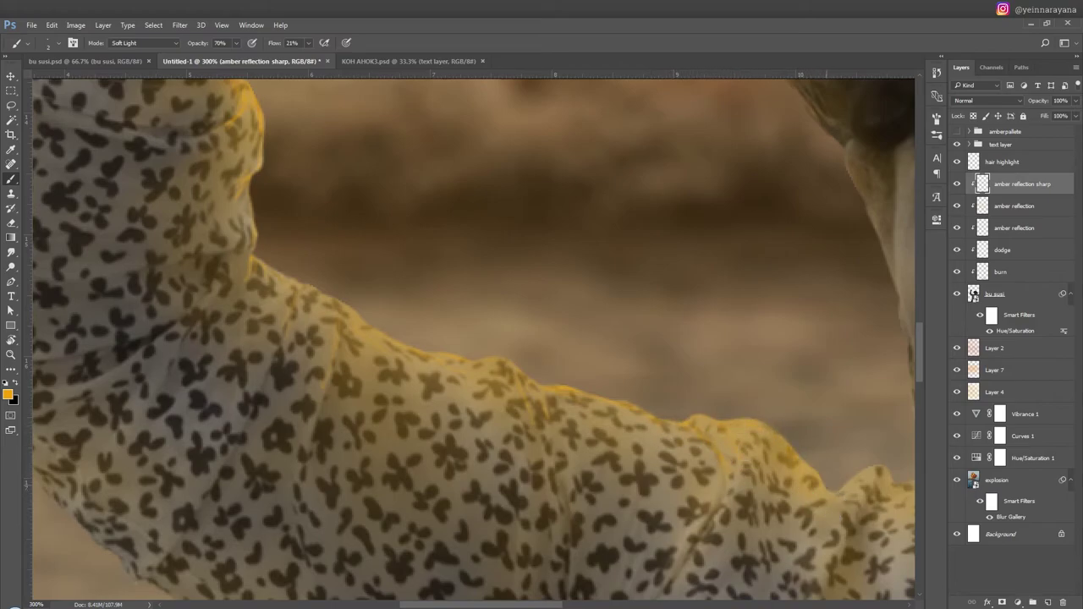
{"action": "scroll", "coordinate": [897, 477], "scroll_direction": "down", "scroll_amount": 1}
{"action": "scroll", "coordinate": [897, 476], "scroll_direction": "right", "scroll_amount": 1}
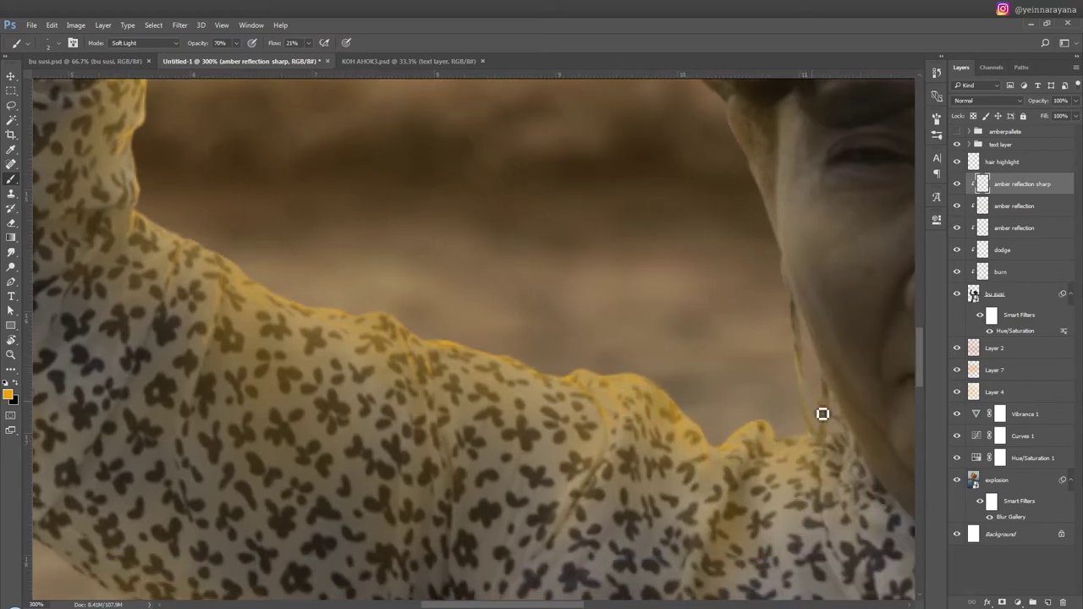
Step: Review the whole poster, then bring the upper sleeve and arm back into view
{"action": "key", "text": "ctrl+0"}
{"action": "scroll", "coordinate": [494, 341], "scroll_direction": "up", "scroll_amount": 5}
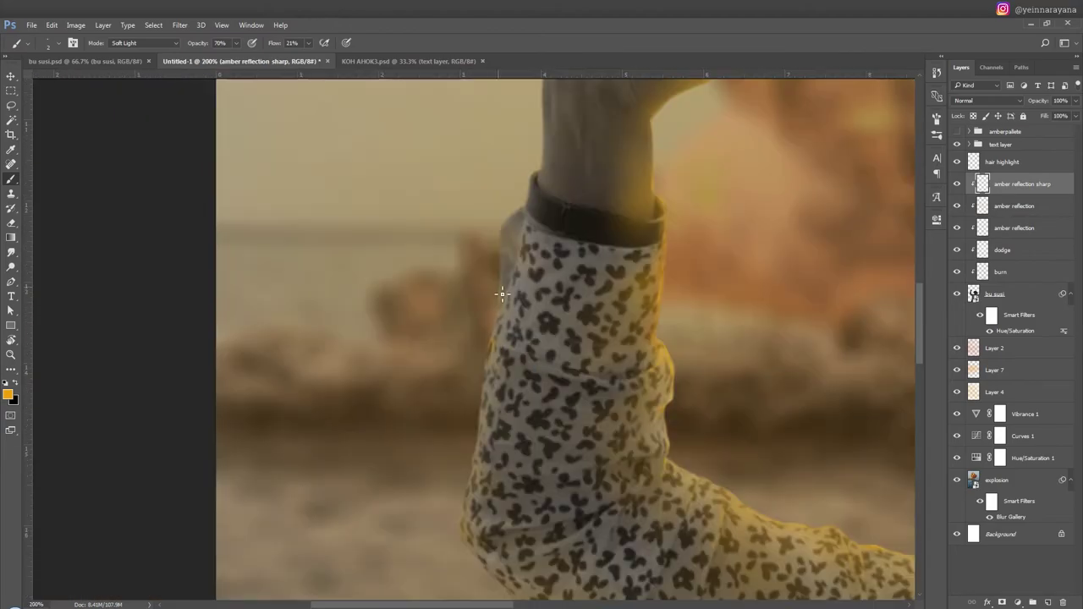
{"action": "key", "text": "ctrl+0"}
{"action": "scroll", "coordinate": [589, 416], "scroll_direction": "up", "scroll_amount": 4}
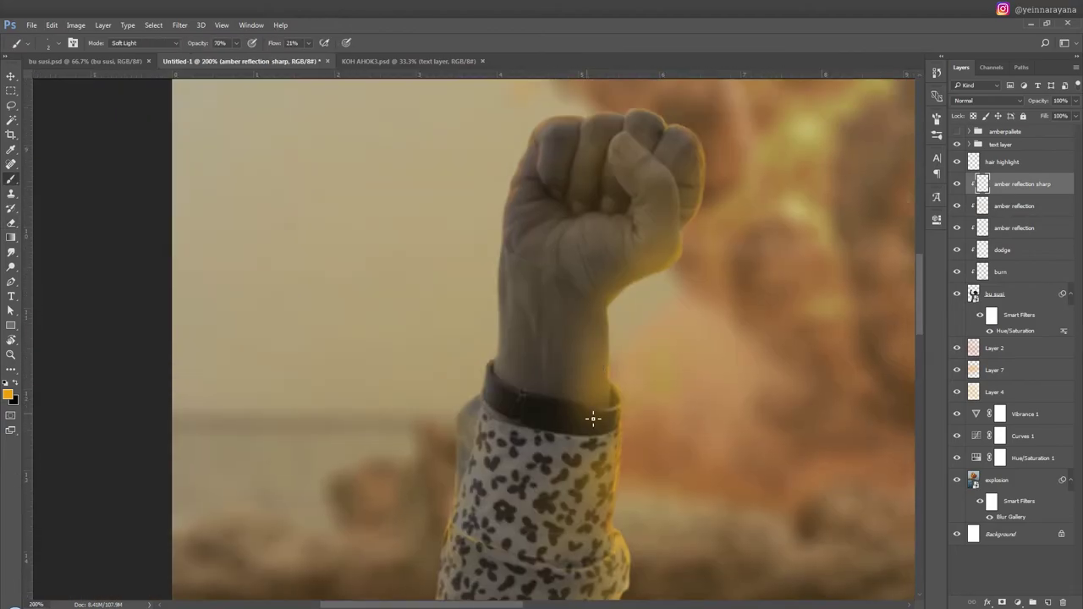
{"action": "scroll", "coordinate": [609, 415], "scroll_direction": "up", "scroll_amount": 2}
{"action": "key", "text": "e"}
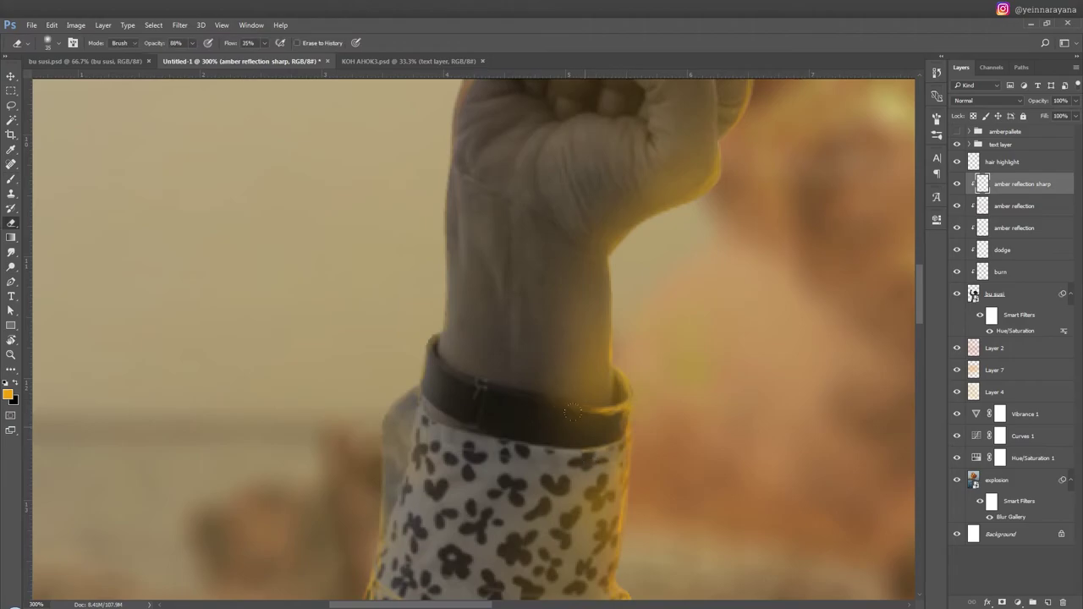
{"action": "scroll", "coordinate": [544, 516], "scroll_direction": "down", "scroll_amount": 3}
{"action": "scroll", "coordinate": [544, 517], "scroll_direction": "up", "scroll_amount": 3}
{"action": "key", "text": "b"}
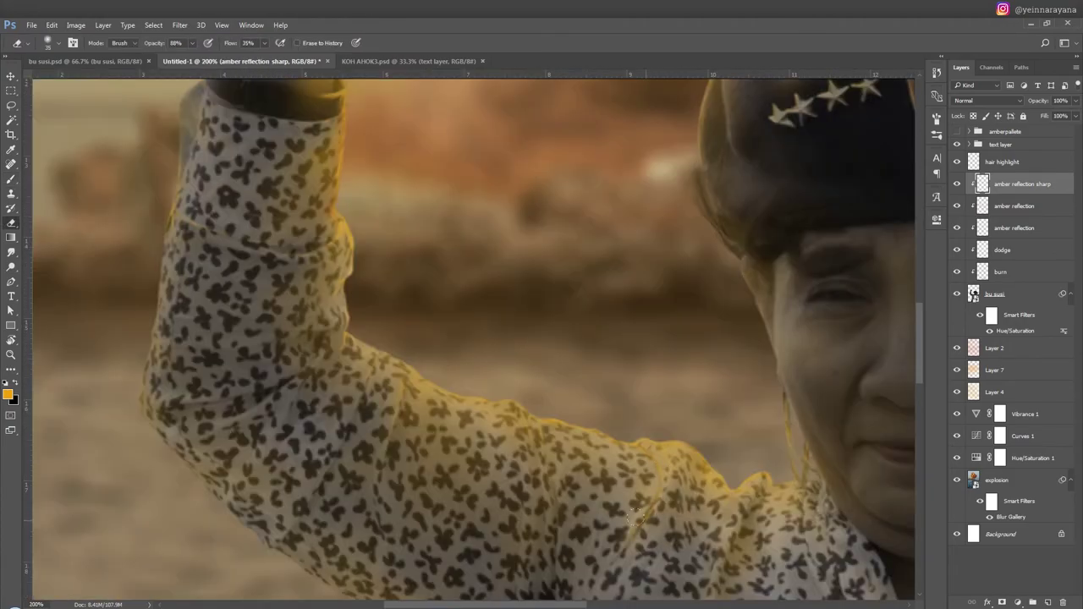
{"action": "scroll", "coordinate": [437, 532], "scroll_direction": "down", "scroll_amount": 2}
{"action": "left_click_drag", "start_coordinate": [437, 532], "coordinate": [551, 466]}
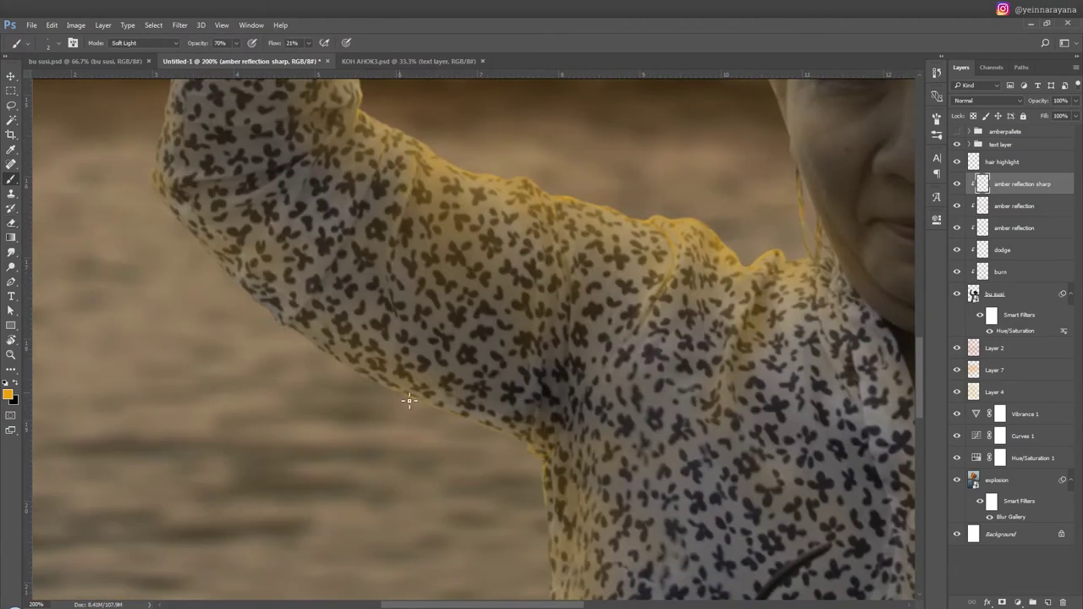
{"action": "left_click_drag", "start_coordinate": [408, 401], "coordinate": [690, 514]}
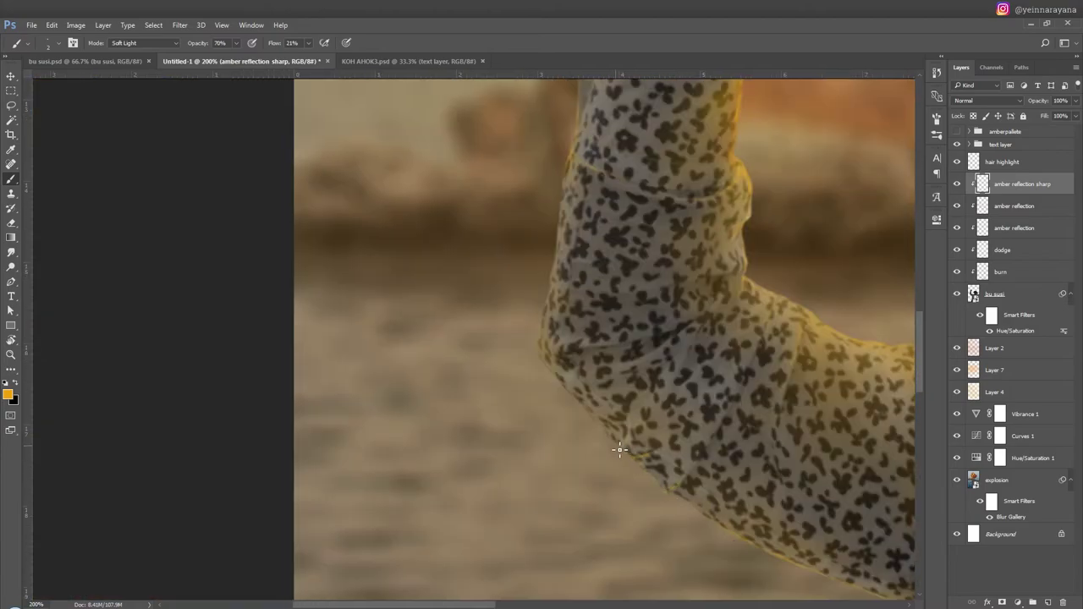
Step: Strengthen the amber highlight along the neck edge, erasing any overspill
{"action": "scroll", "coordinate": [562, 370], "scroll_direction": "down", "scroll_amount": 8}
{"action": "scroll", "coordinate": [697, 440], "scroll_direction": "up", "scroll_amount": 7}
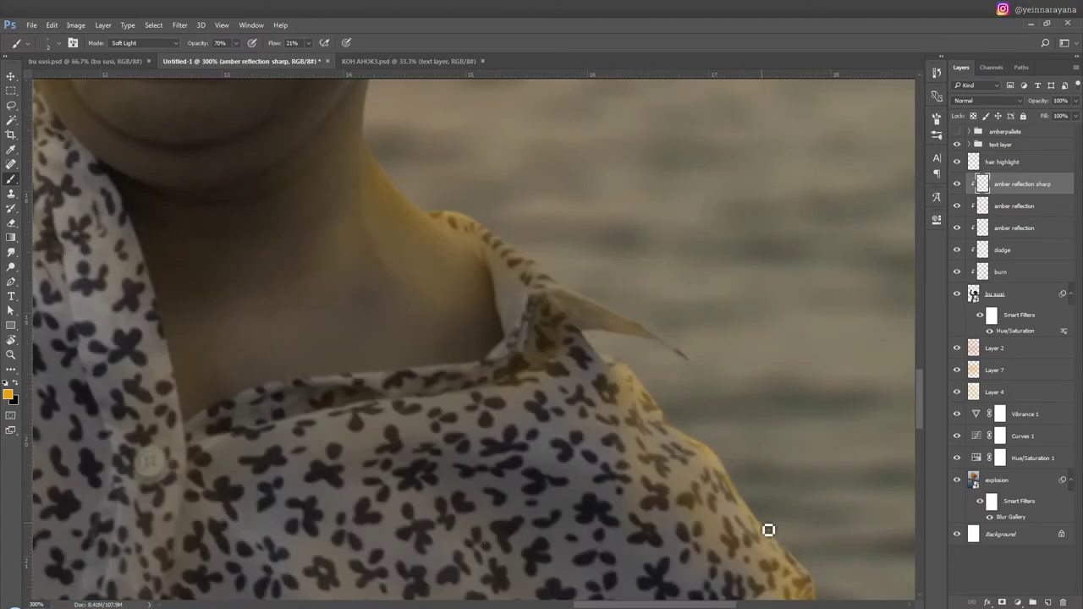
{"action": "scroll", "coordinate": [740, 482], "scroll_direction": "up", "scroll_amount": 1}
{"action": "scroll", "coordinate": [717, 543], "scroll_direction": "up", "scroll_amount": 3}
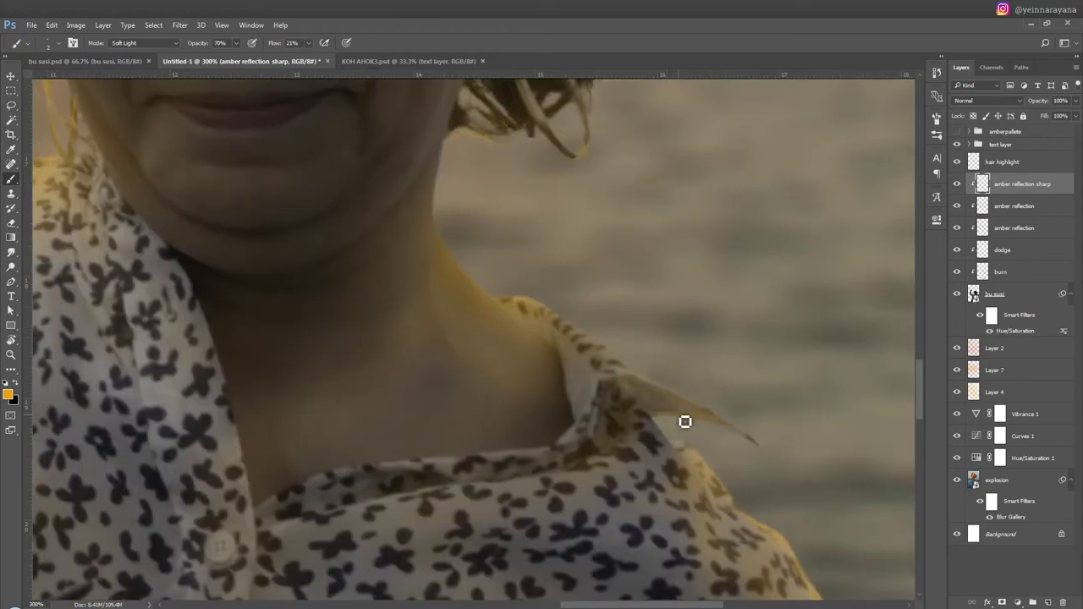
{"action": "scroll", "coordinate": [691, 404], "scroll_direction": "up", "scroll_amount": 2}
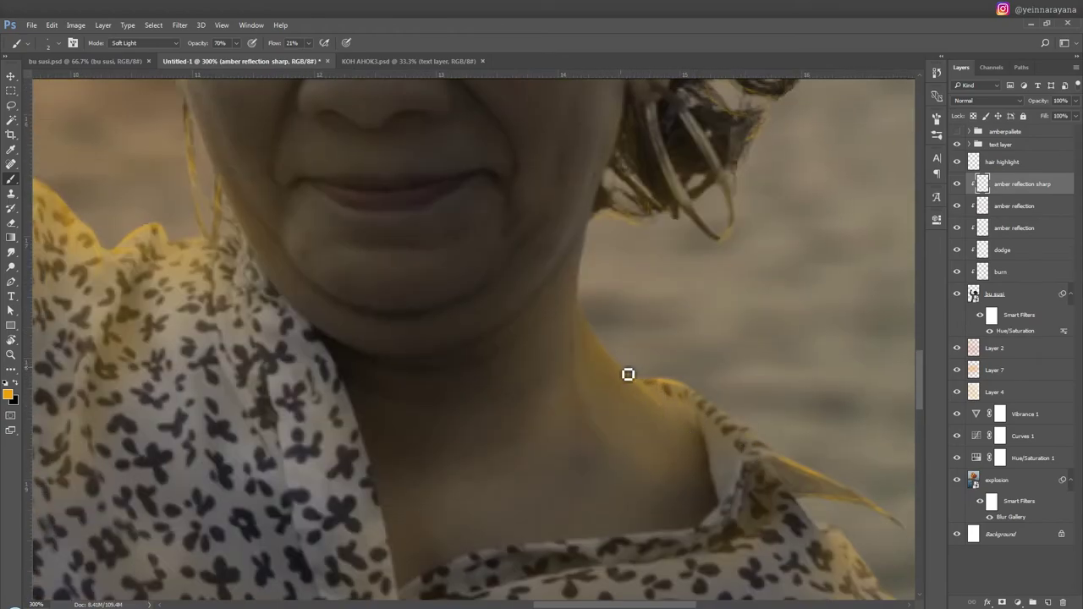
{"action": "left_click_drag", "start_coordinate": [628, 375], "coordinate": [638, 381]}
{"action": "key", "text": "e"}
{"action": "key", "text": "ctrl+plus"}
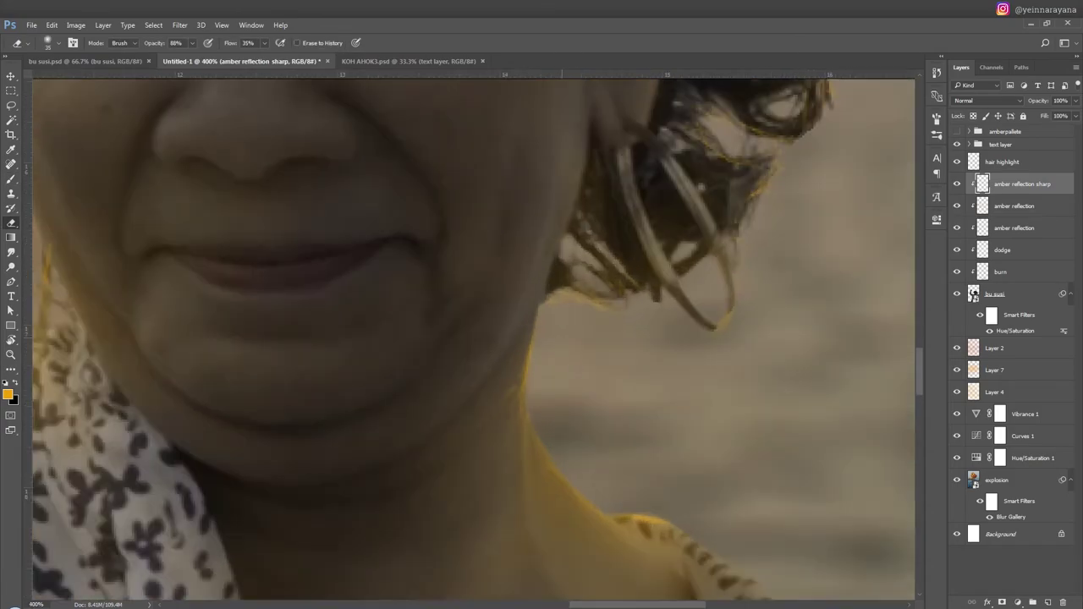
{"action": "key", "text": "b"}
Step: Paint amber glow along the sleeve fold by the lower hand, then trim the excess
{"action": "key", "text": "ctrl+0"}
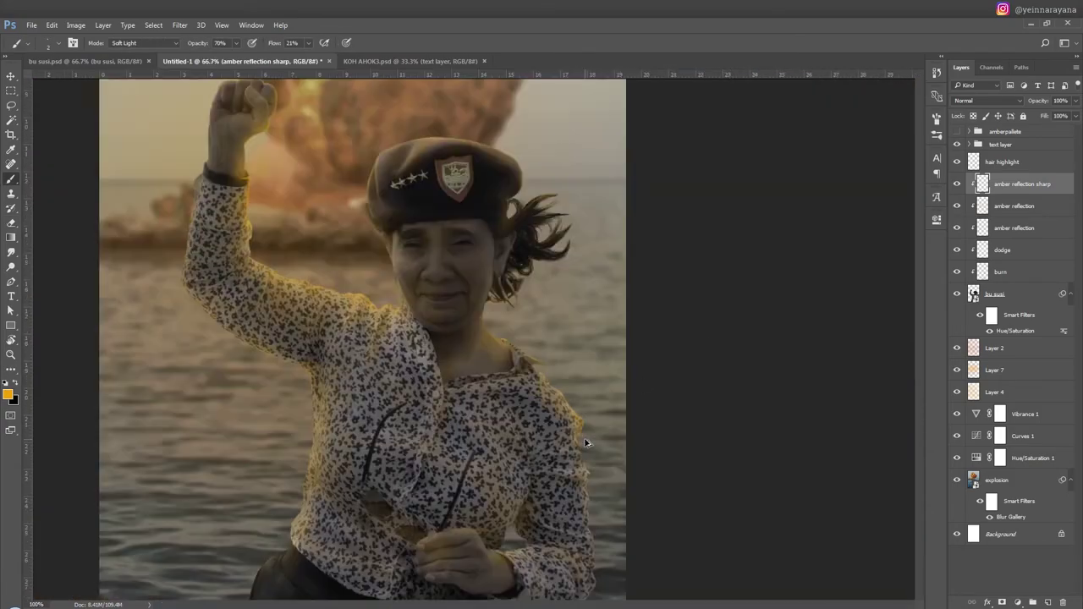
{"action": "key", "text": "ctrl+plus"}
{"action": "key", "text": "ctrl+plus"}
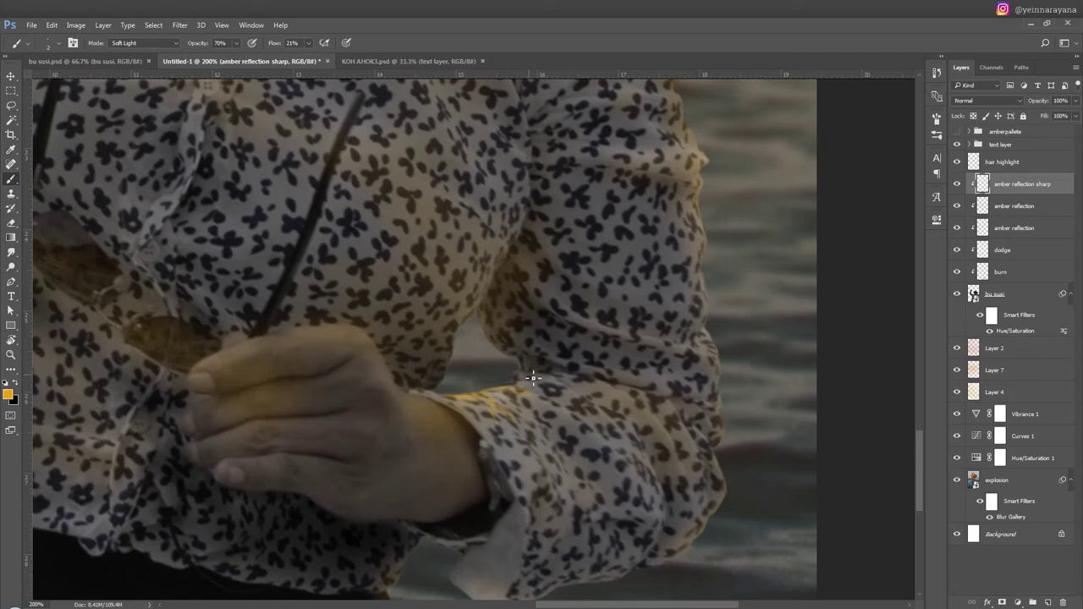
{"action": "left_click_drag", "start_coordinate": [487, 329], "coordinate": [704, 372]}
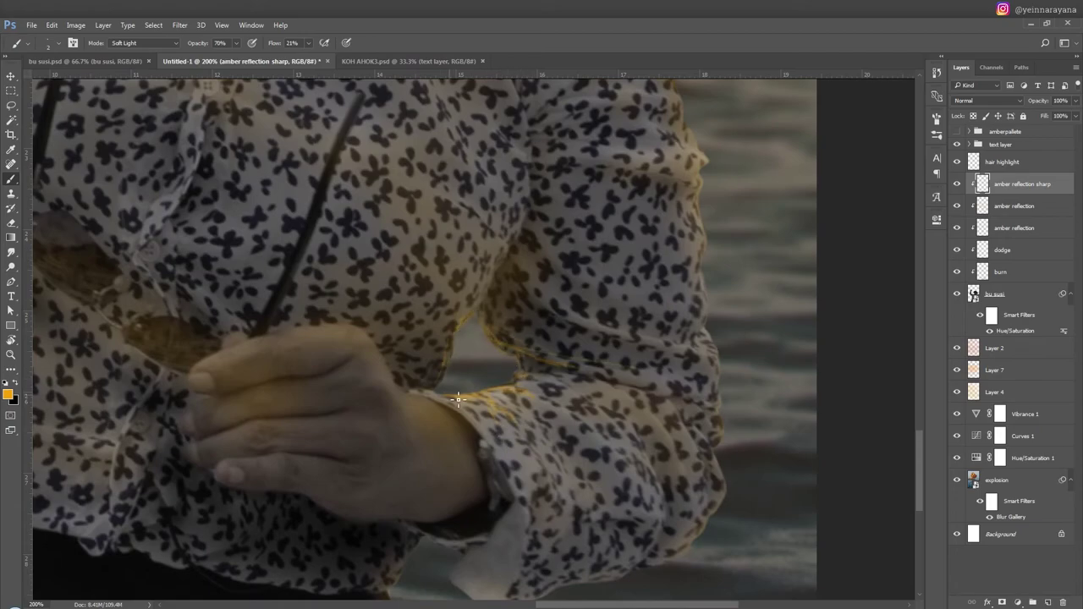
{"action": "key", "text": "e"}
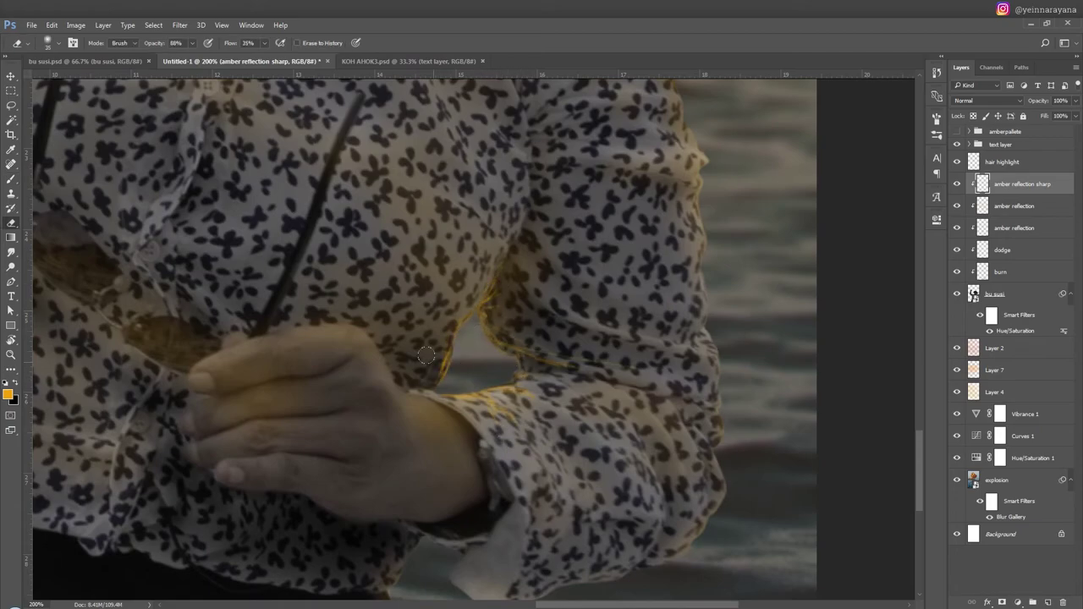
{"action": "key", "text": "ctrl+minus"}
{"action": "key", "text": "ctrl+minus"}
{"action": "key", "text": "ctrl+minus"}
Step: Paint amber glow along the hip edge and erase the excess
{"action": "scroll", "coordinate": [446, 398], "scroll_direction": "up", "scroll_amount": 5}
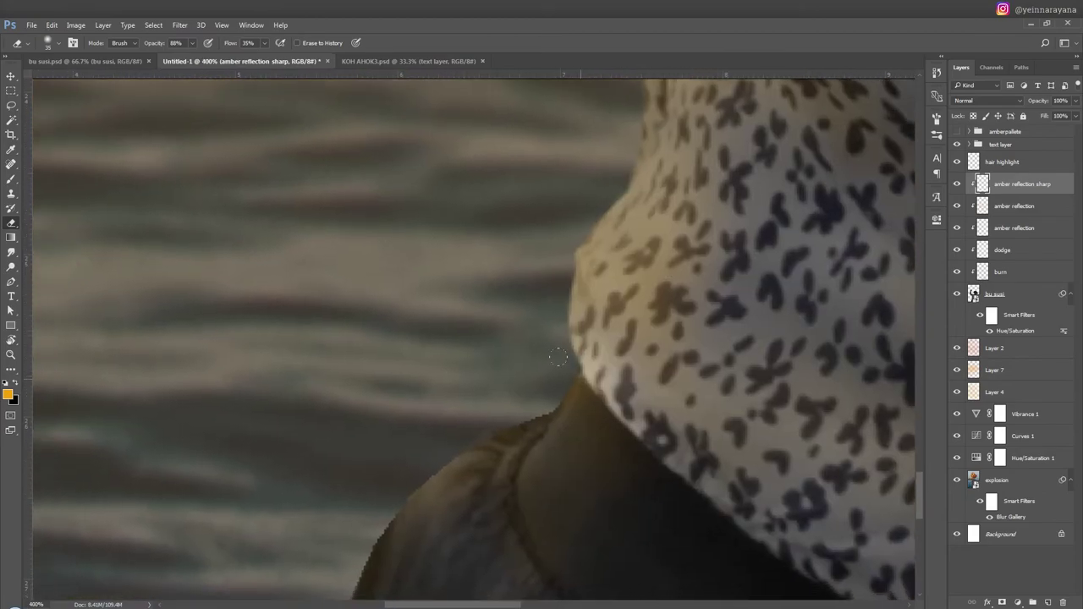
{"action": "key", "text": "b"}
{"action": "mouse_move", "coordinate": [584, 381]}
{"action": "left_mouse_down"}
{"action": "mouse_move", "coordinate": [511, 505]}
{"action": "mouse_move", "coordinate": [446, 477]}
{"action": "mouse_move", "coordinate": [522, 466]}
{"action": "mouse_move", "coordinate": [406, 527]}
{"action": "mouse_move", "coordinate": [556, 450]}
{"action": "left_mouse_up"}
{"action": "key", "text": "e"}
{"action": "scroll", "coordinate": [556, 450], "scroll_direction": "down", "scroll_amount": 2}
{"action": "scroll", "coordinate": [553, 460], "scroll_direction": "down", "scroll_amount": 3}
{"action": "scroll", "coordinate": [515, 550], "scroll_direction": "down", "scroll_amount": 1}
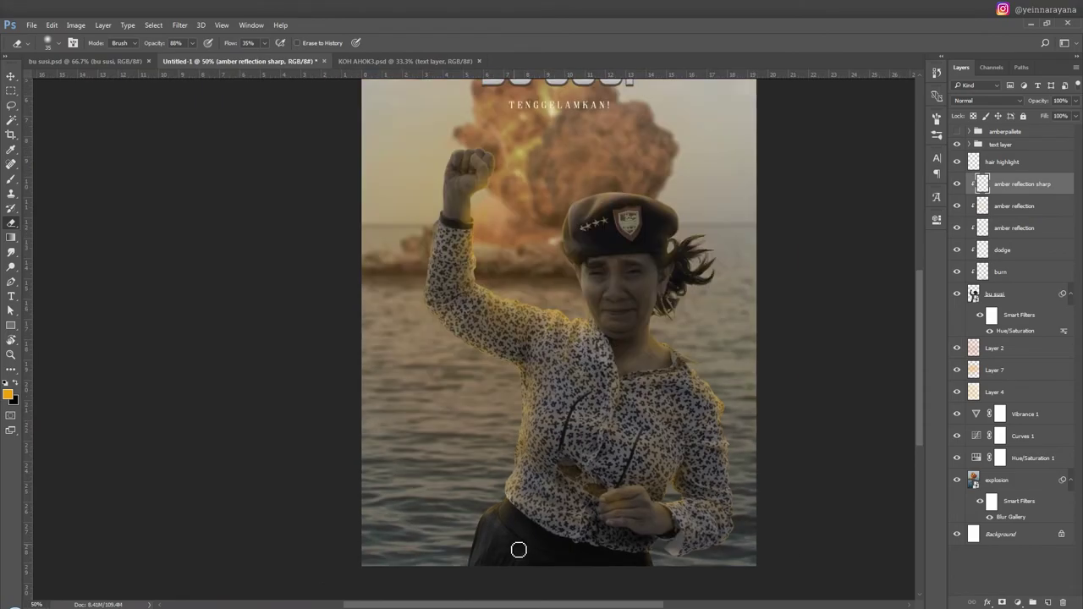
{"action": "scroll", "coordinate": [483, 520], "scroll_direction": "up", "scroll_amount": 3}
{"action": "scroll", "coordinate": [428, 446], "scroll_direction": "up", "scroll_amount": 3}
{"action": "key", "text": "b"}
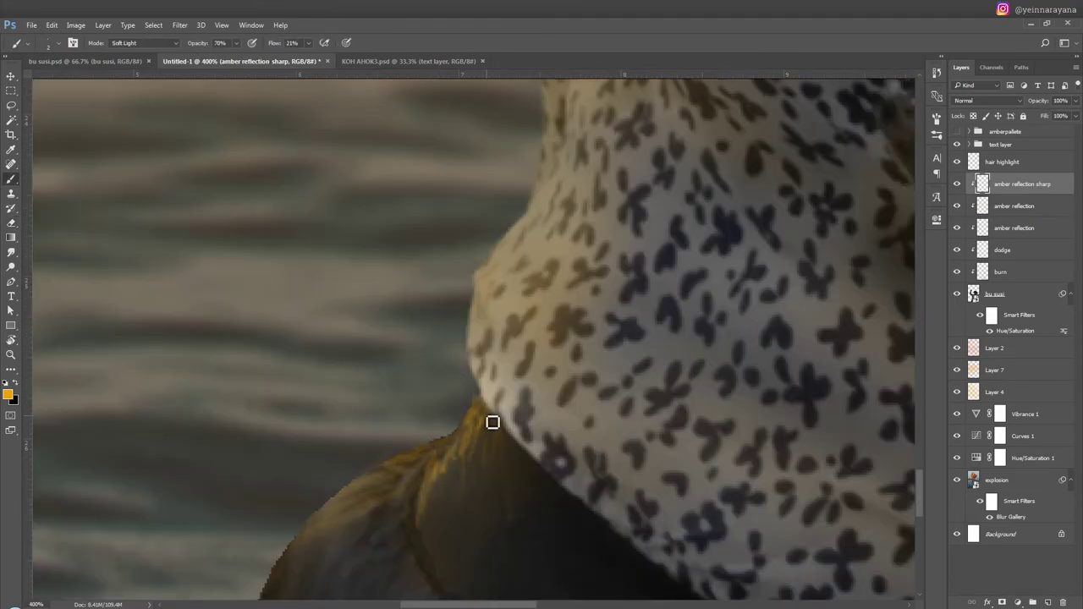
Step: Zoom out to review the extended rim glow across the whole poster
{"action": "scroll", "coordinate": [446, 500], "scroll_direction": "down", "scroll_amount": 4}
{"action": "scroll", "coordinate": [467, 245], "scroll_direction": "up", "scroll_amount": 4}
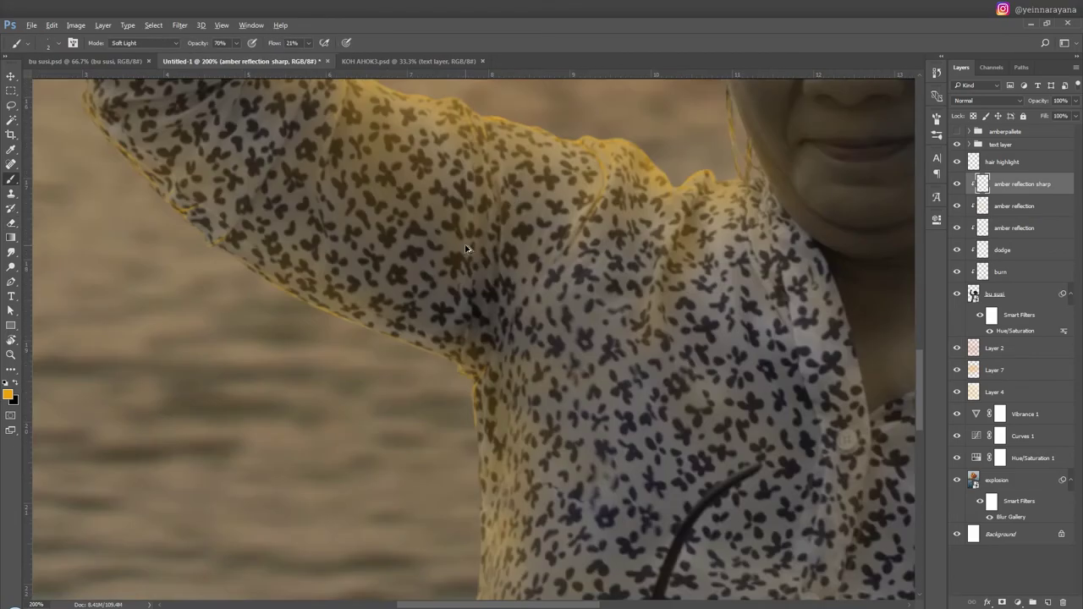
{"action": "scroll", "coordinate": [385, 246], "scroll_direction": "down", "scroll_amount": 1}
{"action": "scroll", "coordinate": [594, 301], "scroll_direction": "down", "scroll_amount": 4}
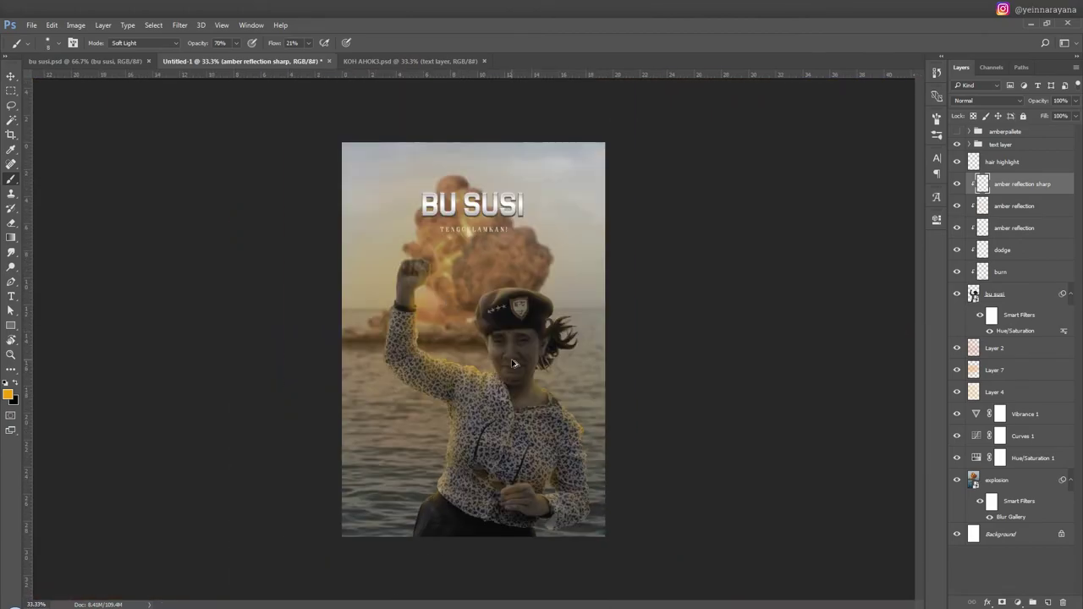
{"action": "key", "text": "alt+bracketleft"}
{"action": "scroll", "coordinate": [653, 282], "scroll_direction": "up", "scroll_amount": 2}
{"action": "scroll", "coordinate": [317, 270], "scroll_direction": "up", "scroll_amount": 1}
Step: On the amber reflection layer at 35% opacity, erase excess glow along the raised arm
{"action": "key", "text": "3"}
{"action": "key", "text": "5"}
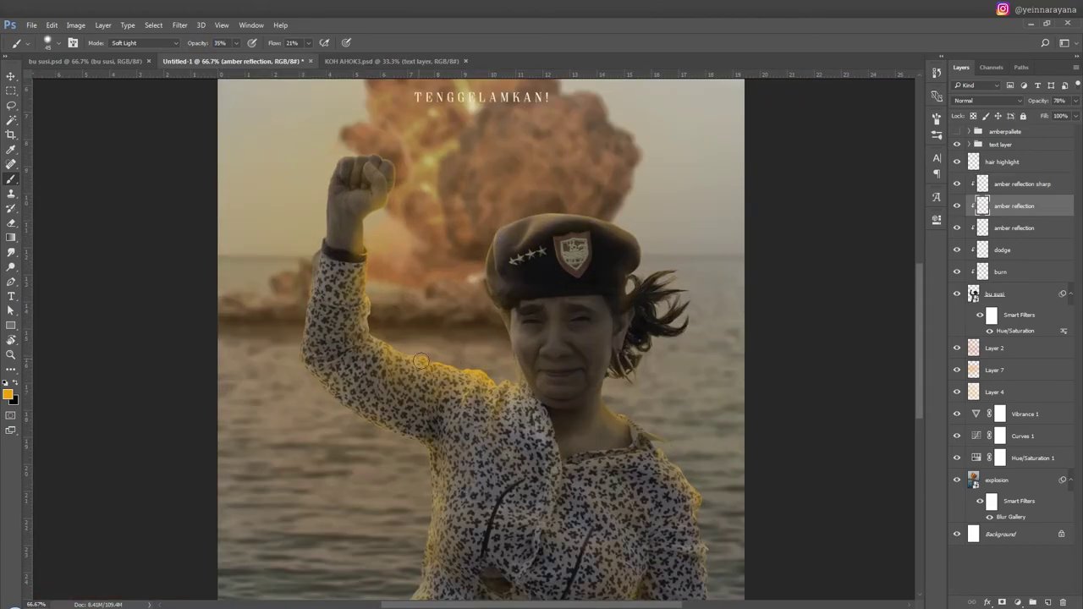
{"action": "key", "text": "e"}
{"action": "left_click_drag", "start_coordinate": [364, 254], "coordinate": [534, 409]}
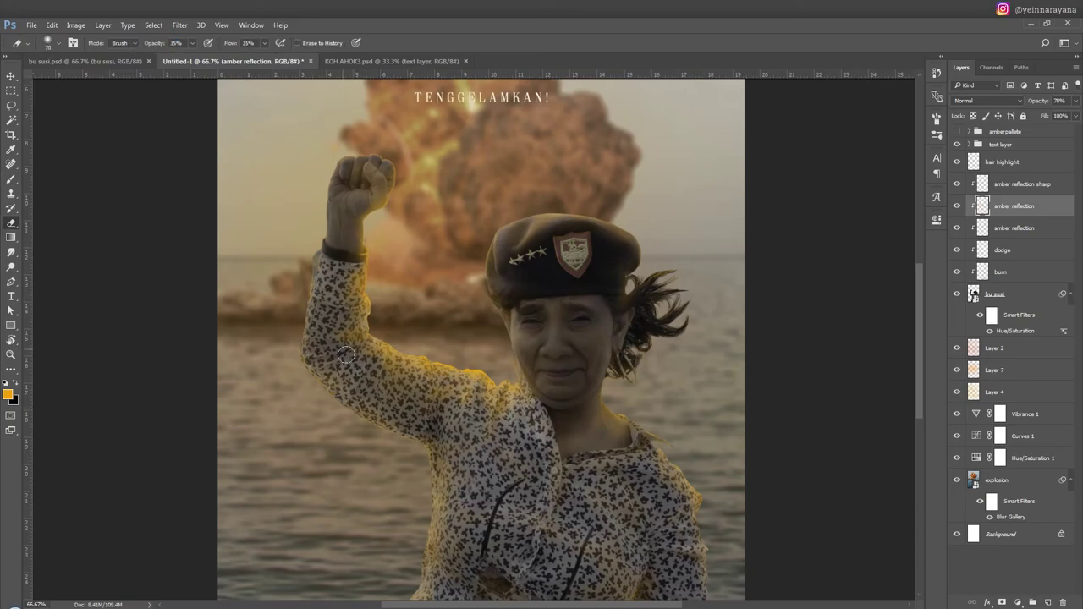
{"action": "key", "text": "b"}
Step: On the amber reflection sharp layer, paint a faint highlight along the beret edge
{"action": "key", "text": "alt+bracketright"}
{"action": "scroll", "coordinate": [485, 222], "scroll_direction": "up", "scroll_amount": 3}
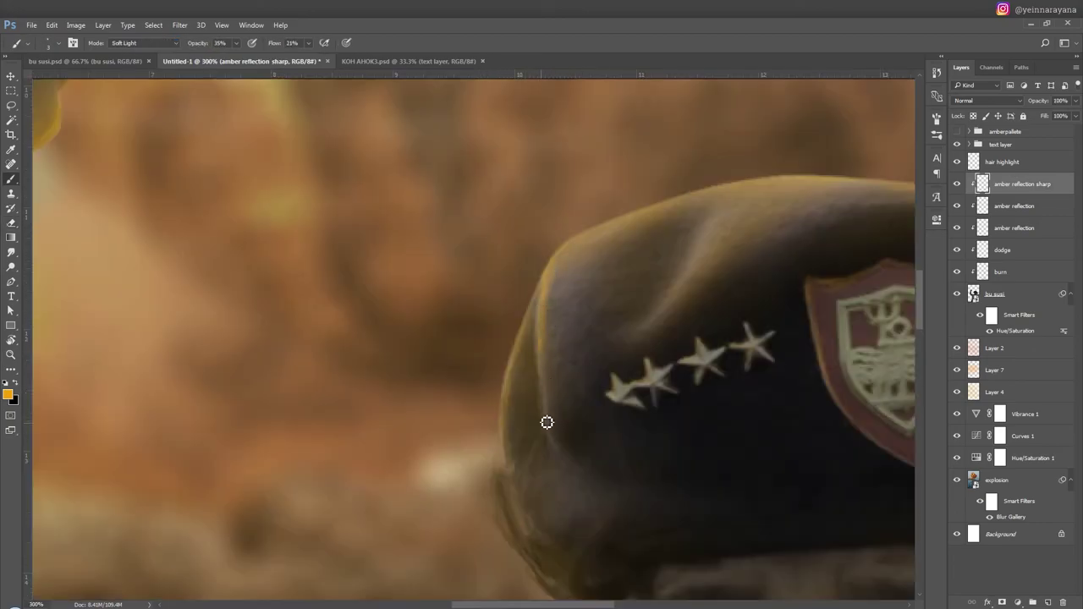
{"action": "left_click_drag", "start_coordinate": [547, 423], "coordinate": [581, 467]}
{"action": "scroll", "coordinate": [543, 331], "scroll_direction": "down", "scroll_amount": 2}
{"action": "scroll", "coordinate": [543, 330], "scroll_direction": "down", "scroll_amount": 2}
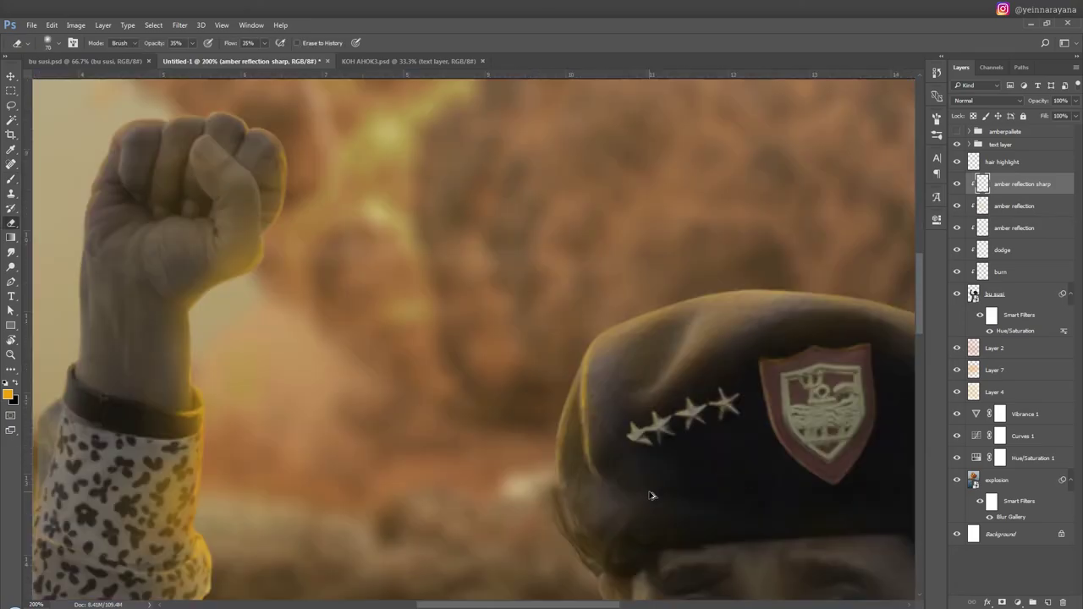
{"action": "scroll", "coordinate": [649, 496], "scroll_direction": "down", "scroll_amount": 2}
{"action": "scroll", "coordinate": [558, 345], "scroll_direction": "up", "scroll_amount": 6}
{"action": "mouse_move", "coordinate": [558, 345]}
{"action": "left_mouse_down"}
{"action": "mouse_move", "coordinate": [561, 363]}
{"action": "mouse_move", "coordinate": [517, 398]}
{"action": "left_mouse_up"}
Step: At 32% opacity, erase the stray amber streaks from the cheek and face
{"action": "key", "text": "3"}
{"action": "key", "text": "2"}
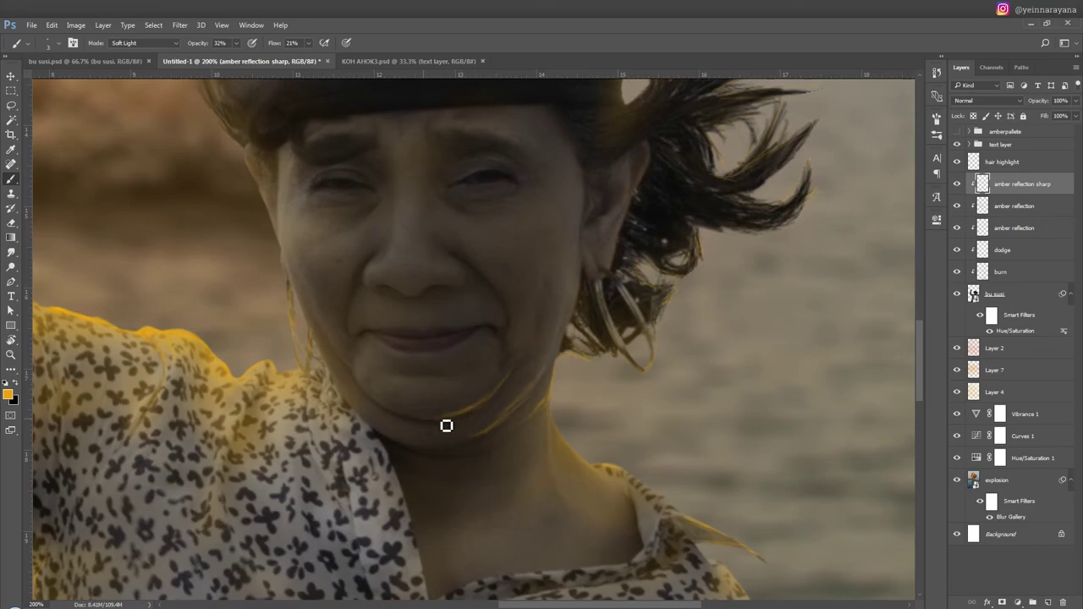
{"action": "key", "text": "e"}
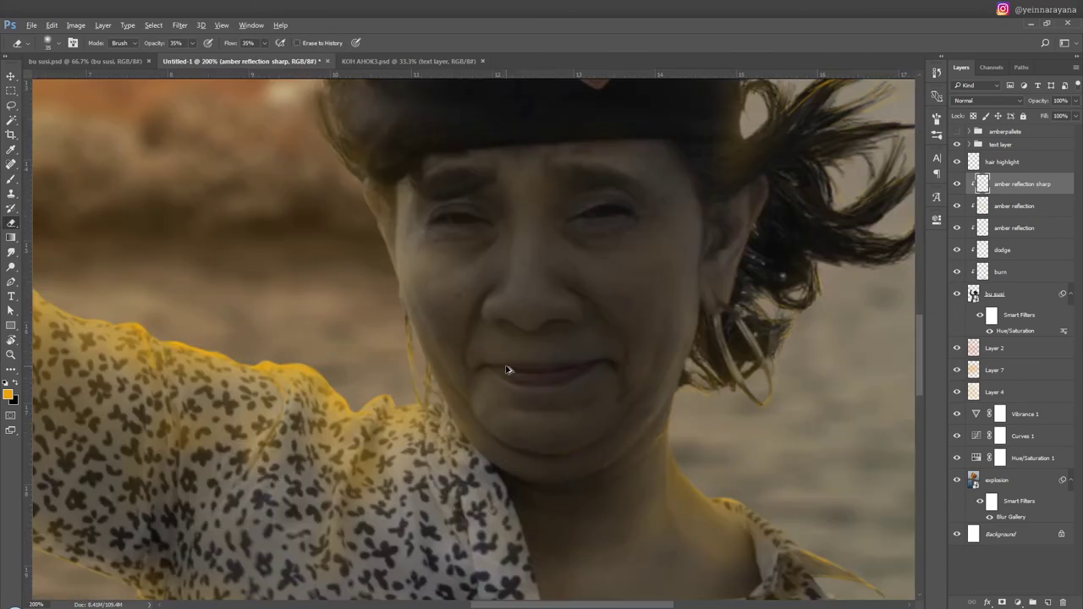
{"action": "key", "text": "b"}
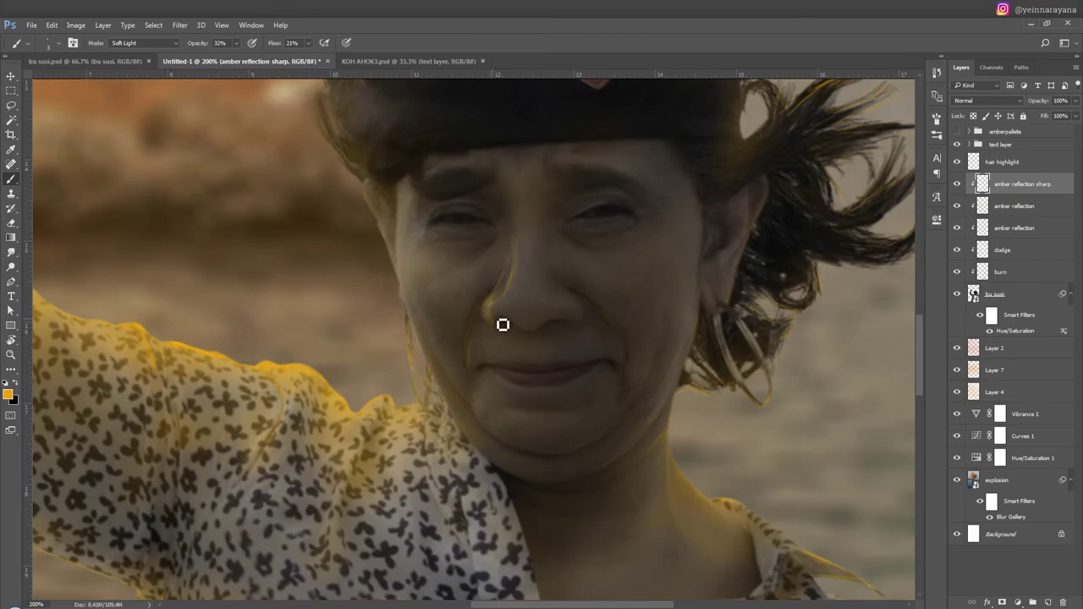
{"action": "key", "text": "e"}
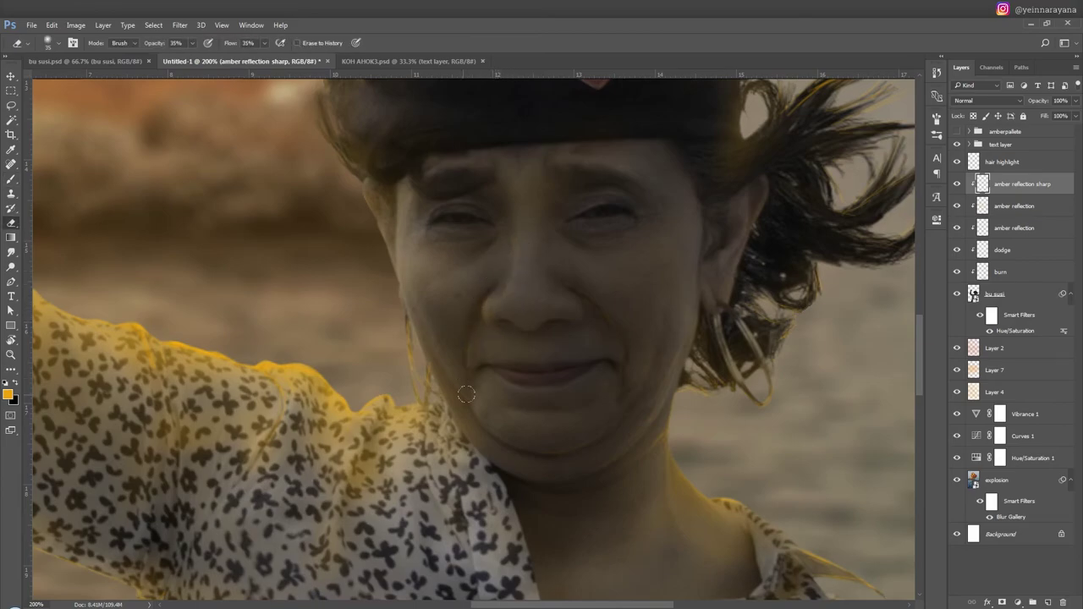
{"action": "key", "text": "ctrl+minus"}
{"action": "key", "text": "ctrl+minus"}
{"action": "key", "text": "ctrl+minus"}
{"action": "key", "text": "alt+bracketleft"}
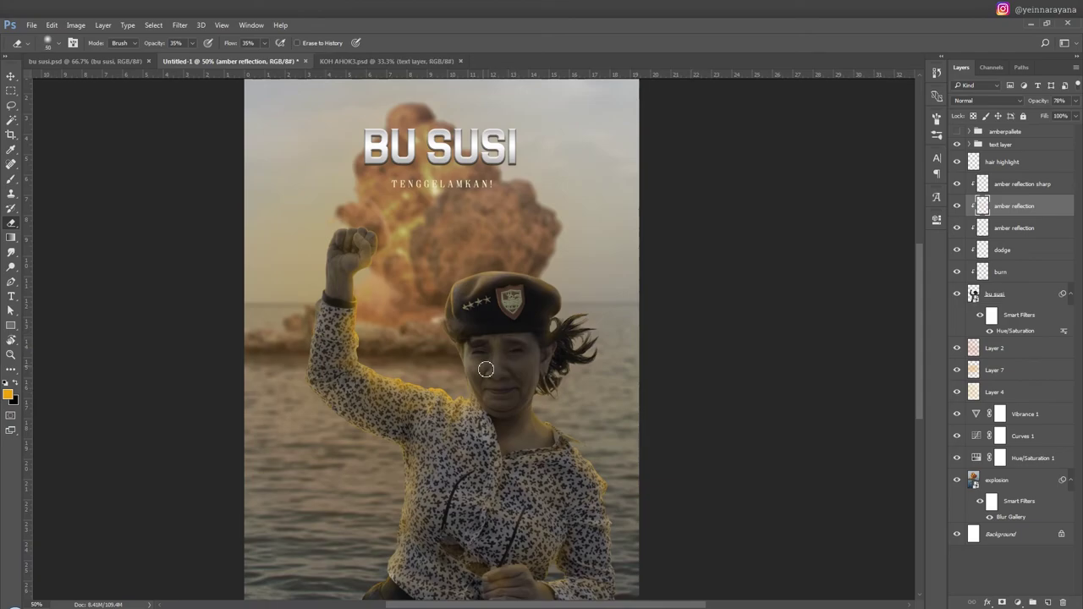
Step: Save the poster as IBU SUSI.psd and try two Hue/Saturation shifts on the glow
{"action": "key", "text": "ctrl+s"}
{"action": "key", "text": "Return"}
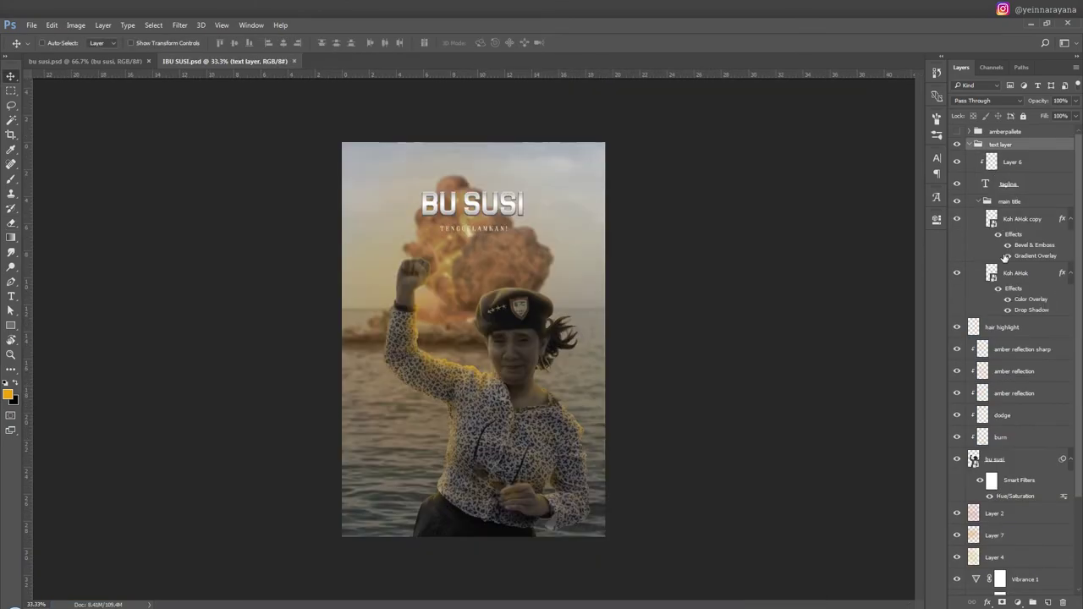
{"action": "key", "text": "ctrl+u"}
{"action": "key", "text": "Return"}
{"action": "left_click", "coordinate": [1011, 370]}
{"action": "key", "text": "ctrl+u"}
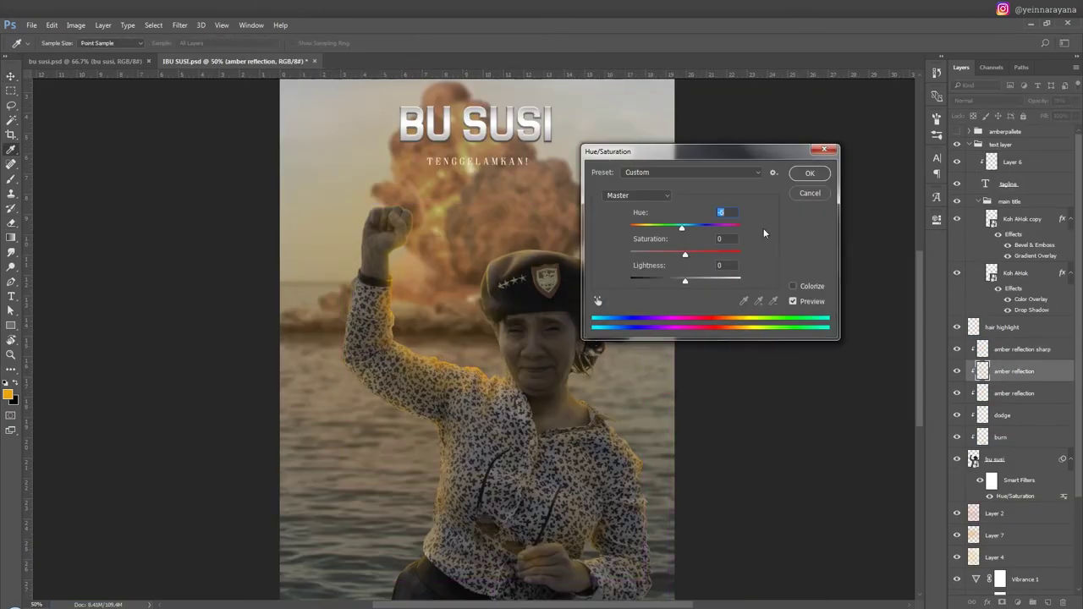
{"action": "key", "text": "Return"}
{"action": "left_click", "coordinate": [1003, 393]}
Step: Compare states in History and revert to before the hue changes
{"action": "key", "text": "ctrl+minus"}
{"action": "left_click", "coordinate": [937, 72]}
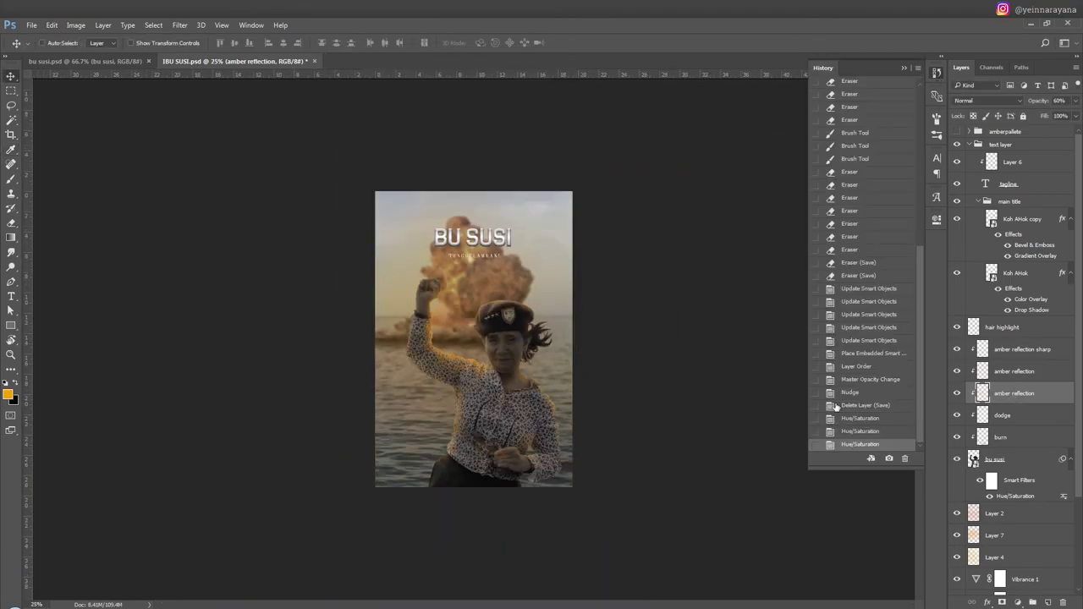
{"action": "left_click", "coordinate": [865, 405]}
{"action": "left_click", "coordinate": [836, 442]}
{"action": "left_click", "coordinate": [845, 406]}
{"action": "left_click", "coordinate": [838, 443]}
{"action": "left_click", "coordinate": [846, 408]}
{"action": "left_click", "coordinate": [838, 443]}
{"action": "left_click", "coordinate": [846, 408]}
Step: Select the woman's amber reflection and hair highlight layers and save the poster again
{"action": "left_click", "coordinate": [937, 72]}
{"action": "key", "text": "ctrl+plus"}
{"action": "key", "text": "ctrl+plus"}
{"action": "key", "text": "ctrl+plus"}
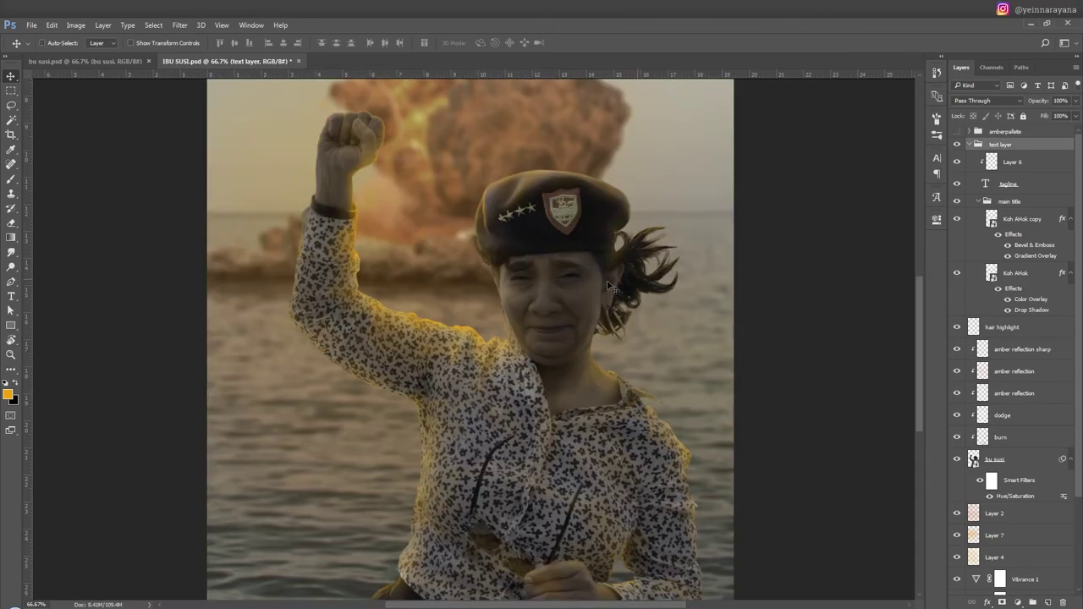
{"action": "left_click", "coordinate": [967, 372]}
{"action": "left_click", "coordinate": [1015, 393]}
{"action": "key", "text": "ctrl+minus"}
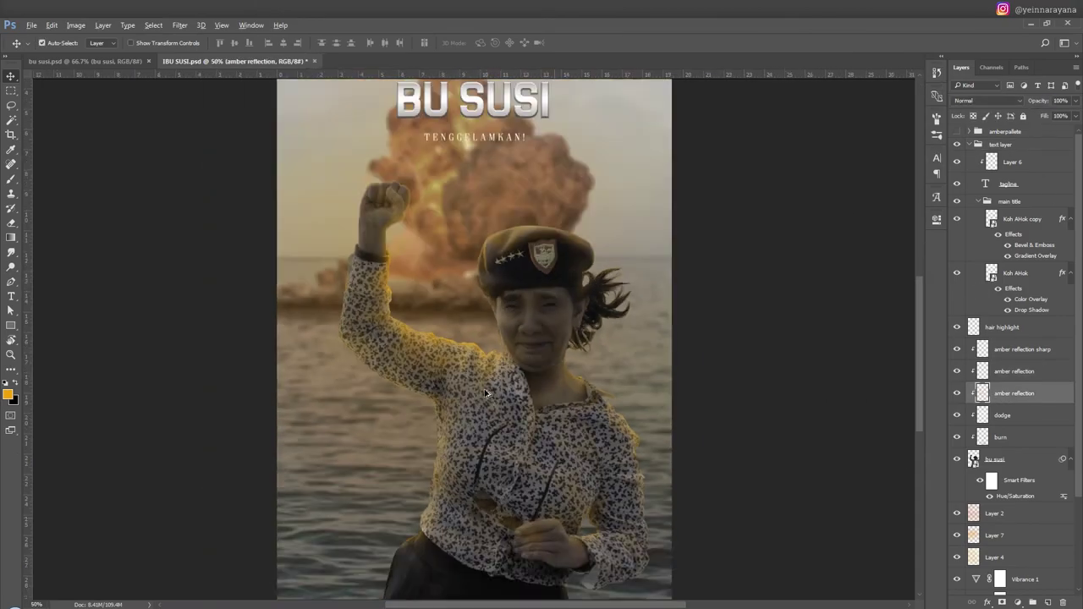
{"action": "key", "text": "ctrl+minus"}
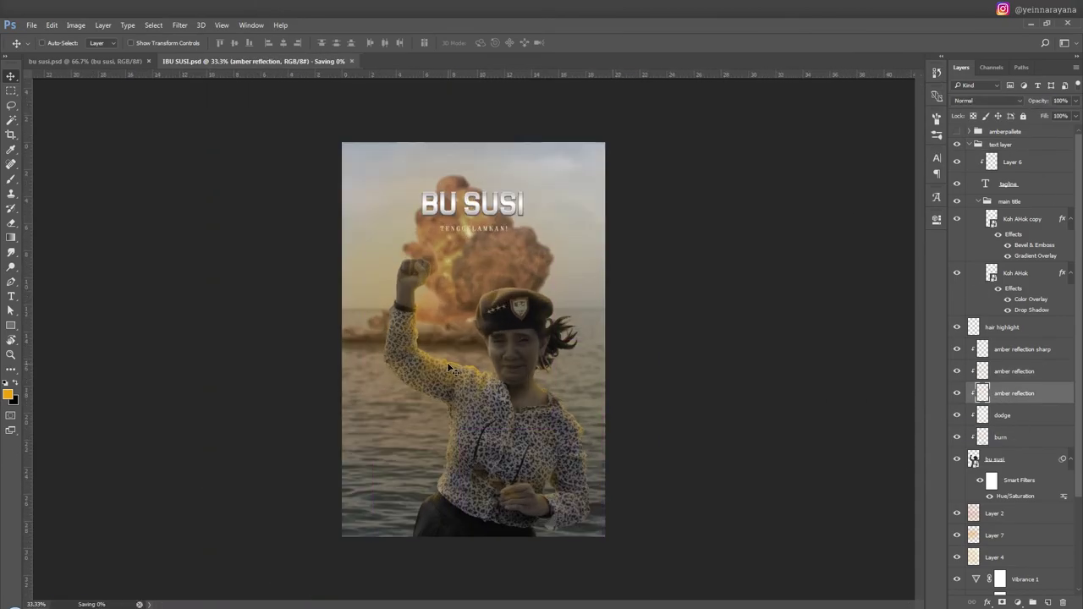
{"action": "key", "text": "ctrl+shift+s"}
{"action": "key", "text": "Escape"}
{"action": "left_click", "coordinate": [1015, 326]}
Step: Group the woman's layers as bu susi and add a Curves layer adjusting RGB, red, green and blue
{"action": "key", "text": "ctrl+g"}
{"action": "left_click", "coordinate": [1017, 603]}
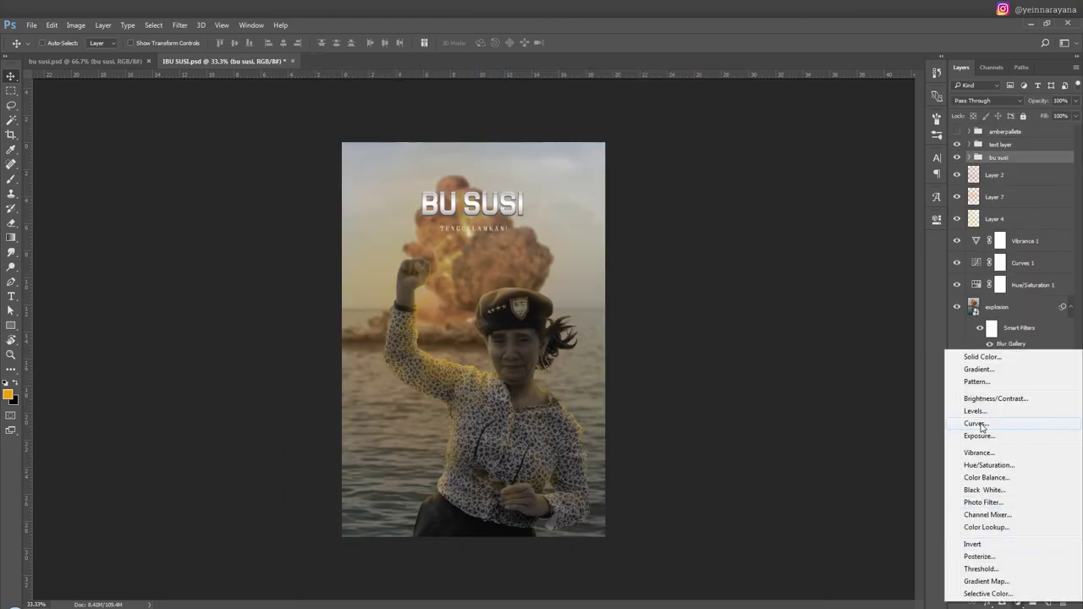
{"action": "left_click", "coordinate": [914, 426]}
{"action": "left_click_drag", "start_coordinate": [849, 334], "coordinate": [851, 330]}
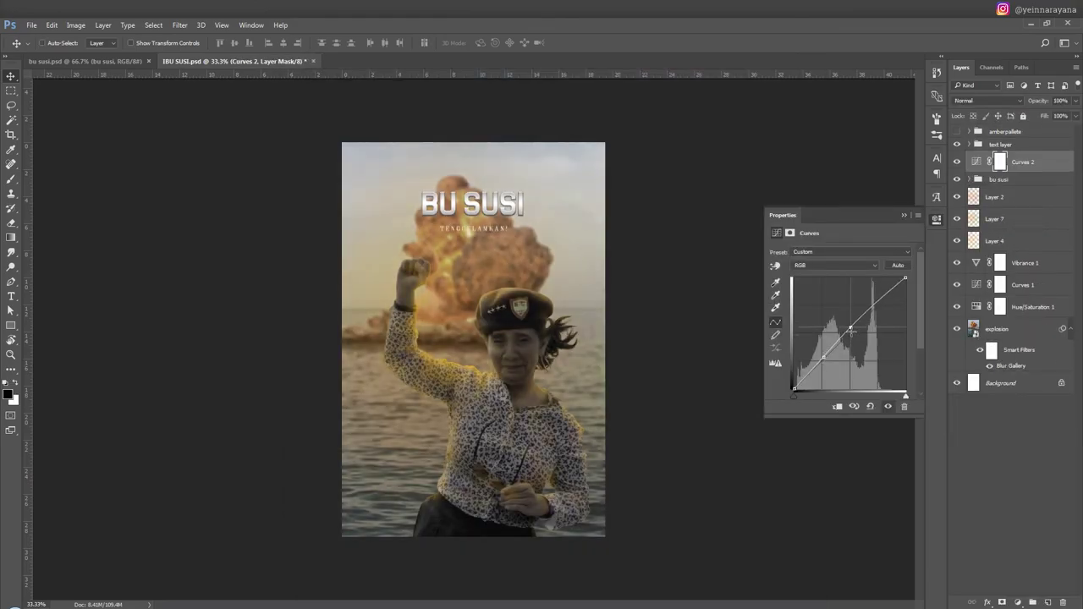
{"action": "key", "text": "alt+3"}
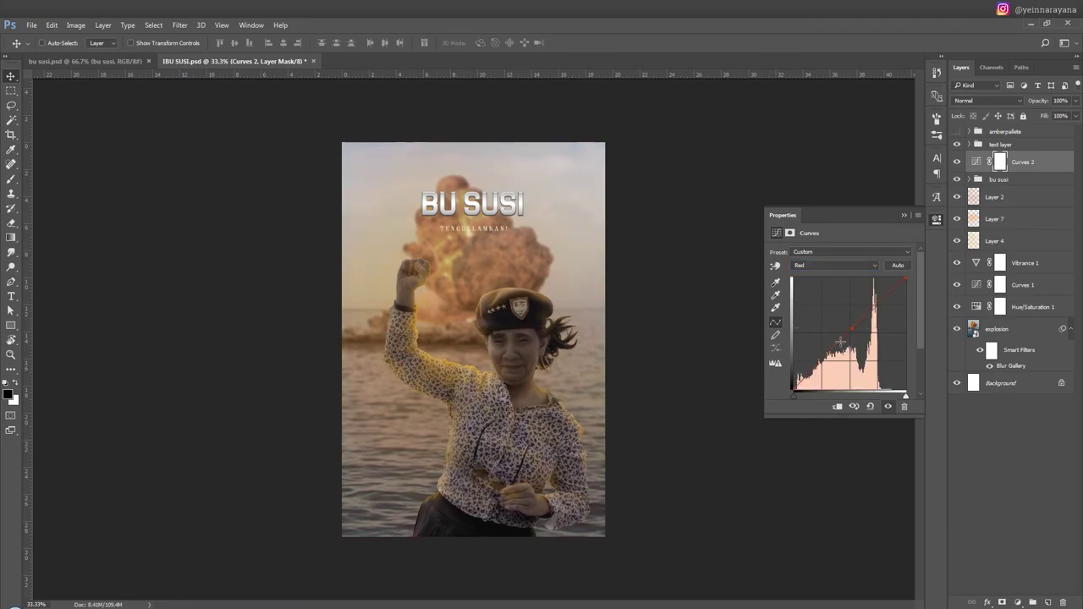
{"action": "key", "text": "alt+4"}
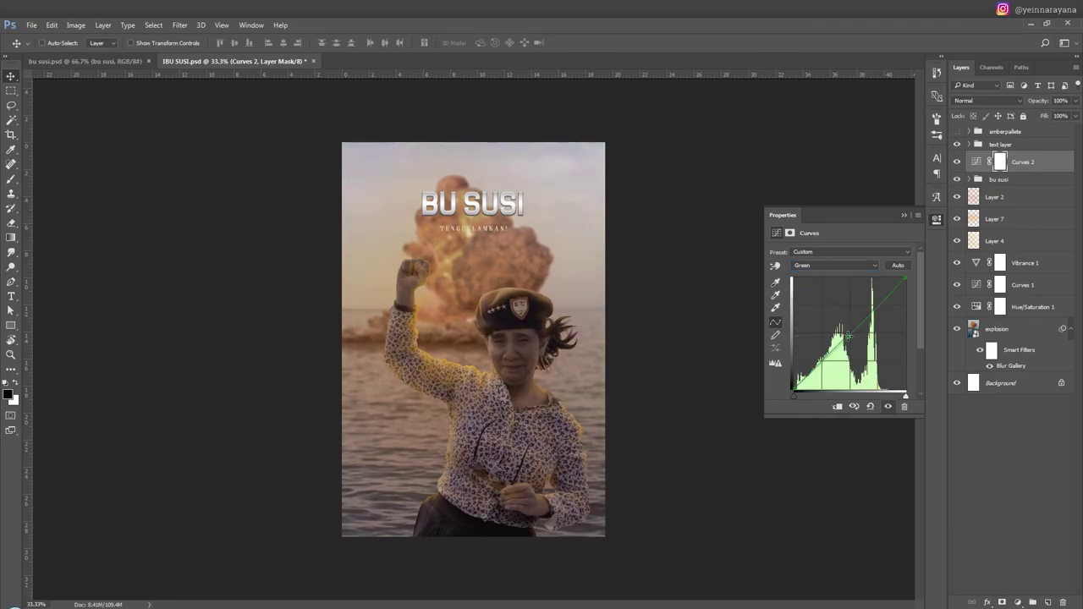
{"action": "left_click", "coordinate": [848, 336]}
{"action": "key", "text": "alt+5"}
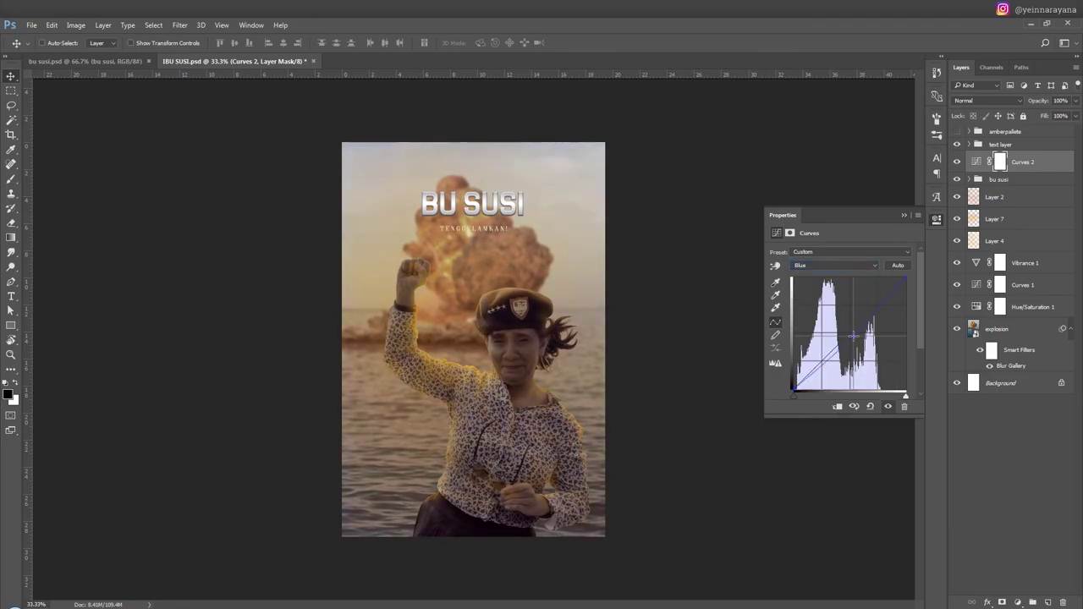
{"action": "left_click", "coordinate": [937, 220]}
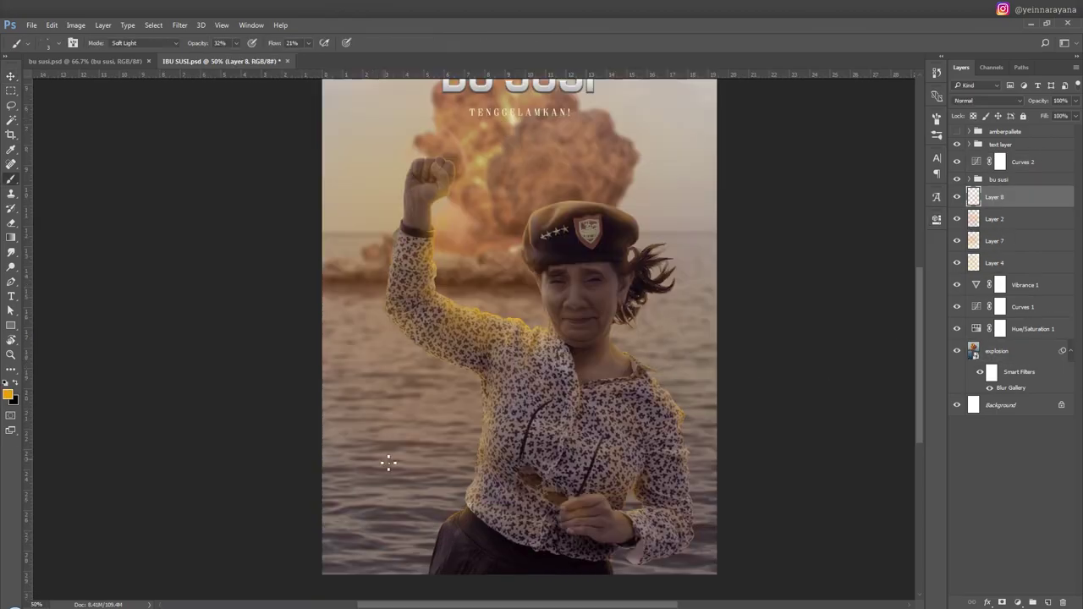
Step: Set up a soft angled brush tip at 97 px and 26°, and hide the bu susi group
{"action": "key", "text": "F5"}
{"action": "left_click", "coordinate": [756, 150]}
{"action": "left_click", "coordinate": [850, 154]}
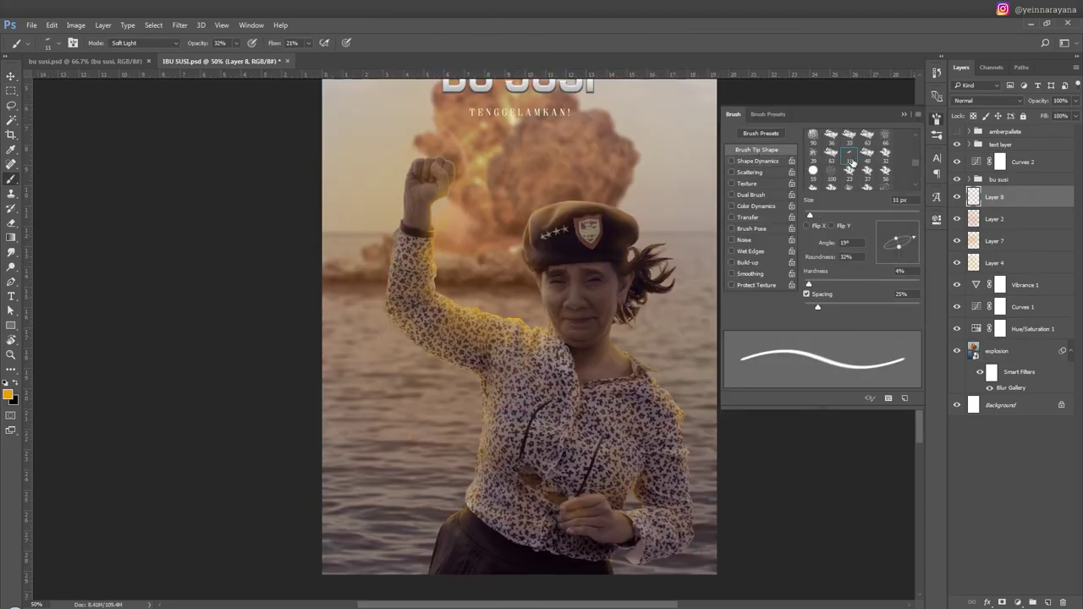
{"action": "key", "text": "bracketright"}
{"action": "key", "text": "bracketright"}
{"action": "key", "text": "bracketright"}
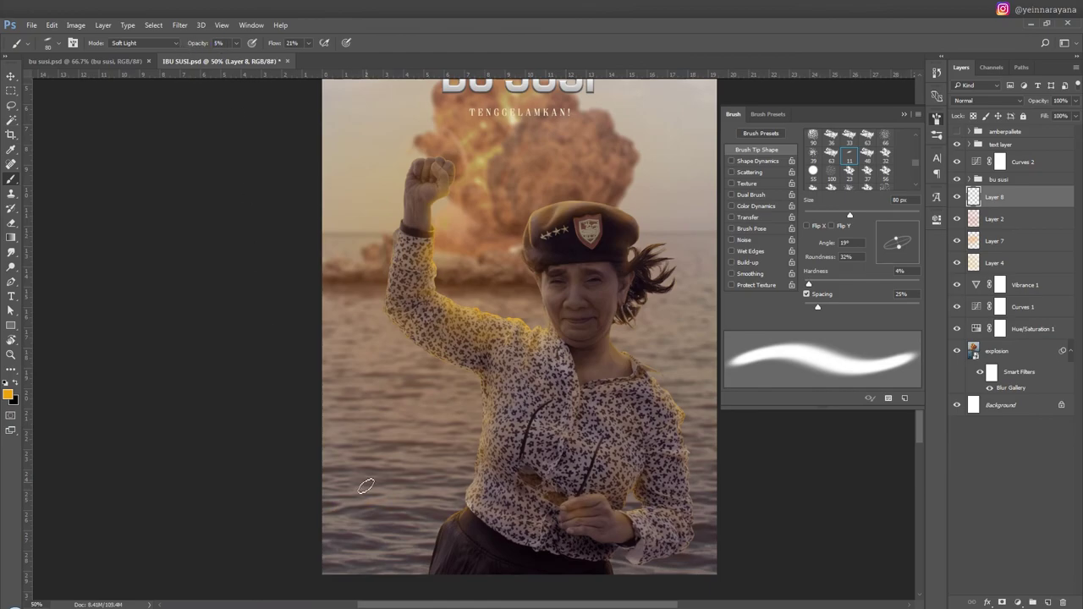
{"action": "left_click_drag", "start_coordinate": [847, 218], "coordinate": [860, 214]}
{"action": "left_click_drag", "start_coordinate": [910, 240], "coordinate": [913, 234]}
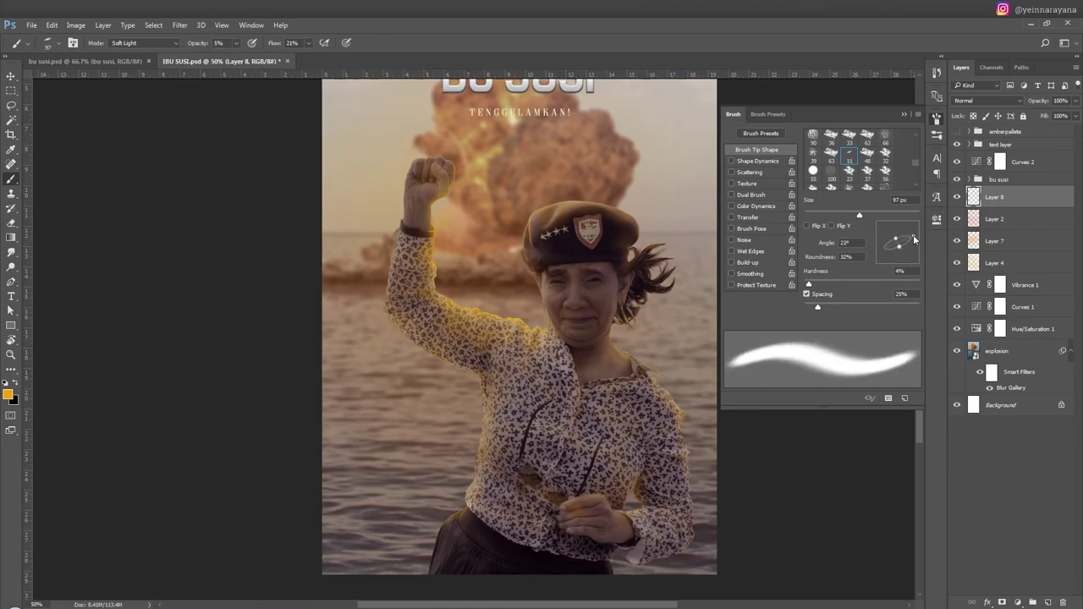
{"action": "left_click", "coordinate": [957, 180]}
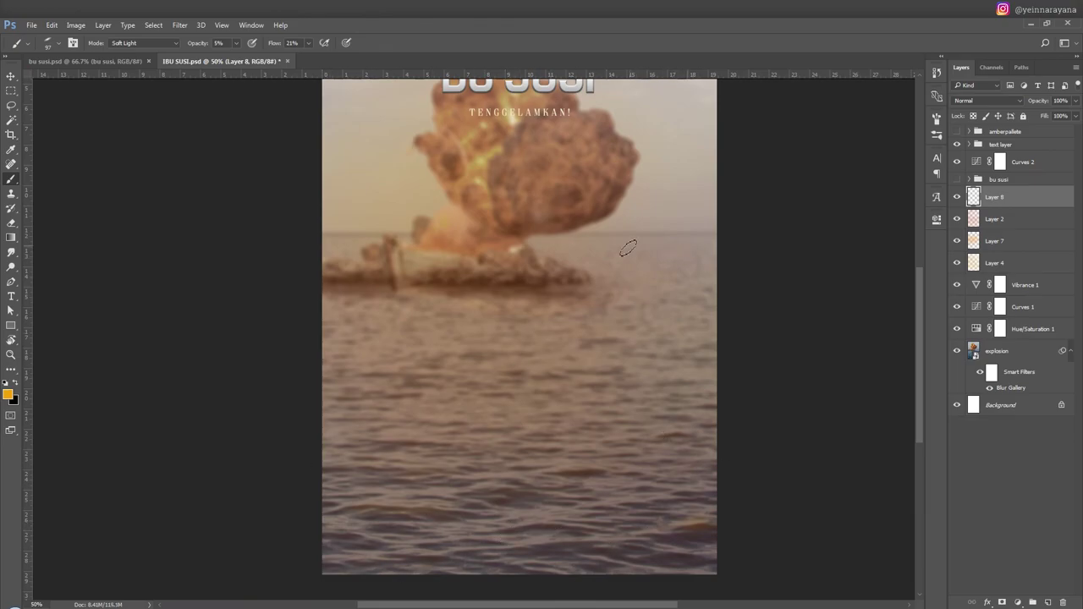
{"action": "right_click", "coordinate": [682, 346]}
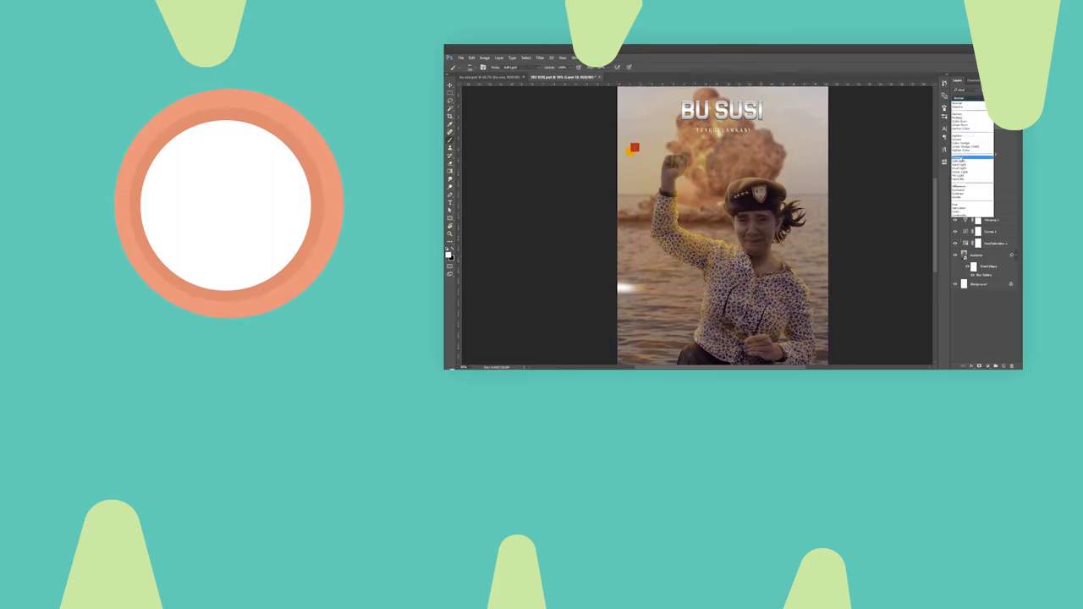
Step: Free-transform the flare layer on the water, commit it, and zoom out to review
{"action": "key", "text": "ctrl+t"}
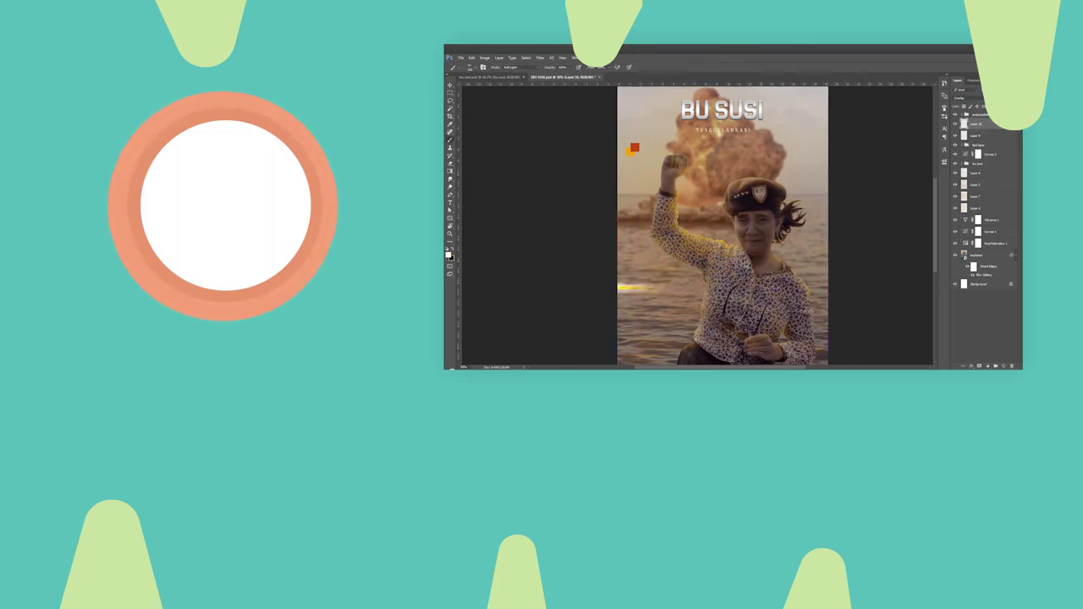
{"action": "key", "text": "Return"}
{"action": "key", "text": "Delete"}
{"action": "key", "text": "ctrl+minus"}
{"action": "key", "text": "ctrl+minus"}
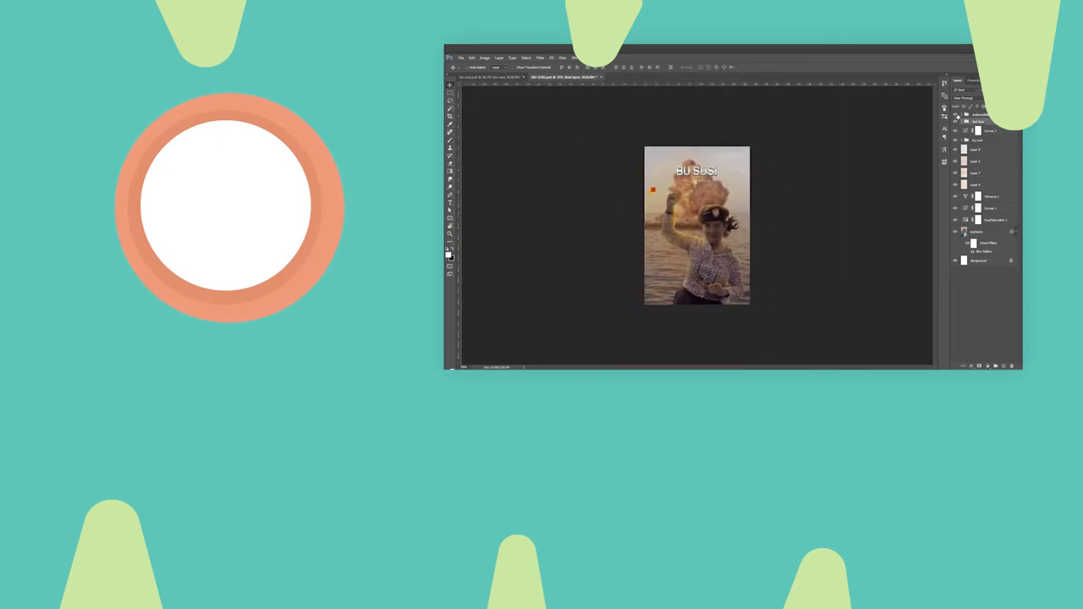